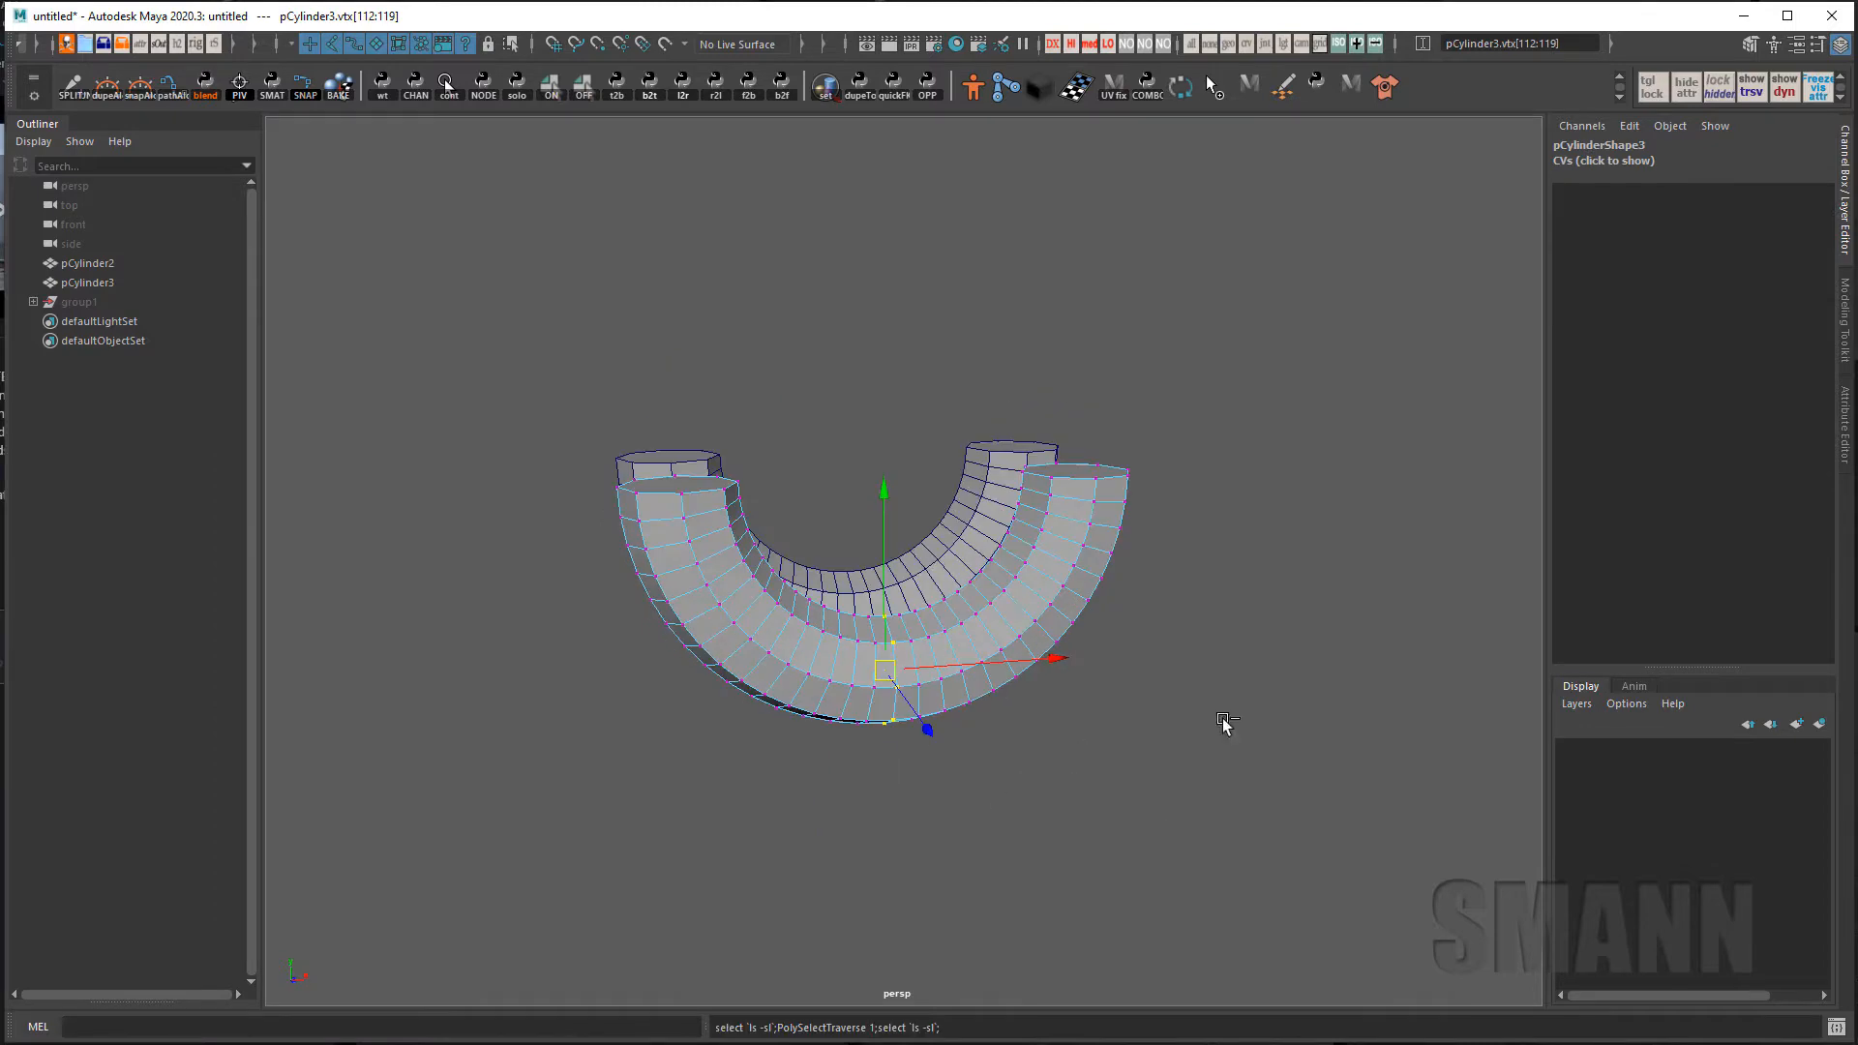
Grow the vertex selection across the middle section of pCylinder3 and set the Move tool to the Normal axis.
key(shift+period)
key(w)
drag(1304, 539, 1061, 624)
alt+drag(1219, 677, 1162, 735)
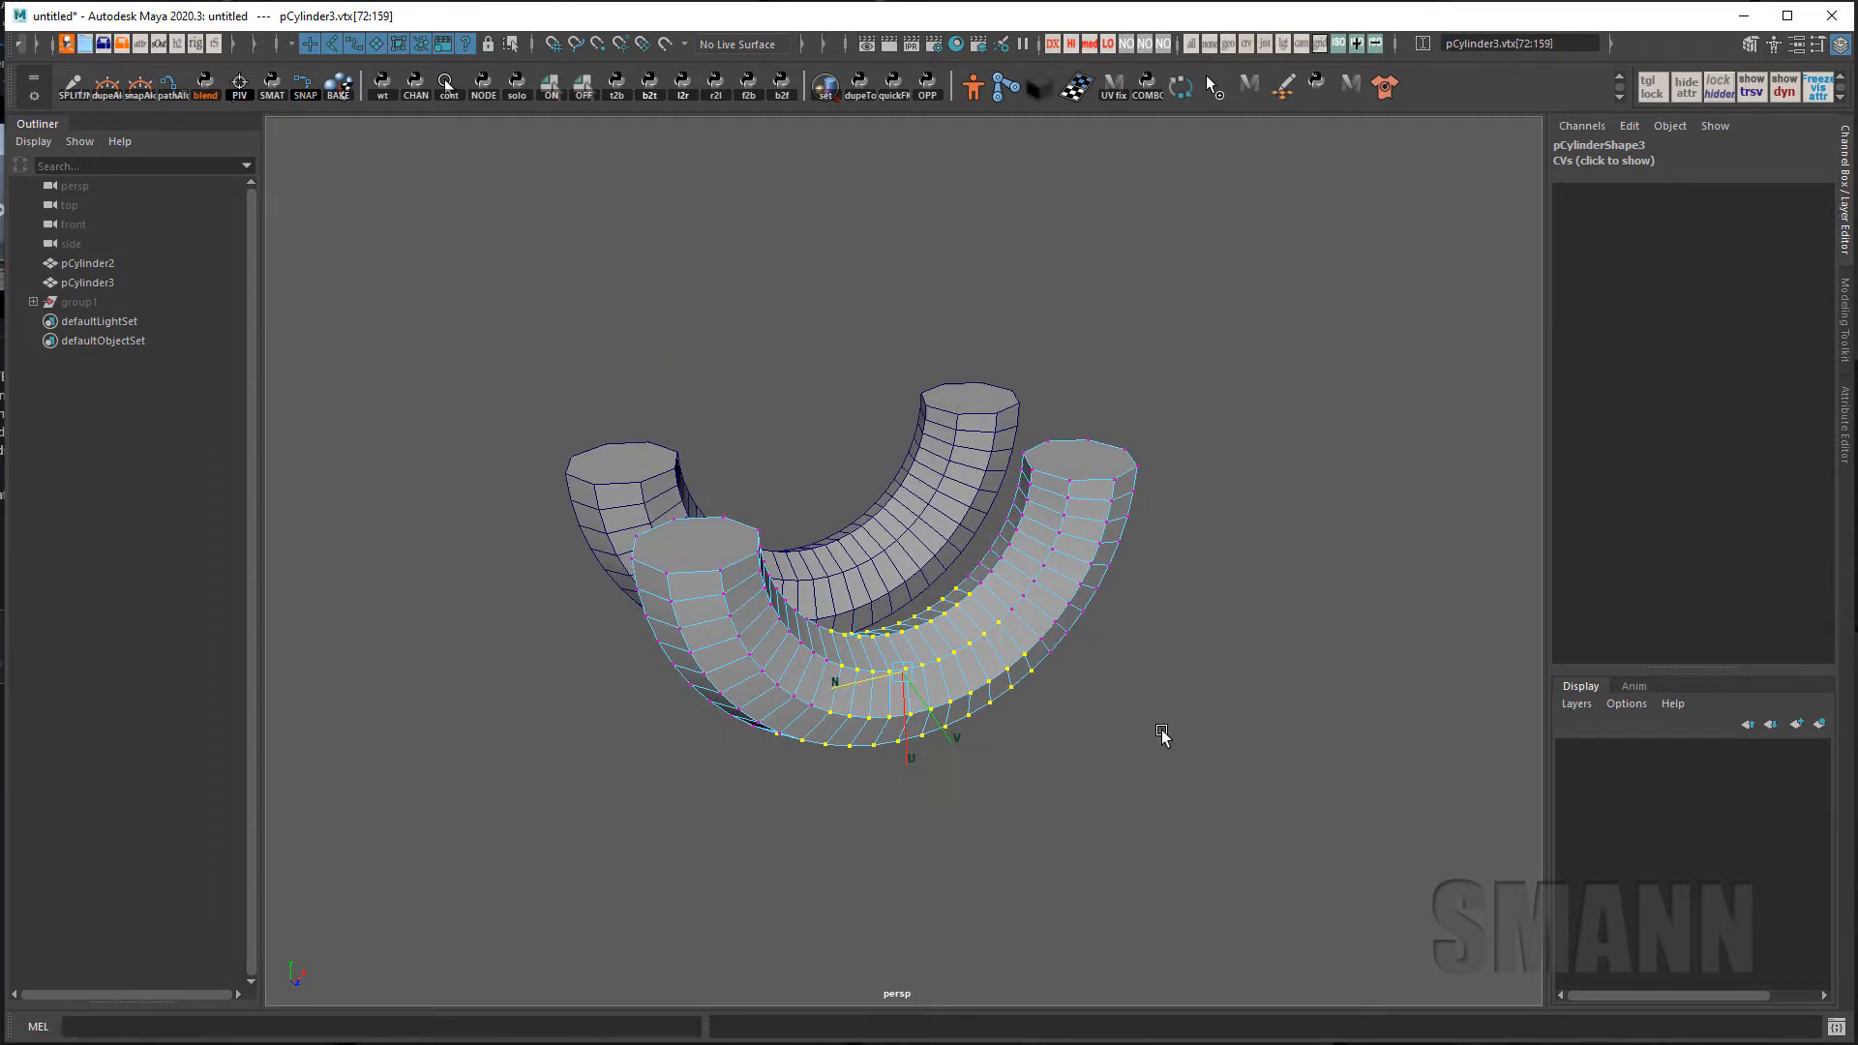
Try moving the selected middle vertices of pCylinder3 outward along their normals.
mouse_move(846, 682)
mouse_down()
mouse_move(888, 676)
mouse_move(829, 687)
mouse_up()
alt+drag(1123, 745, 1041, 695)
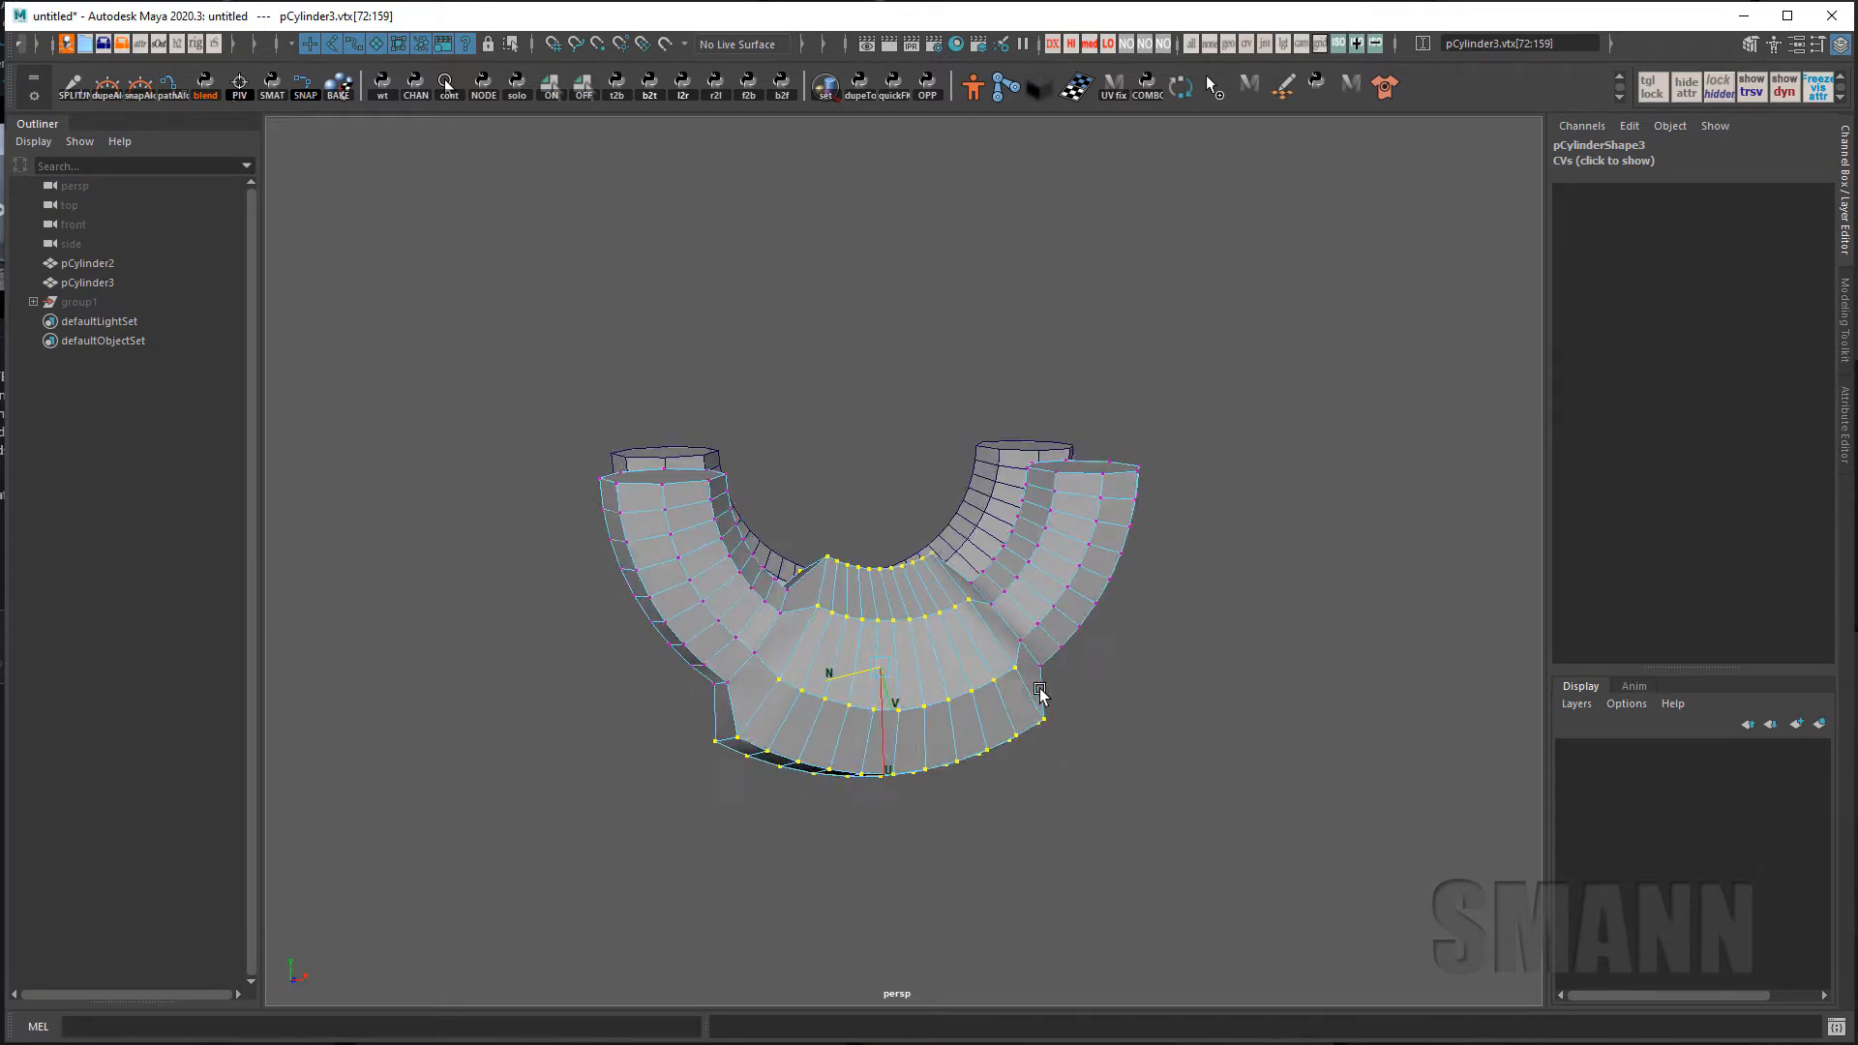
alt+right_drag(1040, 695, 1198, 755)
alt+middle_drag(1165, 801, 1178, 700)
alt+drag(1177, 700, 1212, 689)
key(ctrl+z)
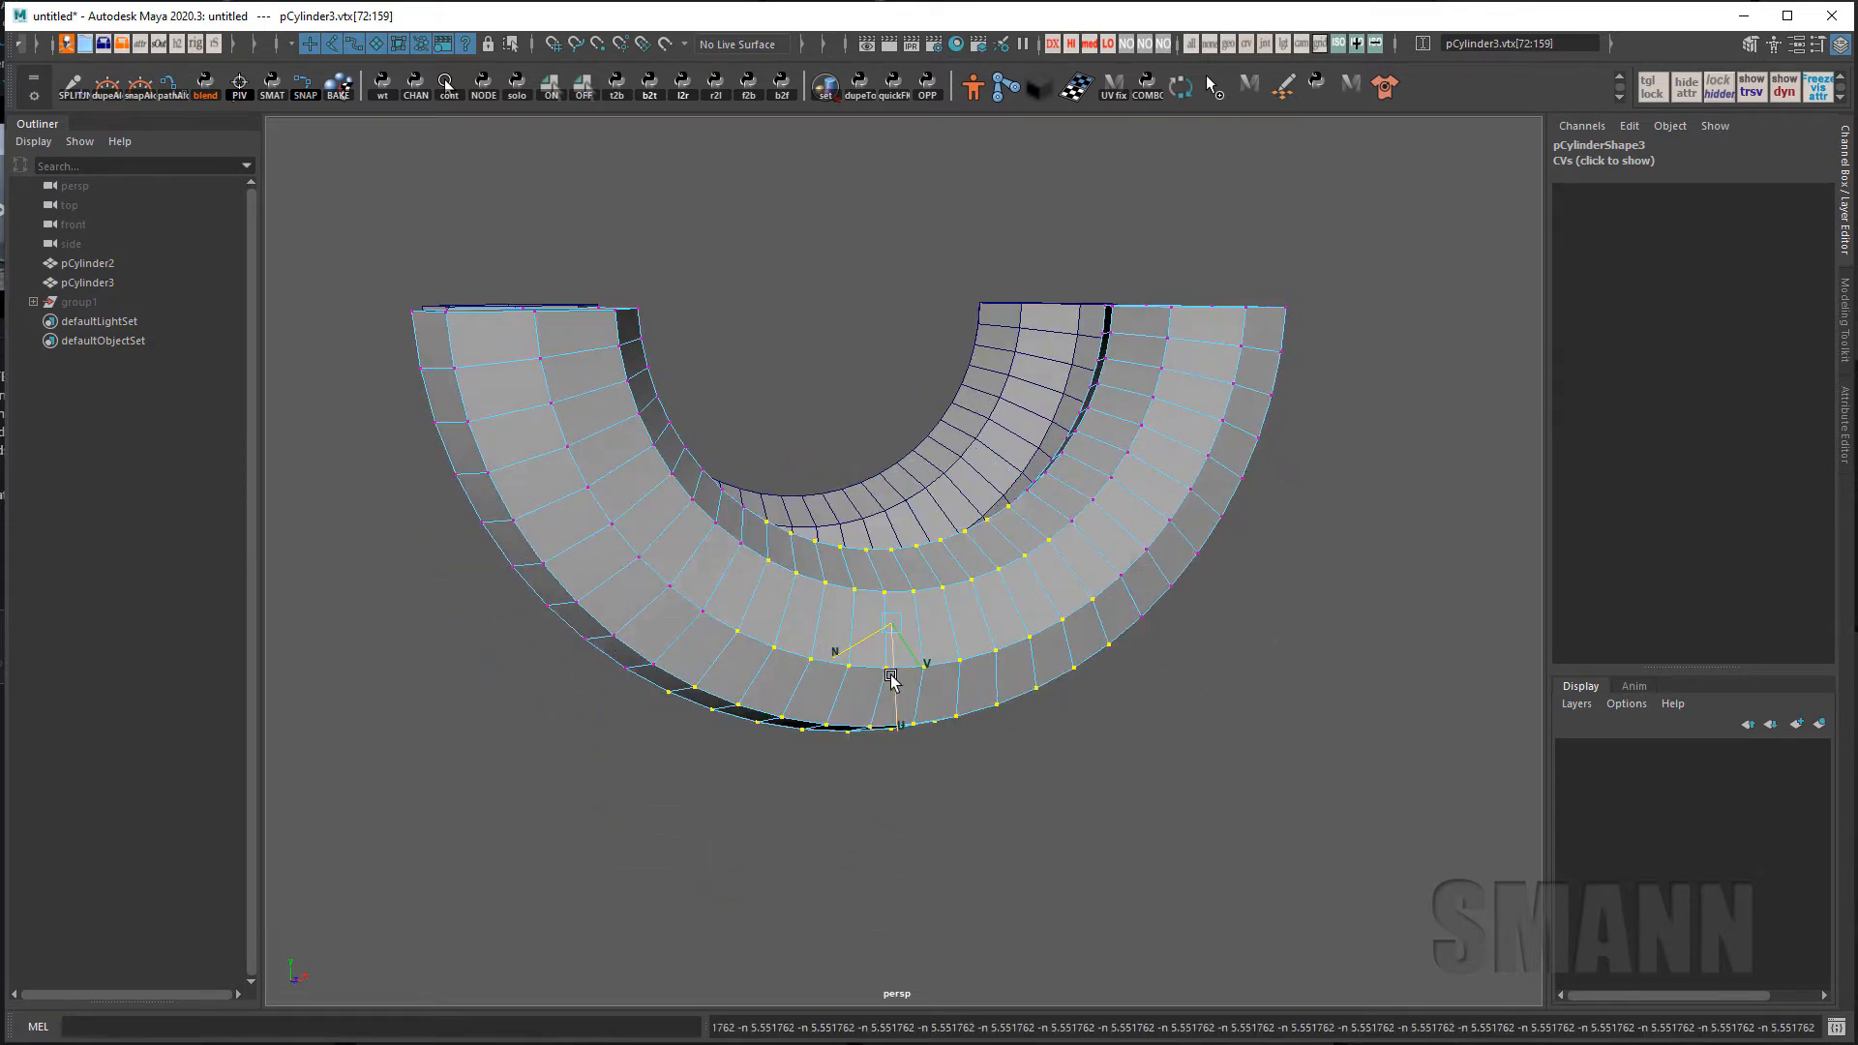
Push the middle vertices of pCylinder3 outward along their normals to thicken the bend, and clear the selection.
alt+drag(803, 634, 822, 687)
alt+drag(887, 441, 1286, 731)
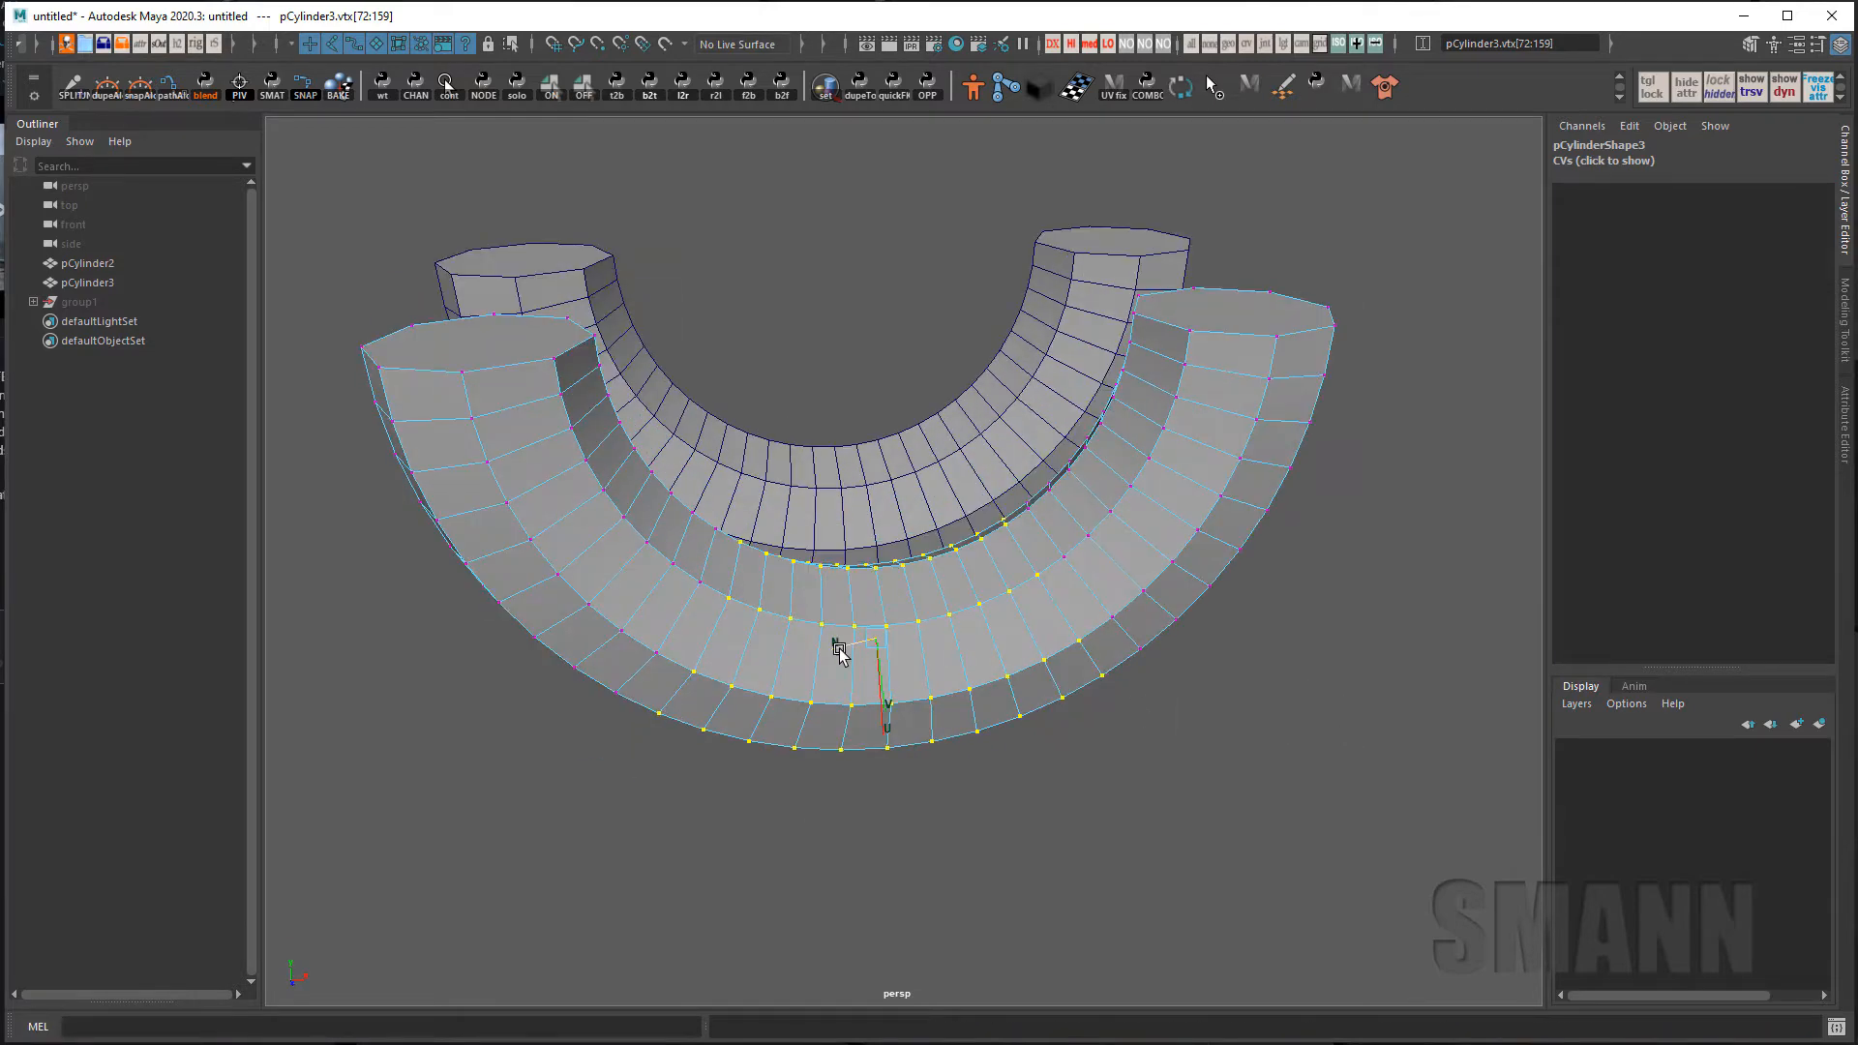
drag(839, 650, 817, 655)
click(1272, 708)
Select the middle edge loop of the unmodified cylinder pCylinder2 and convert it to vertices.
click(966, 485)
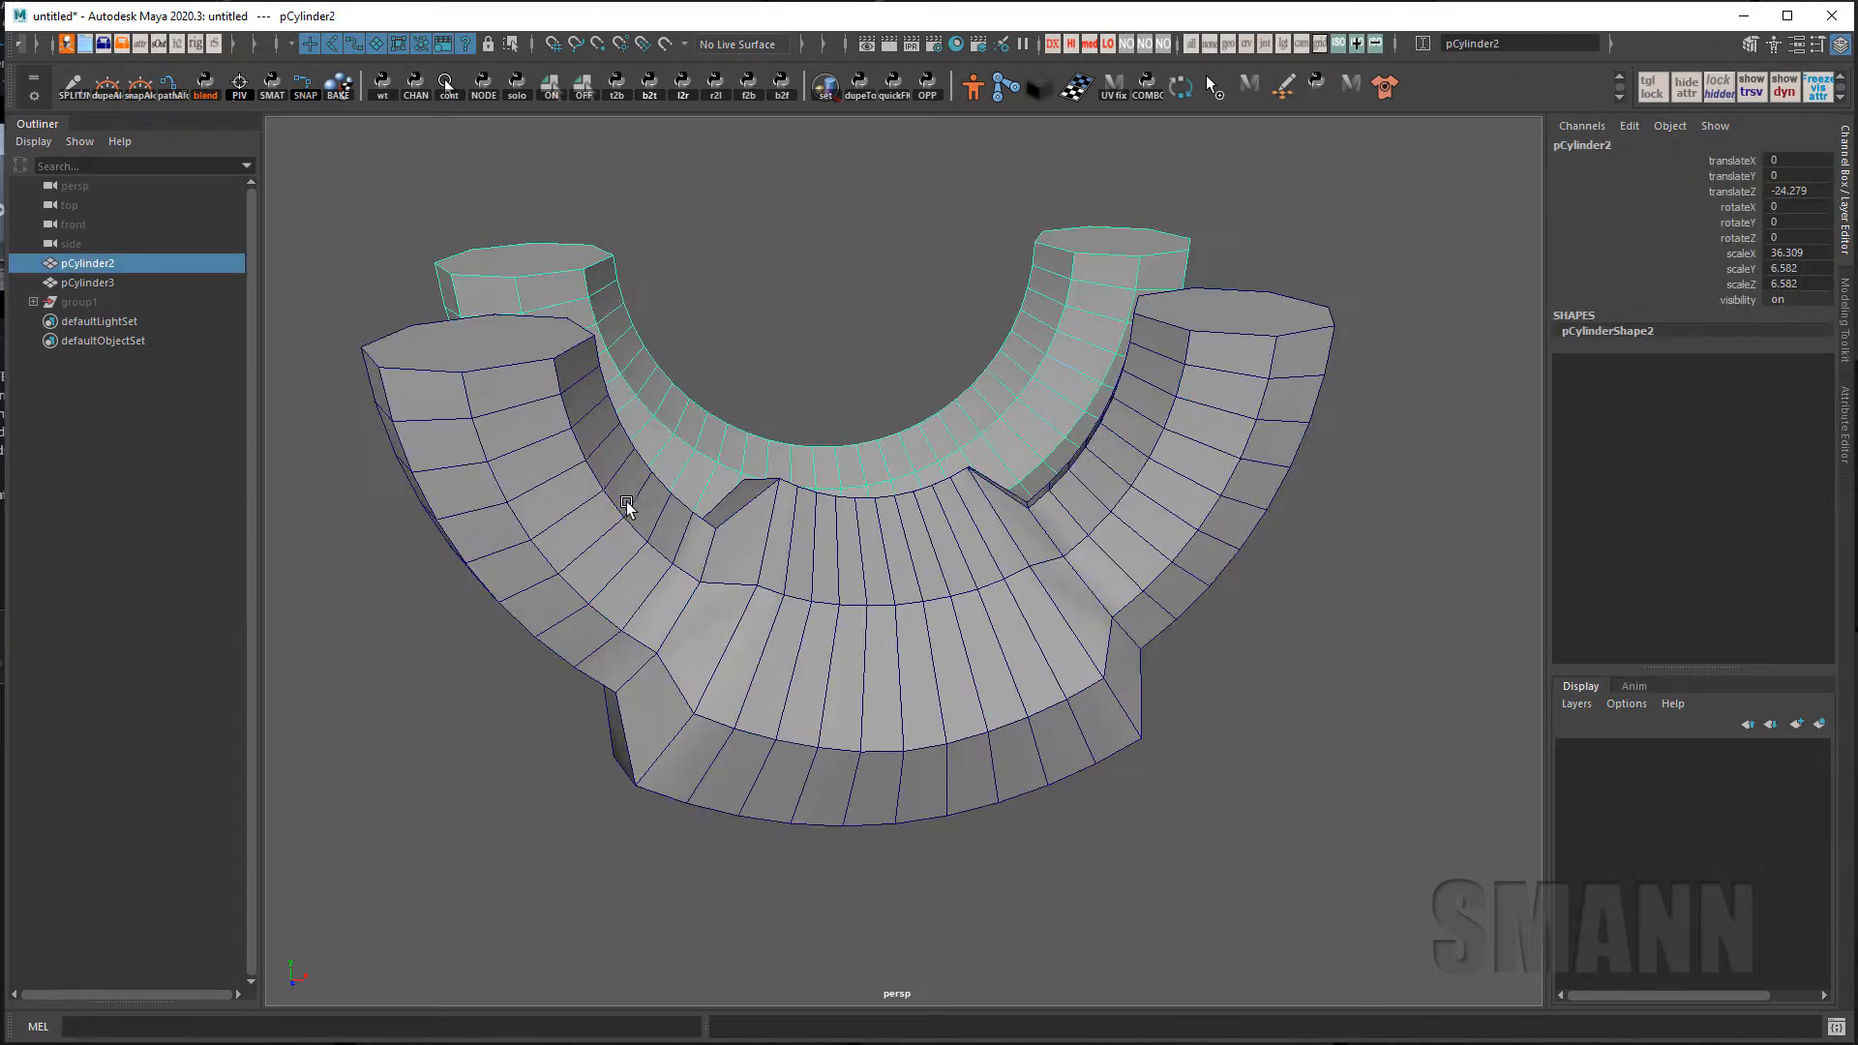
alt+drag(627, 505, 1037, 629)
key(F10)
double_click(987, 684)
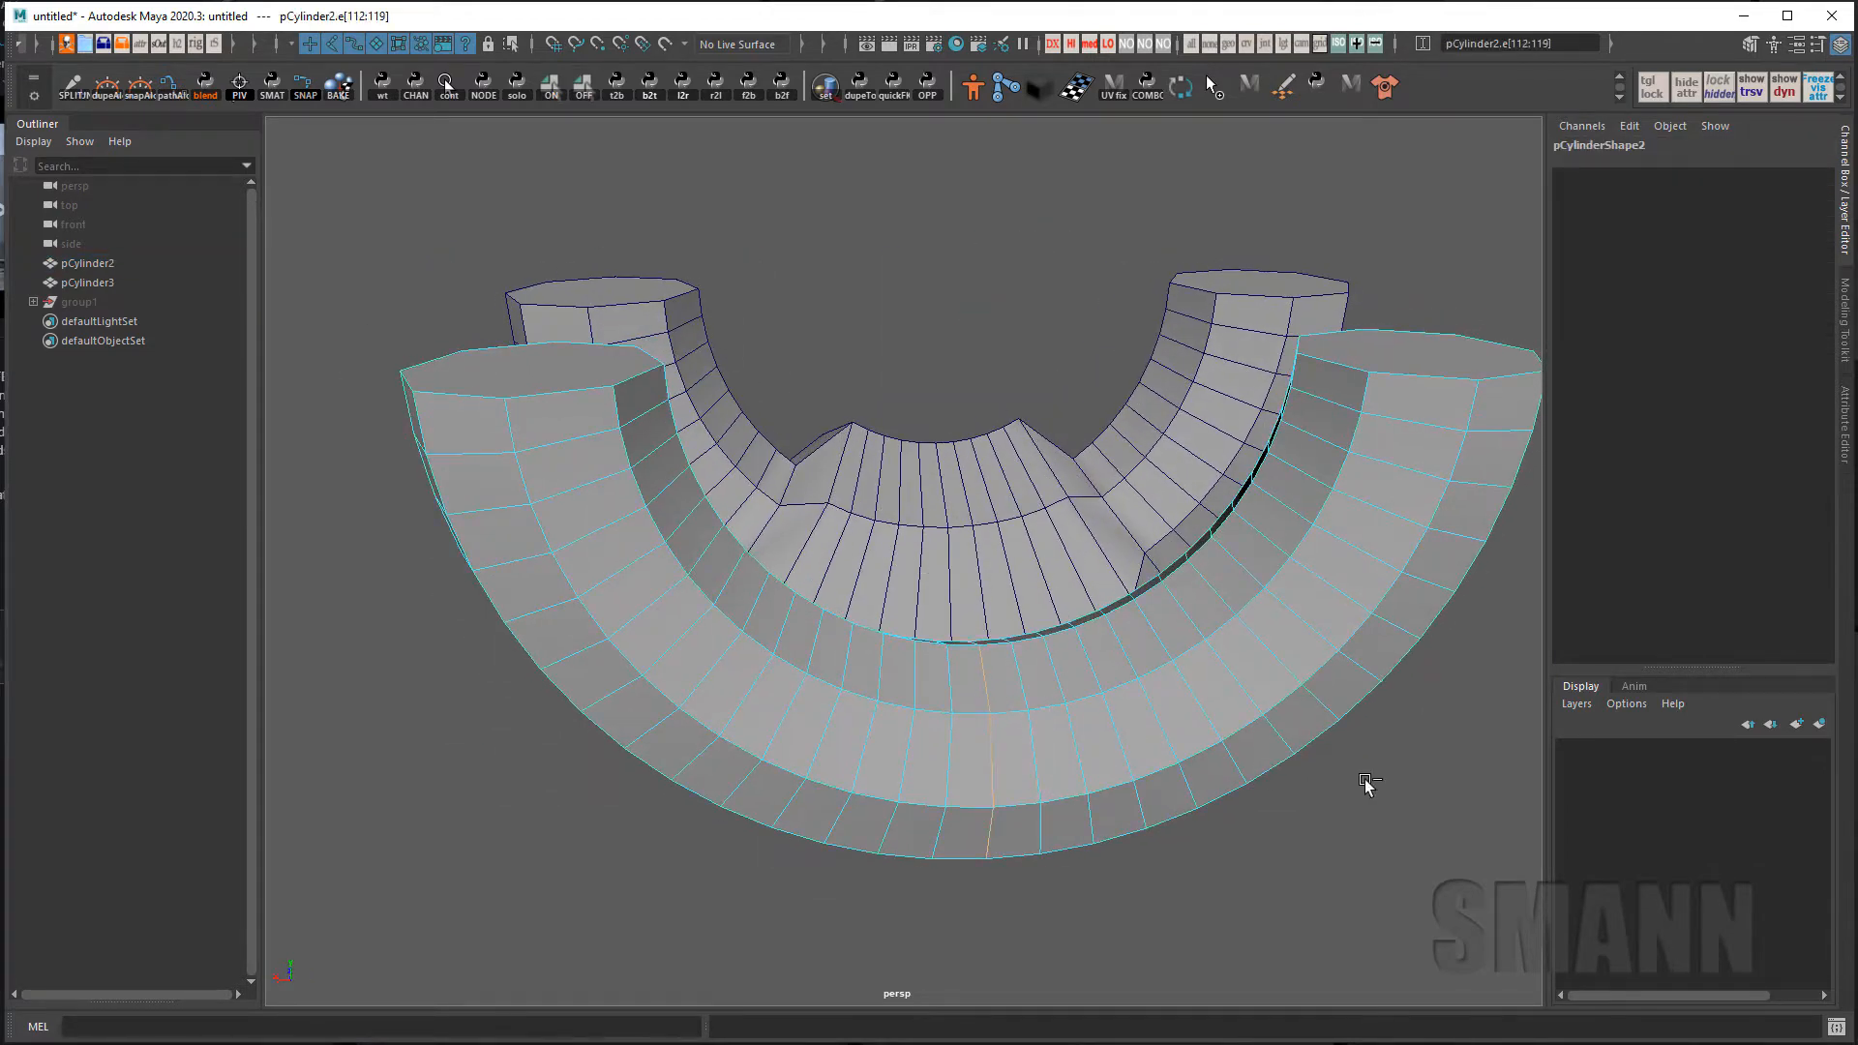
ctrl+right_drag(1364, 780, 1228, 672)
key(ctrl+Right)
alt+middle_drag(1308, 792, 1293, 759)
key(ctrl+Right)
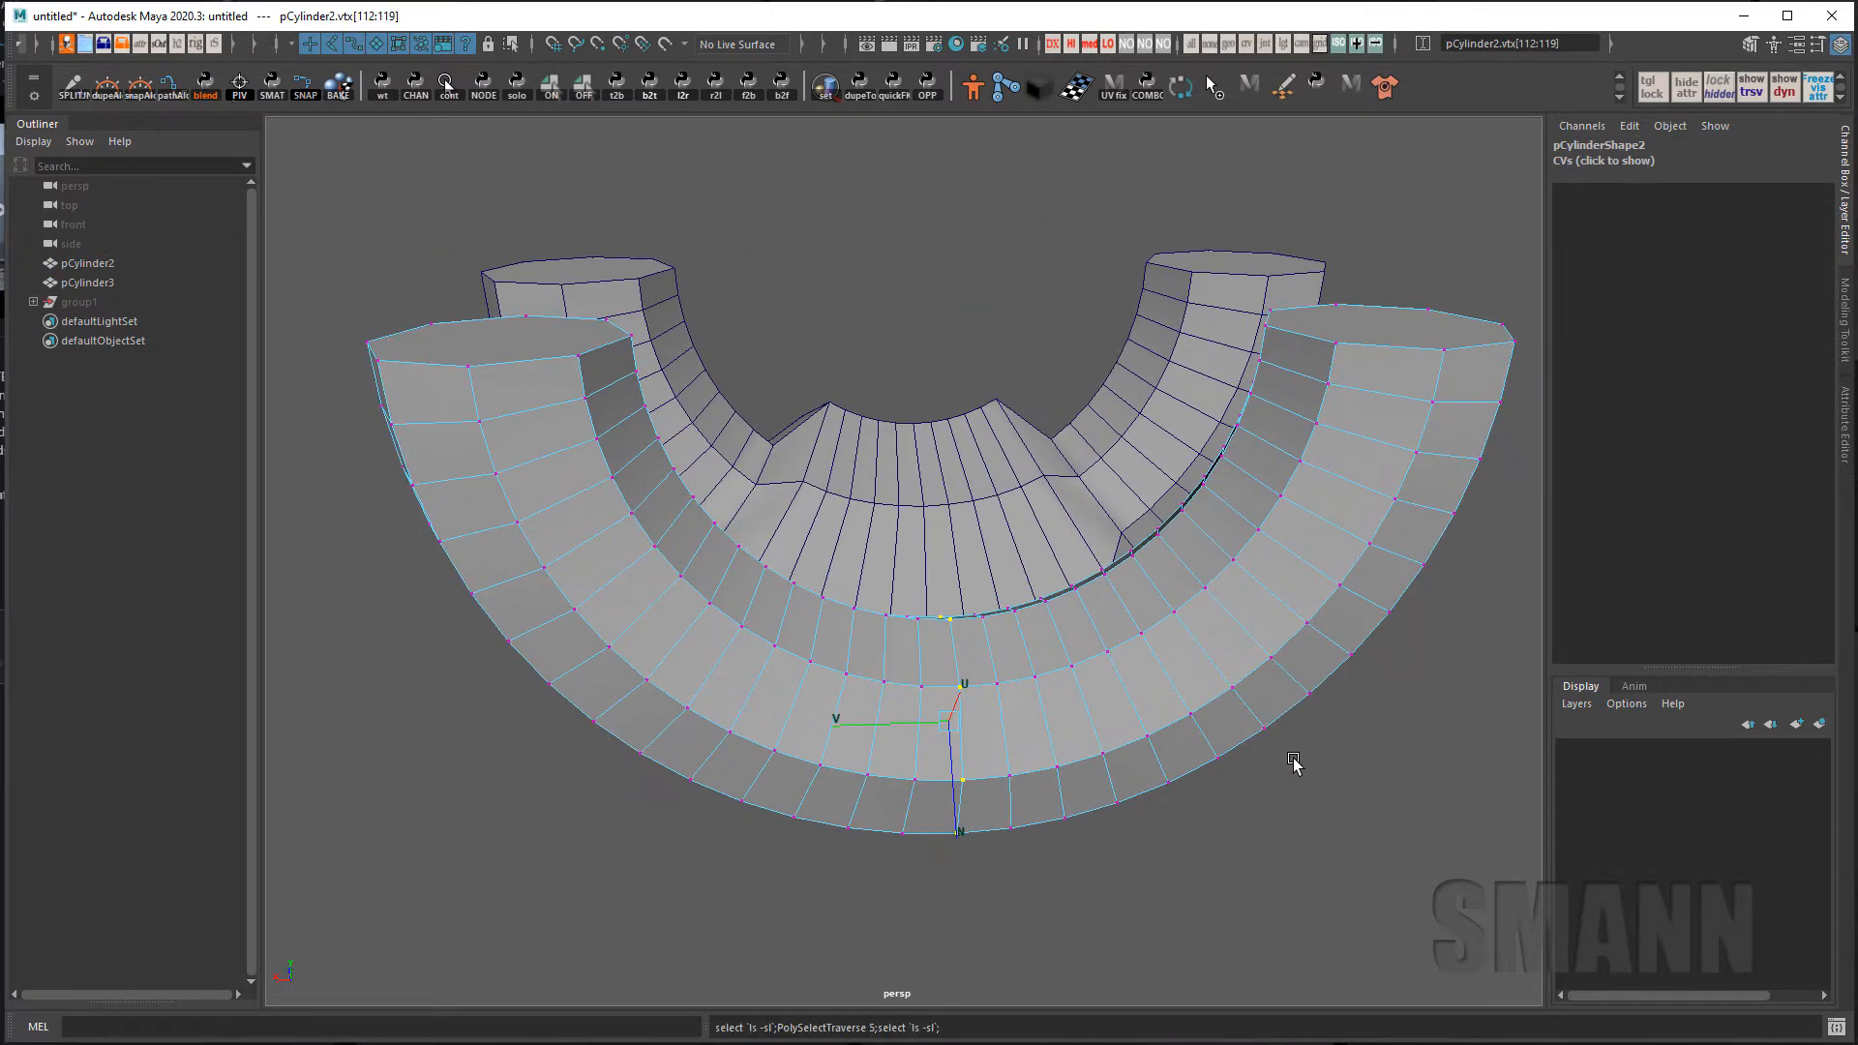
Grow the vertex selection by five rings to cover the middle section of pCylinder2.
key(shift+period)
alt+right_drag(1343, 794, 1217, 779)
key(shift+period)
key(shift+period)
key(shift+period)
key(shift+period)
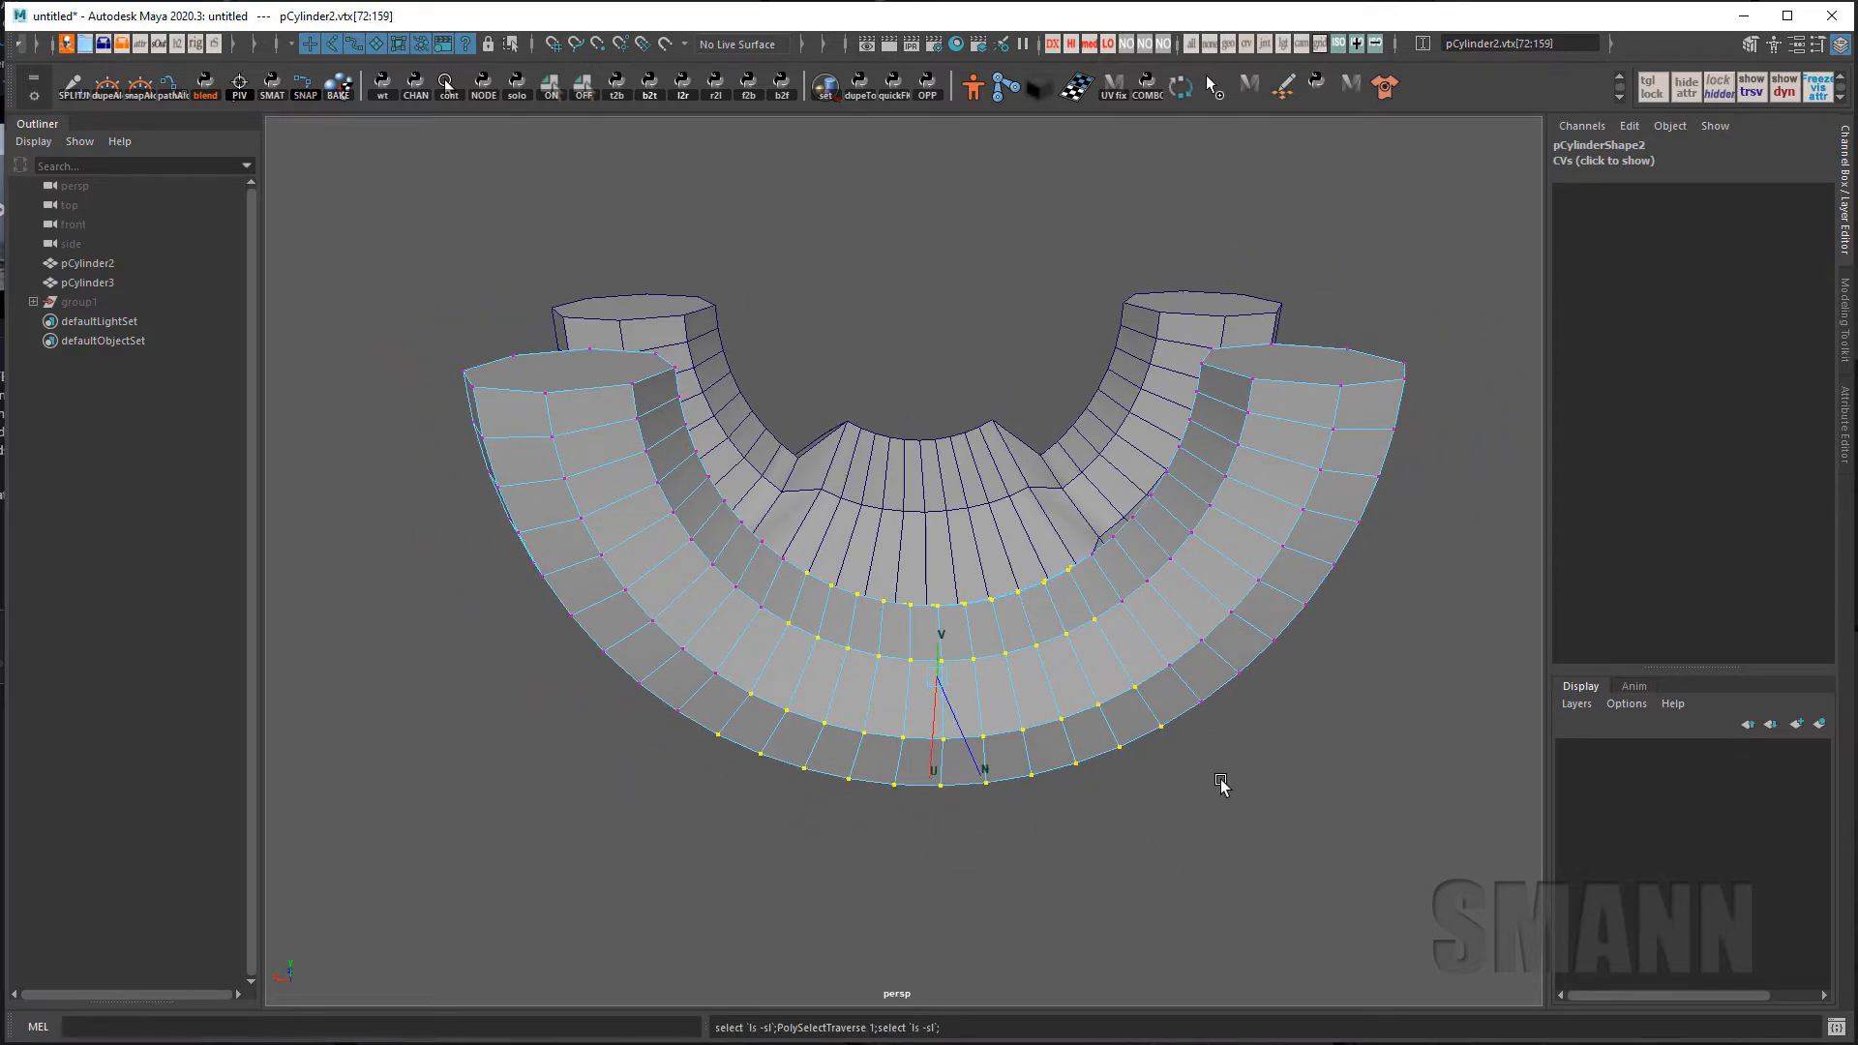
Return the Move tool to its XYZ axes and slide the selected vertices of pCylinder2 outward along their normals.
drag(1328, 726, 1117, 767)
drag(1261, 799, 1298, 819)
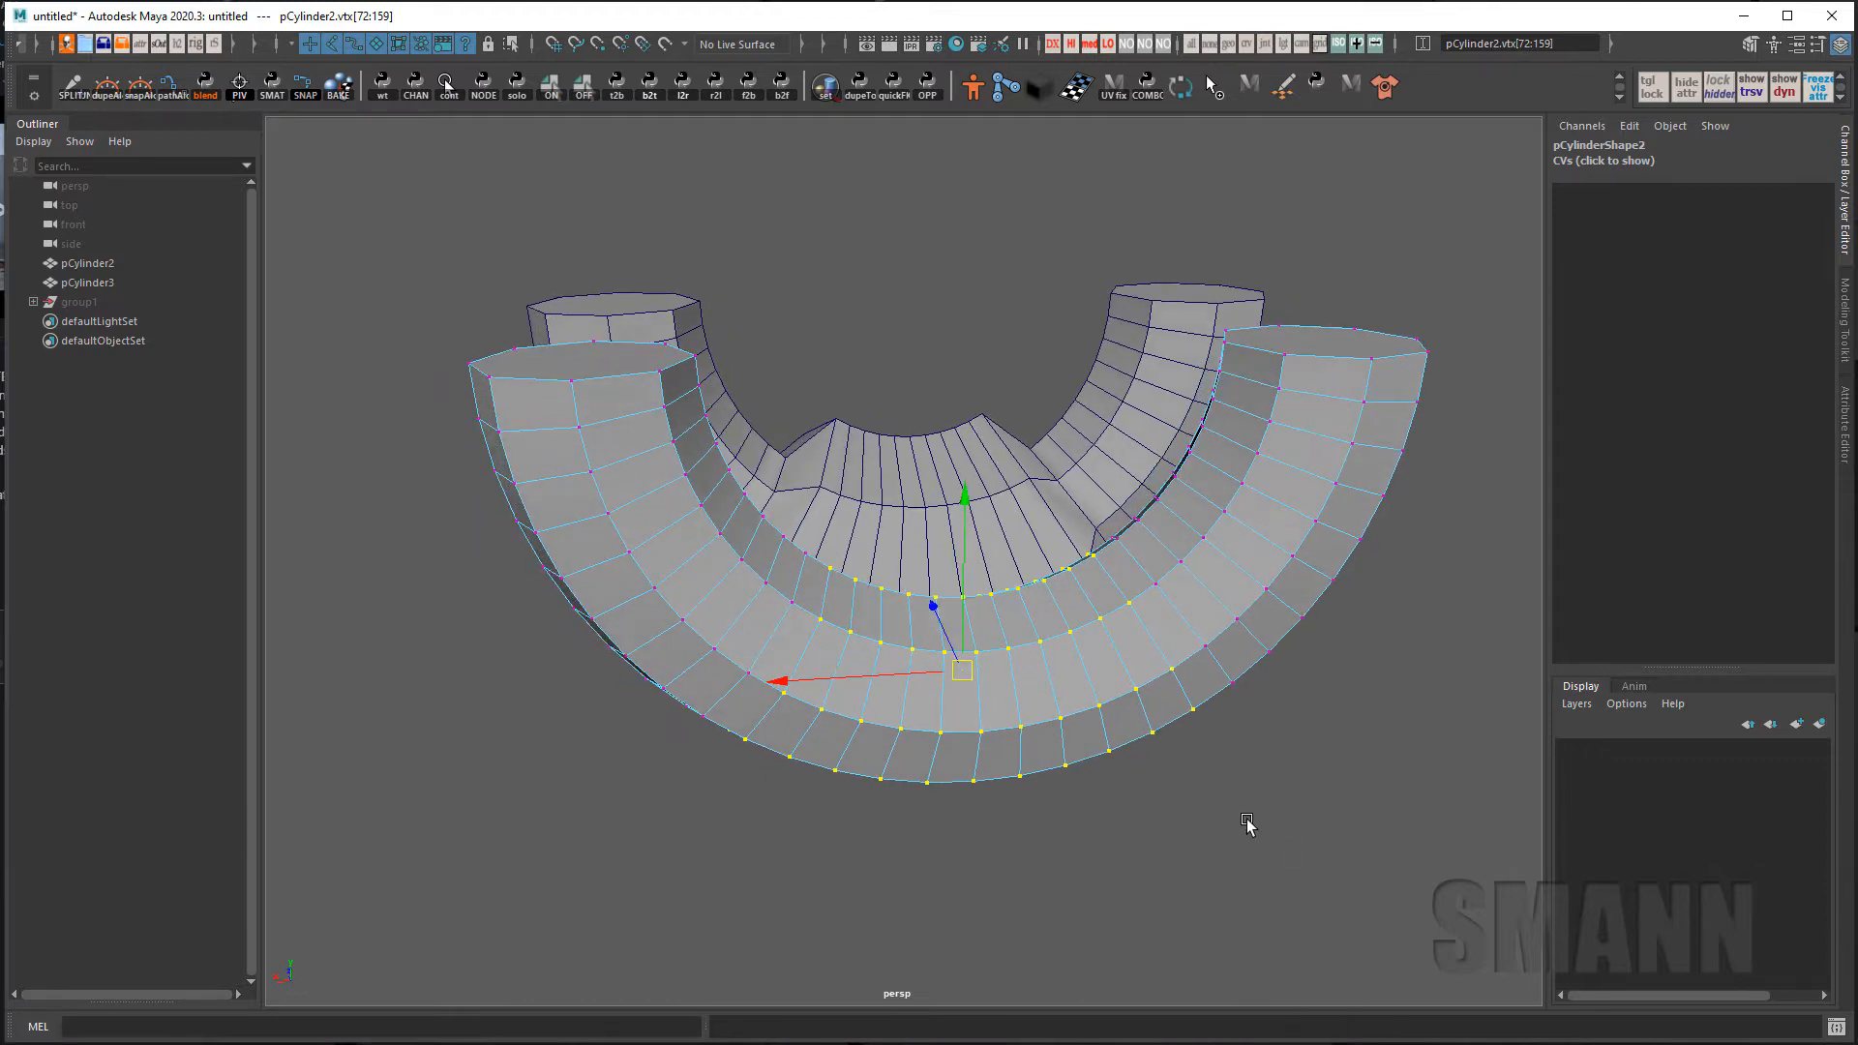
ctrl+middle_drag(1090, 853, 1163, 859)
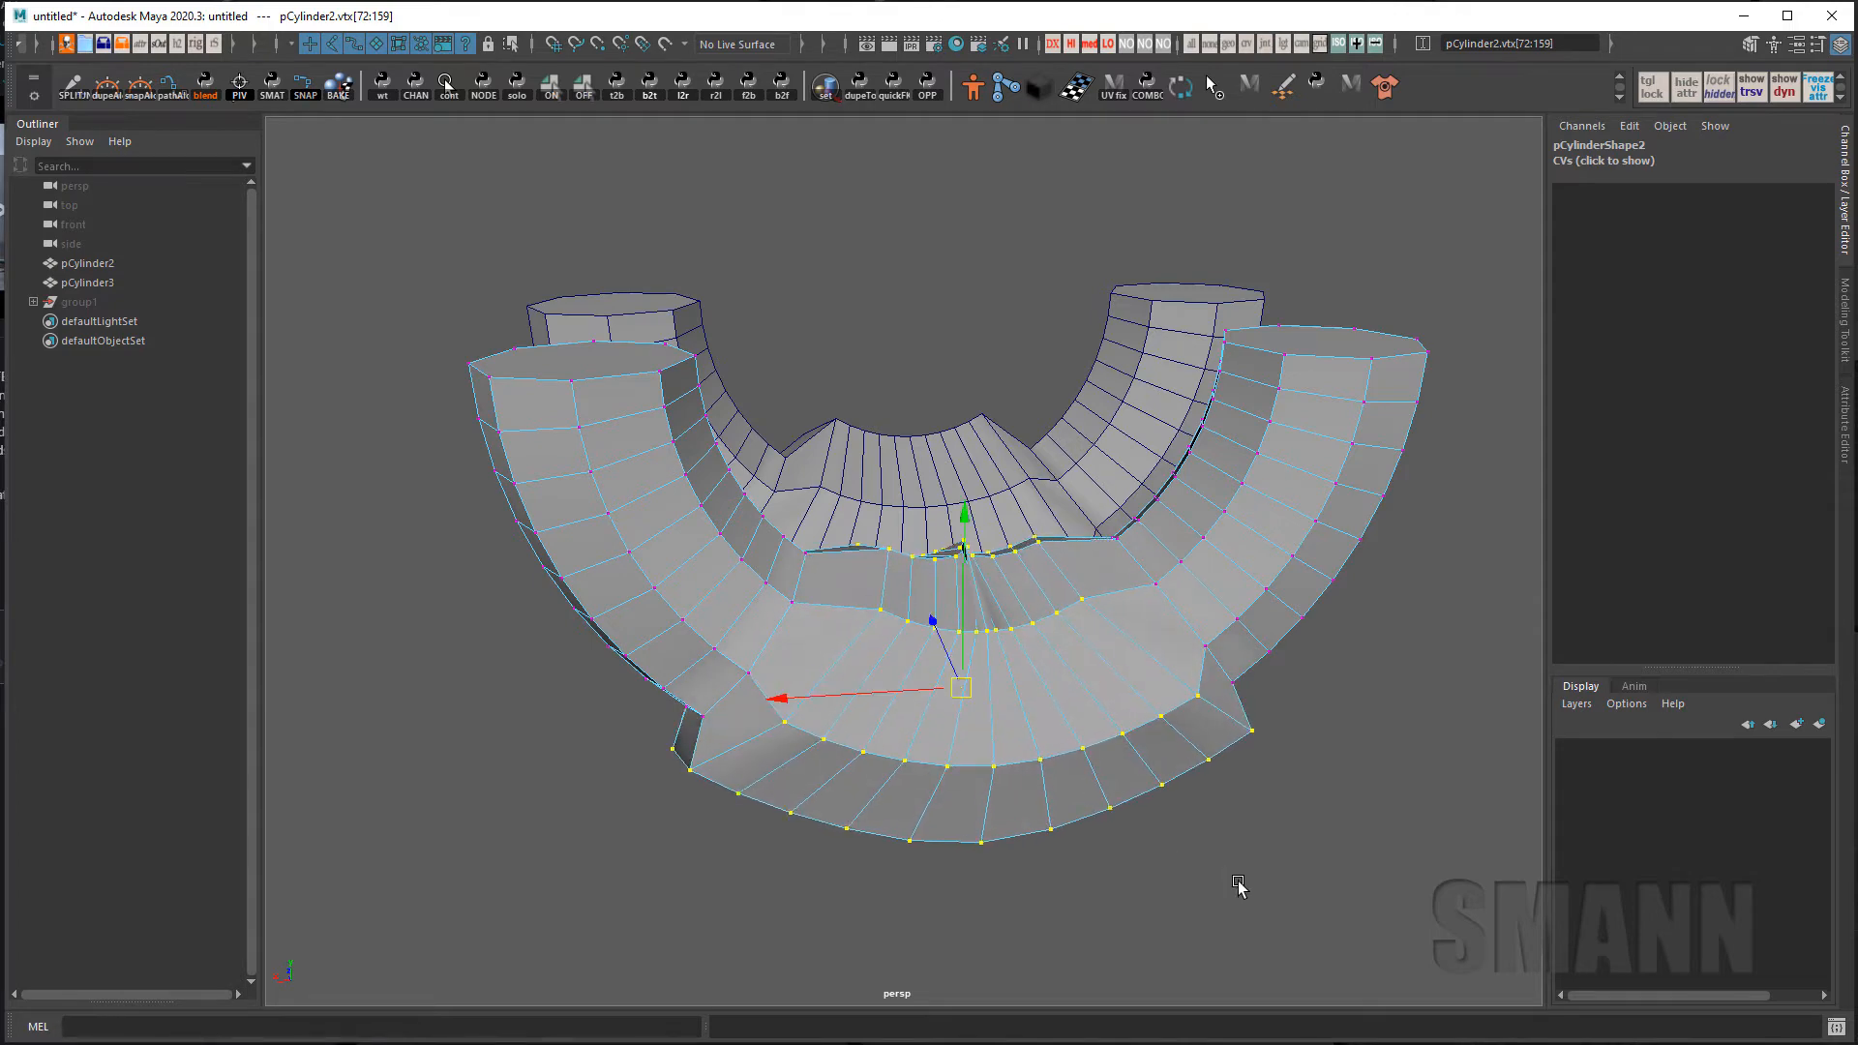
Slide the selected middle vertices of pCylinder2 along their normals again in the front view.
alt+drag(1236, 886, 1318, 888)
key(space)
key(space)
key(space)
alt+right_drag(1181, 834, 1074, 830)
alt+middle_drag(1074, 831, 1260, 755)
key(alt+x)
alt+right_drag(1261, 754, 707, 726)
ctrl+middle_drag(1093, 809, 1161, 825)
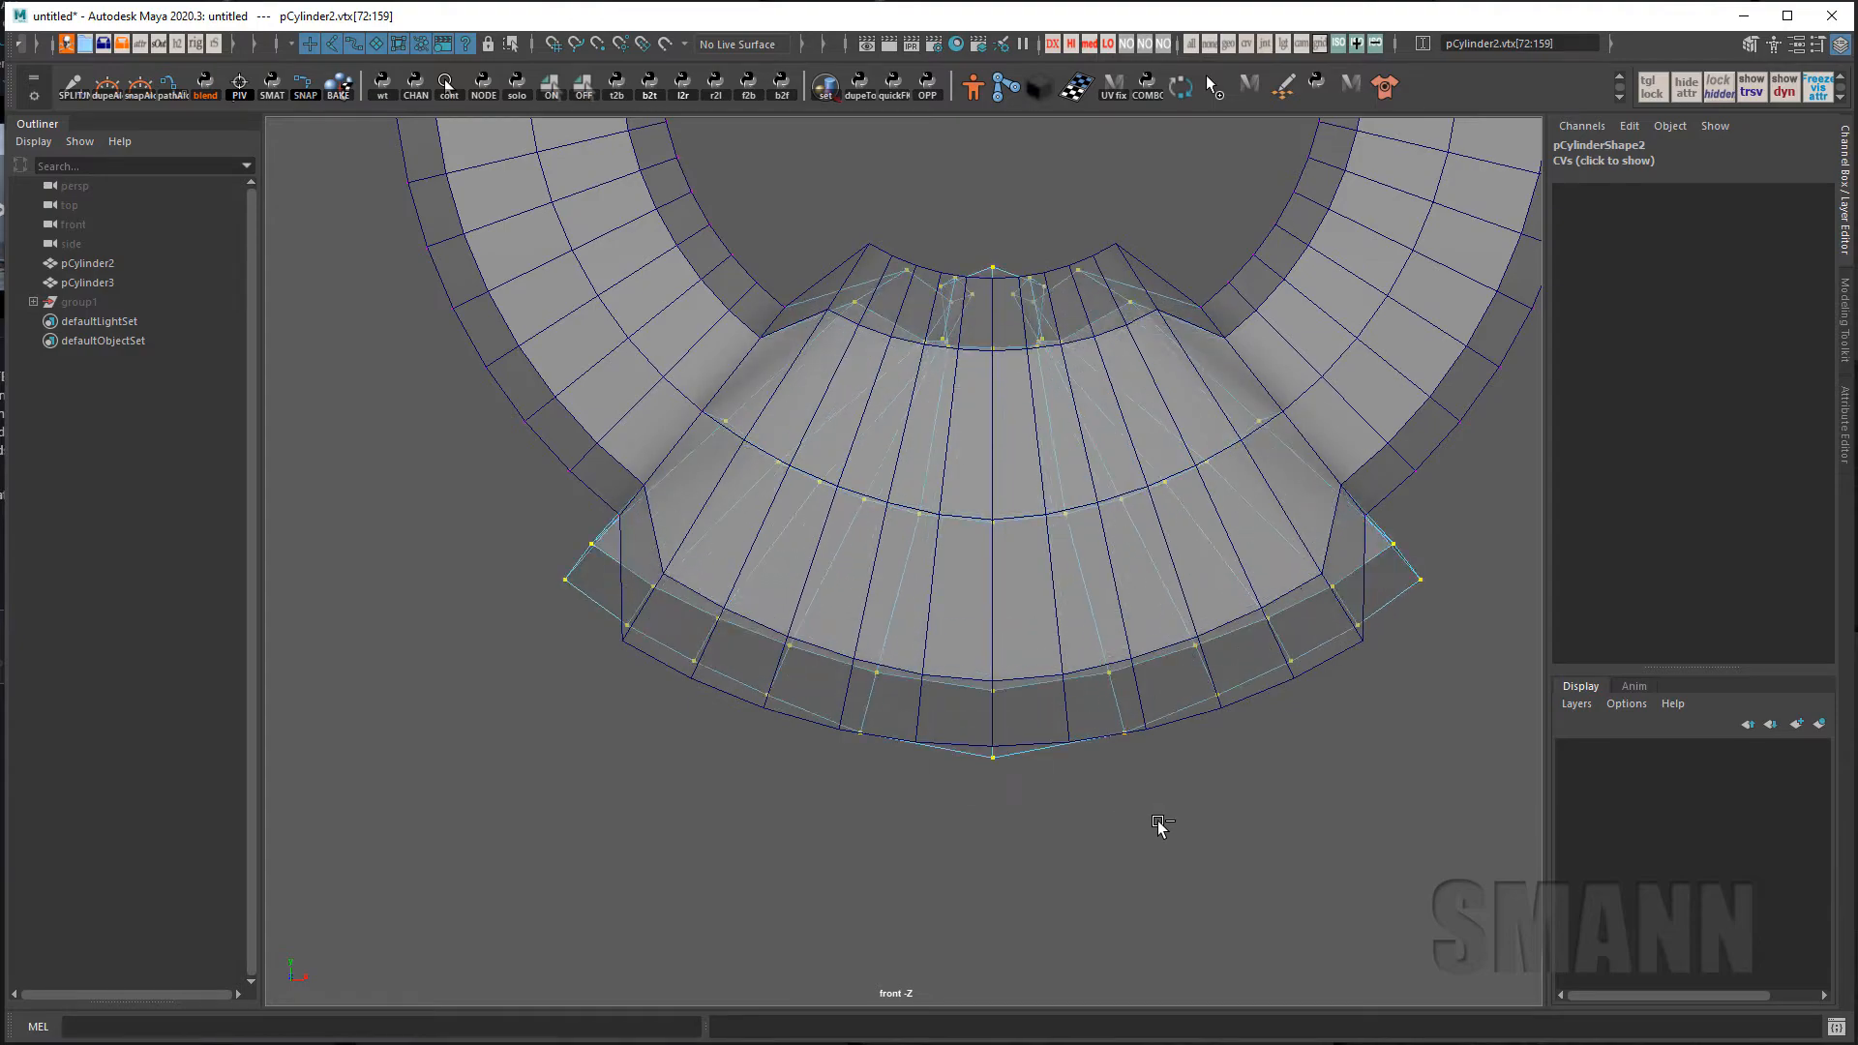
Return to the perspective view and clear the vertex selection on pCylinder2.
key(space)
key(alt+x)
alt+drag(1190, 824, 1231, 844)
key(w)
drag(1303, 762, 1323, 714)
click(1323, 722)
key(F8)
Unhide group1 and expand it to reveal the original cylinder and bend handle.
click(127, 308)
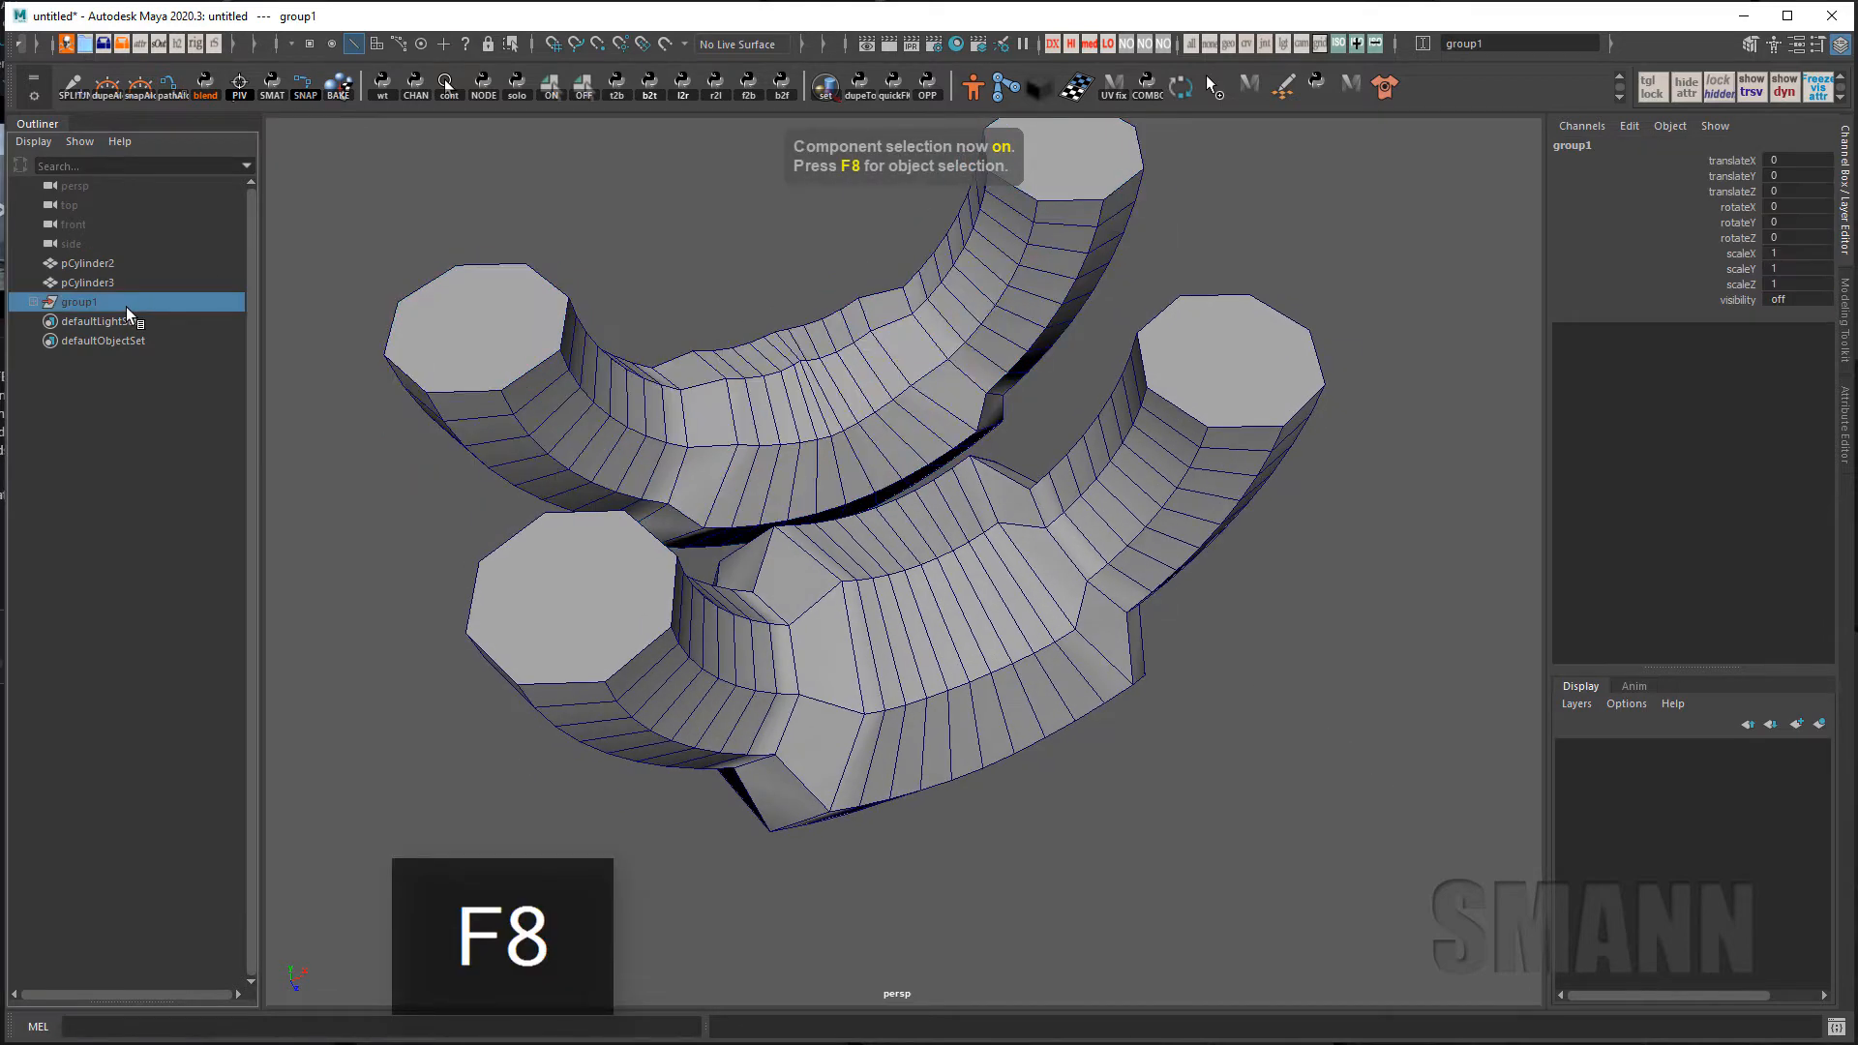
key(h)
scroll(1016, 609, down, 2)
click(465, 228)
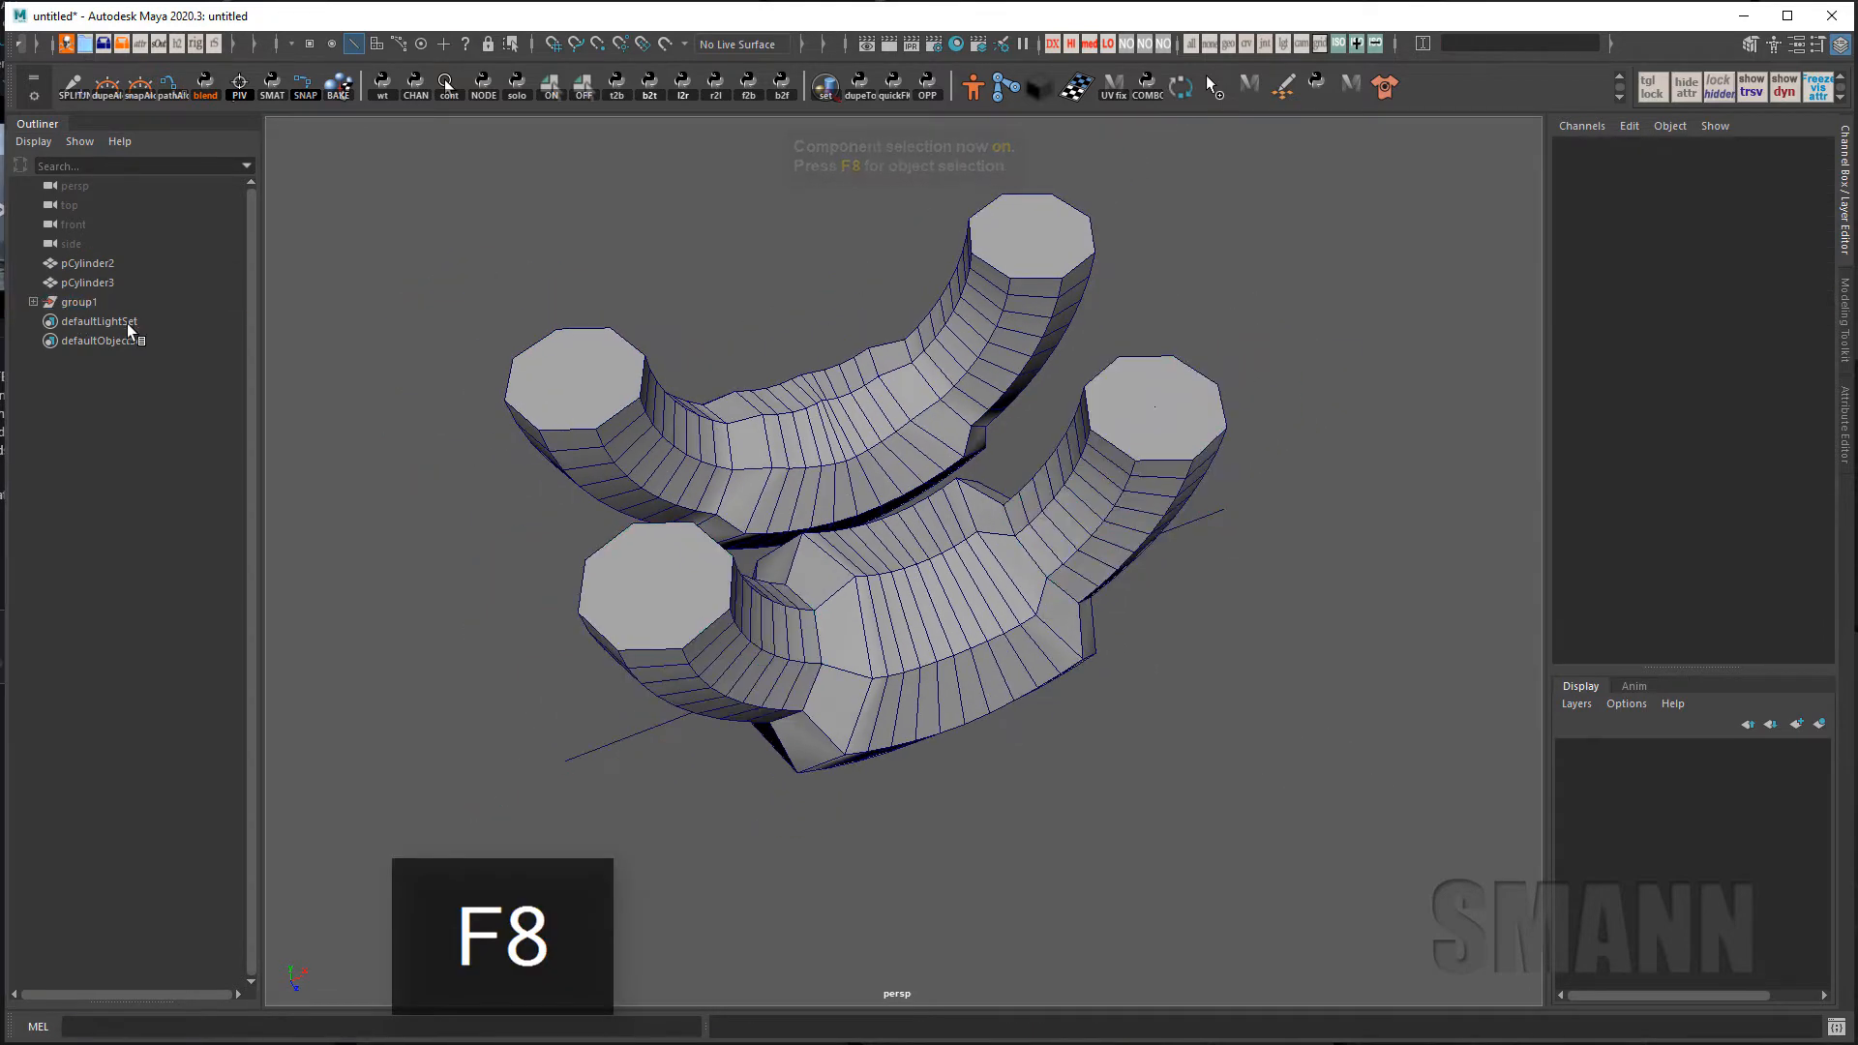
click(1125, 404)
click(33, 302)
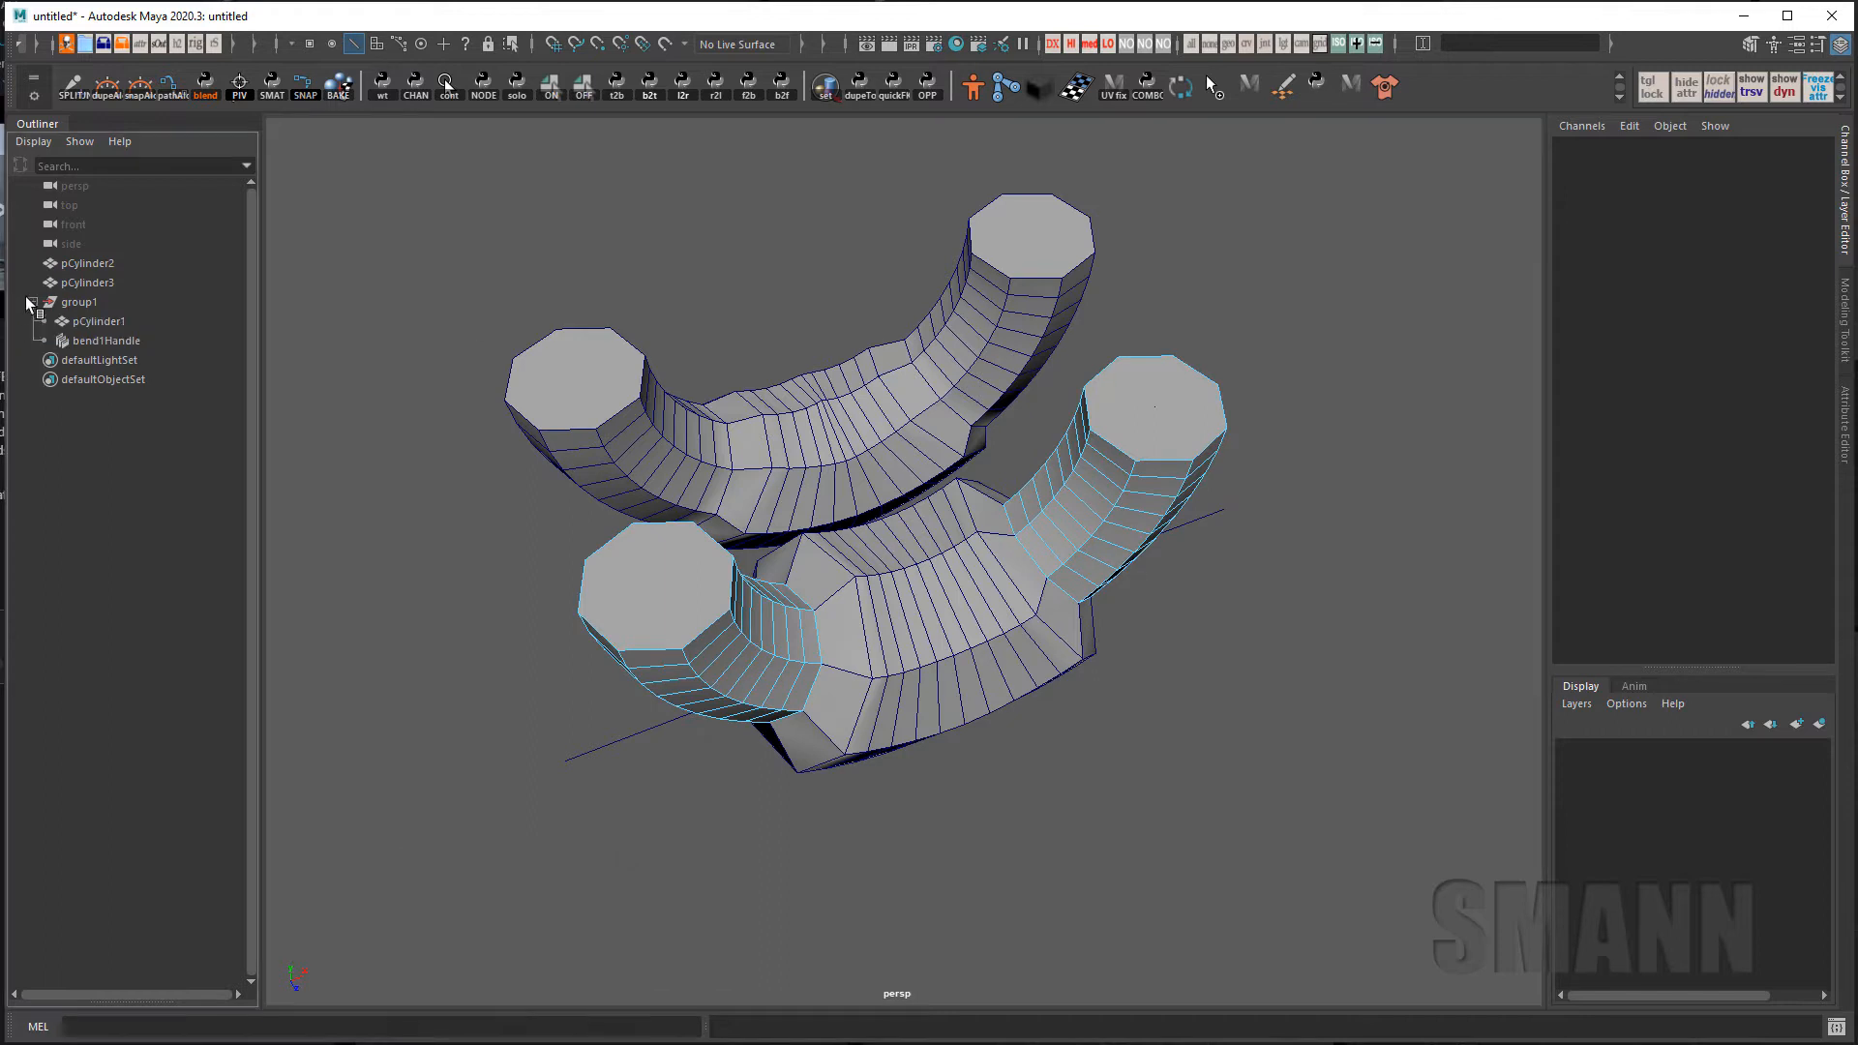
Duplicate pCylinder1 and unparent the copy from group1.
click(123, 322)
key(ctrl+d)
click(109, 300)
click(178, 344)
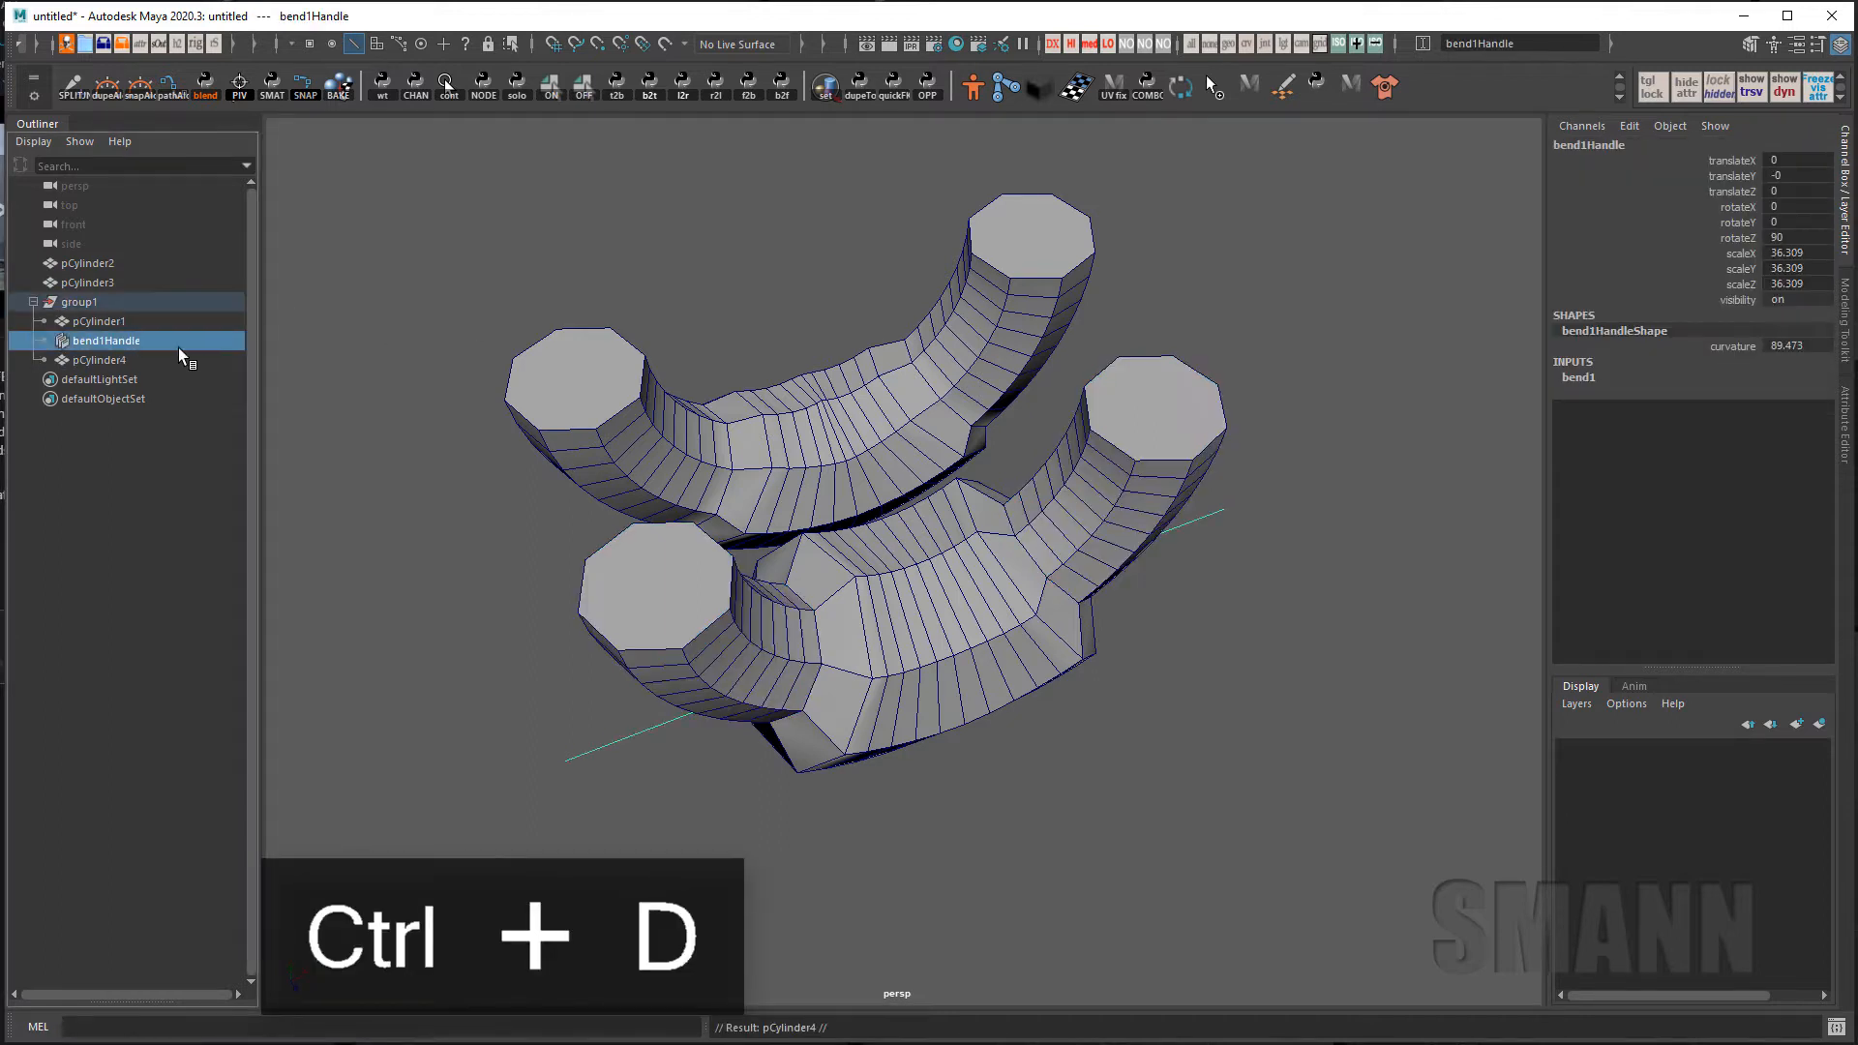
click(155, 356)
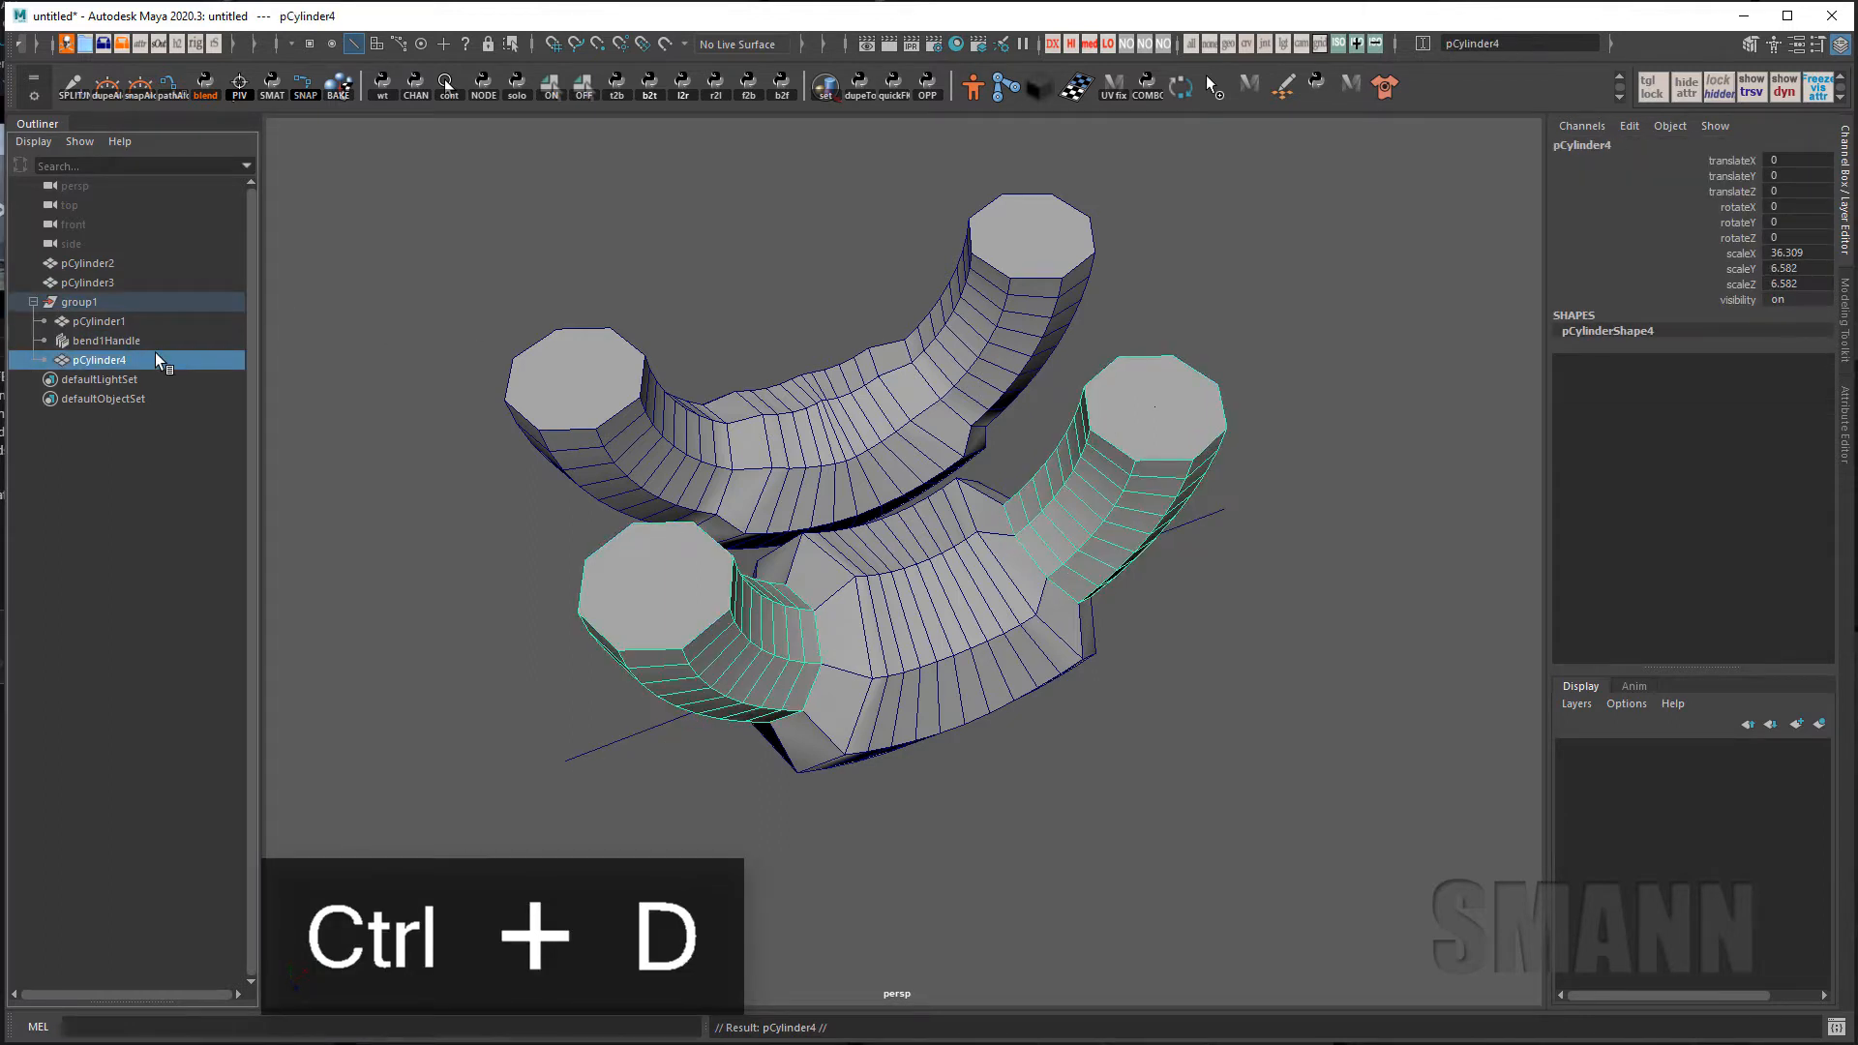
key(shift+p)
Hide group1 and move the duplicated cylinder along X, clear of the two edited cylinders.
click(137, 298)
key(ctrl+h)
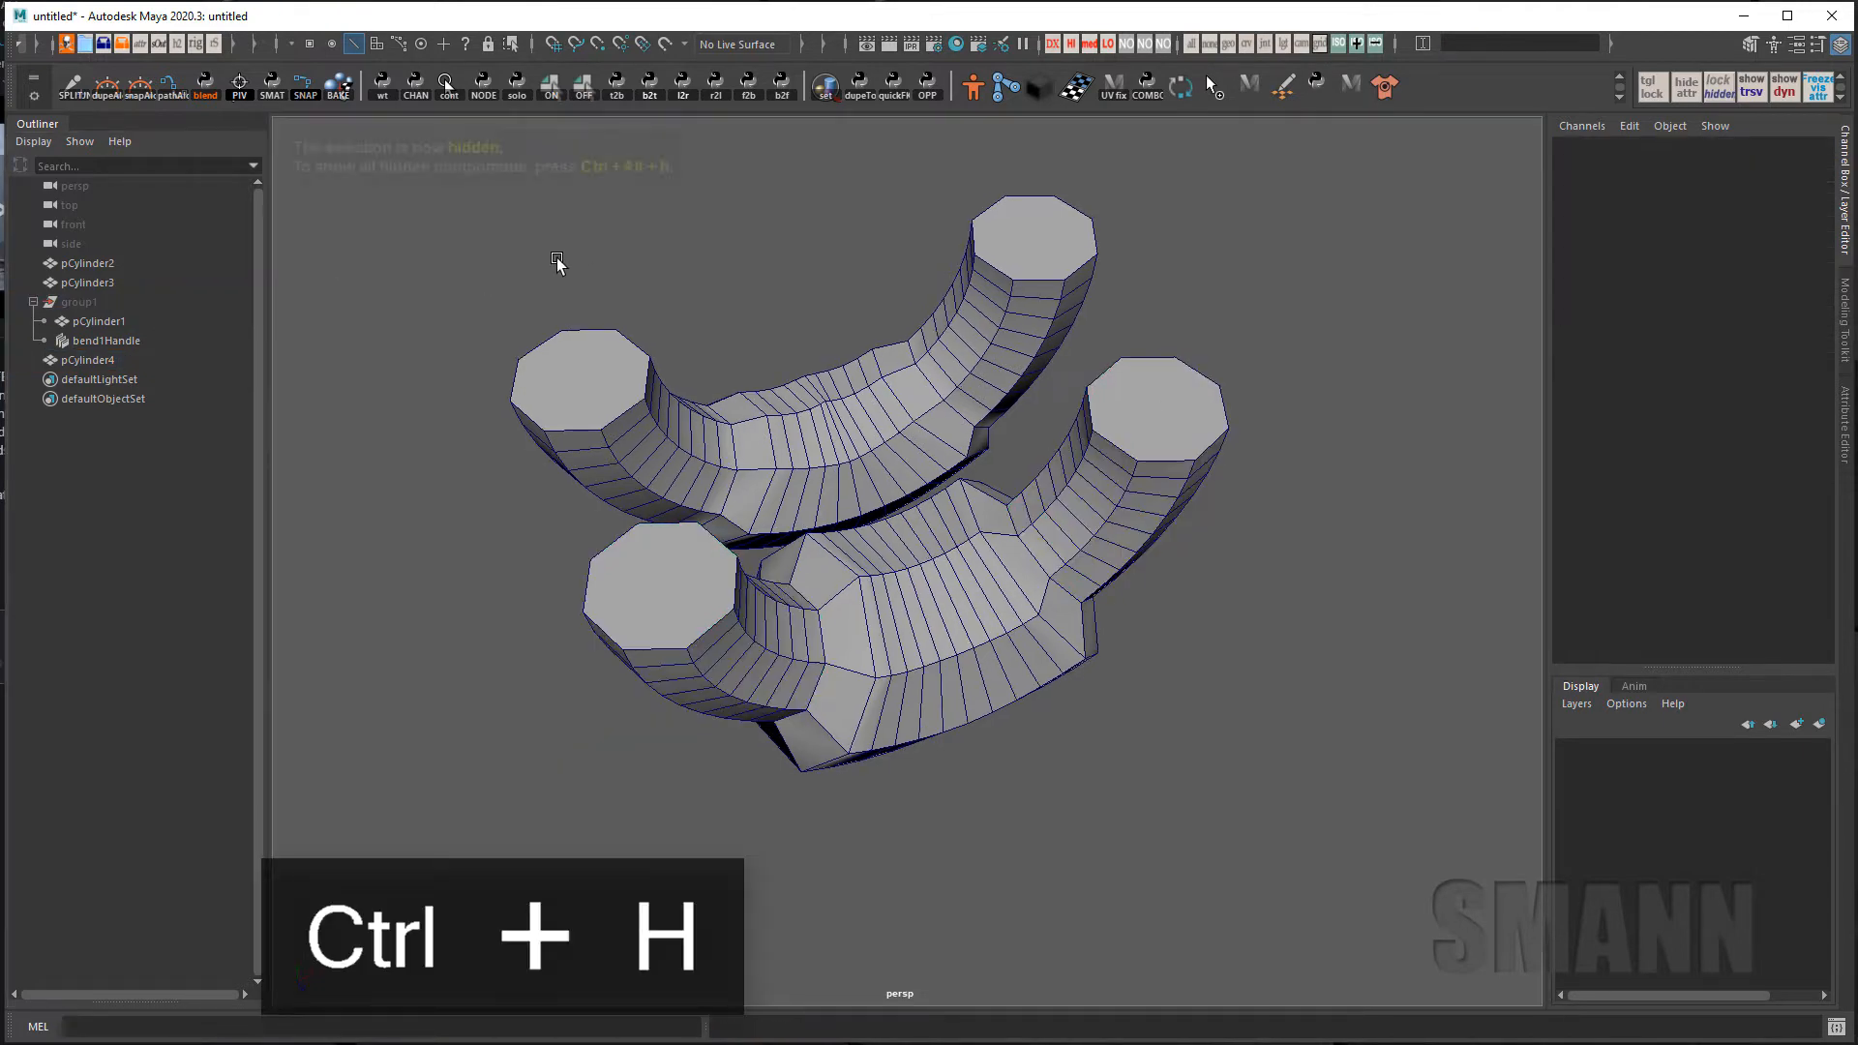
click(113, 358)
alt+drag(857, 491, 794, 467)
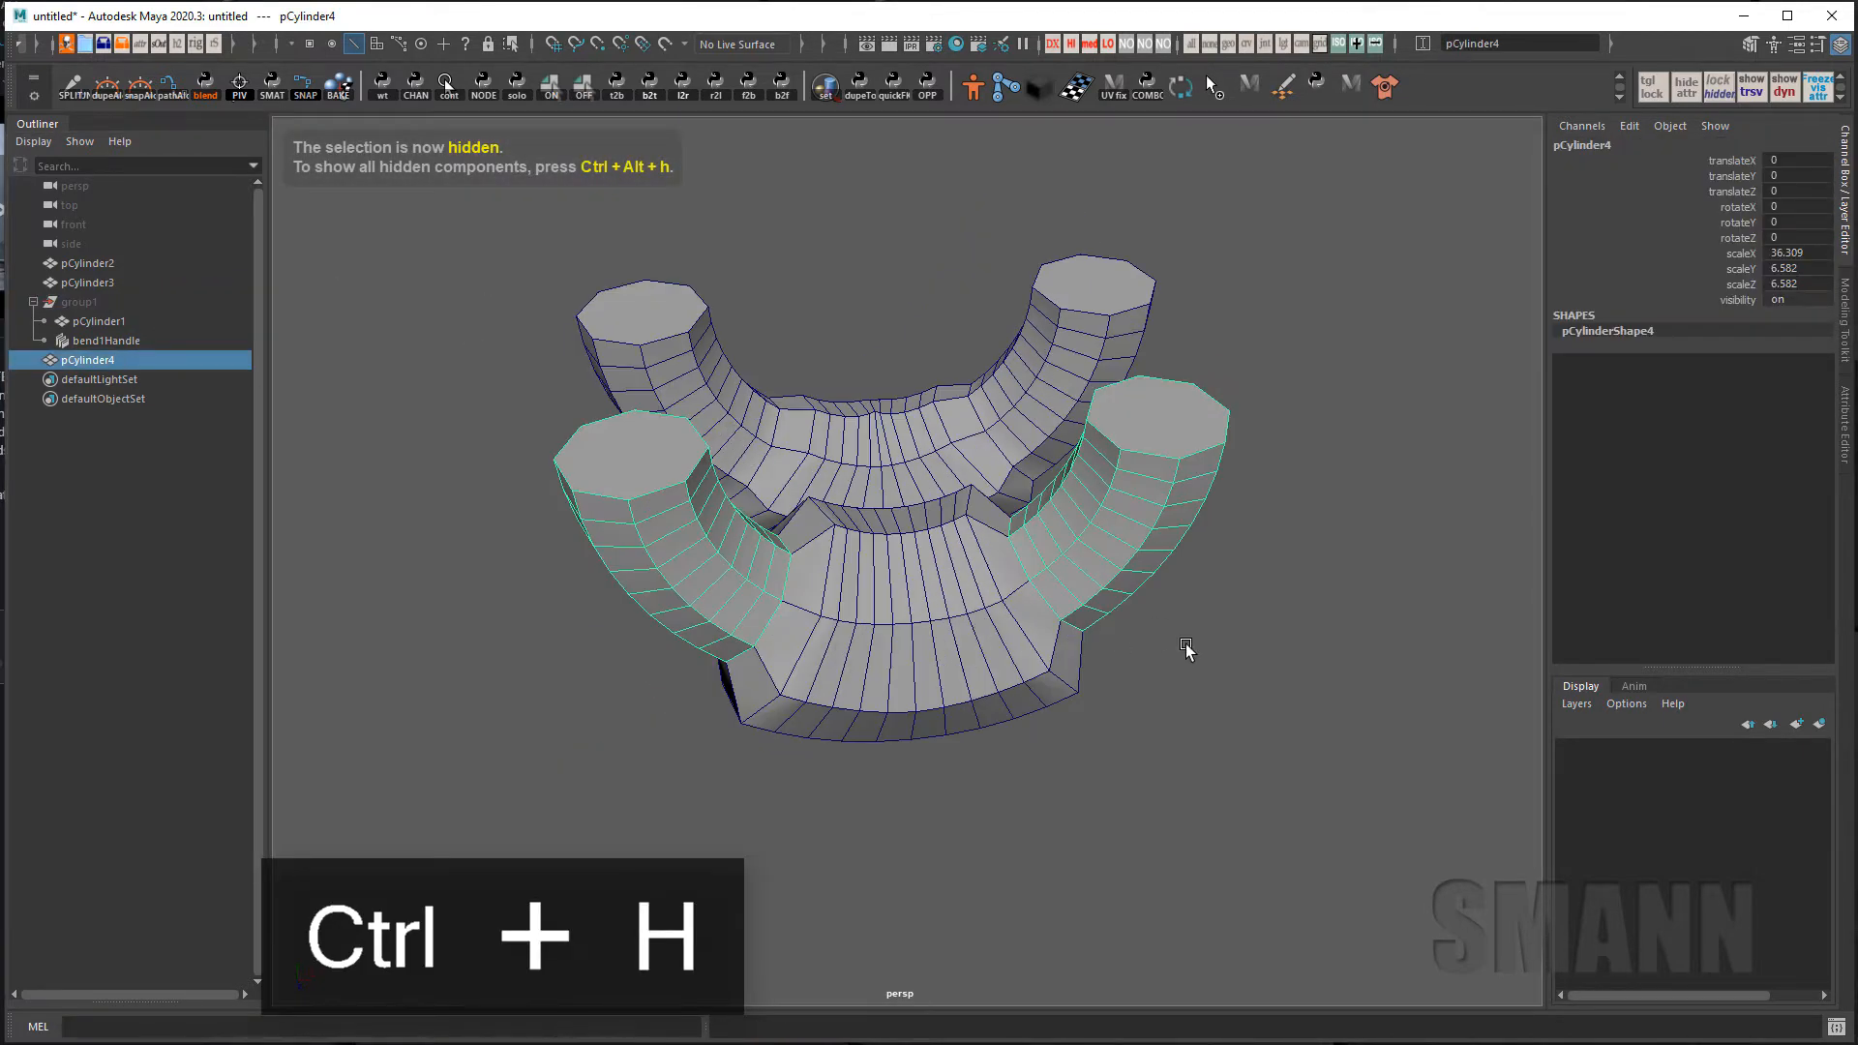
alt+middle_drag(1186, 642, 953, 618)
key(w)
drag(895, 585, 1461, 538)
alt+middle_drag(1263, 600, 1096, 521)
alt+drag(1096, 521, 1062, 495)
Select the middle edge loop of the duplicated cylinder, convert it to vertices and grow the selection over the middle section.
right_drag(1062, 495, 1059, 413)
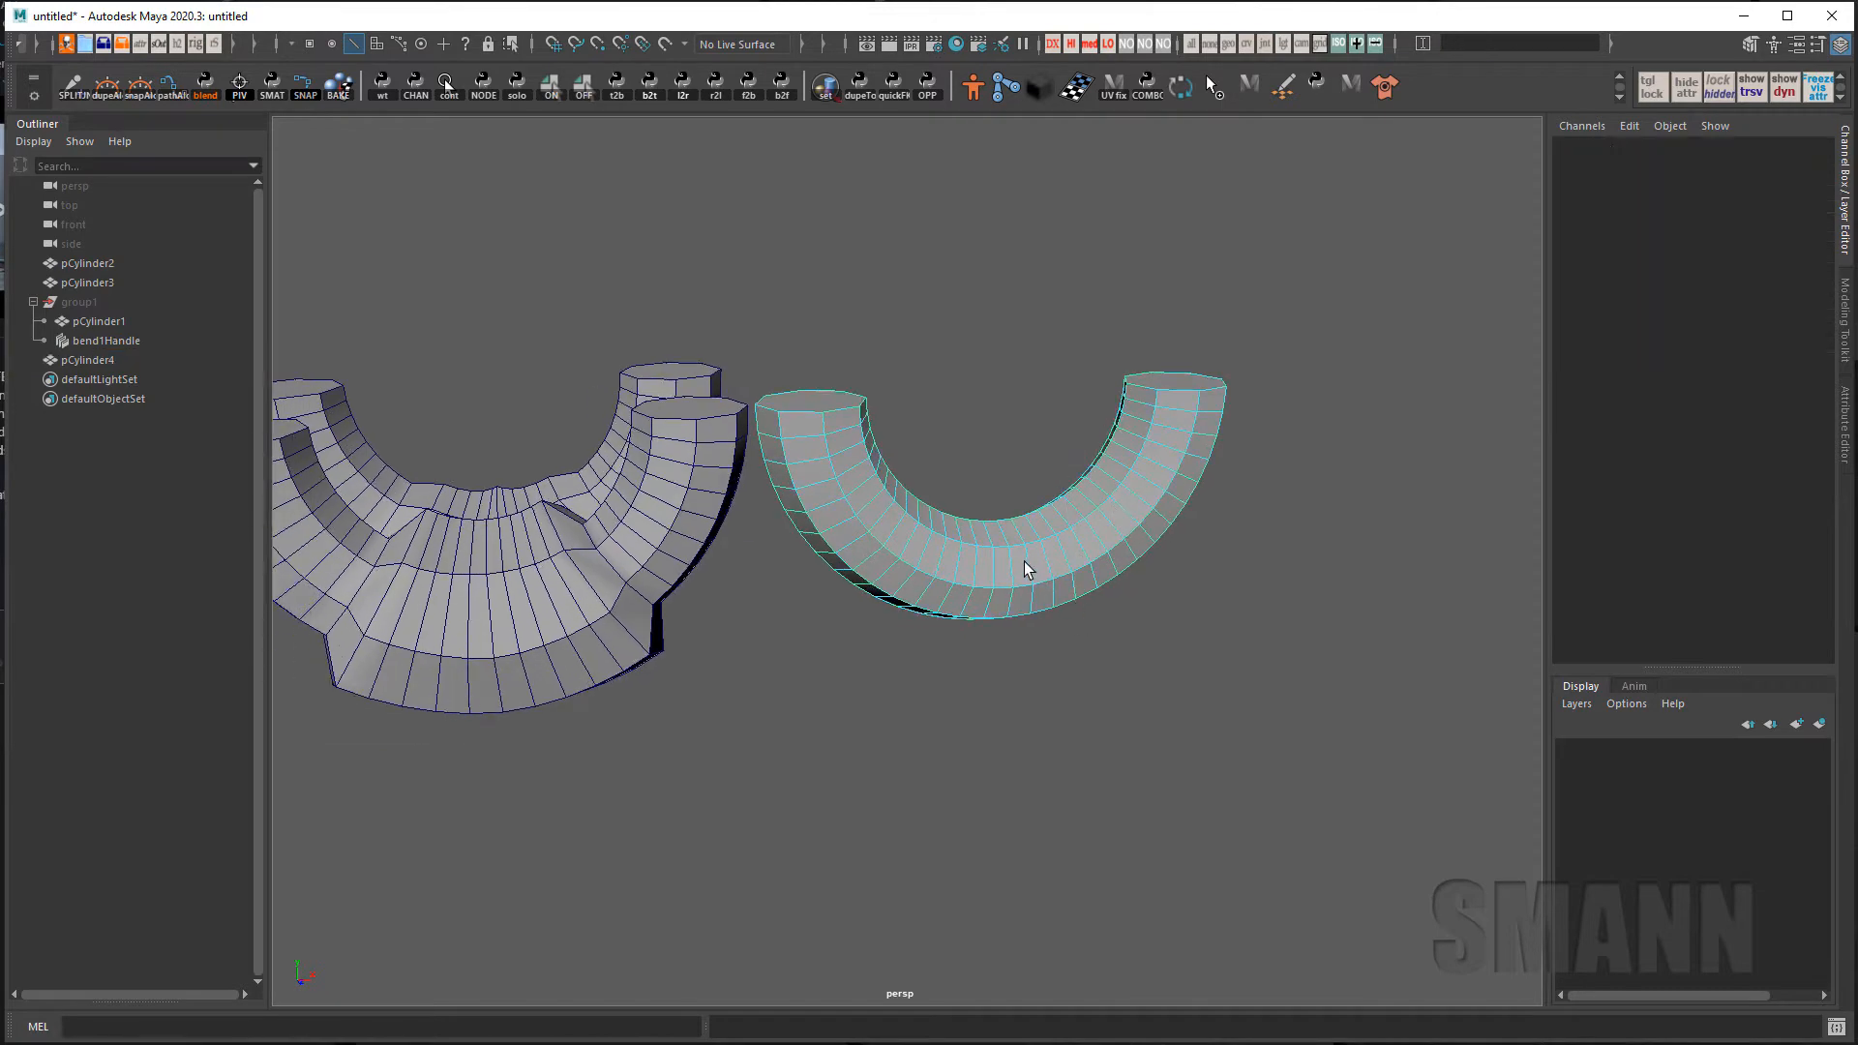
double_click(1012, 560)
ctrl+right_drag(1105, 667, 1308, 502)
key(shift+period)
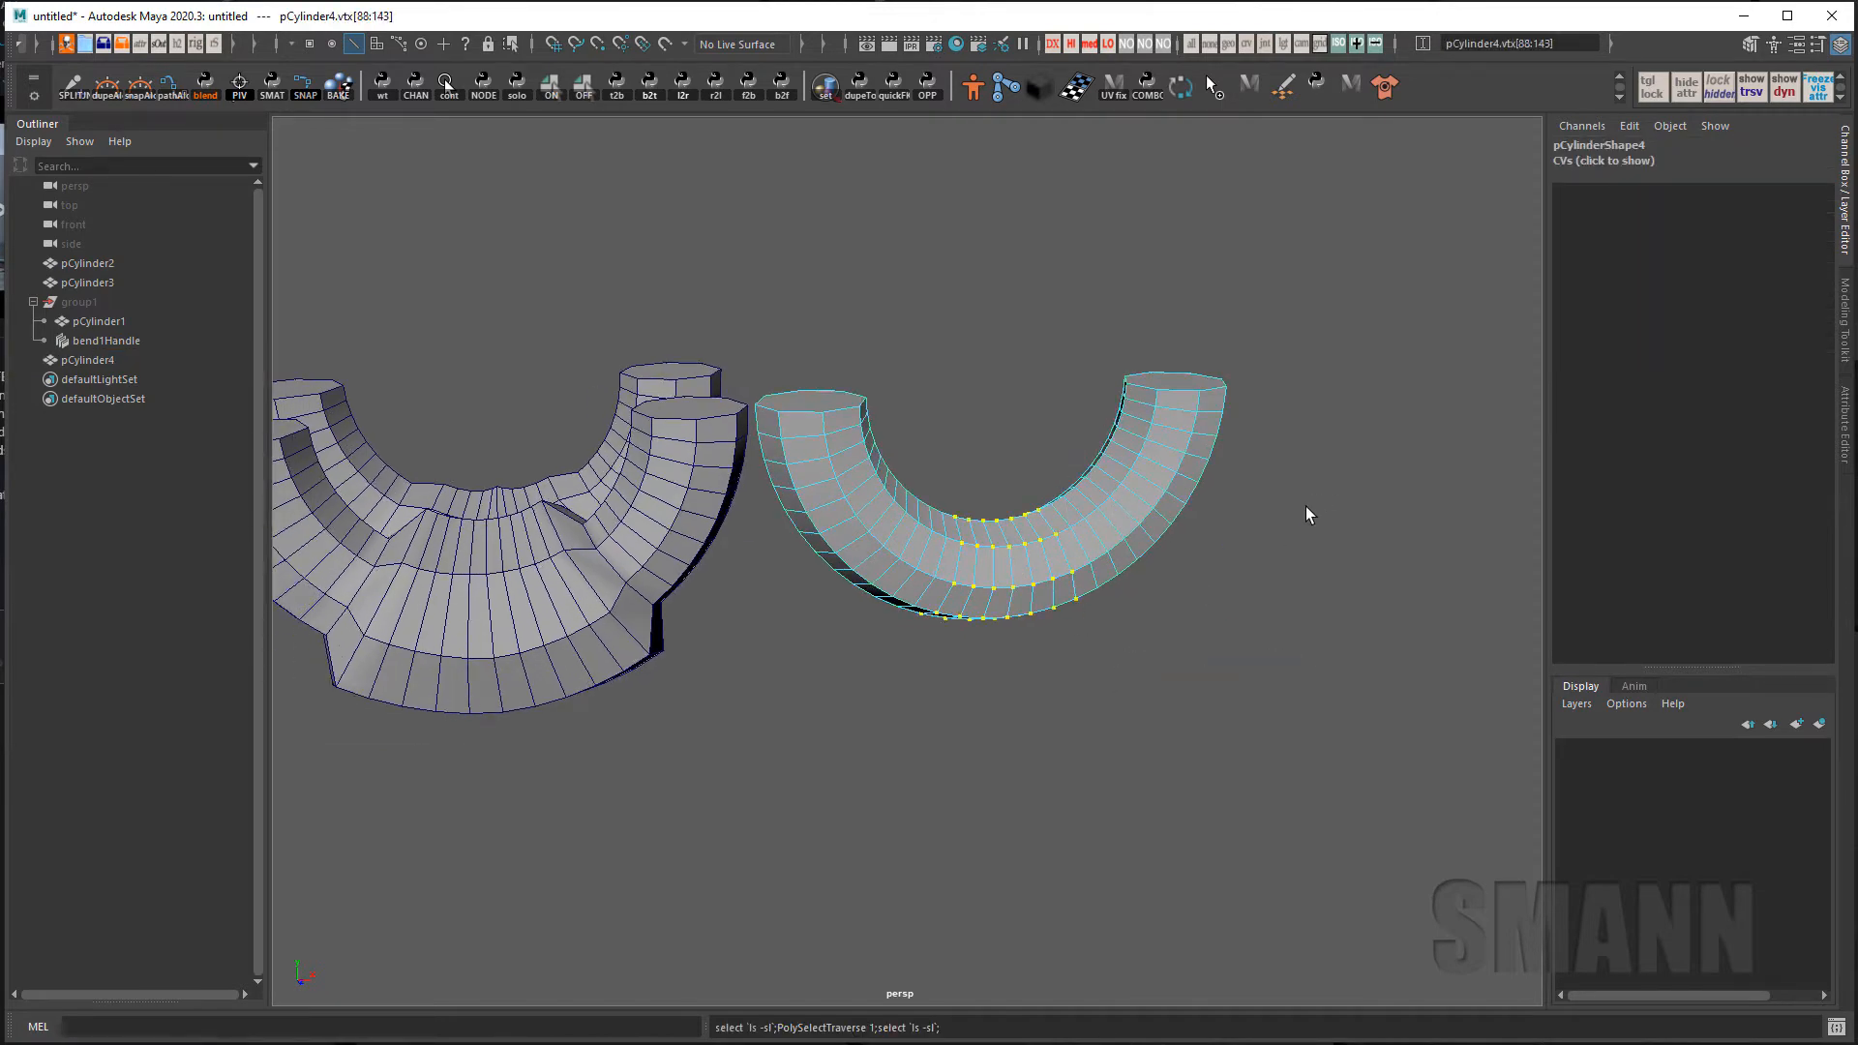
key(shift+period)
alt+drag(1305, 507, 1209, 581)
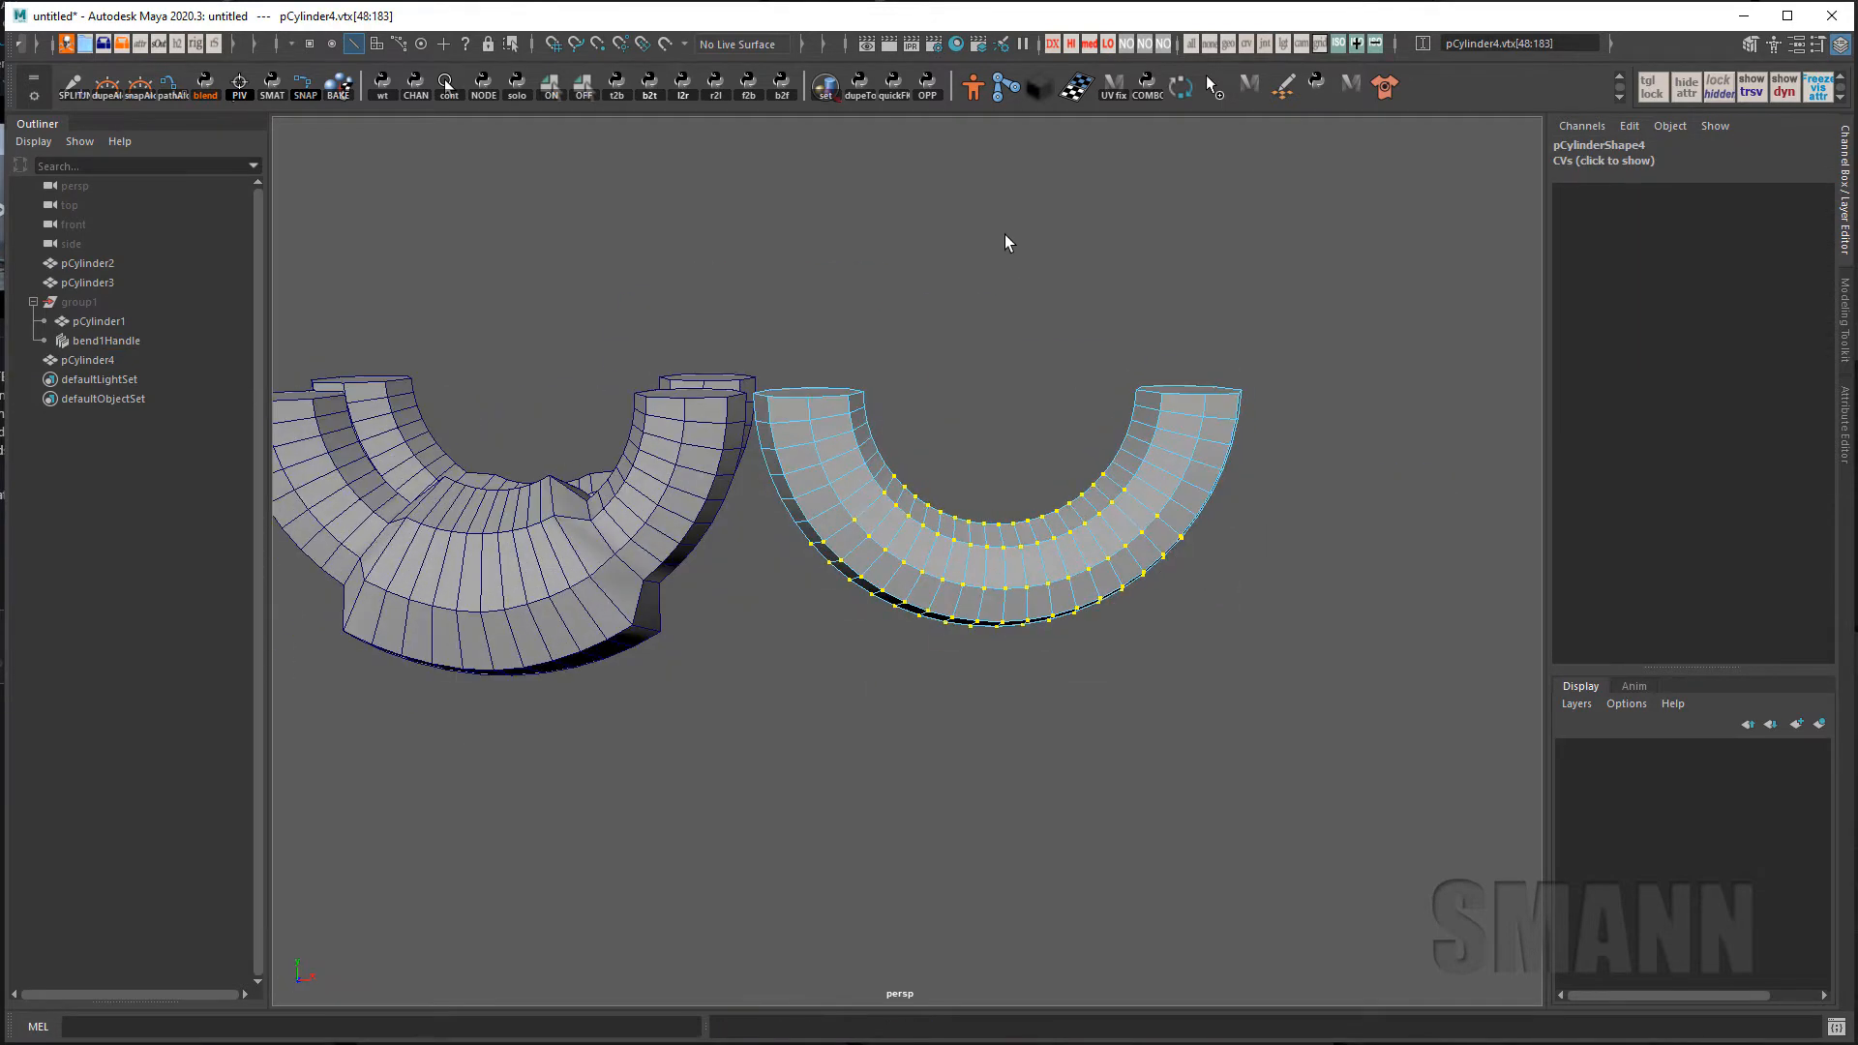
Activate the Sculpt Geometry Tool from the sculpting shelf and open its settings beside the selected cylinder.
key(space)
drag(967, 473, 871, 446)
alt+middle_drag(994, 307, 1025, 303)
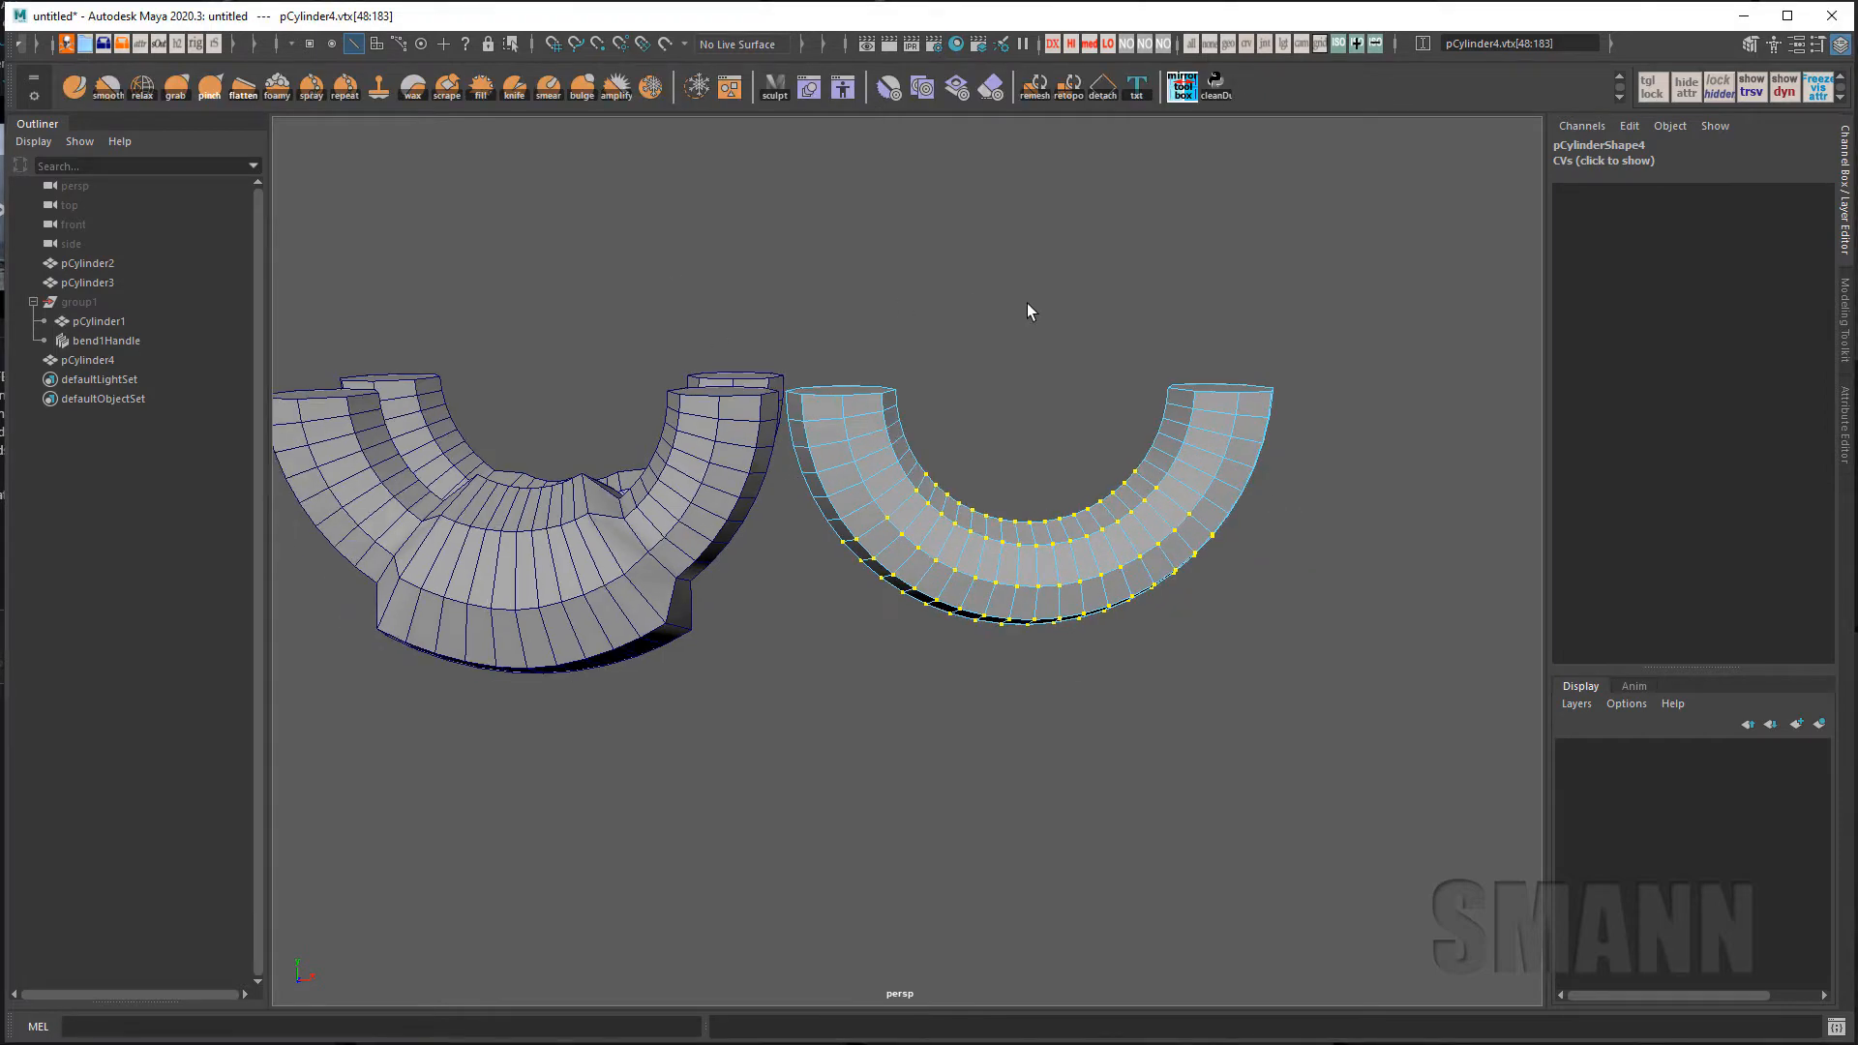
alt+drag(1025, 304, 1039, 378)
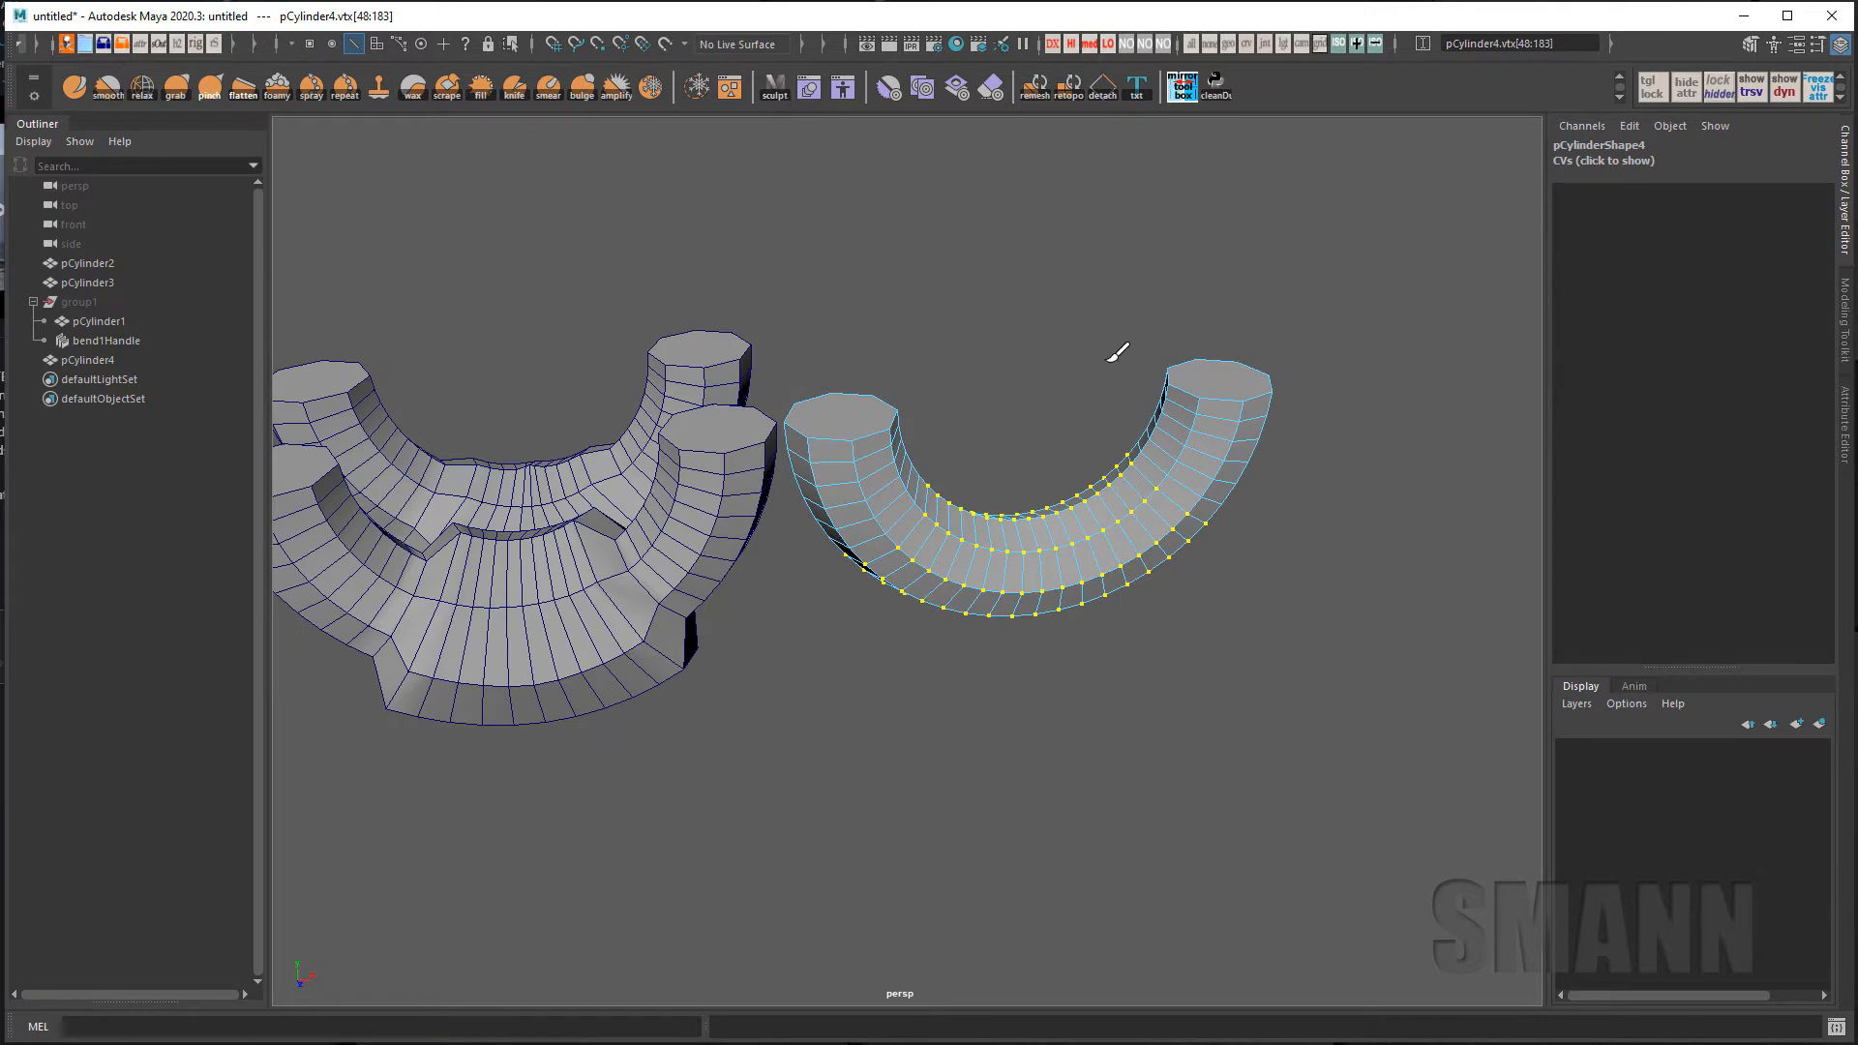
key(alt+p)
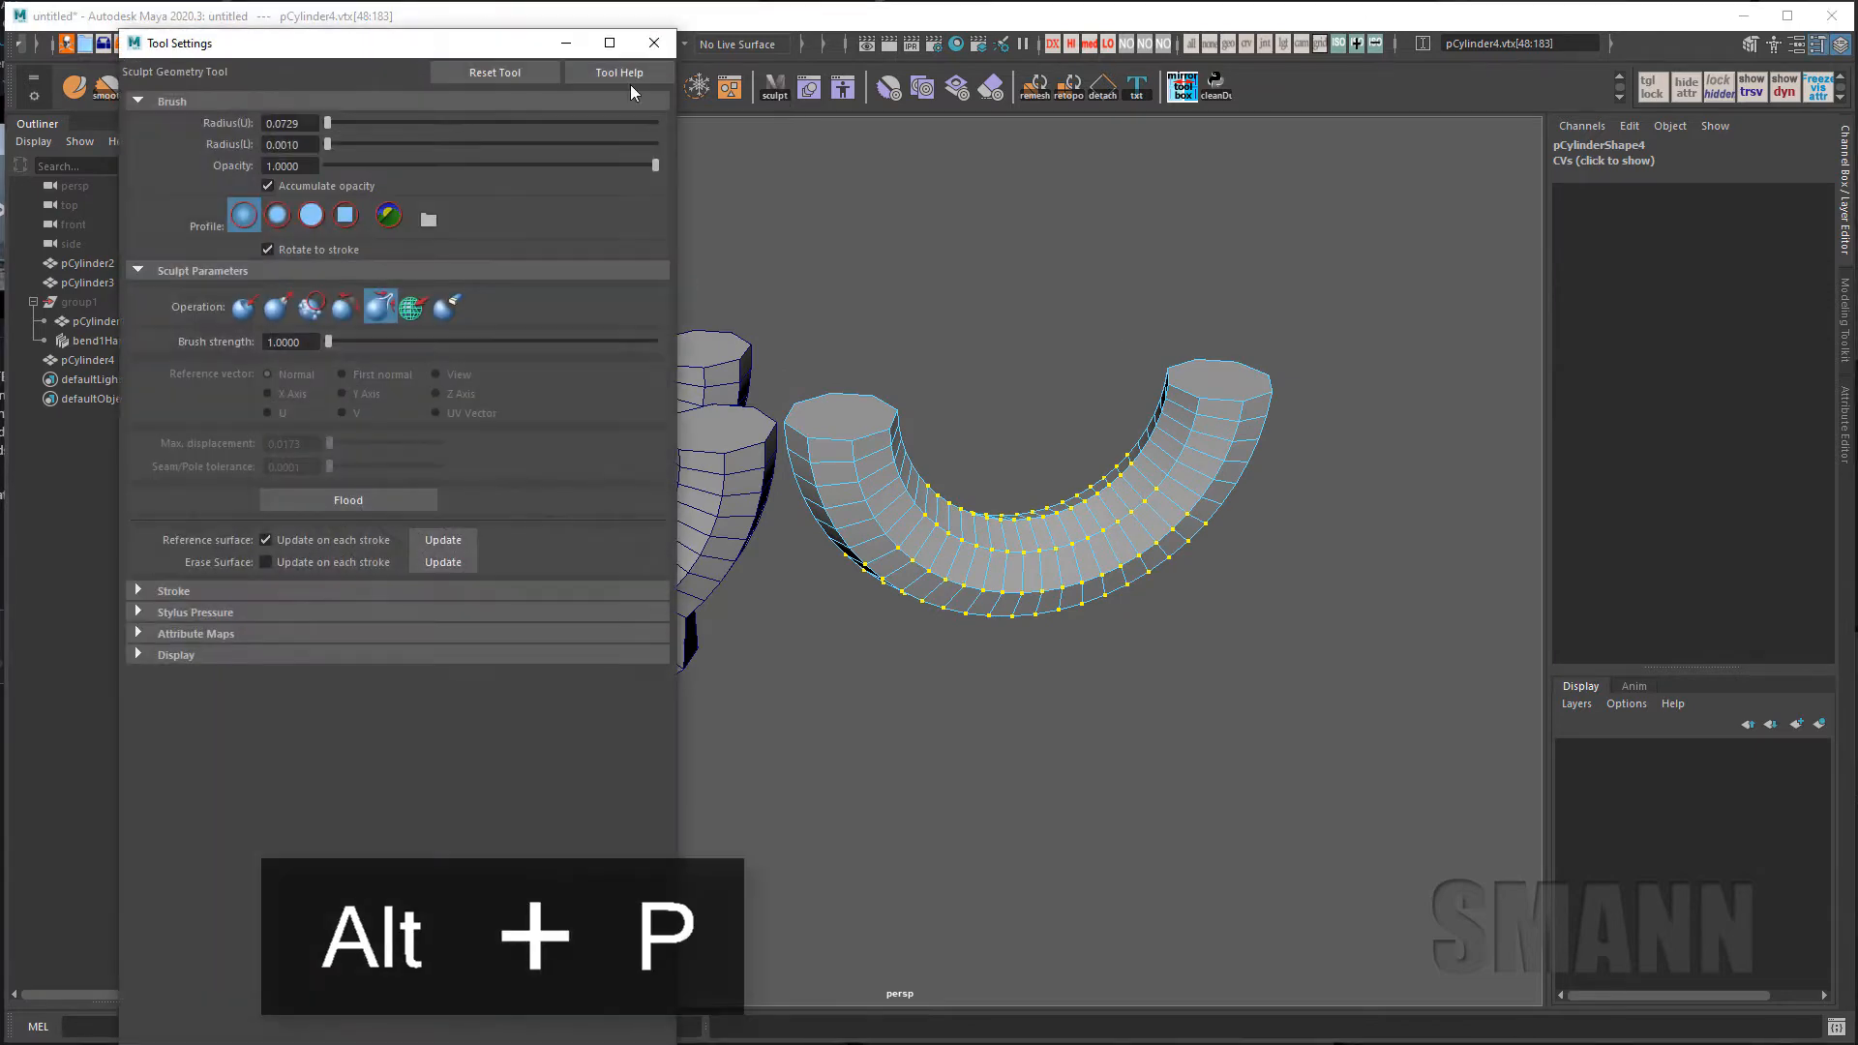
drag(376, 45, 1491, 103)
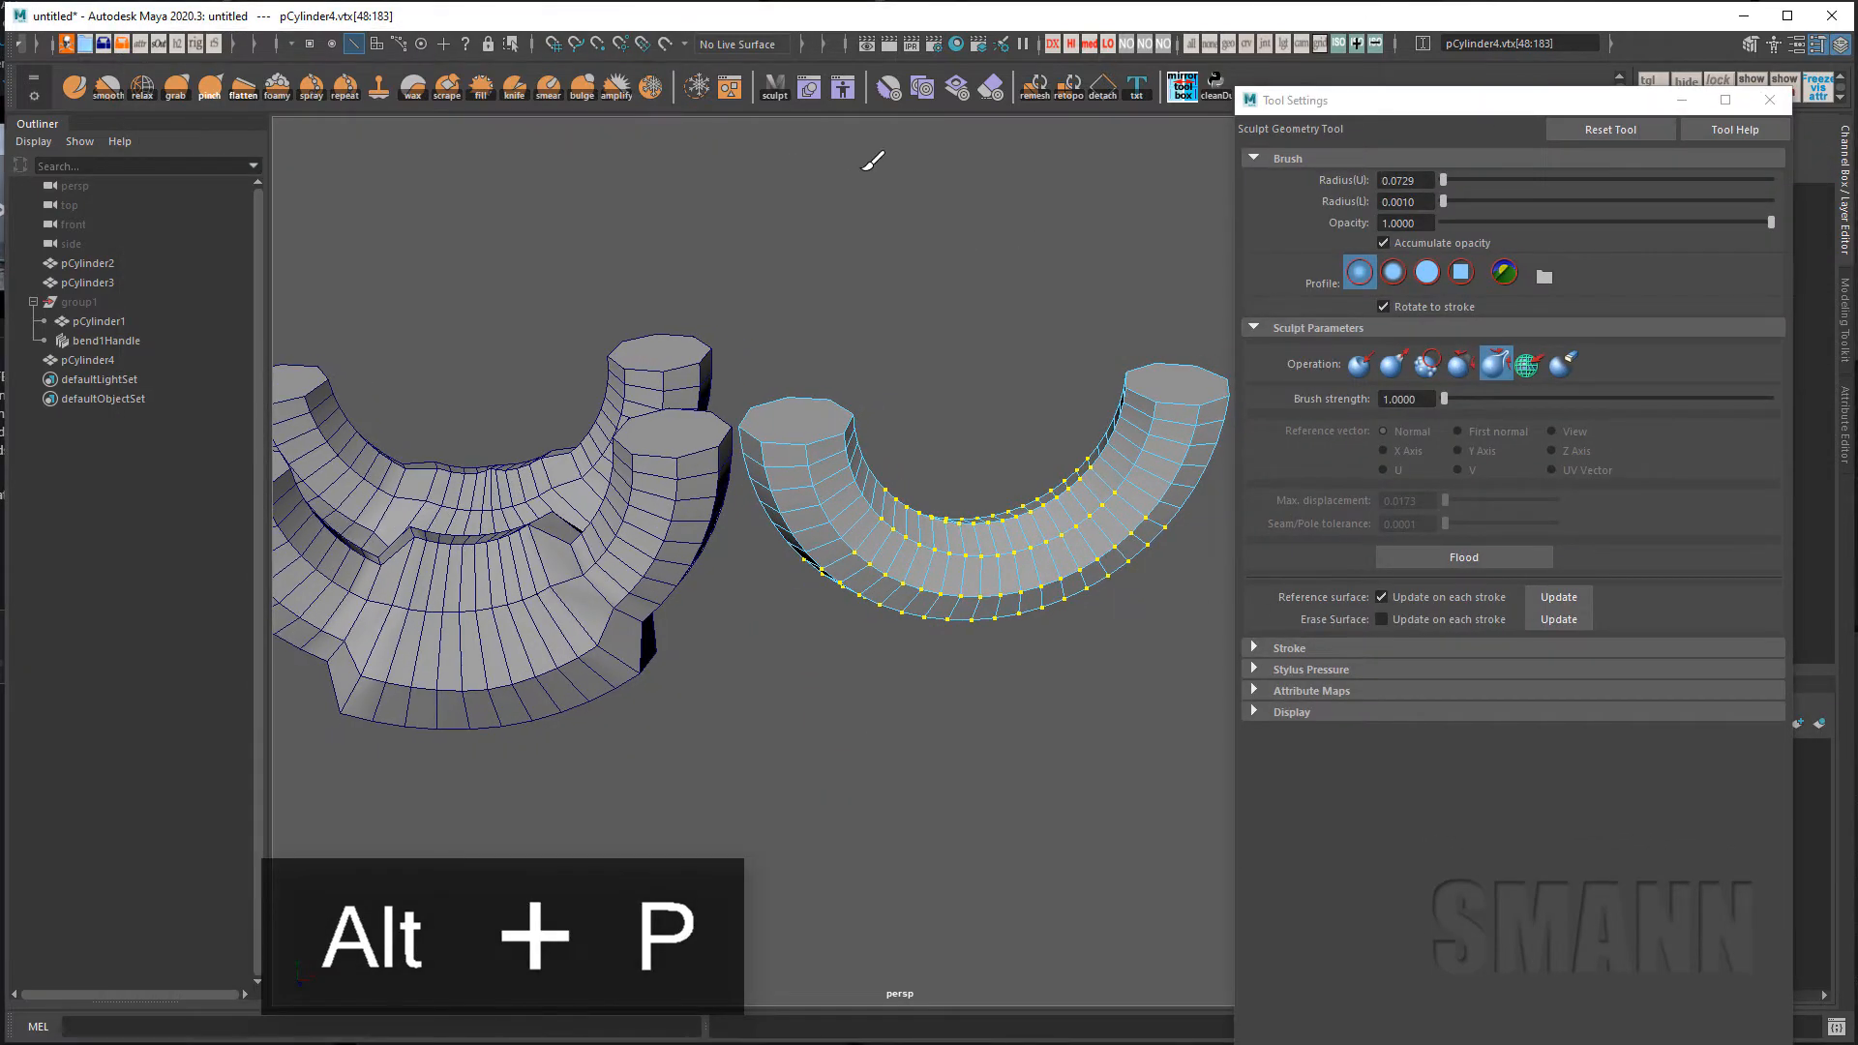
Examine the command behind the sculpt shelf item in the Shelf Editor and close the editor.
alt+middle_drag(971, 339, 858, 323)
right_click(775, 104)
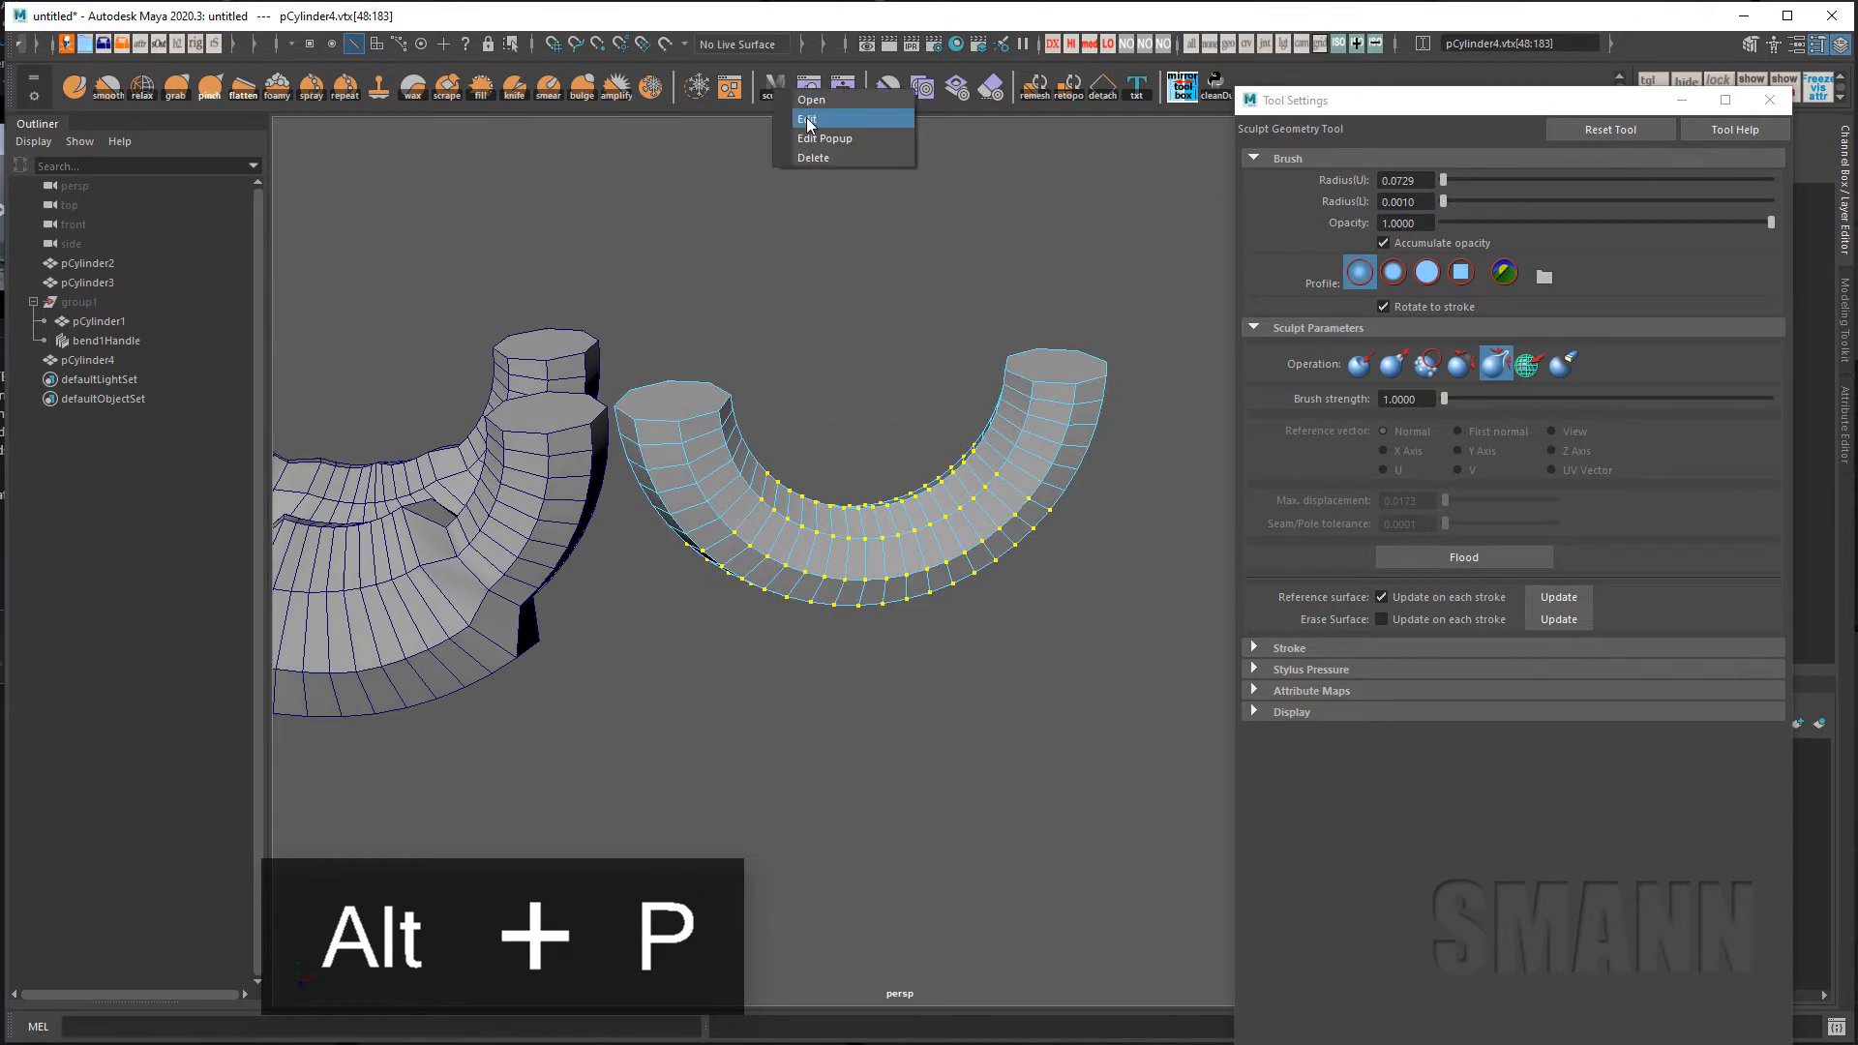
click(813, 127)
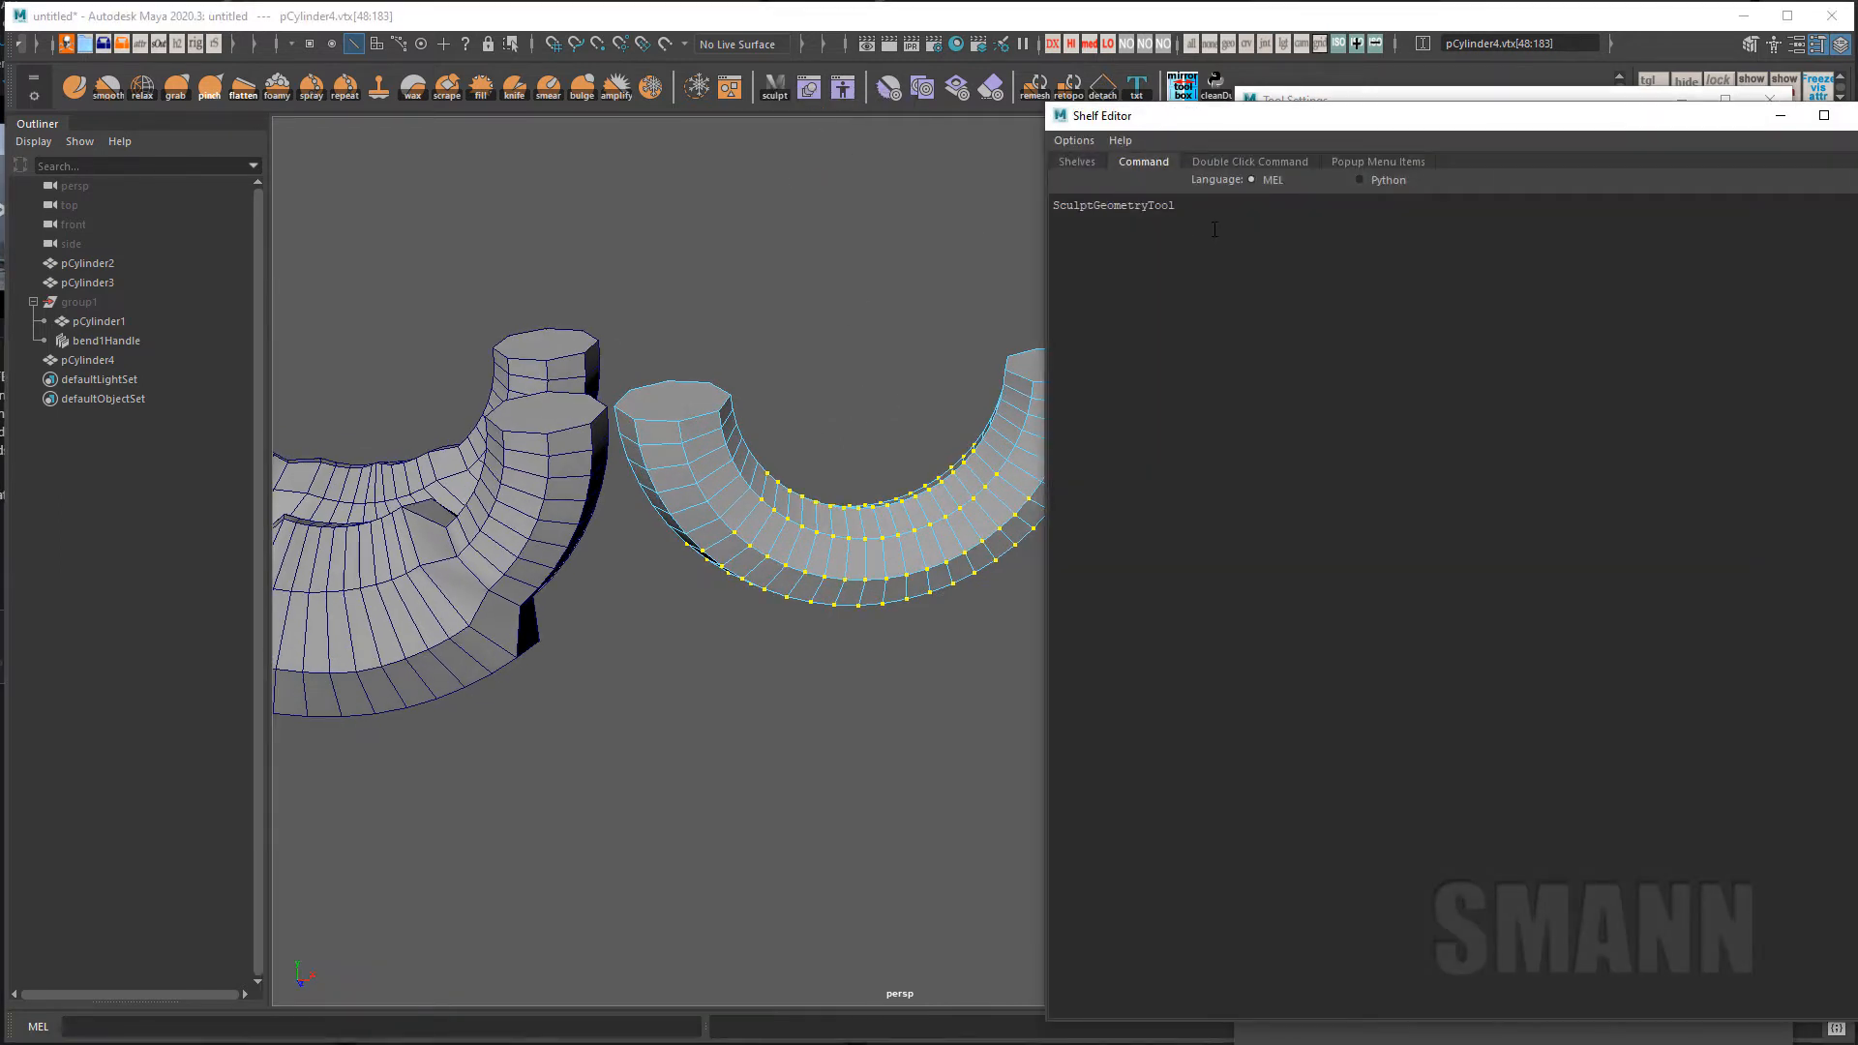
ctrl+scroll(1271, 270, up, 6)
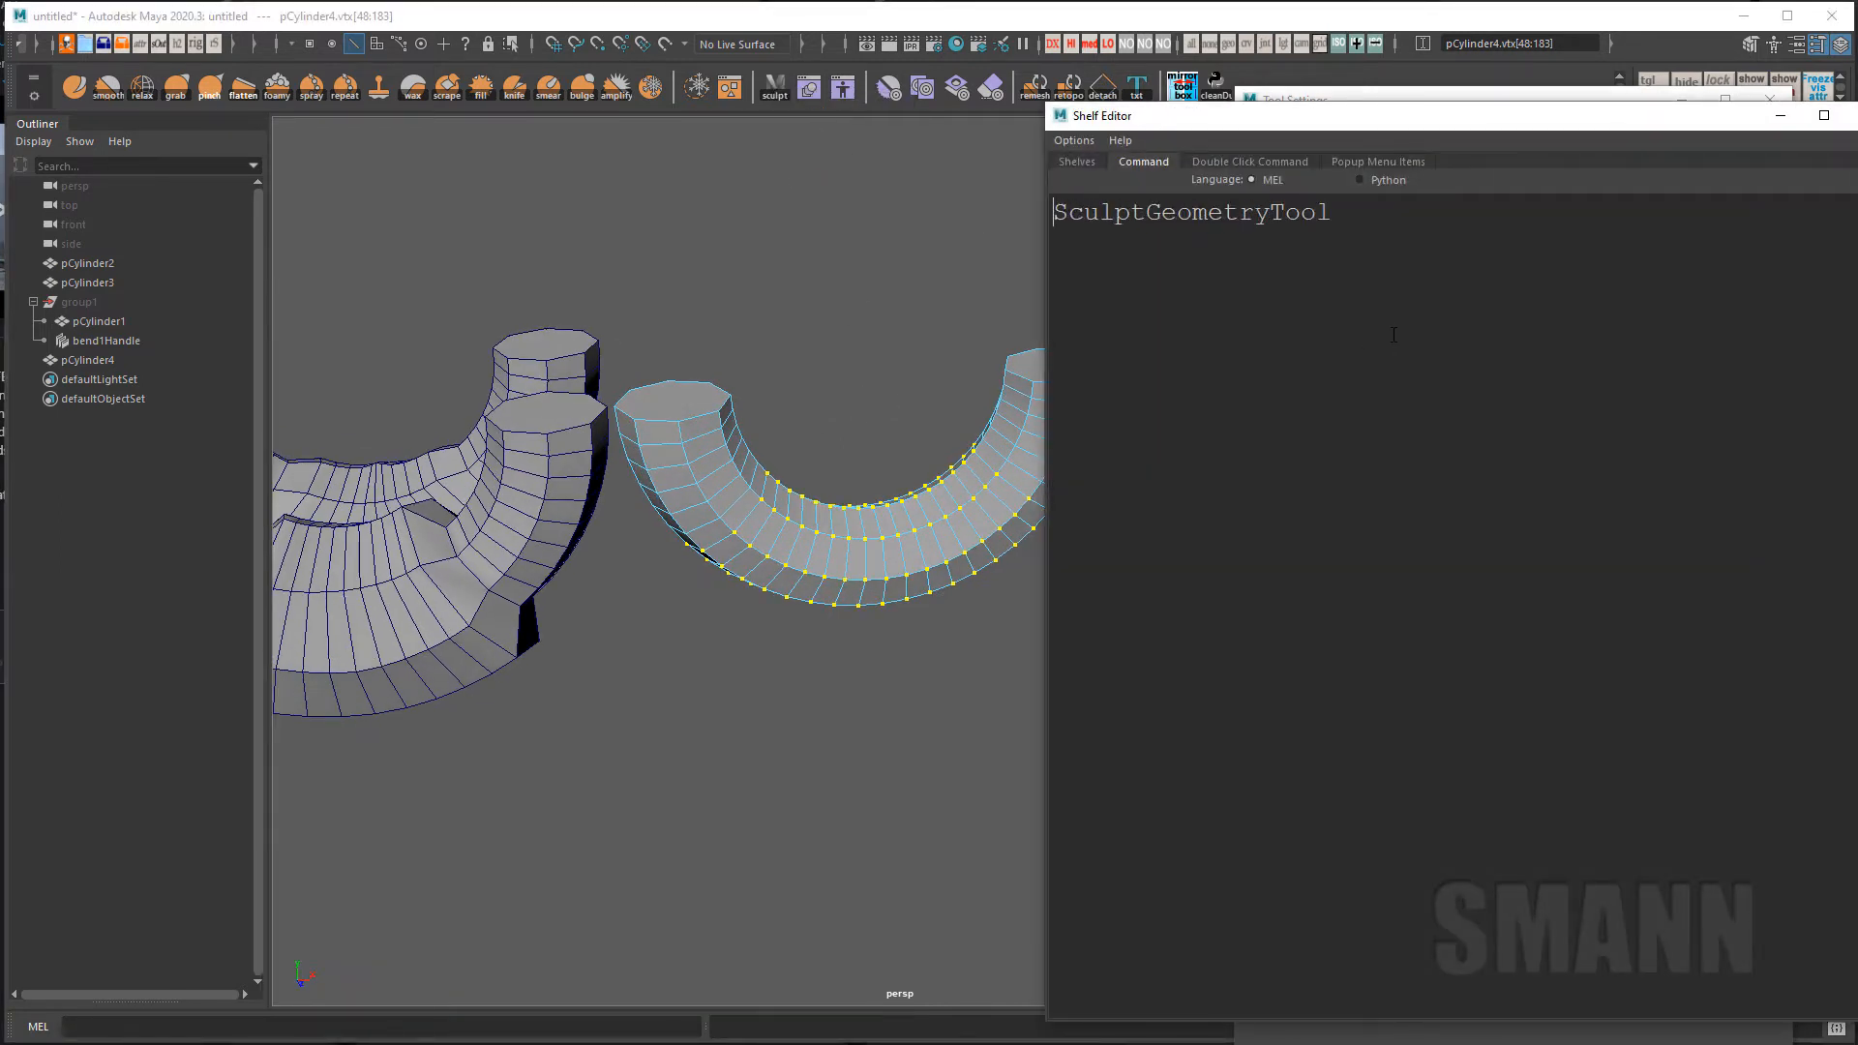
click(1854, 115)
alt+middle_drag(955, 400, 933, 391)
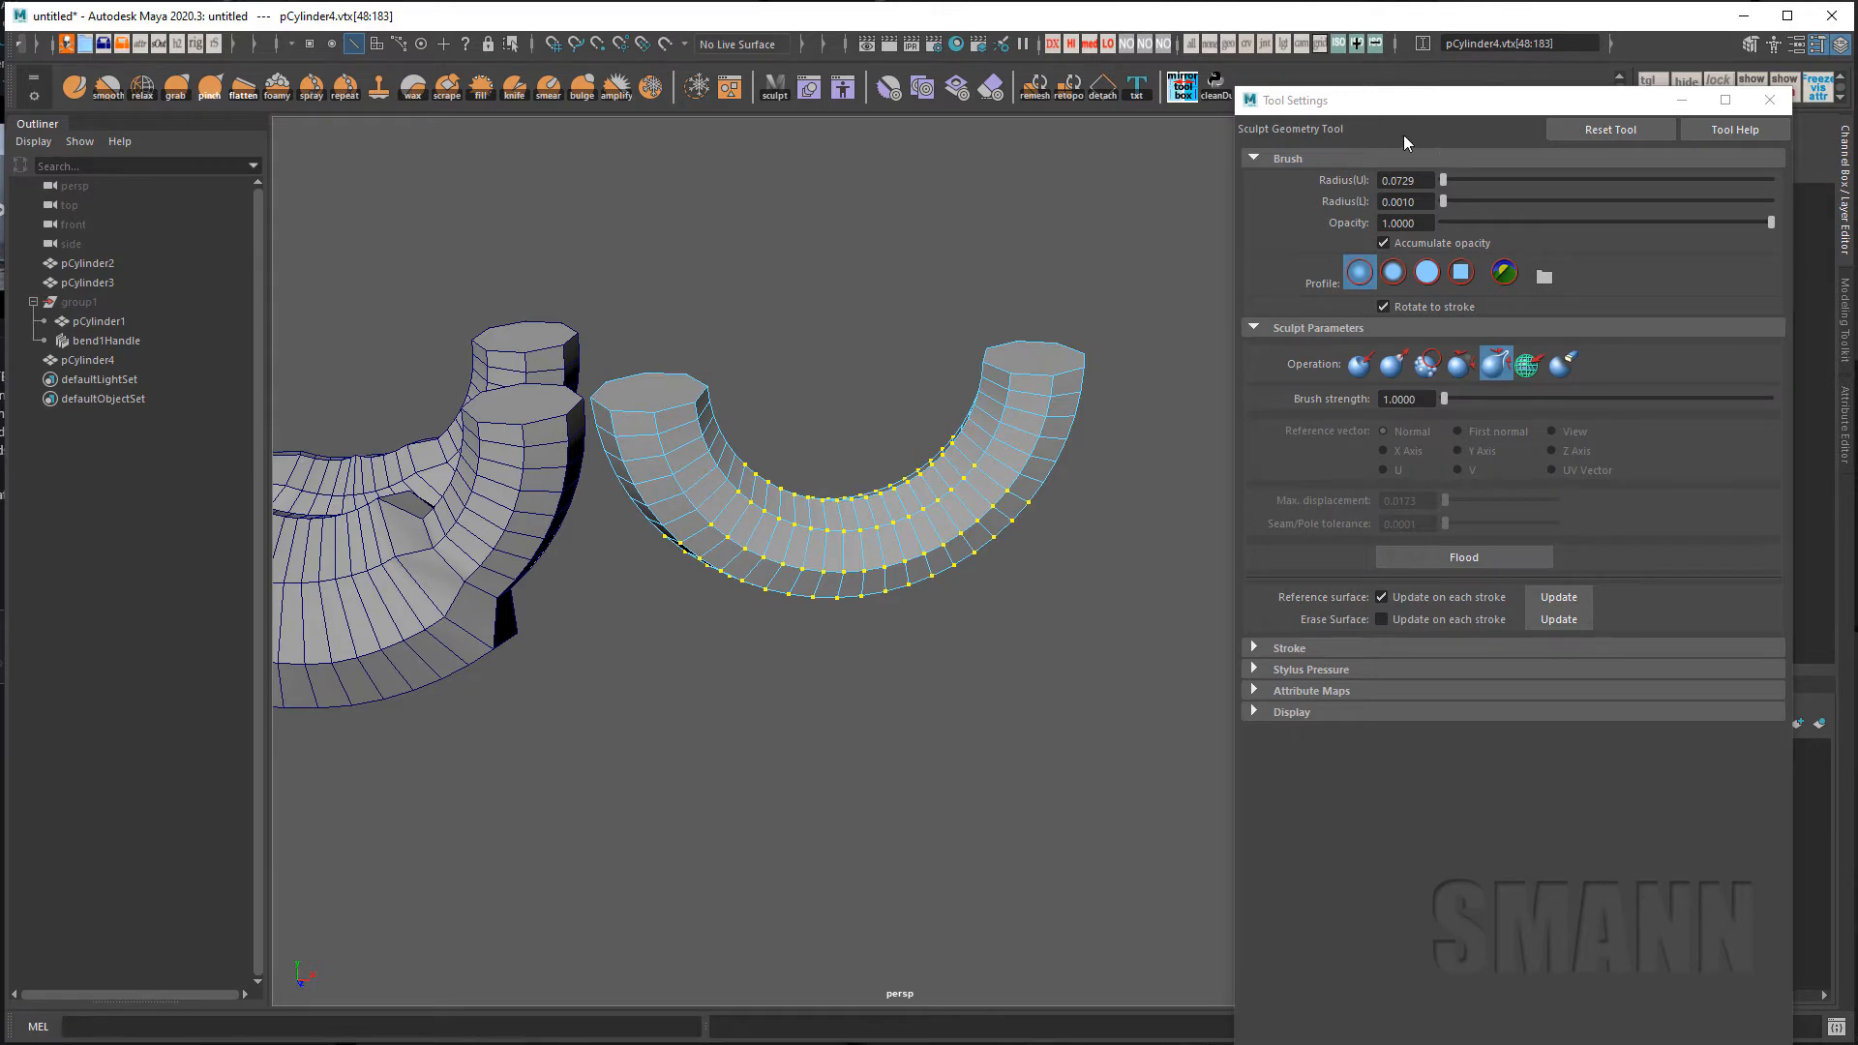
Flood the selected vertices with the Push operation and set the maximum displacement to 1.8584.
mouse_move(950, 341)
alt+mouse_down()
mouse_move(930, 348)
mouse_move(956, 358)
alt+mouse_up()
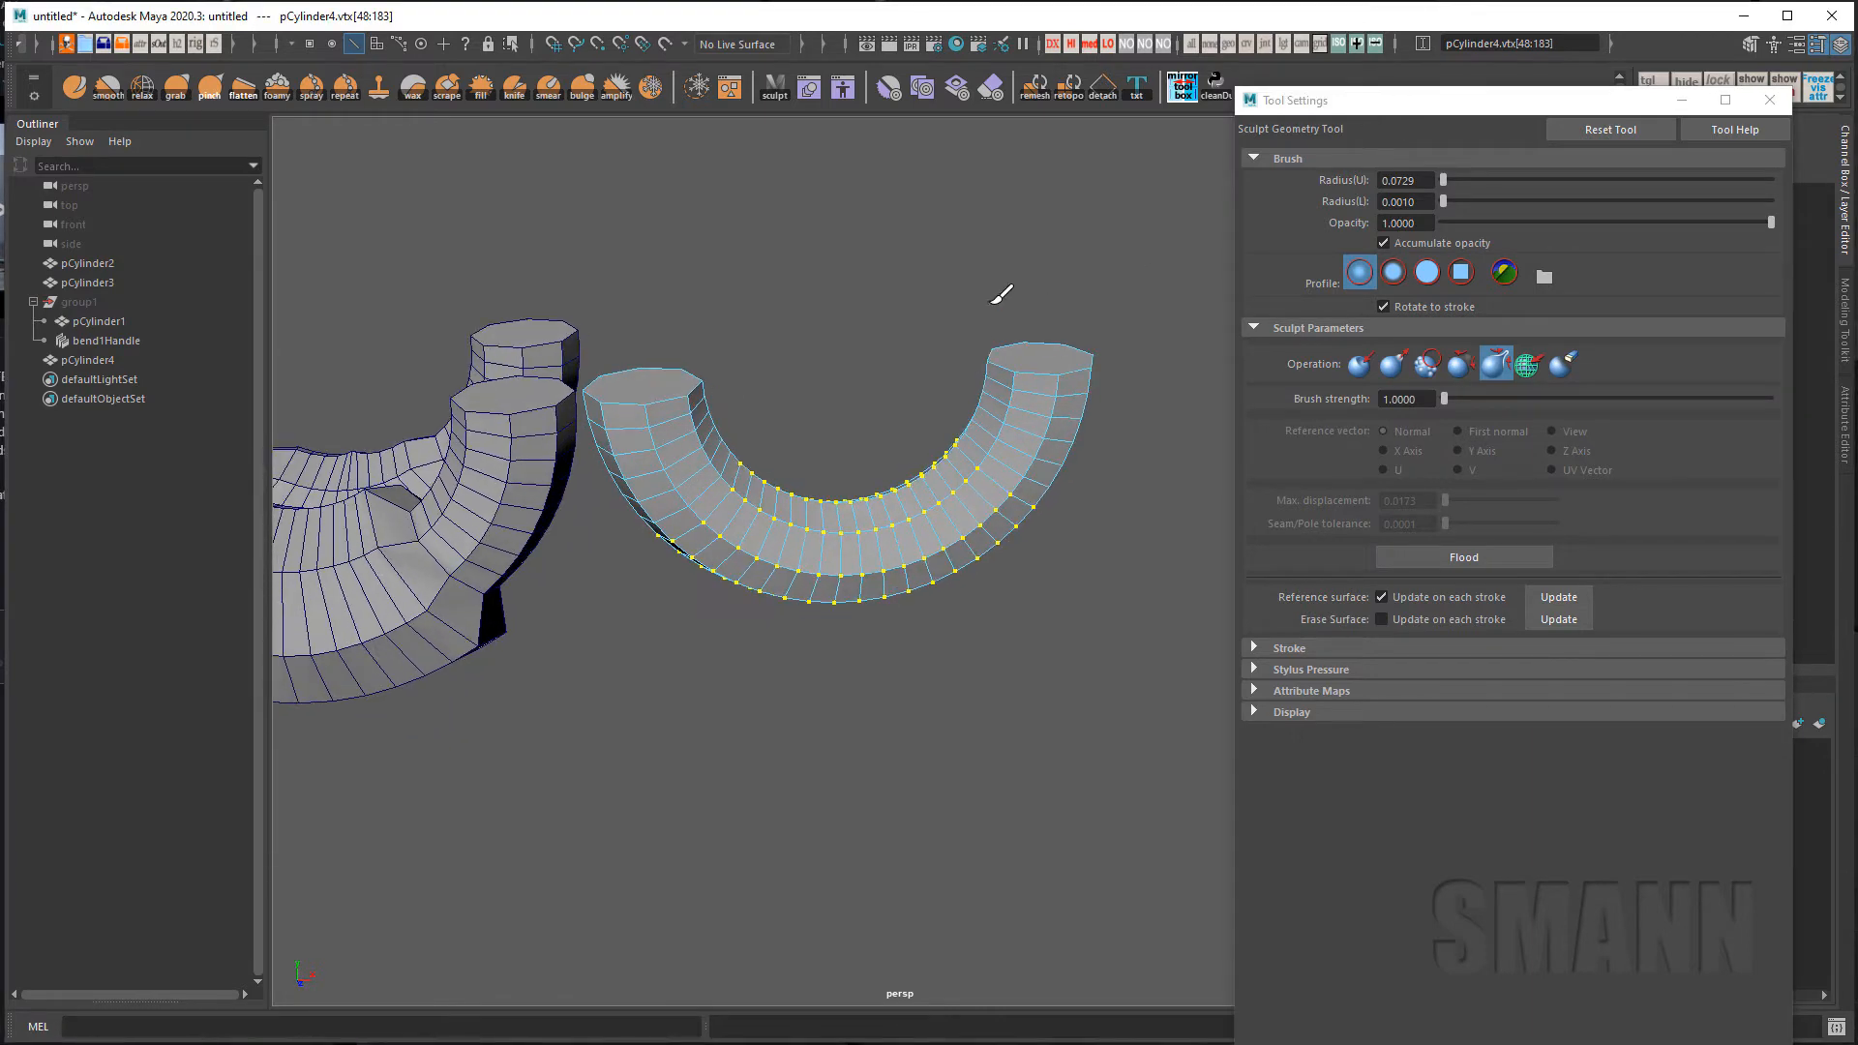
click(1364, 363)
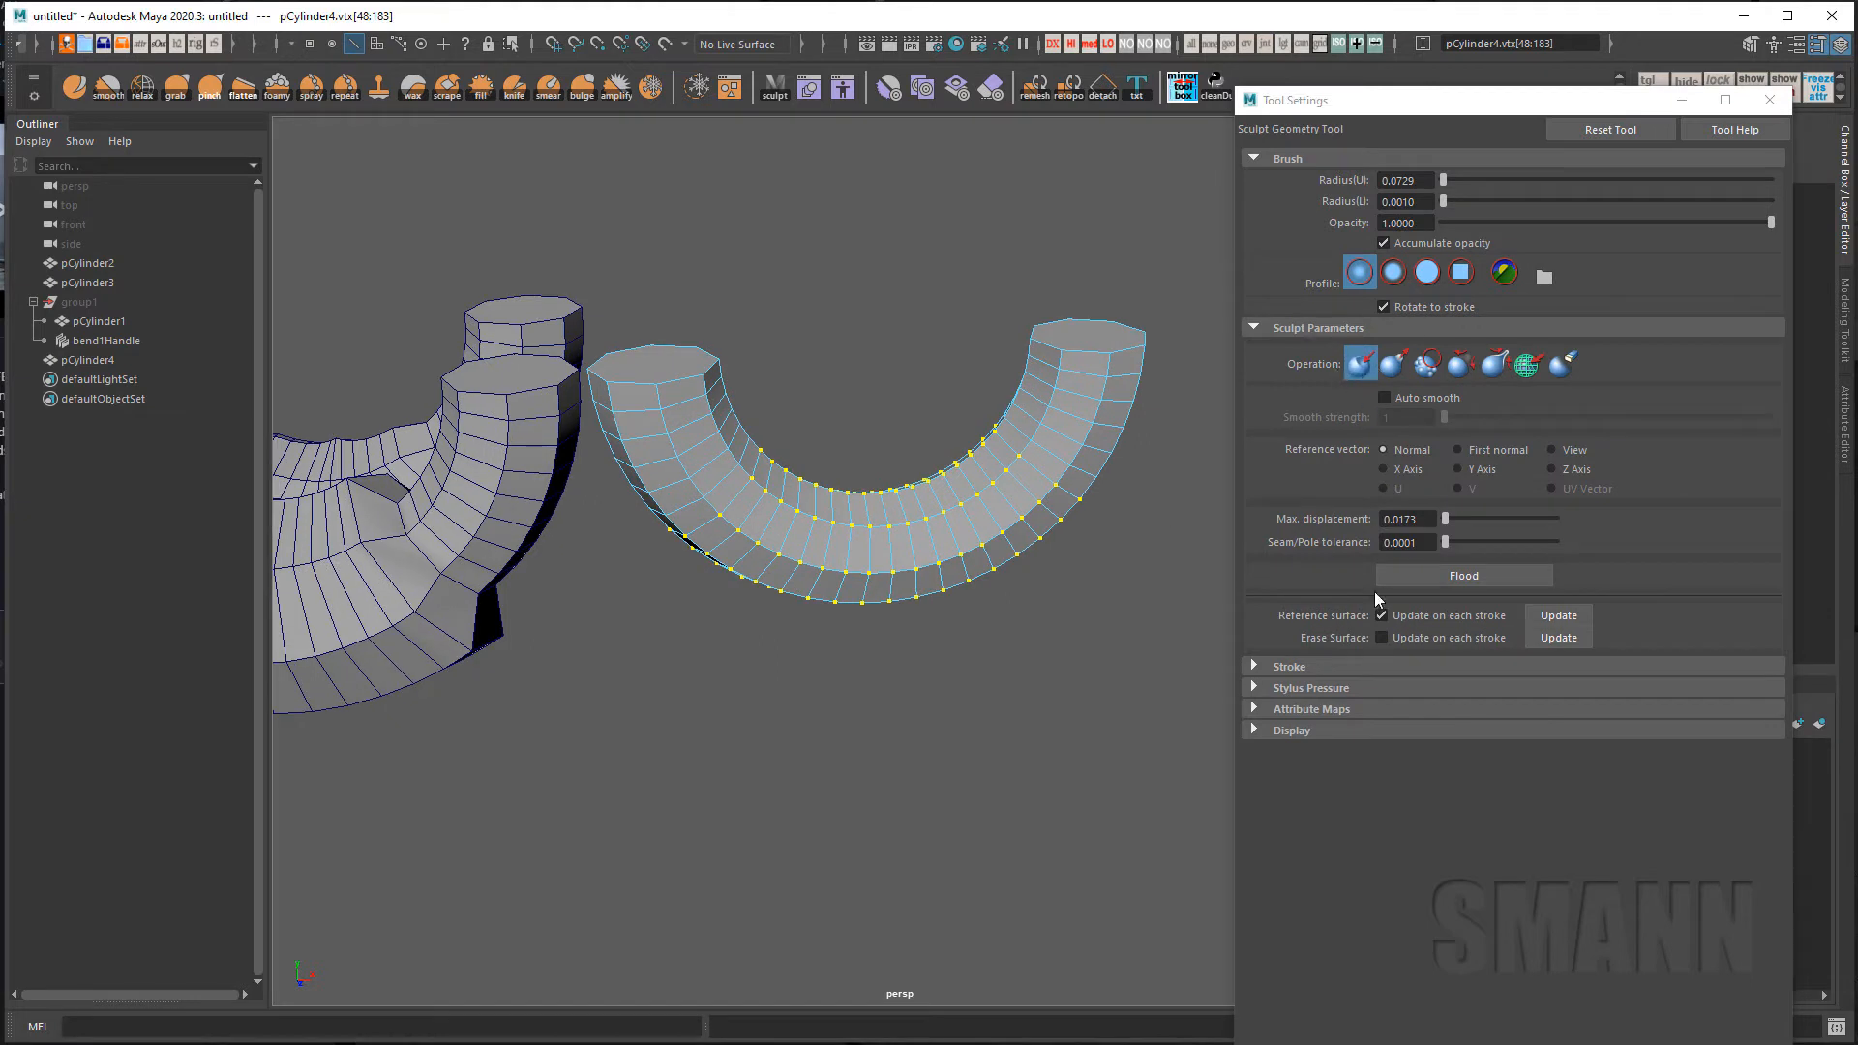
click(1518, 572)
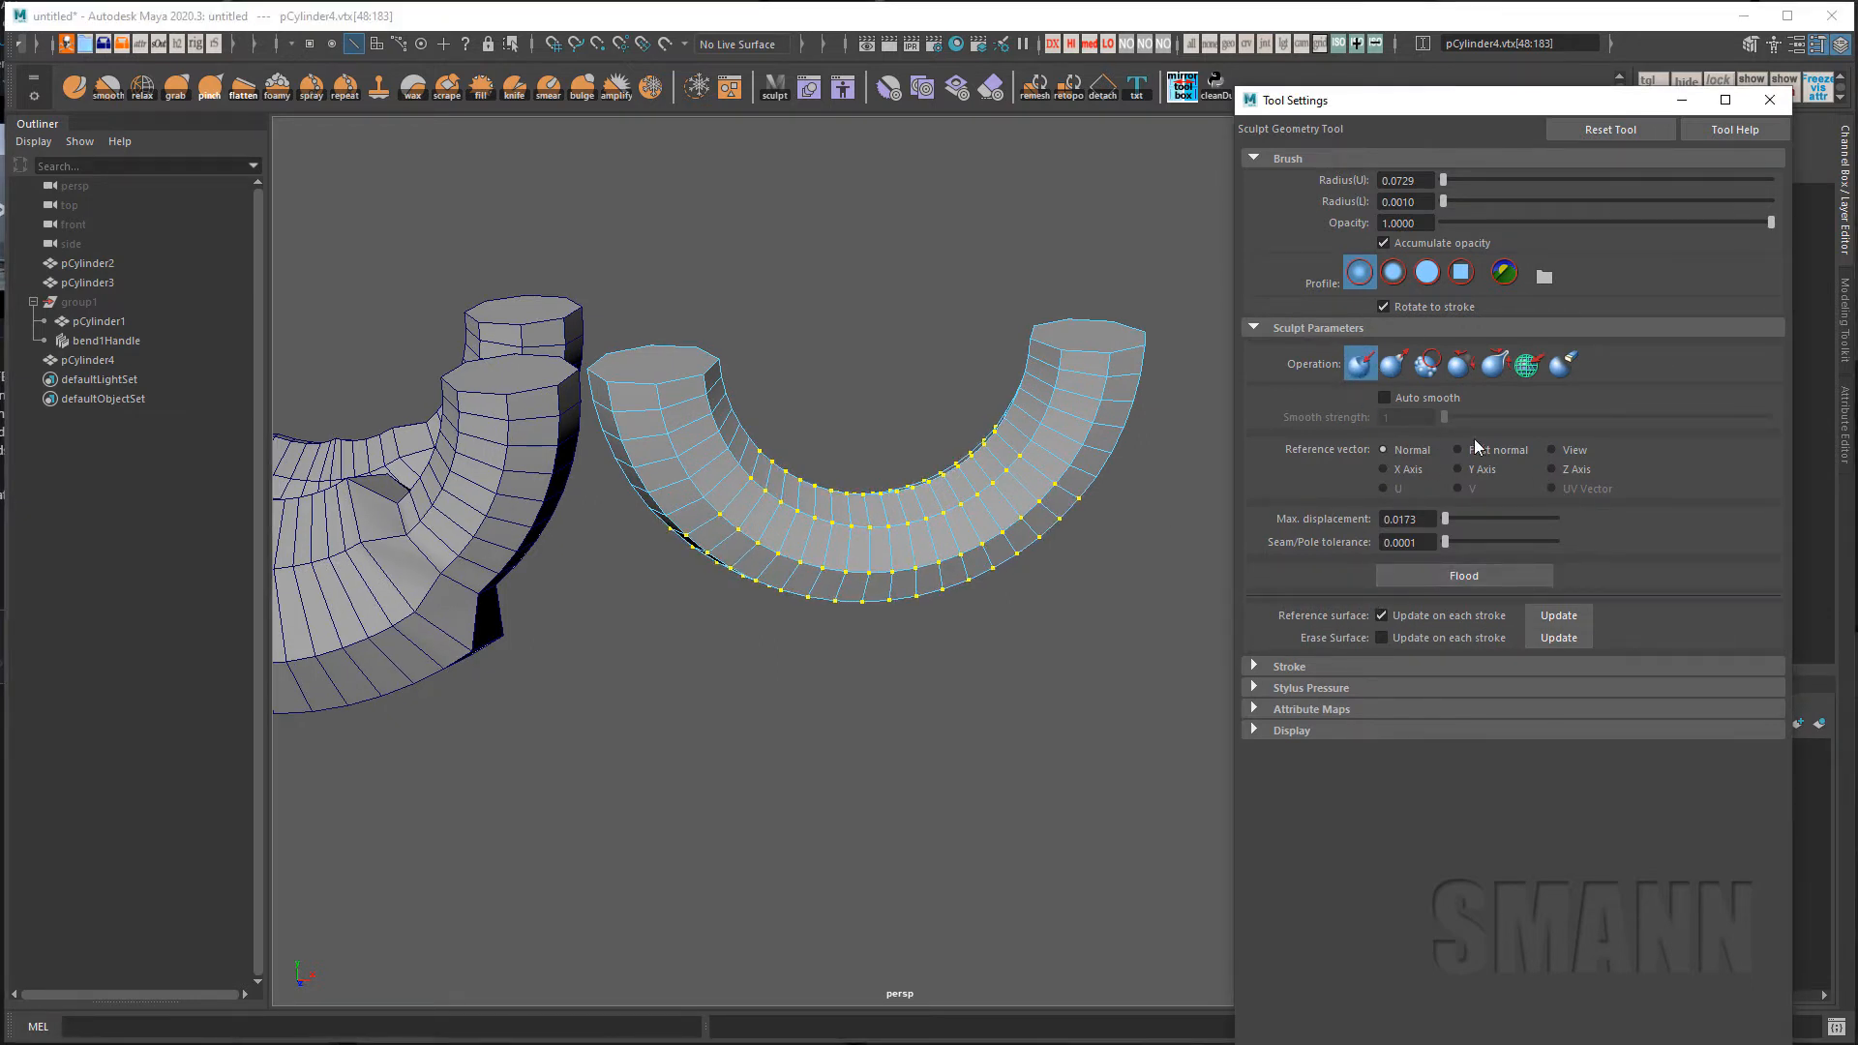
drag(1446, 519, 1486, 519)
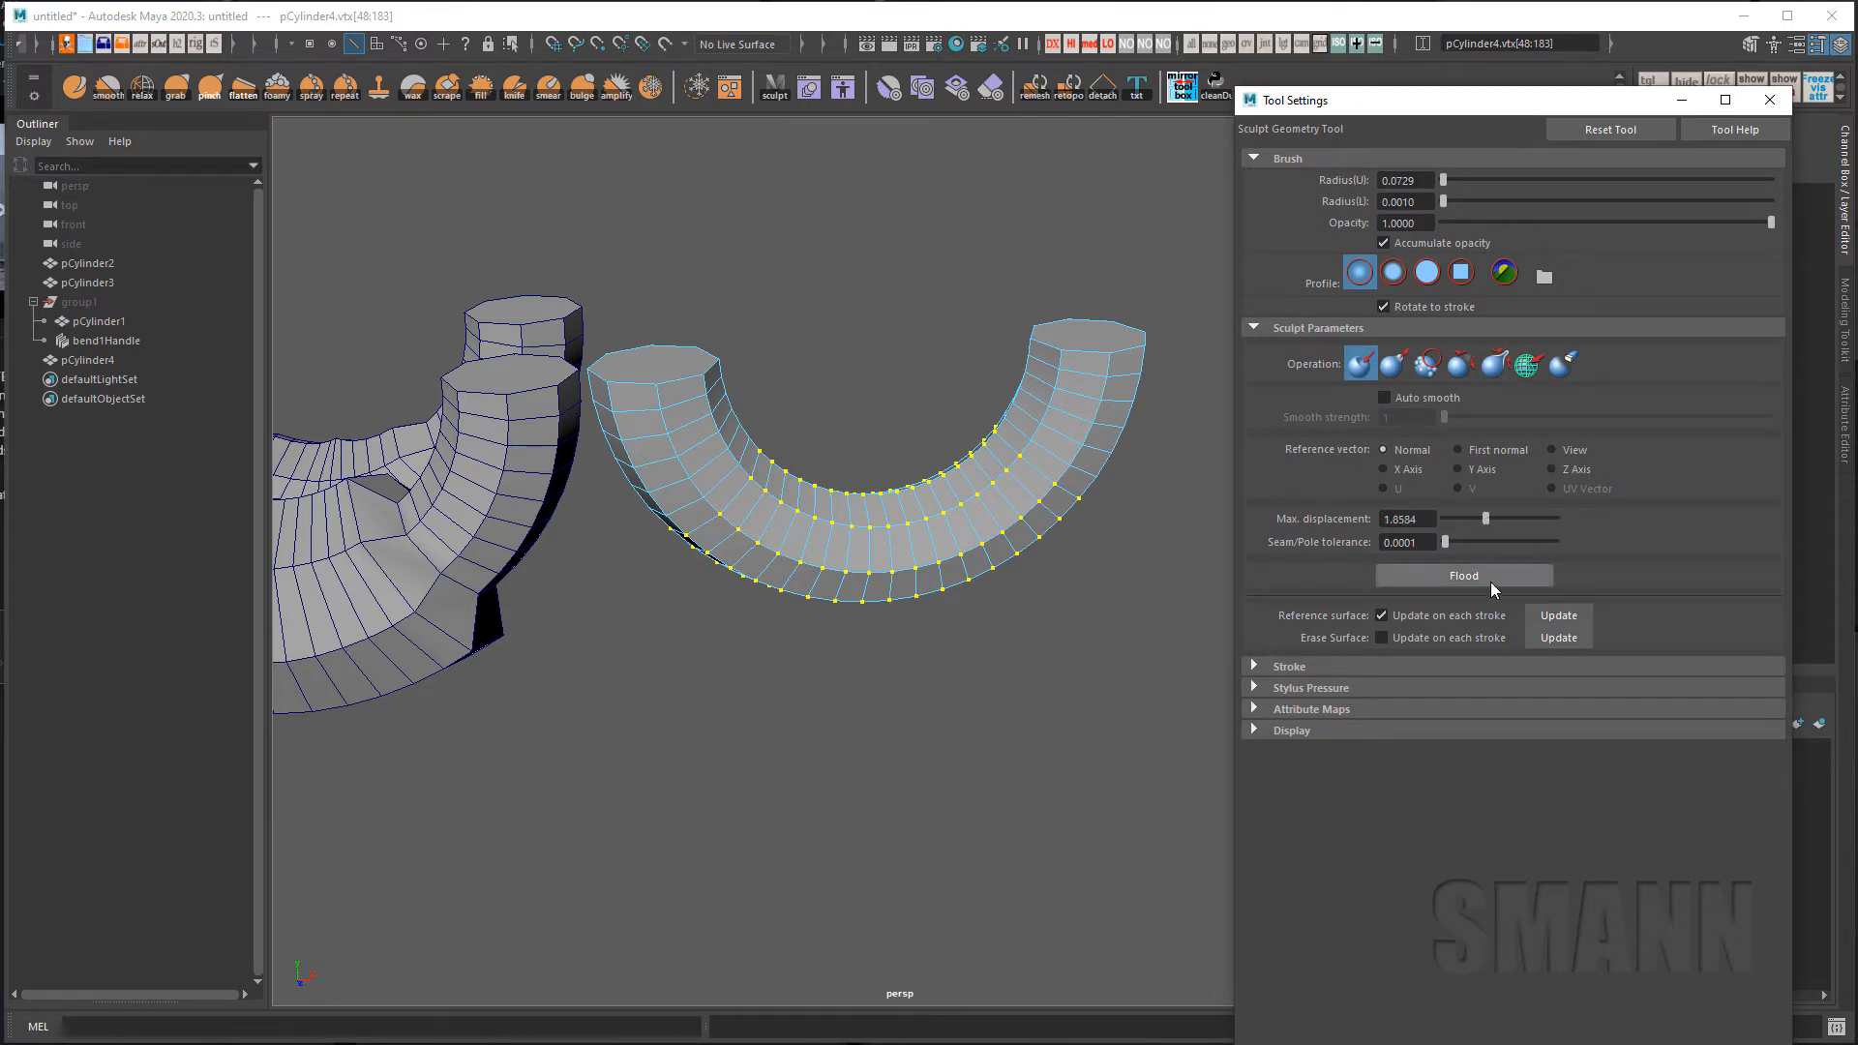
Try flooding the selected vertices with the Push operation at the 1.8584 maximum displacement.
click(1488, 576)
alt+drag(1209, 561, 1128, 552)
key(ctrl+z)
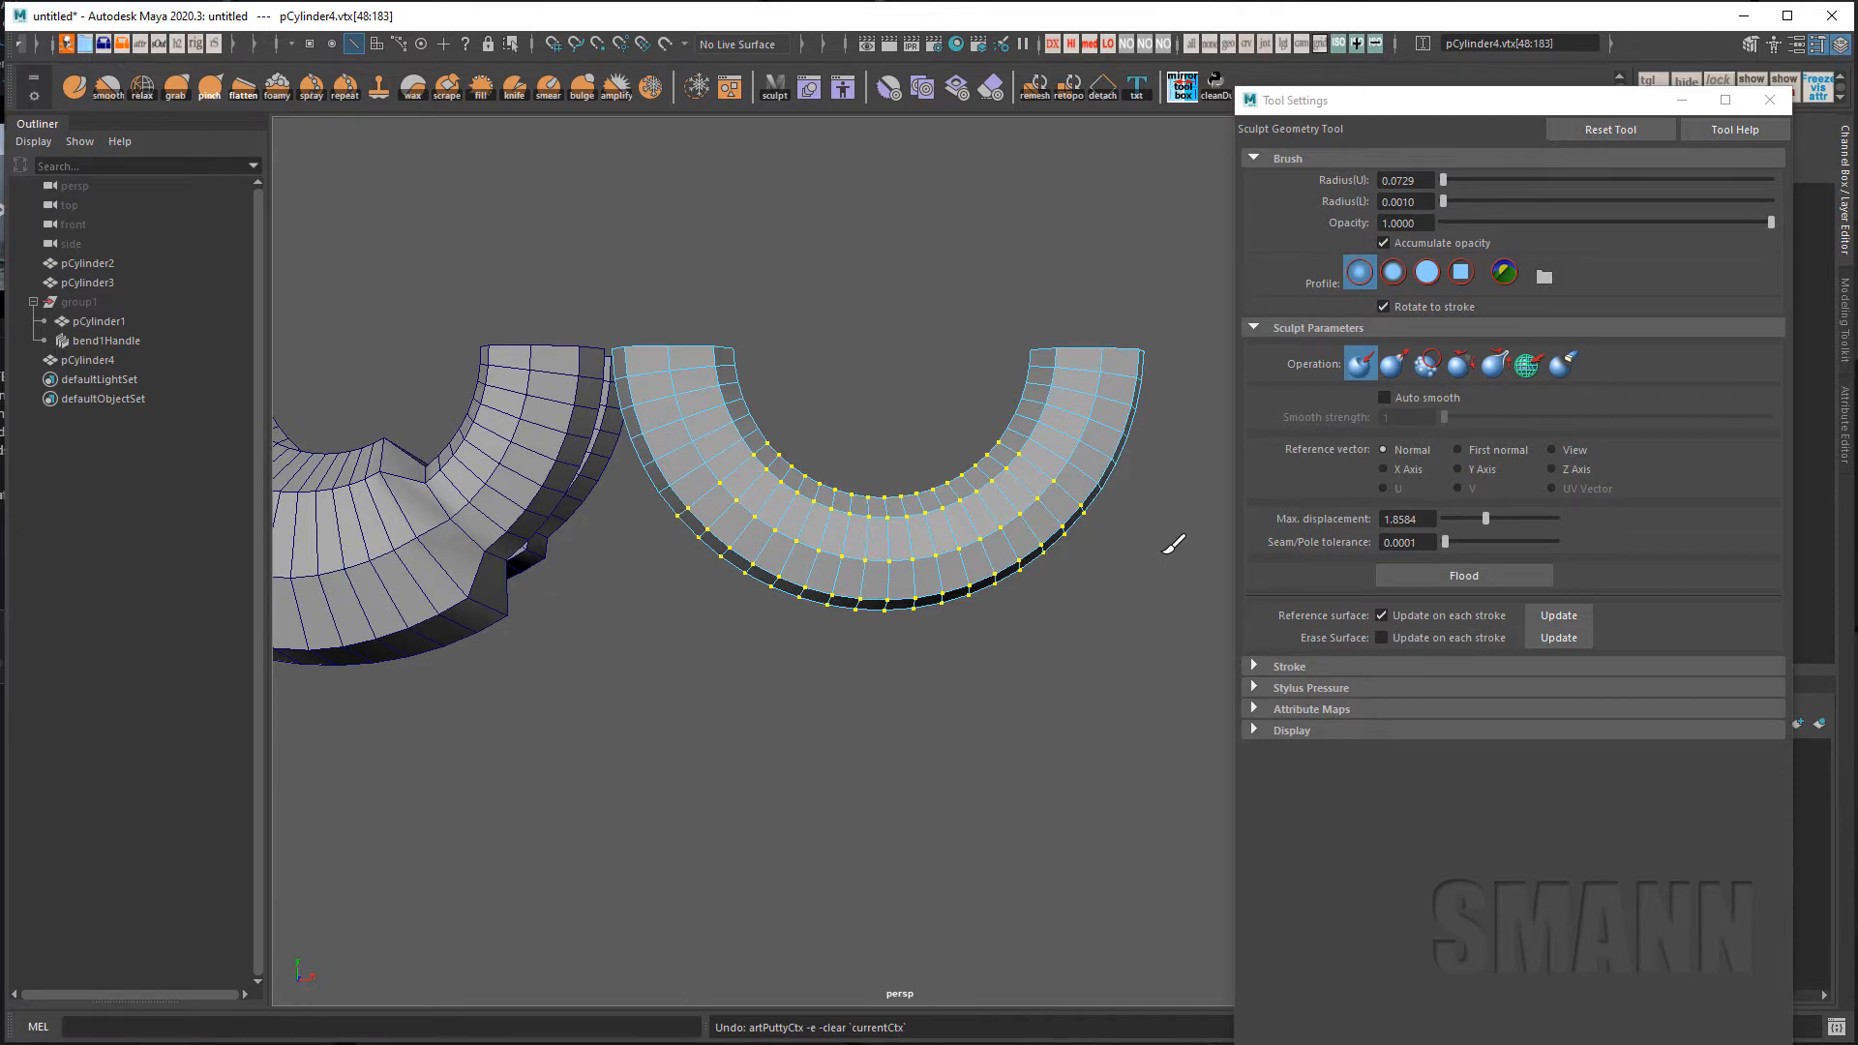
Switch the sculpt operation to Pull and flood the selected vertices to expand the cylinder's middle section.
alt+drag(1172, 544, 1180, 571)
click(1393, 364)
click(1462, 575)
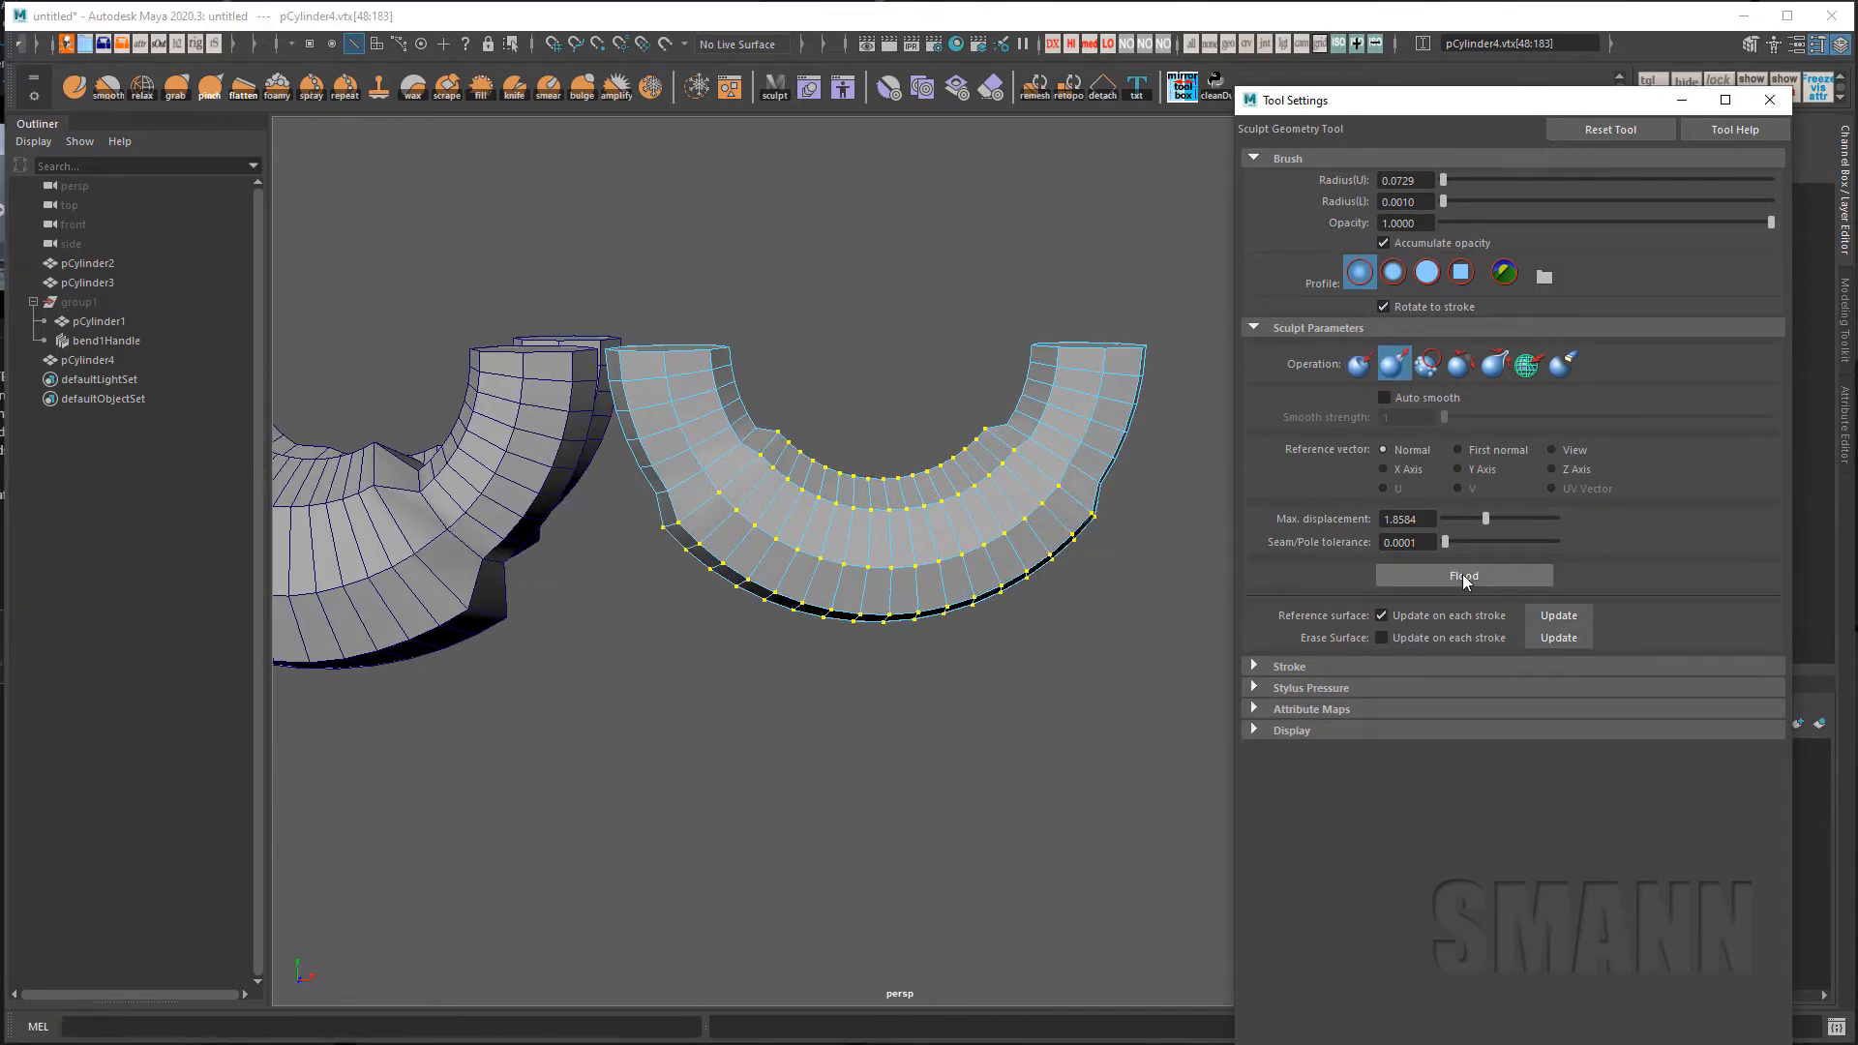
Compare the expanded cylinder with the others, then leave the sculpt tool, clear the vertex selection and return to object selection mode.
mouse_move(977, 596)
alt+mouse_down()
mouse_move(1040, 693)
mouse_move(684, 664)
mouse_move(654, 692)
mouse_move(713, 684)
mouse_move(736, 658)
alt+mouse_up()
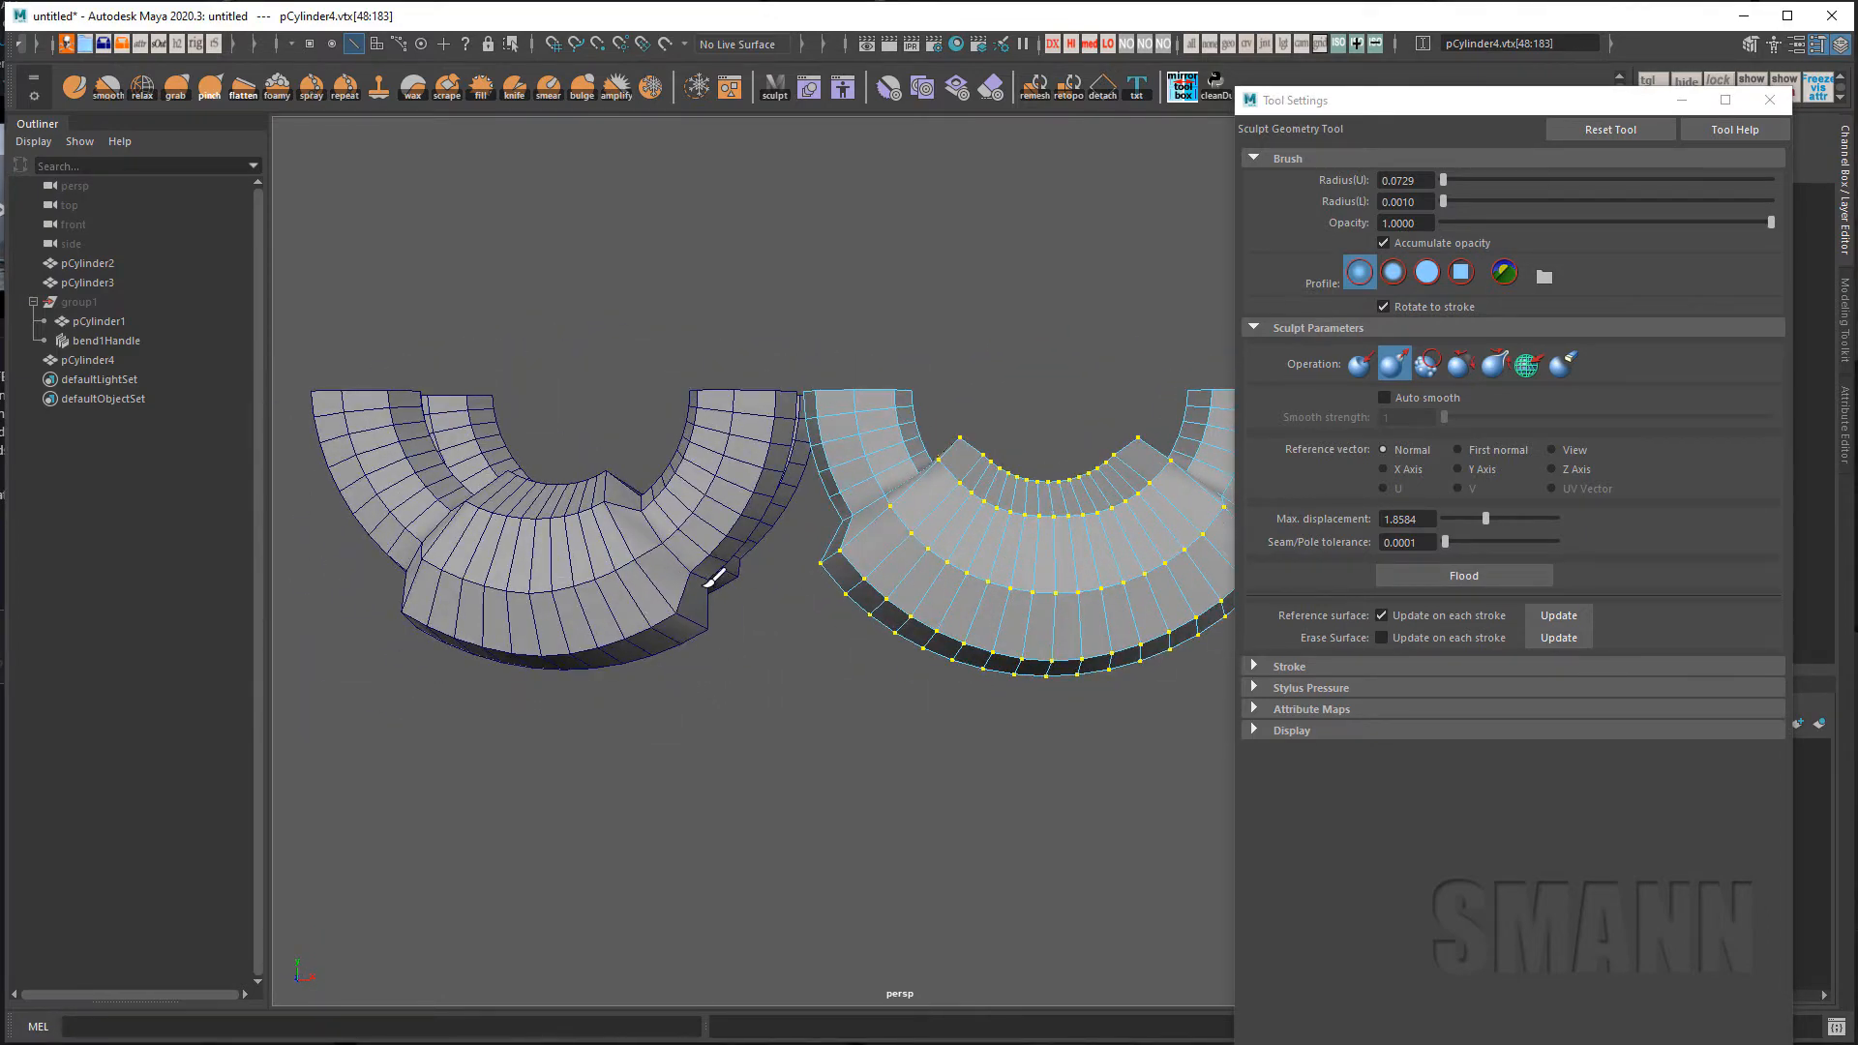
alt+drag(733, 580, 614, 479)
mouse_move(1068, 666)
alt+mouse_down()
mouse_move(850, 659)
mouse_move(876, 718)
mouse_move(1152, 746)
mouse_move(1023, 737)
alt+mouse_up()
key(w)
click(1152, 746)
key(F8)
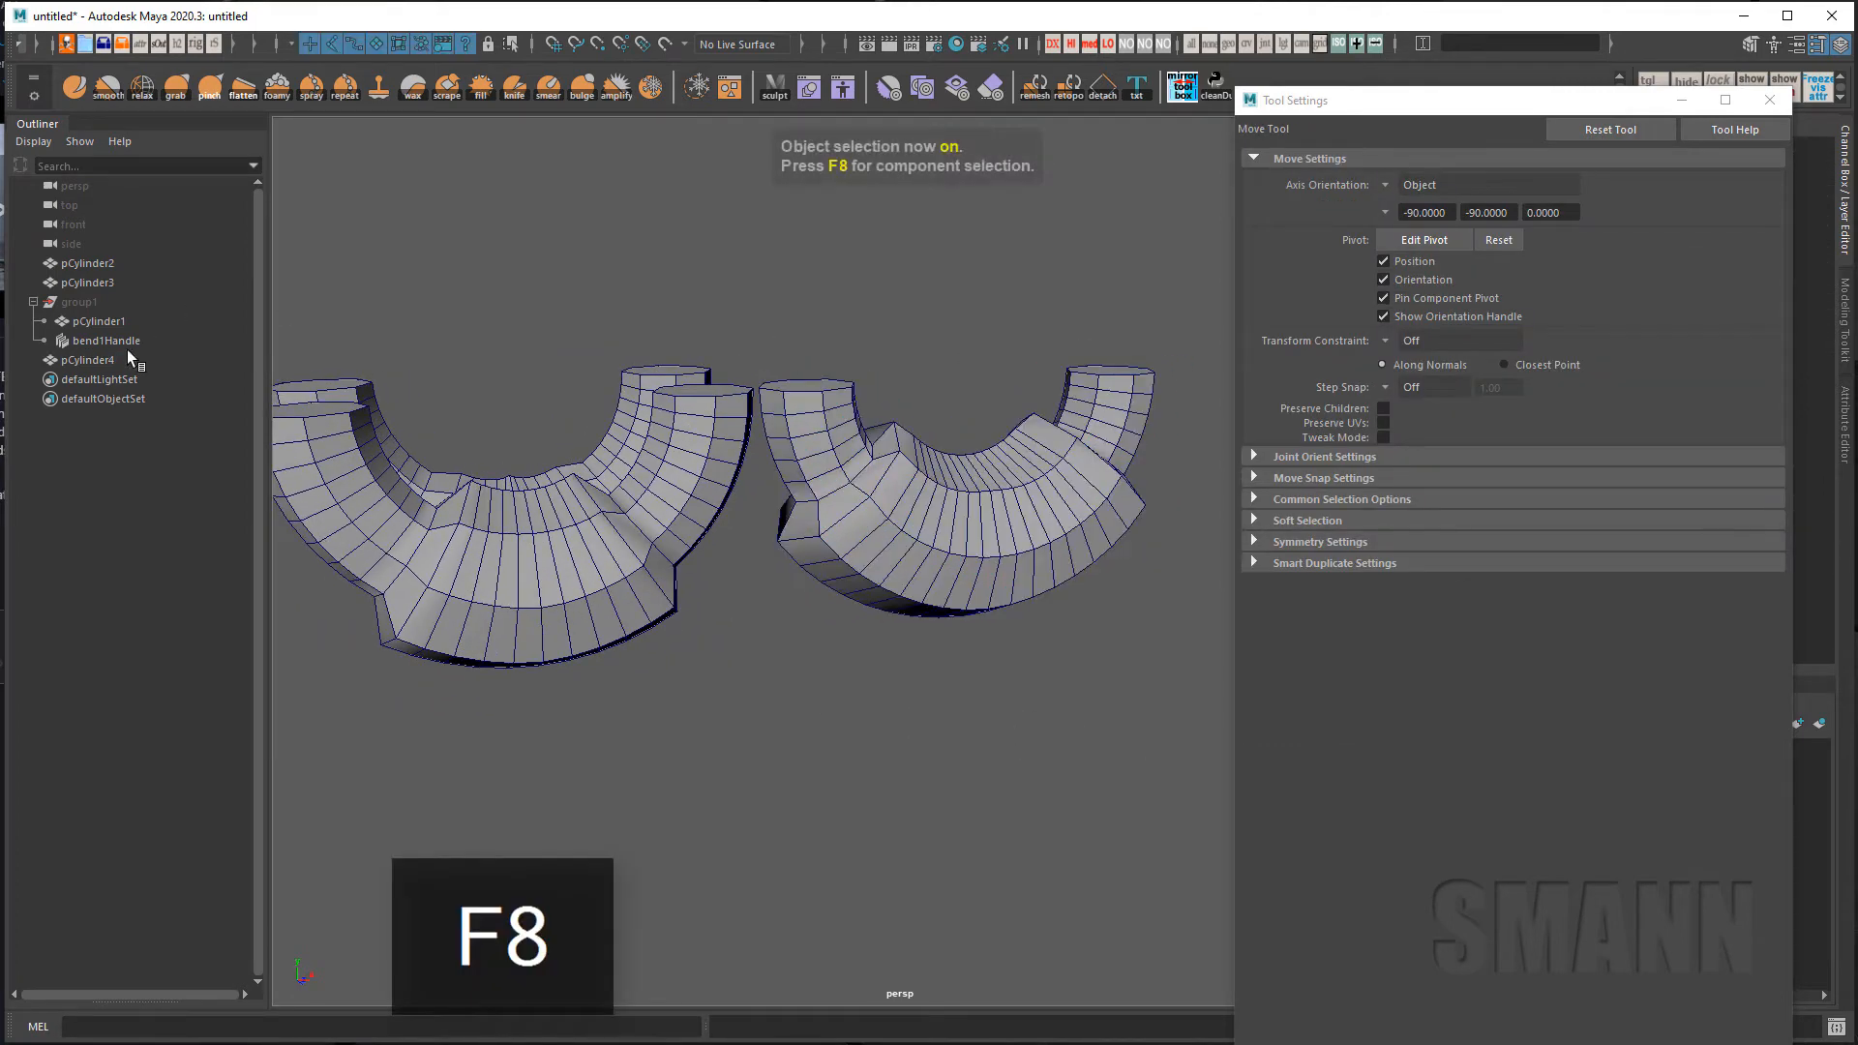
Duplicate pCylinder1 and move the copy along X to about -68.7, clear of the other cylinders.
click(136, 320)
key(ctrl+d)
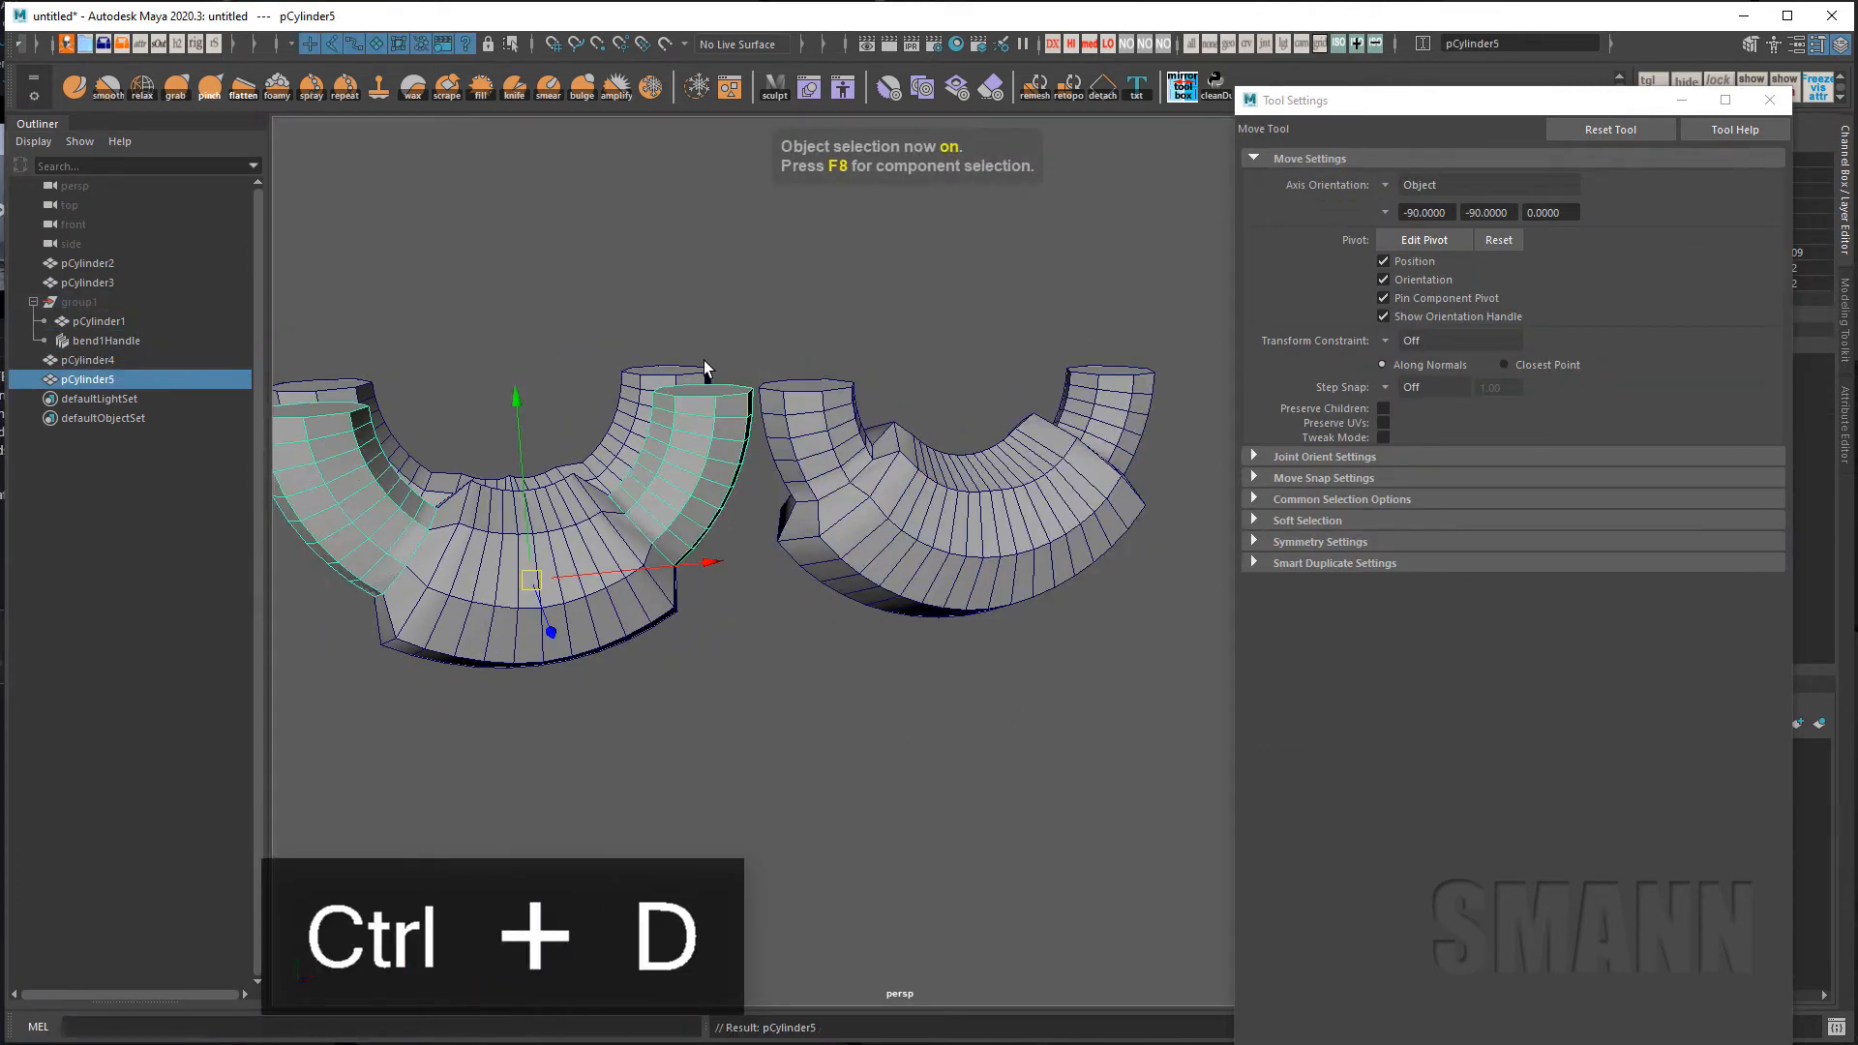
alt+drag(681, 587, 566, 634)
alt+middle_drag(566, 633, 809, 645)
alt+right_drag(808, 645, 789, 635)
drag(913, 608, 780, 643)
alt+drag(780, 643, 755, 659)
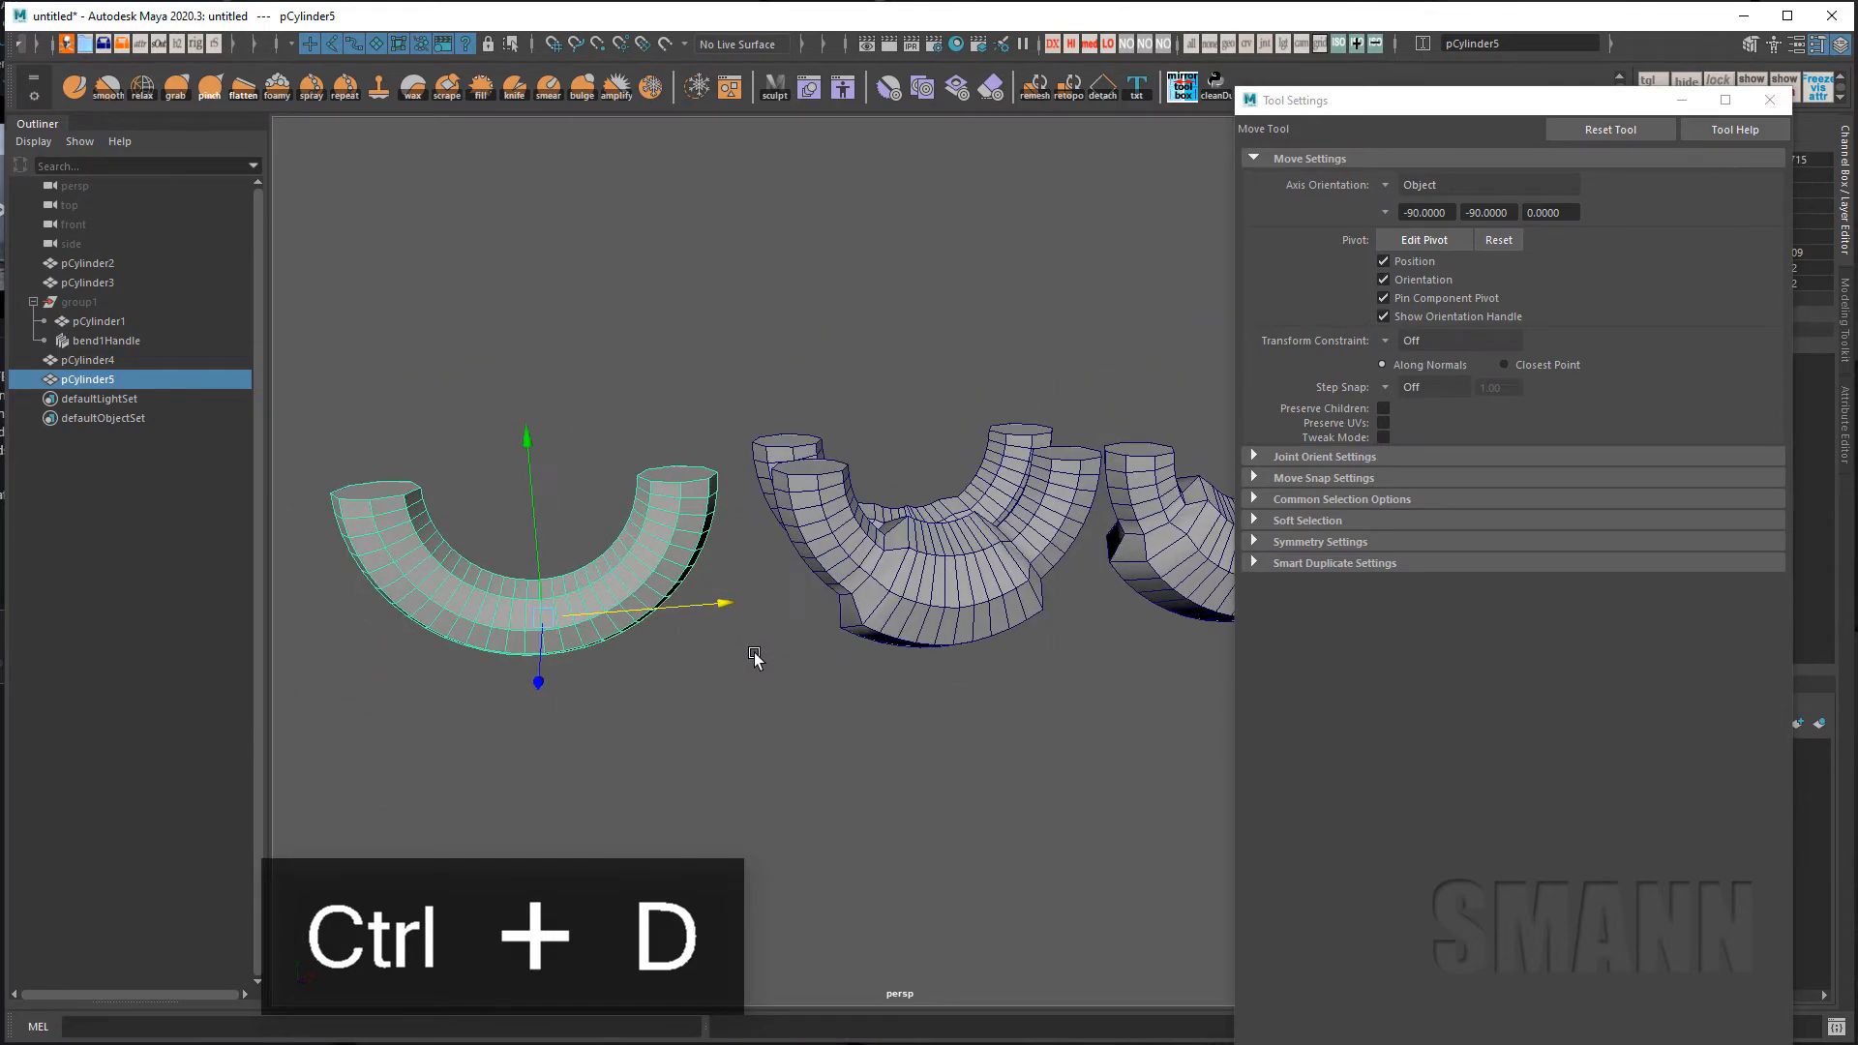
alt+middle_drag(754, 659, 798, 635)
alt+right_drag(798, 635, 912, 637)
alt+drag(911, 637, 725, 670)
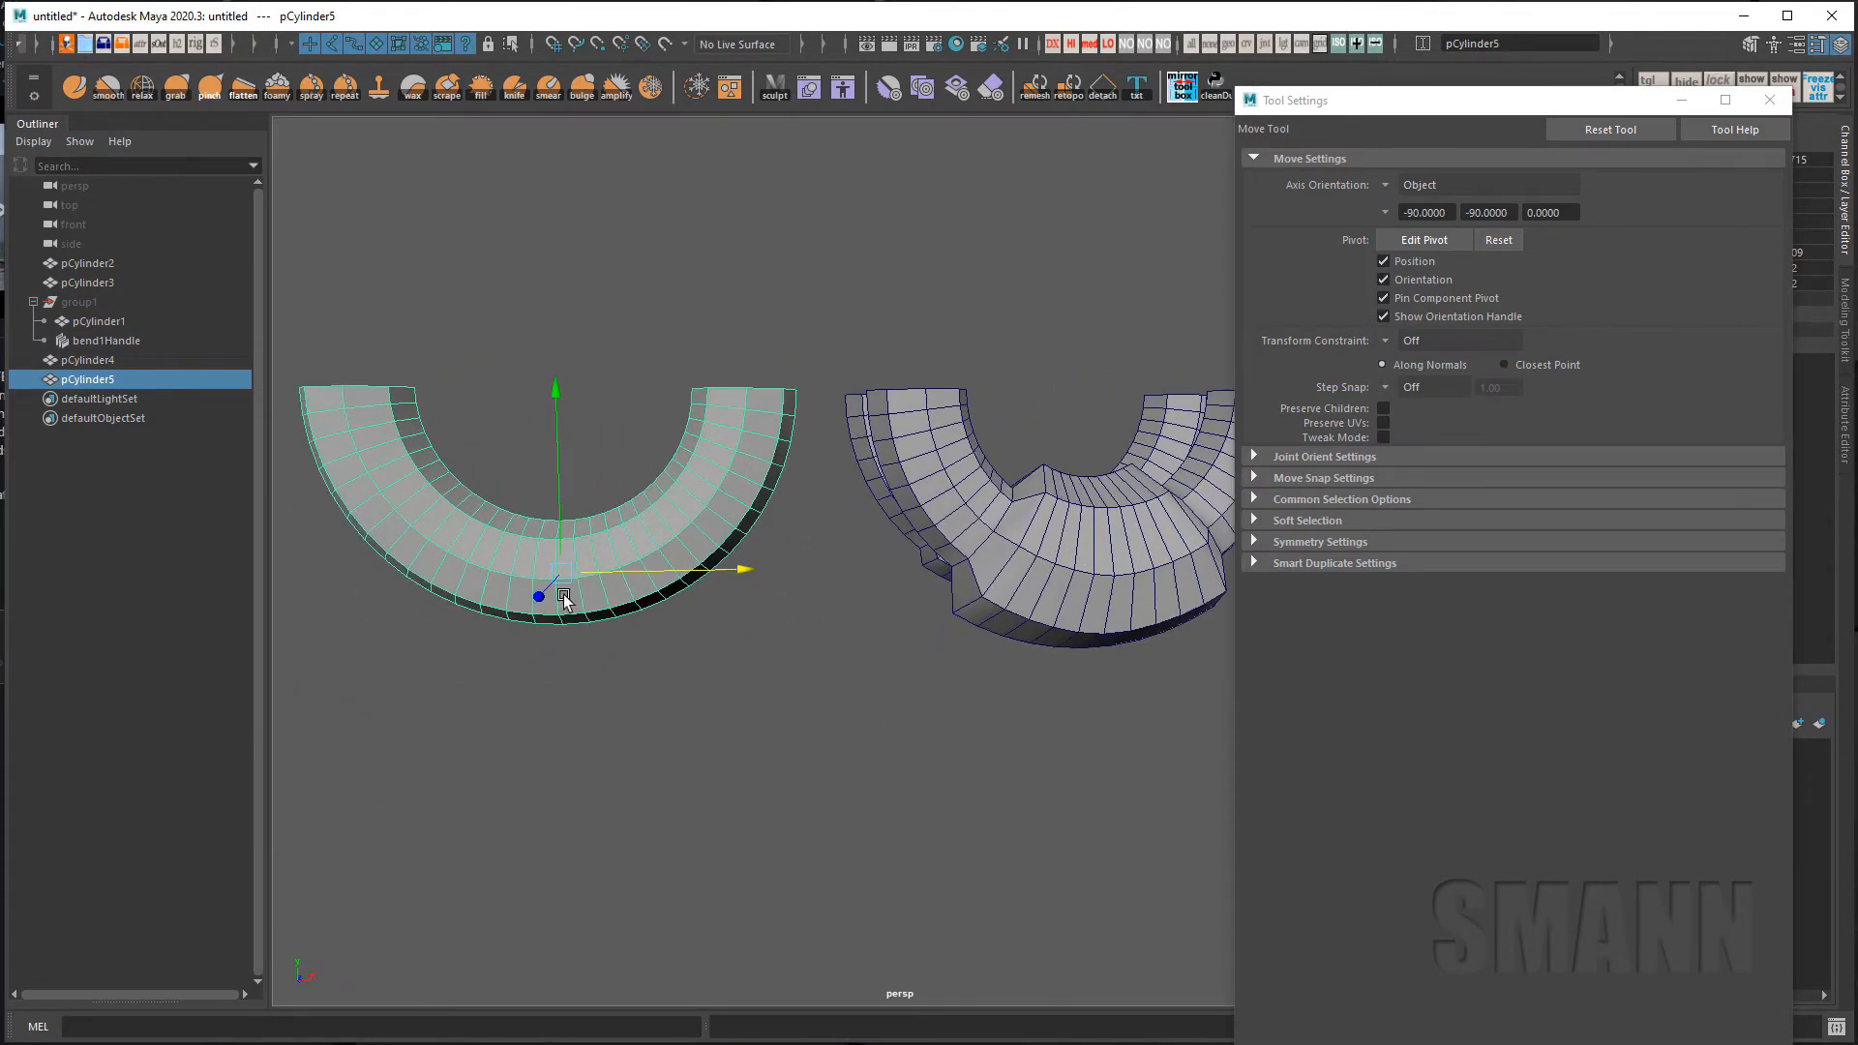
Select the vertex loops around the duplicate's middle, grow the selection to both sides and freeze those vertices for sculpting.
right_drag(564, 596, 565, 496)
double_click(561, 554)
ctrl+right_drag(861, 598, 959, 537)
key(shift+period)
key(shift+period)
key(shift+period)
key(shift+period)
key(shift+period)
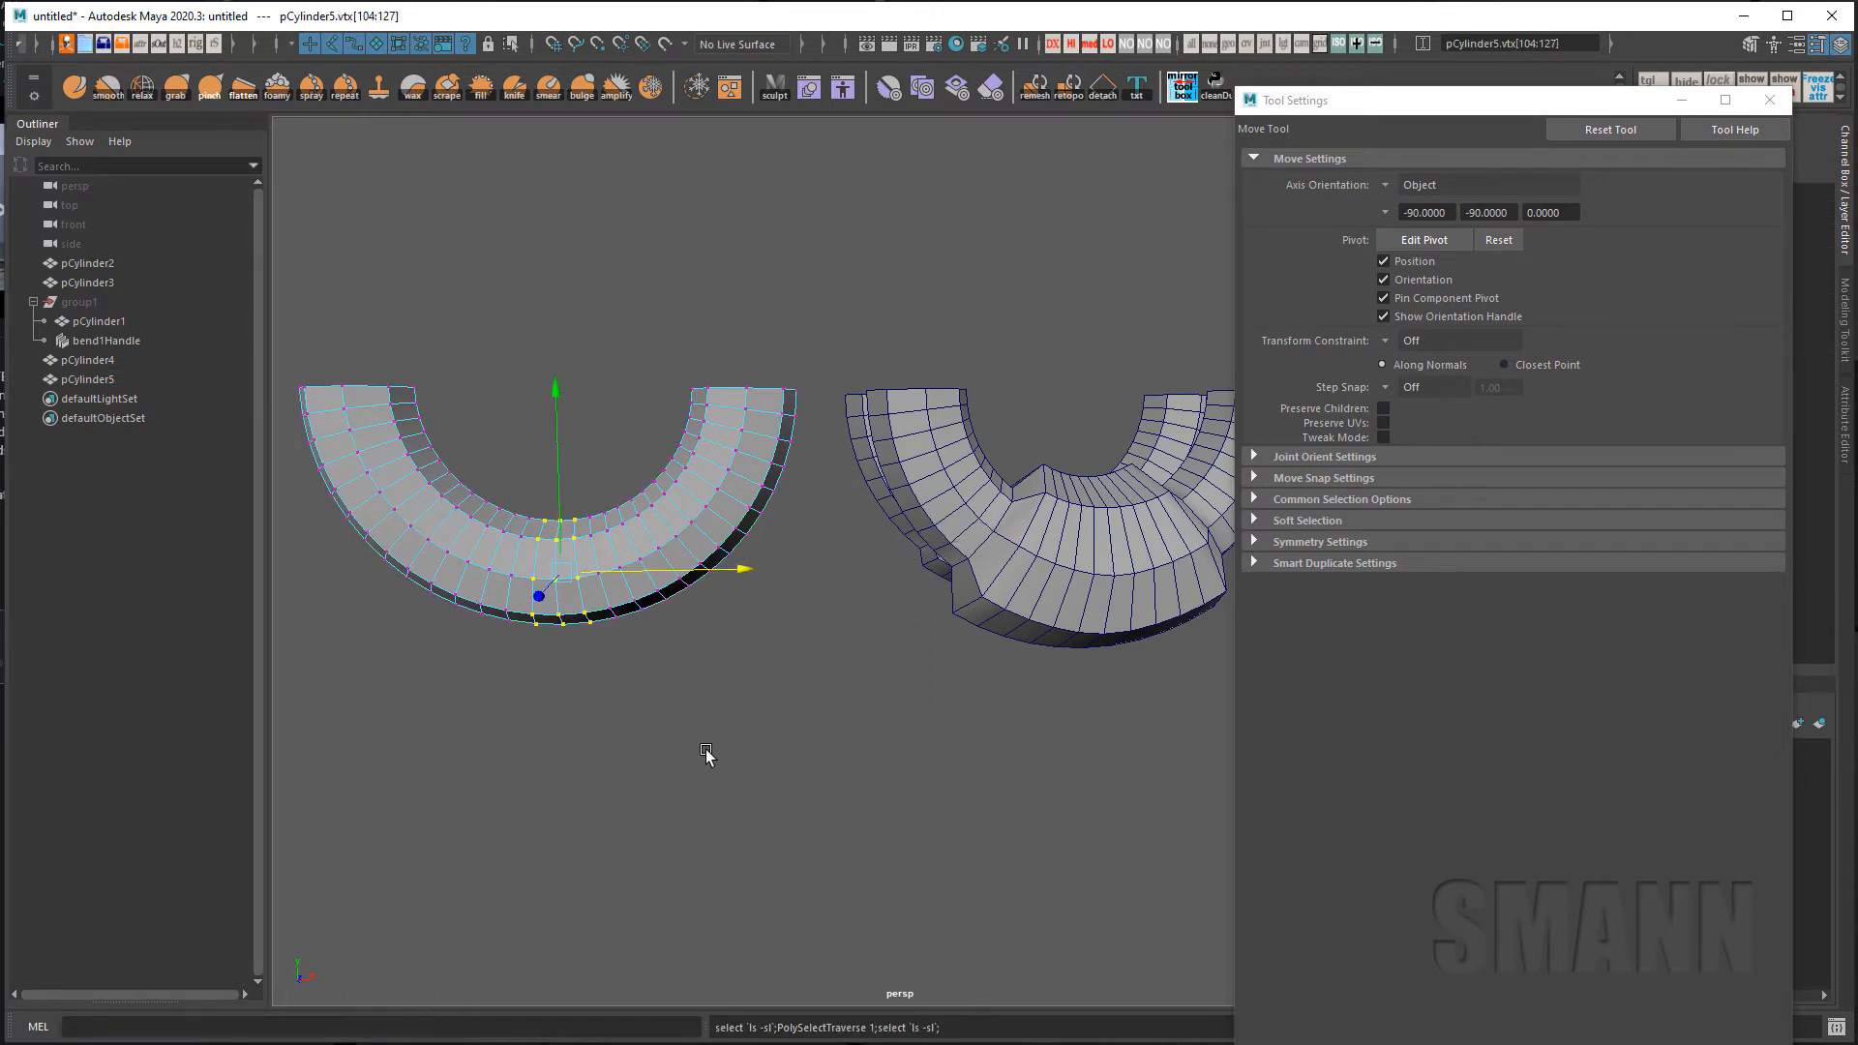
alt+middle_drag(818, 418, 985, 423)
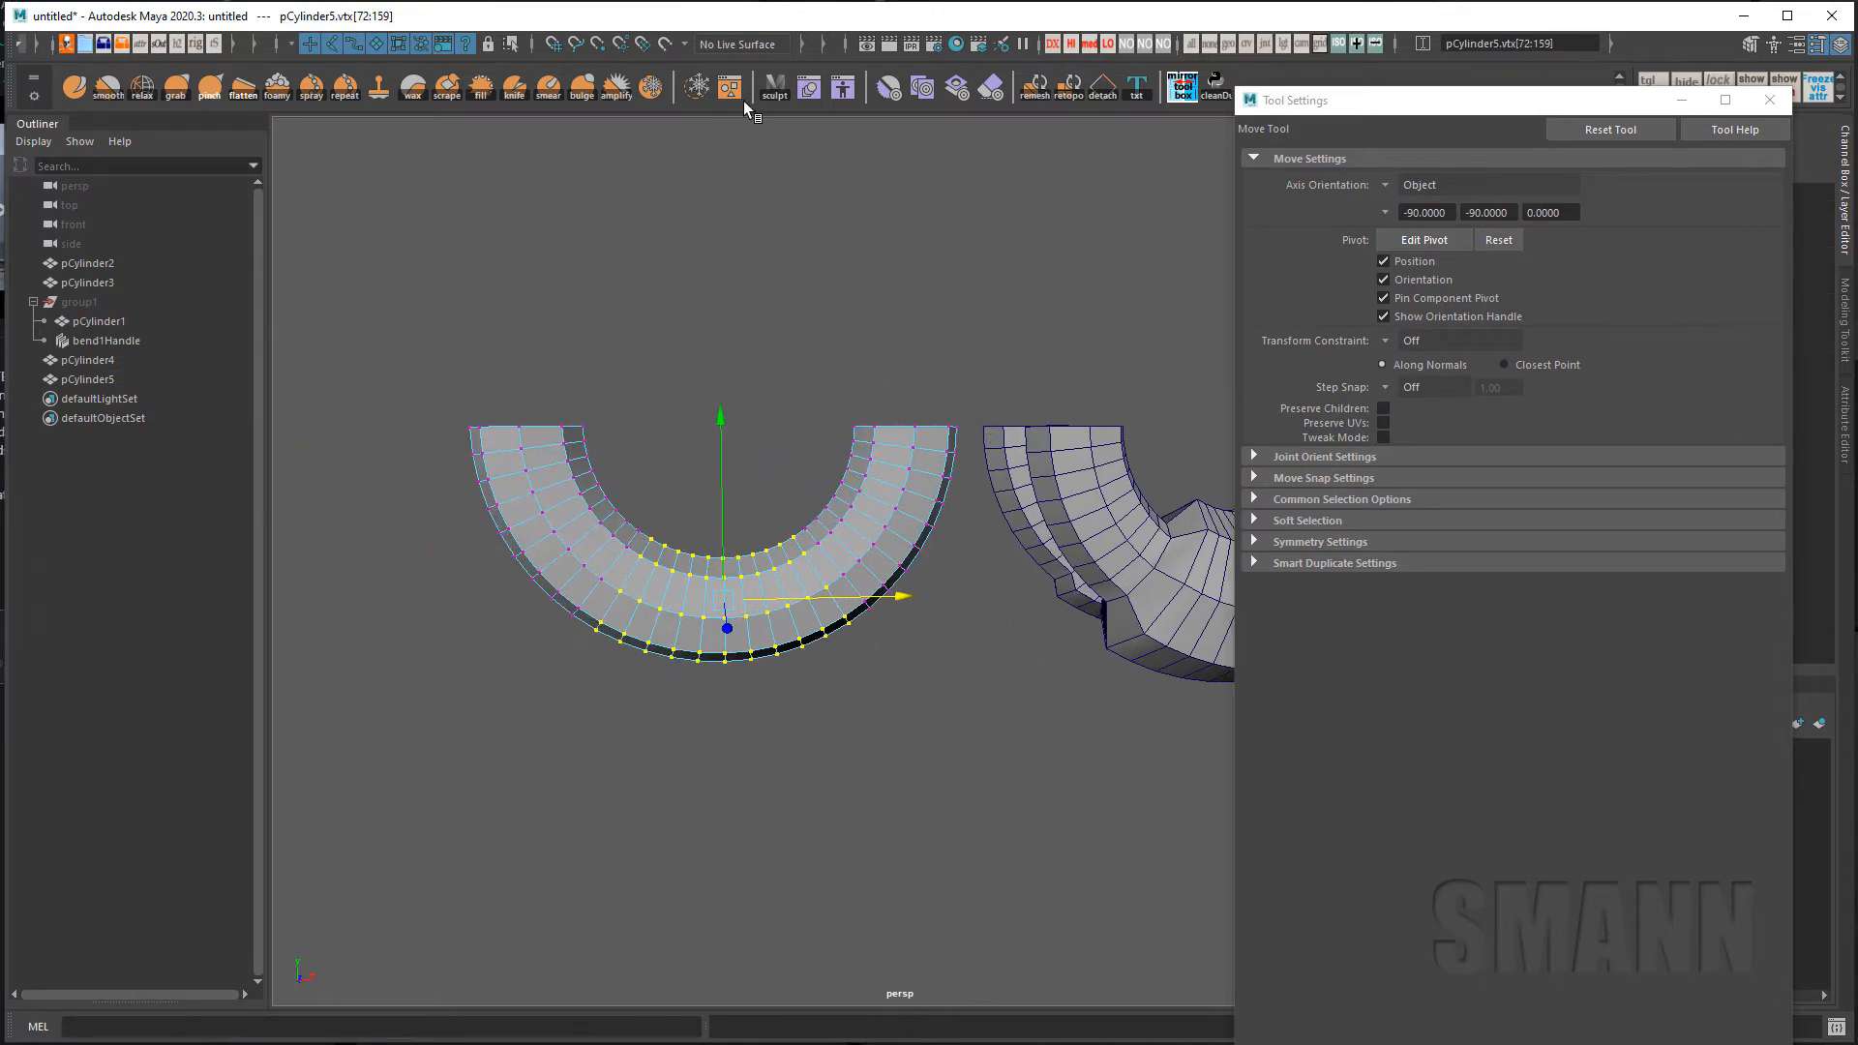
click(697, 87)
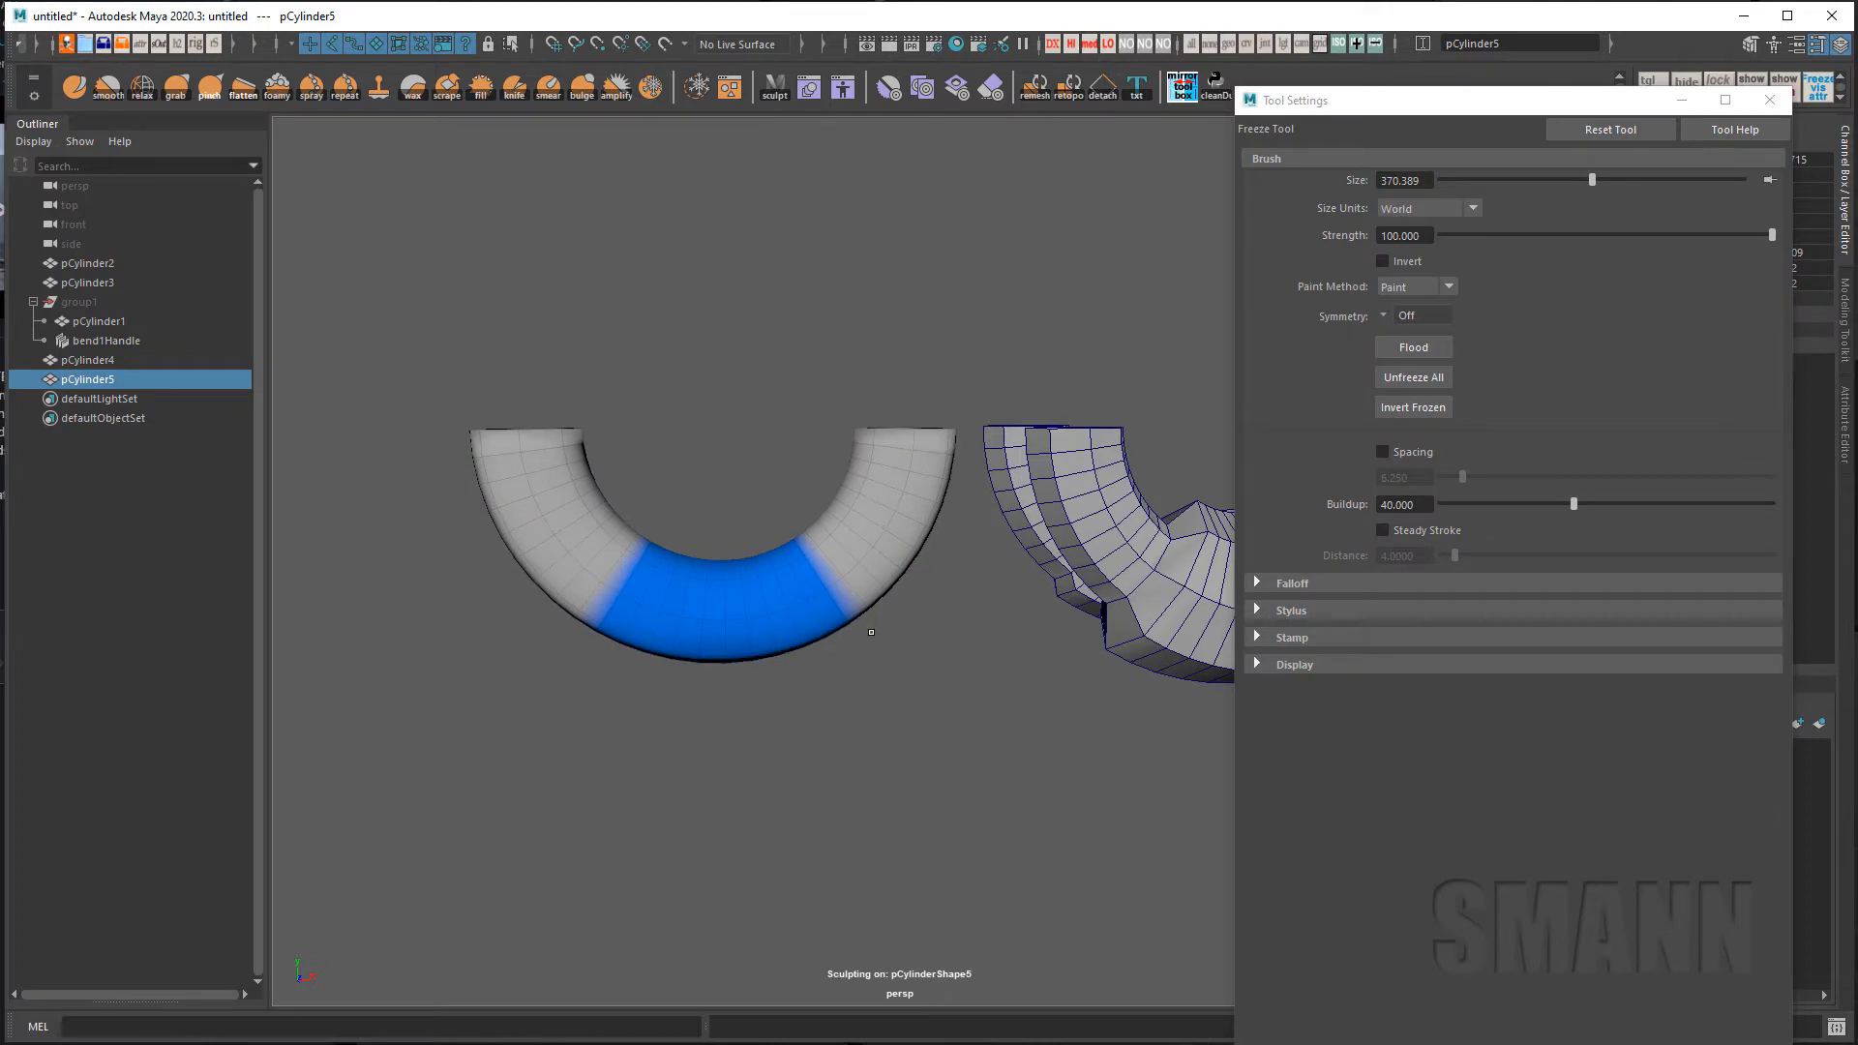
key(w)
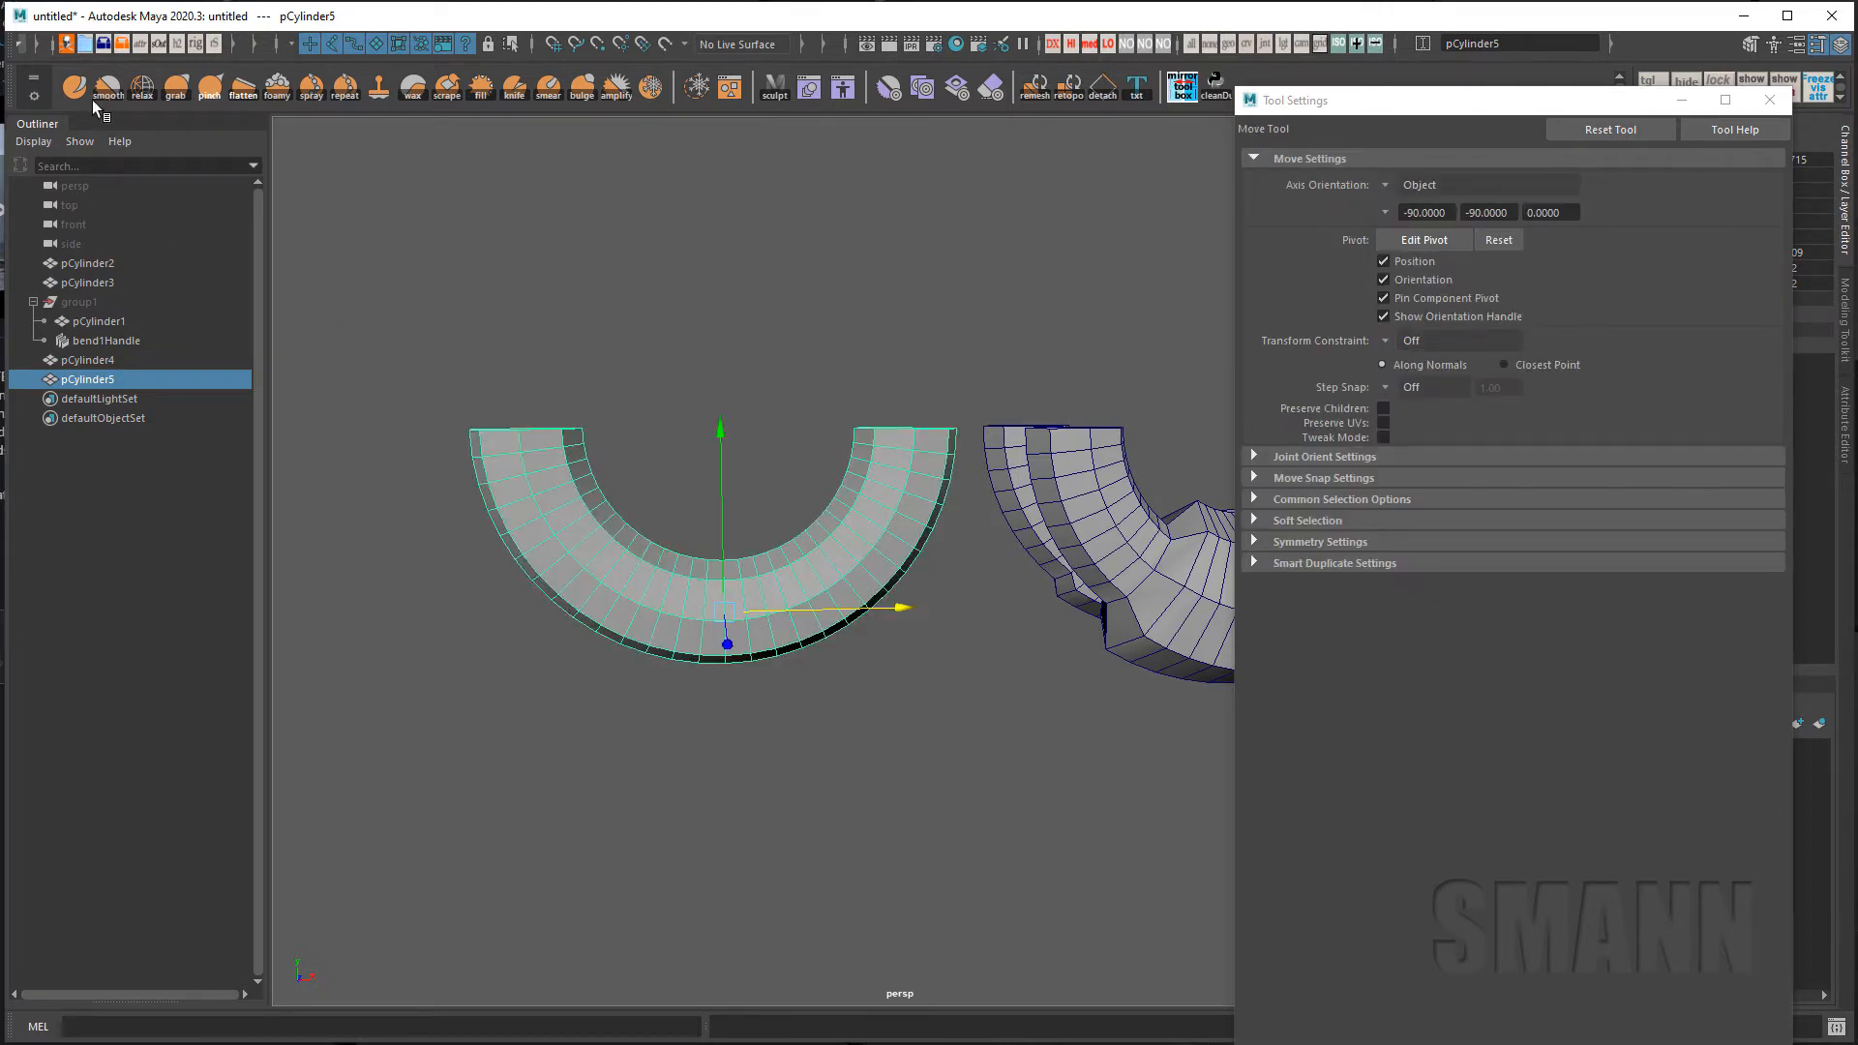
Set the Sculpt Tool's brush size to 24.948 and its strength to 35.103.
key(y)
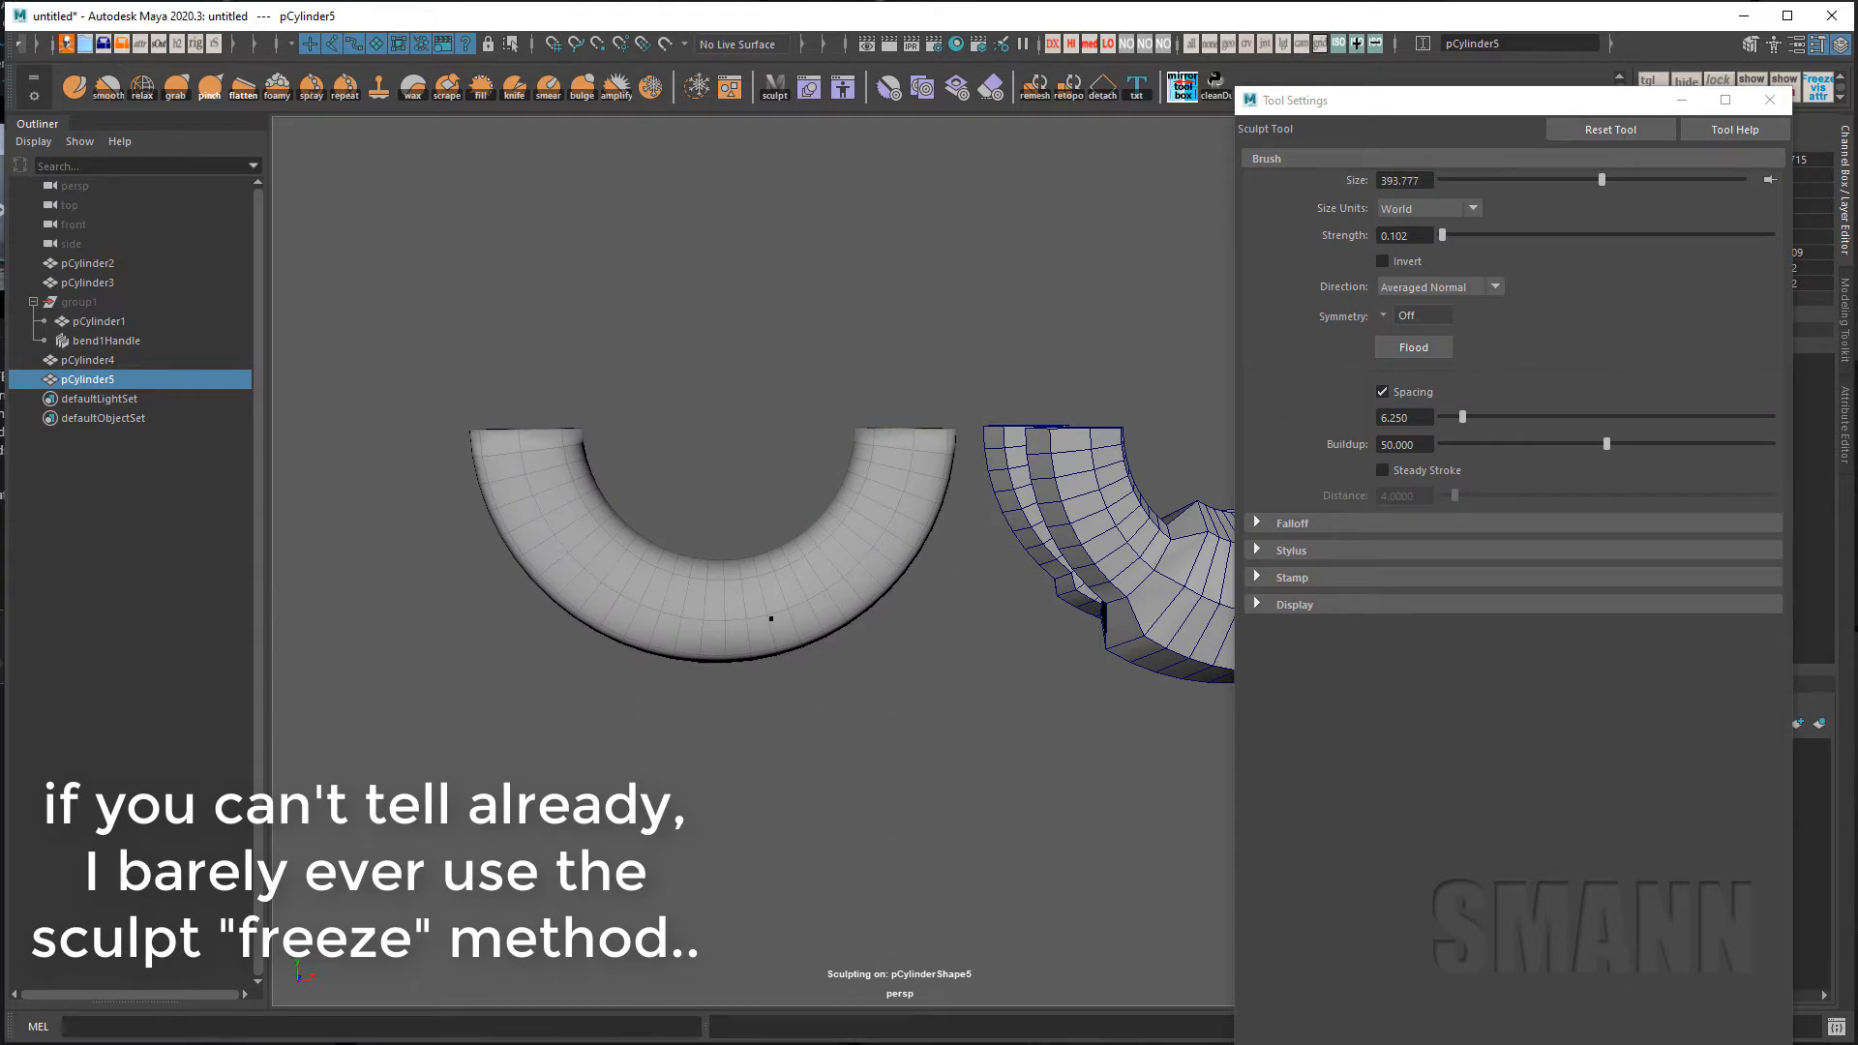
drag(1565, 178, 1459, 180)
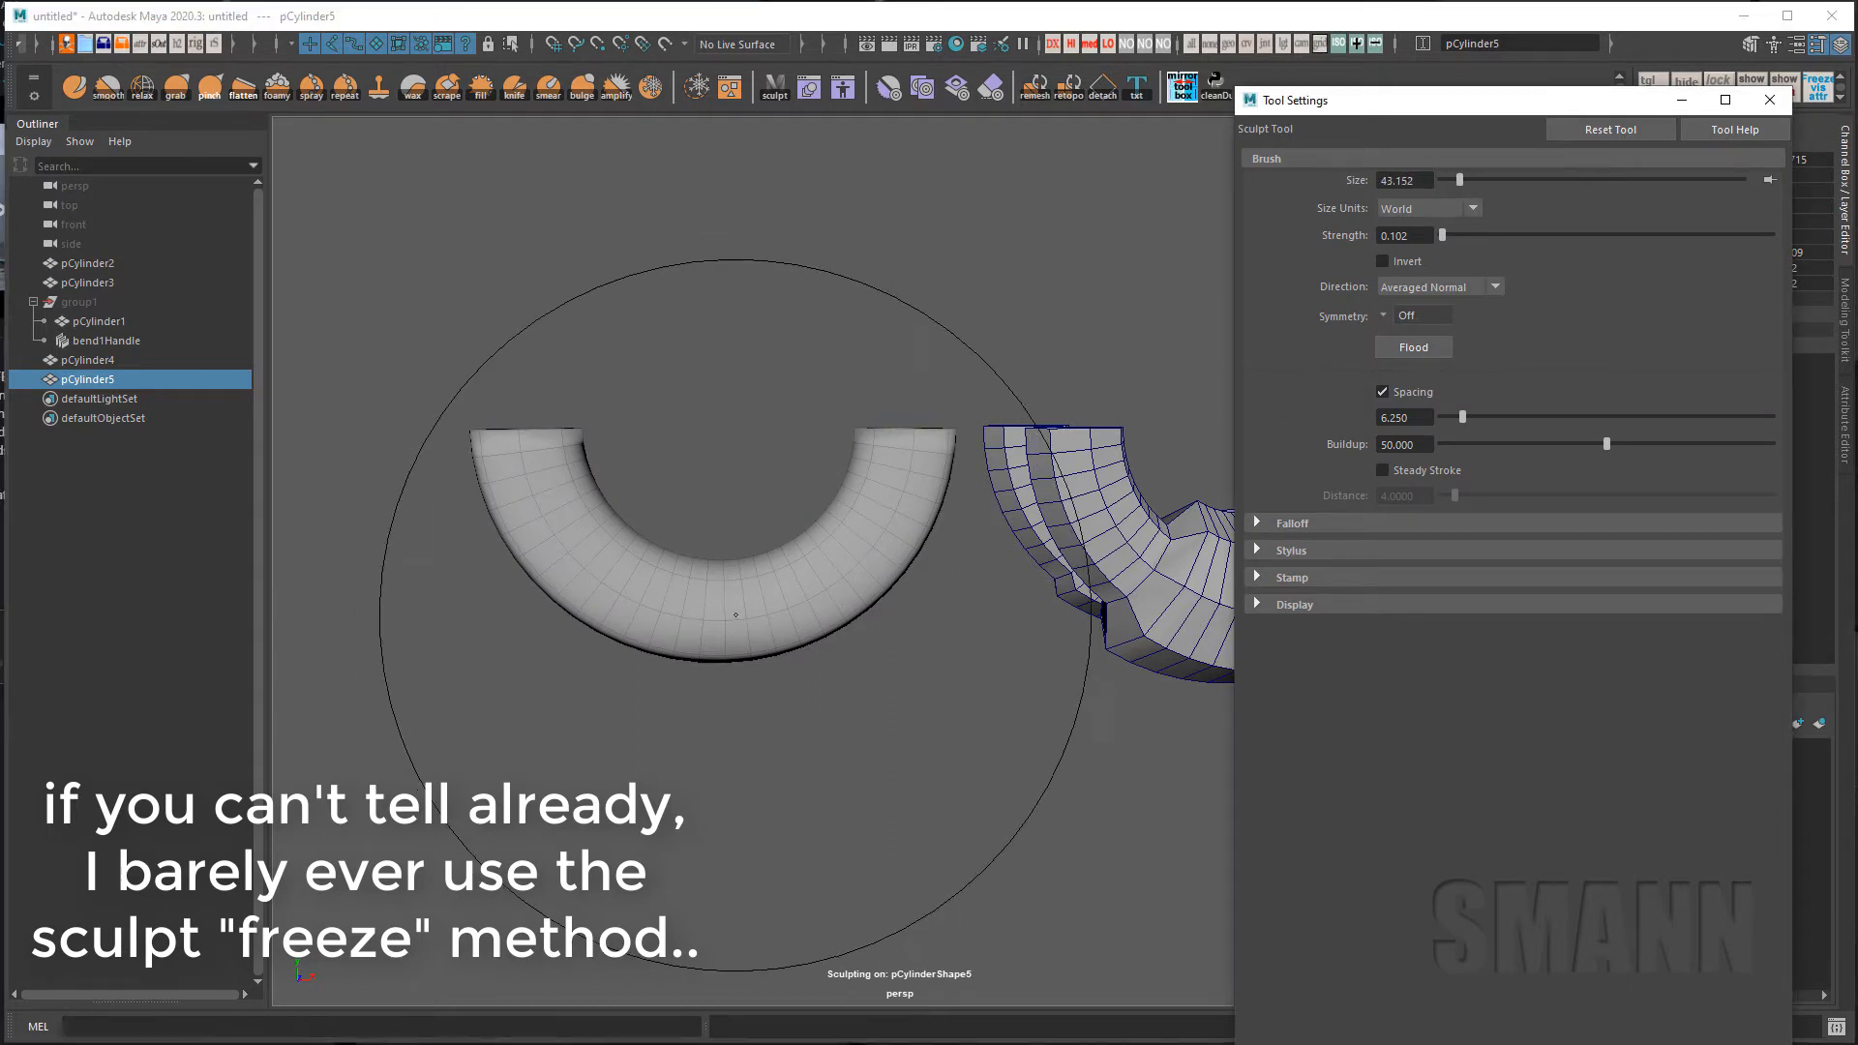
key(b)
mouse_move(756, 589)
mouse_down()
mouse_move(681, 622)
mouse_move(583, 605)
mouse_up()
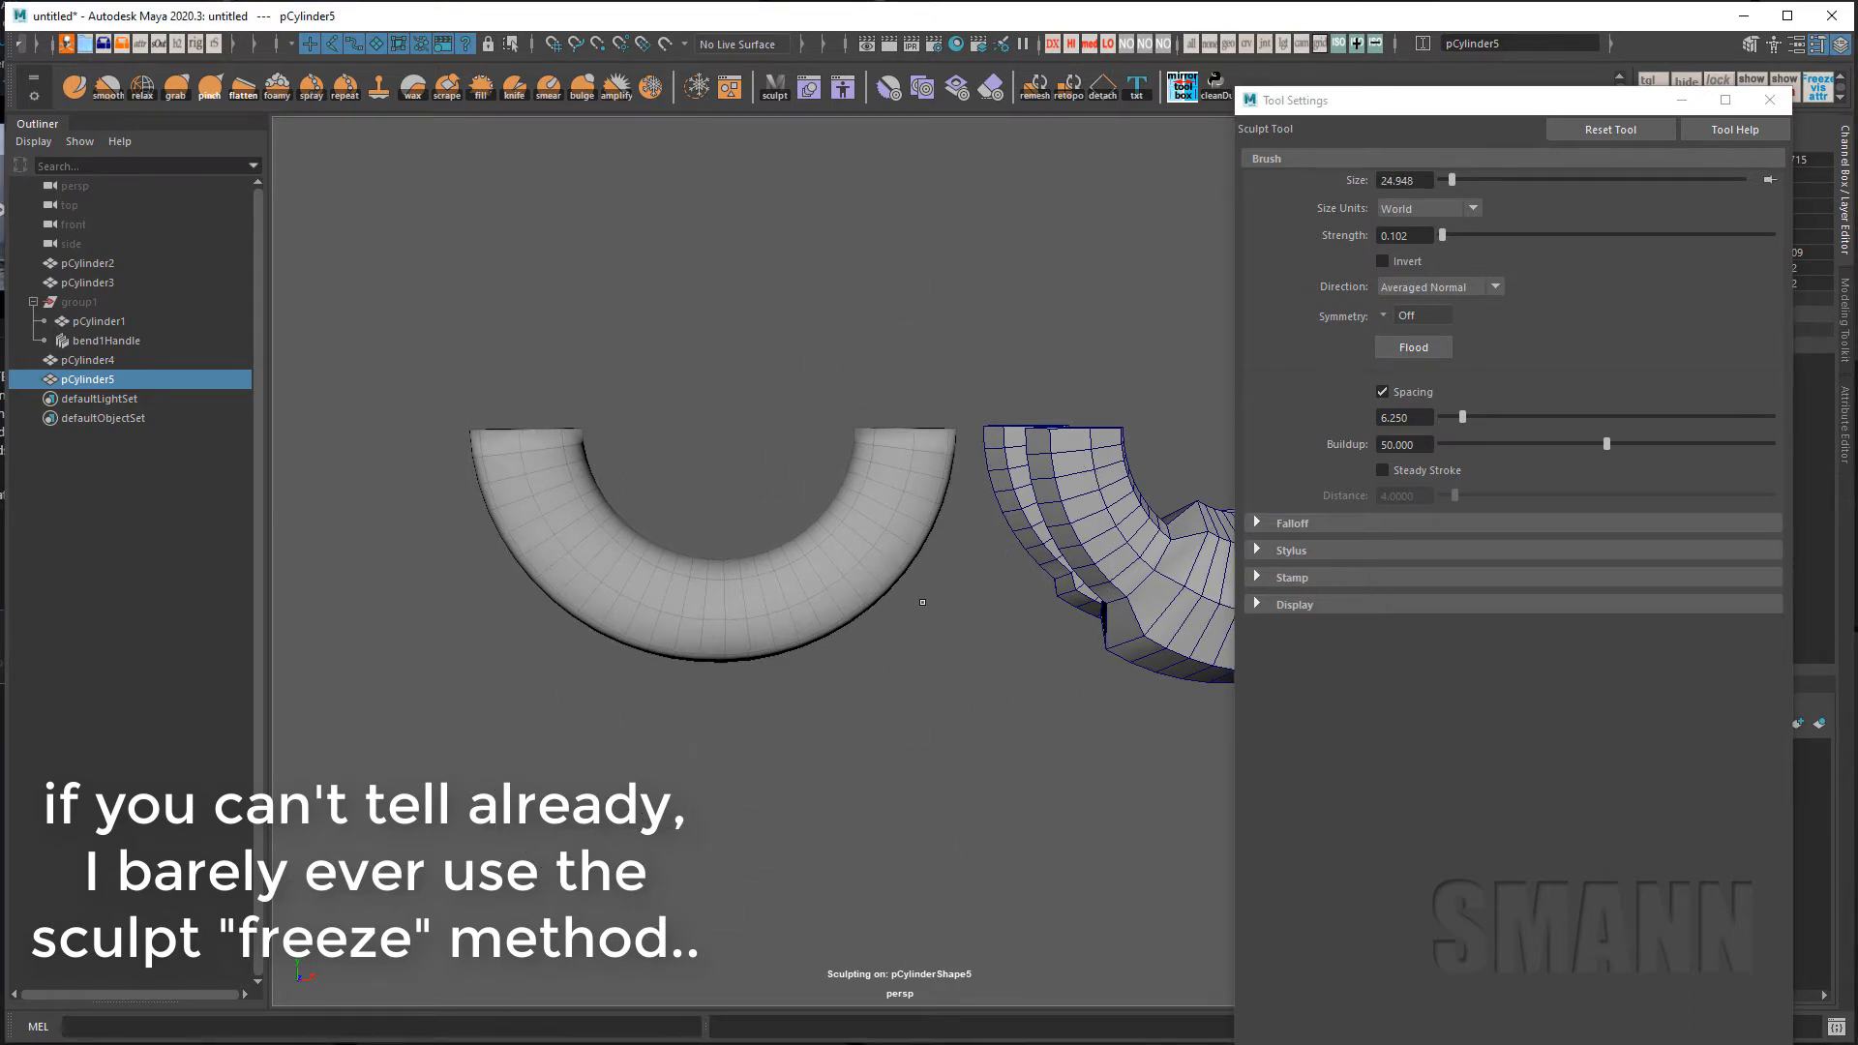
drag(1442, 235, 1556, 235)
Try a sculpt stroke across the duplicate's middle, undo it and return to the Move Tool.
mouse_move(791, 624)
mouse_down()
mouse_move(620, 528)
mouse_move(876, 542)
mouse_move(987, 658)
mouse_move(954, 713)
mouse_up()
key(ctrl+z)
key(w)
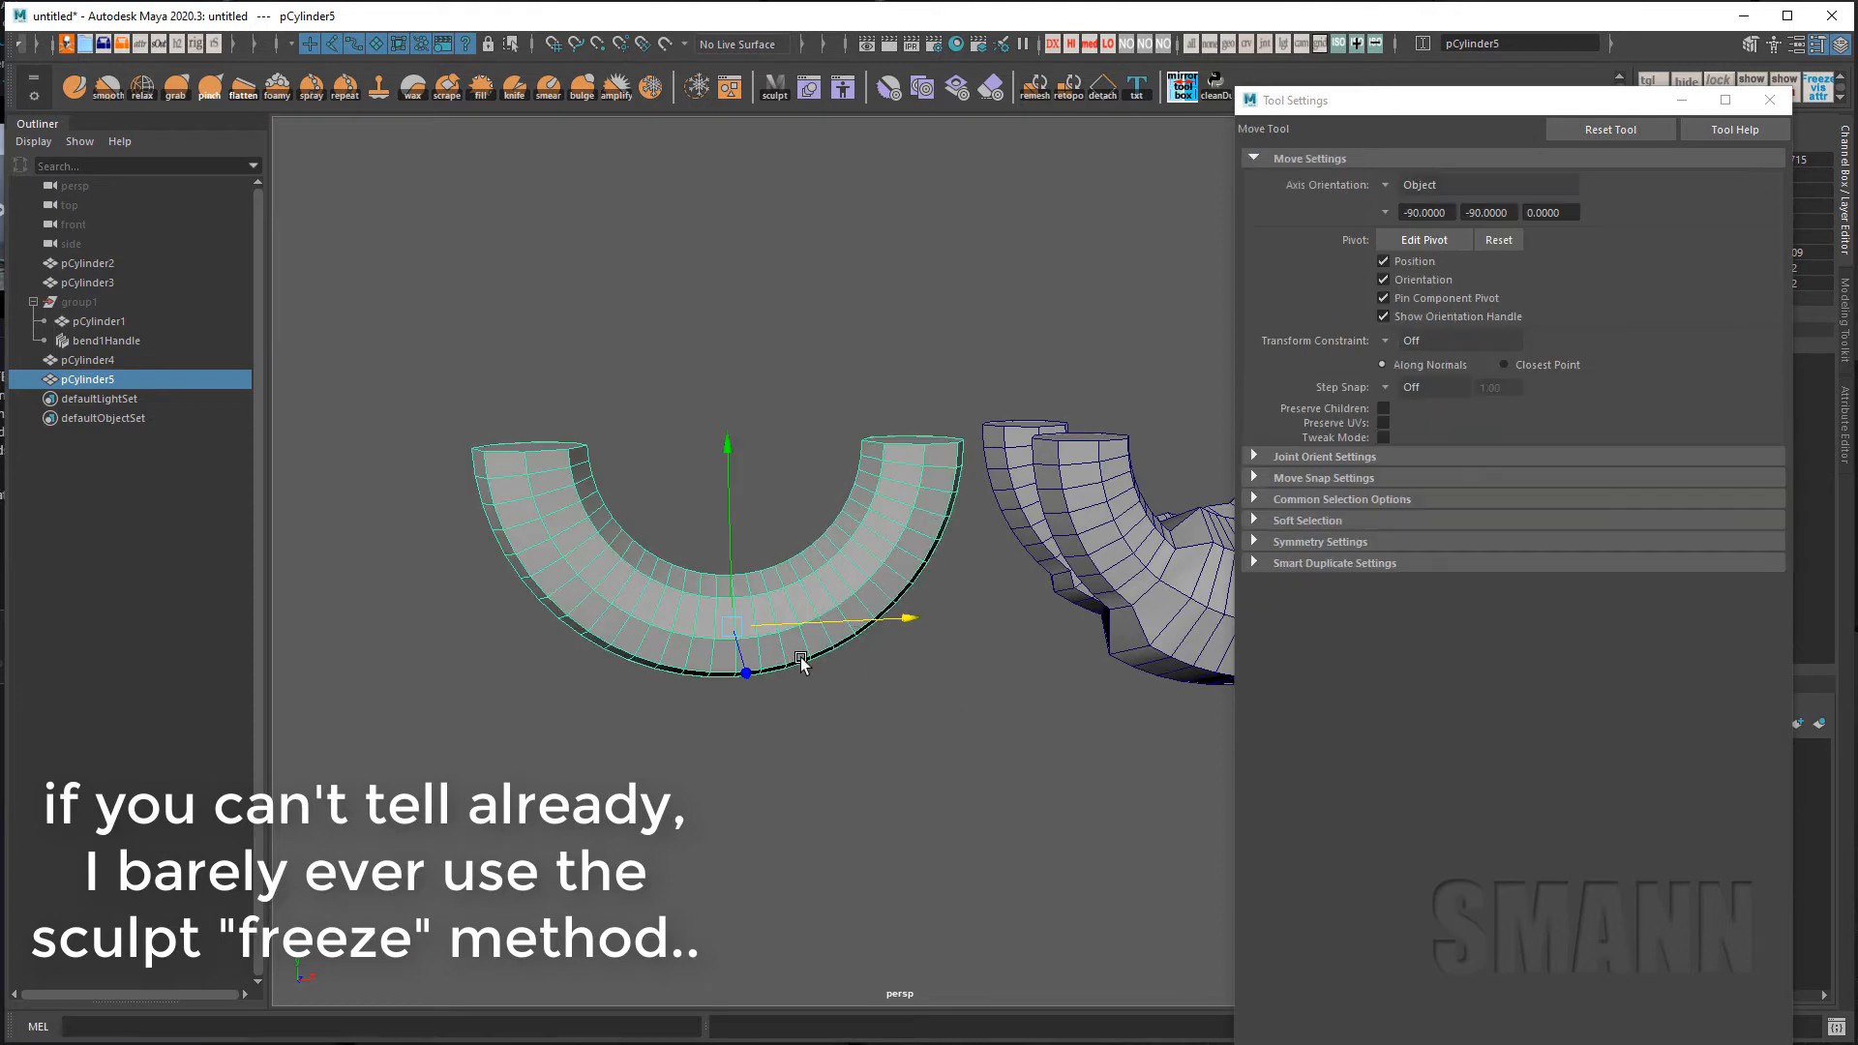
Select the vertex loops around the duplicate's middle and invert the selection so only the two end sections are selected.
right_drag(796, 652, 797, 513)
double_click(737, 624)
ctrl+right_drag(746, 716, 952, 572)
key(shift+period)
key(shift+period)
key(shift+period)
key(shift+period)
key(shift+period)
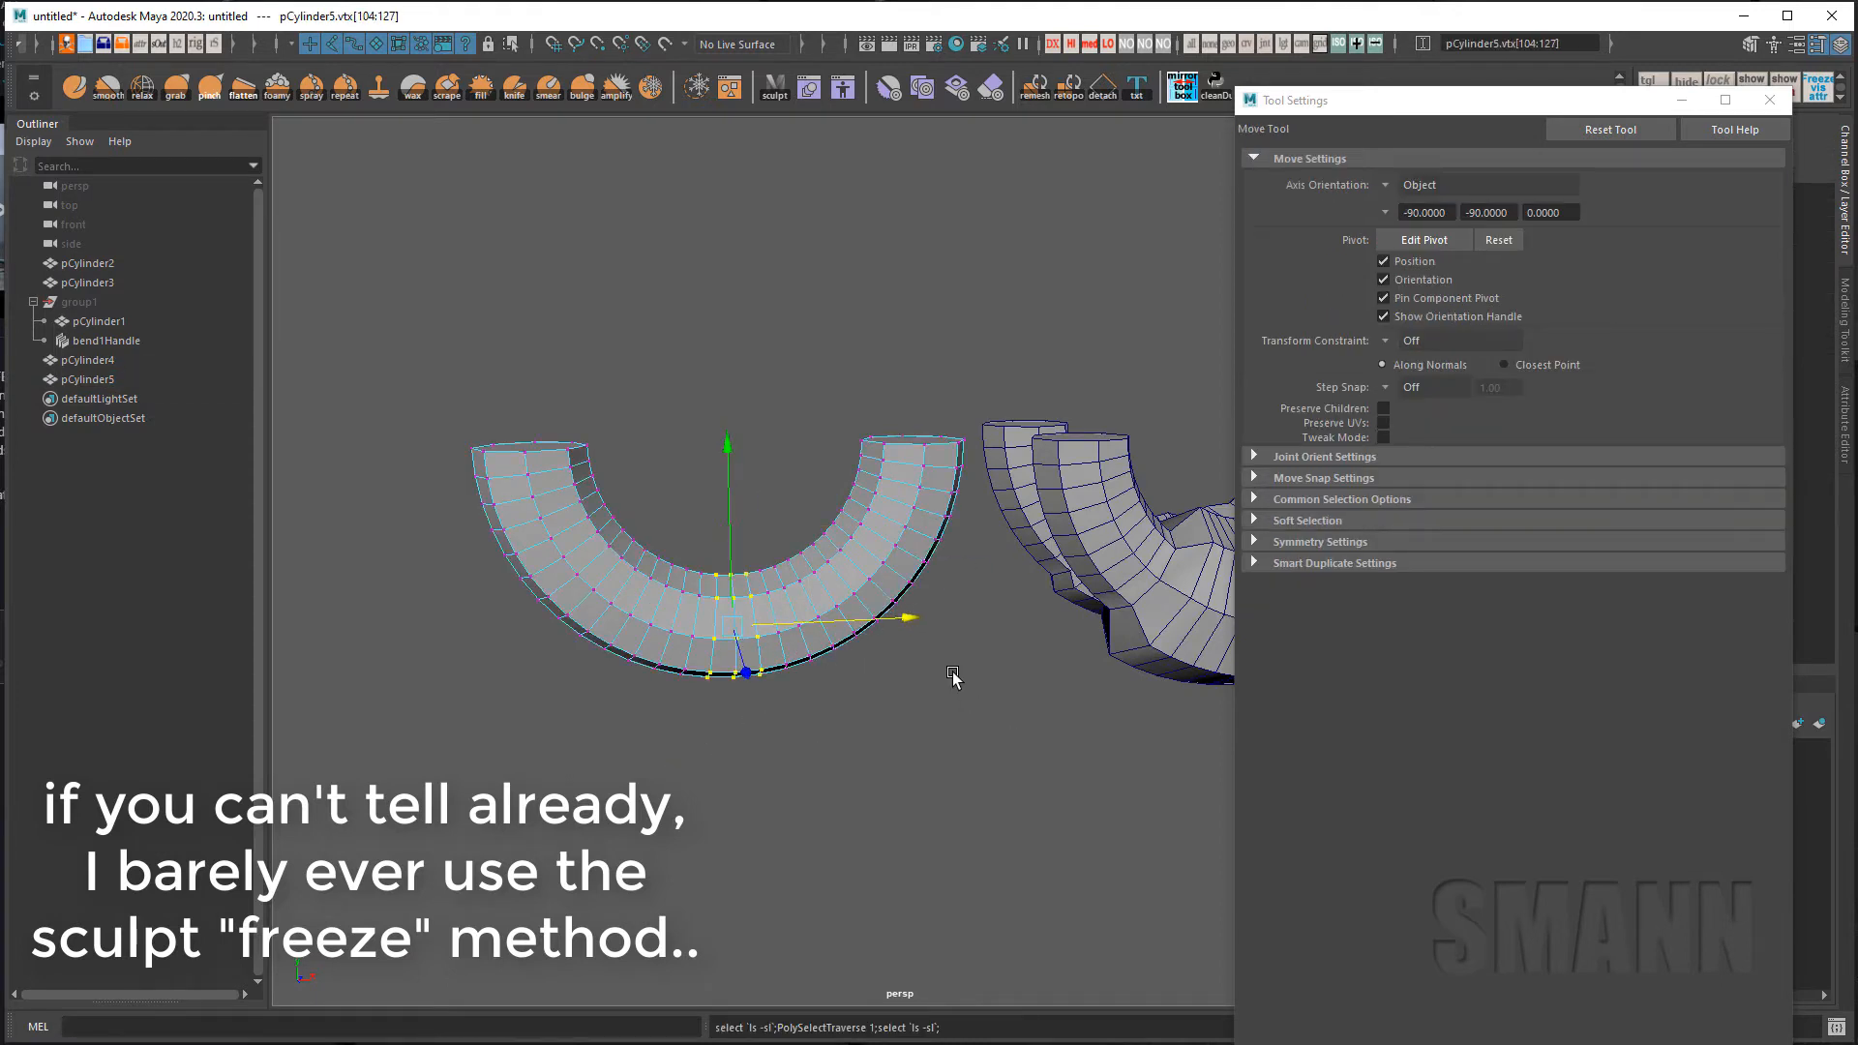
shift+drag(318, 289, 1012, 856)
alt+middle_drag(1012, 856, 1008, 851)
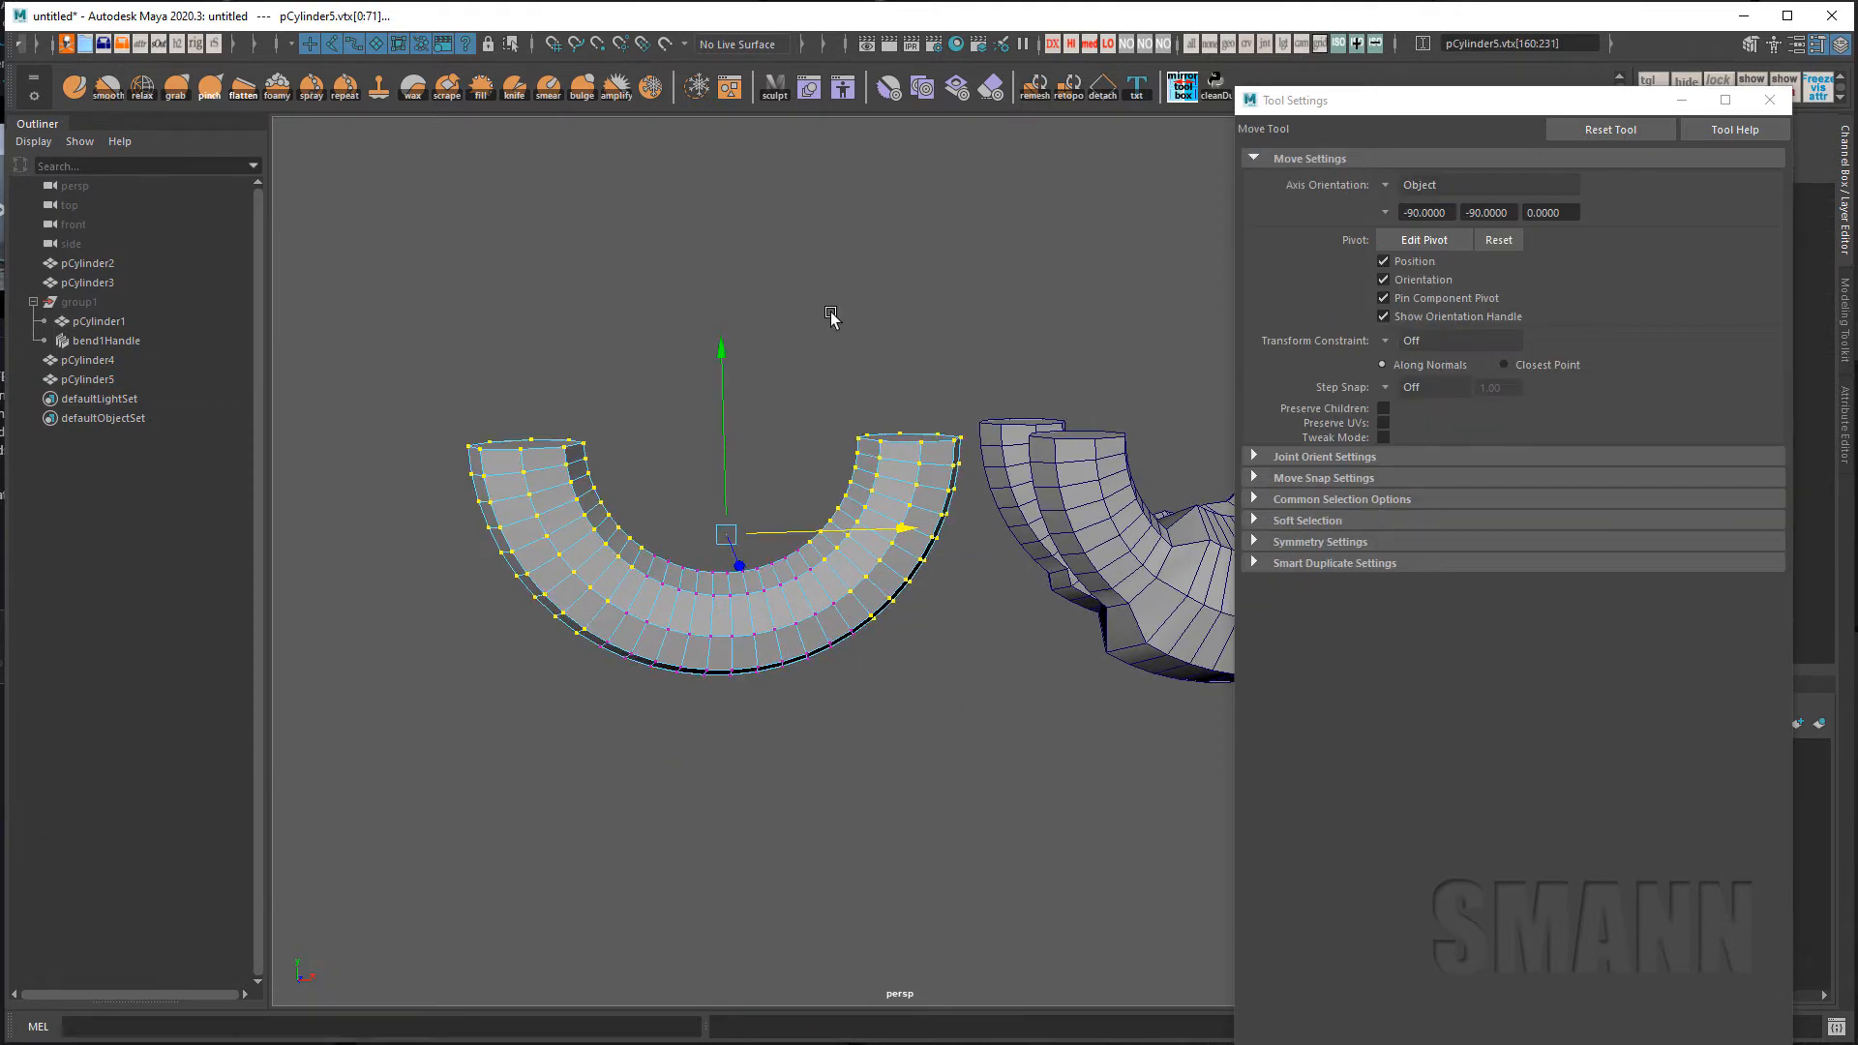
Try freezing the selected end vertices and painting across the middle with the Freeze Tool, then undo back to the vertex selection.
click(704, 85)
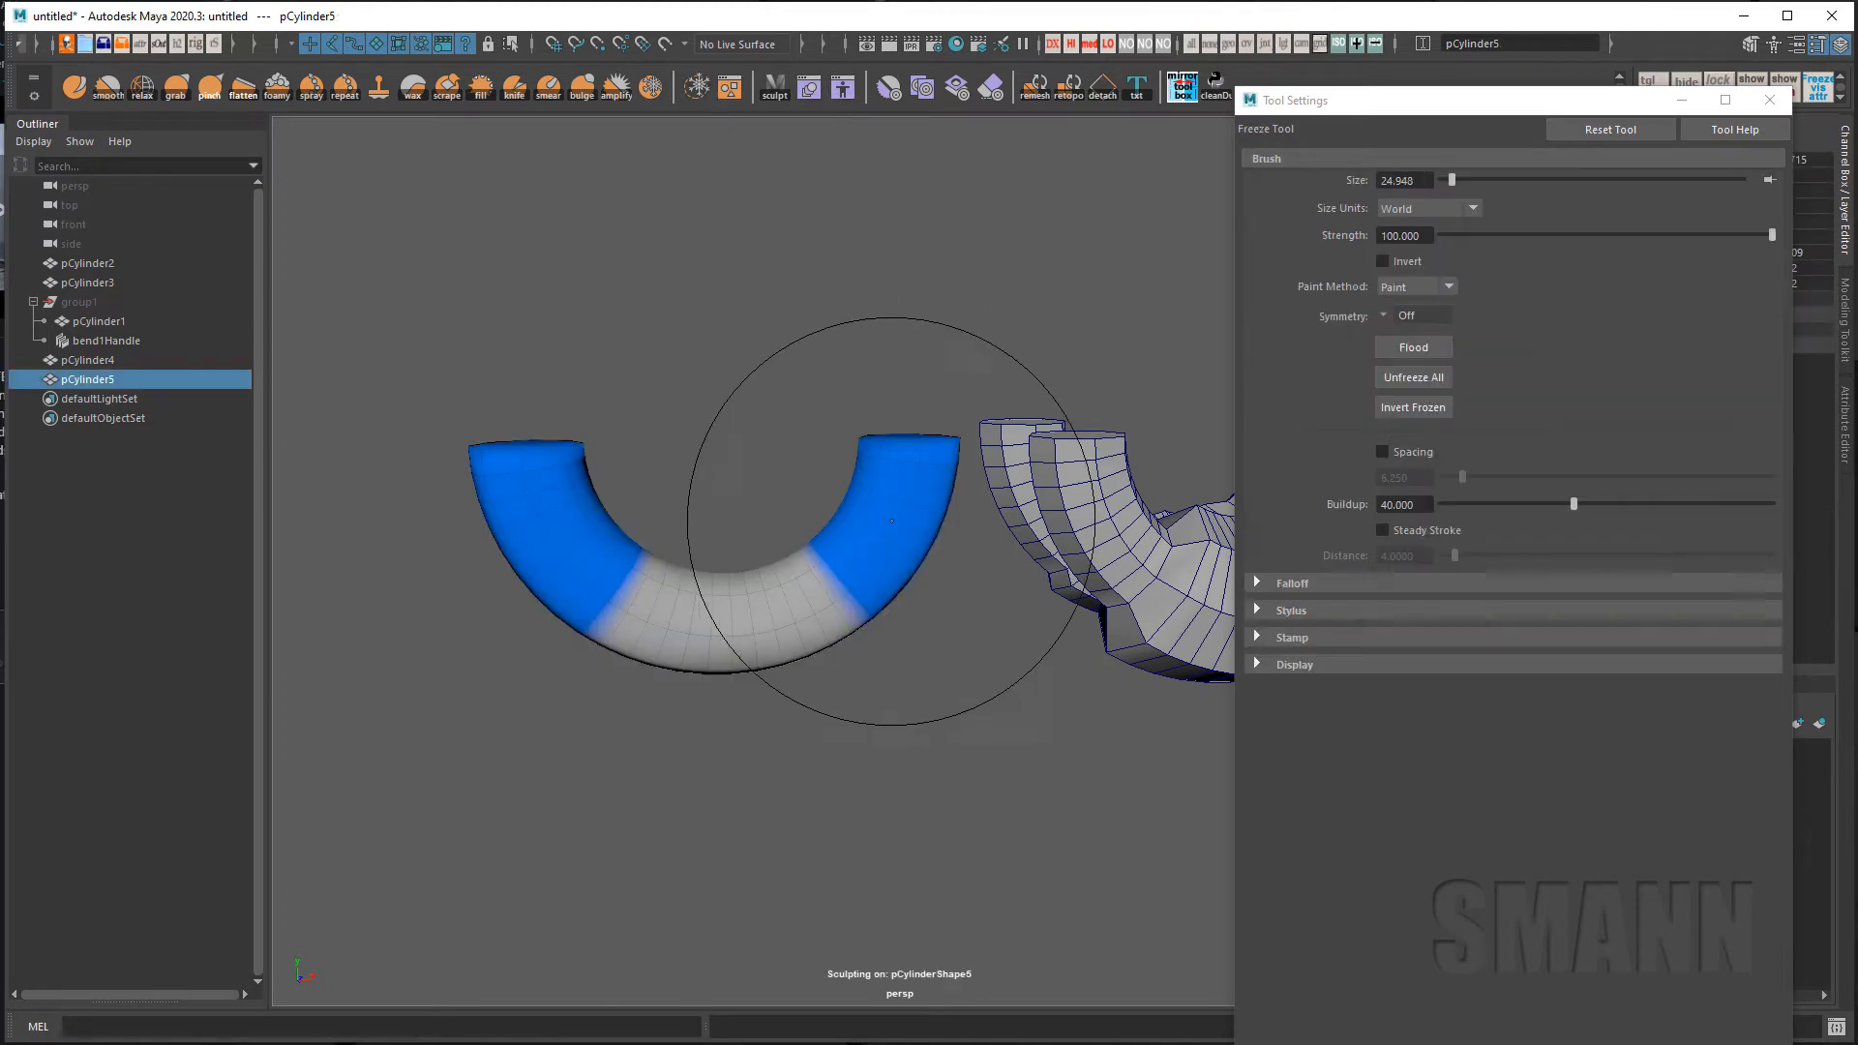
drag(851, 569, 642, 569)
key(ctrl+z)
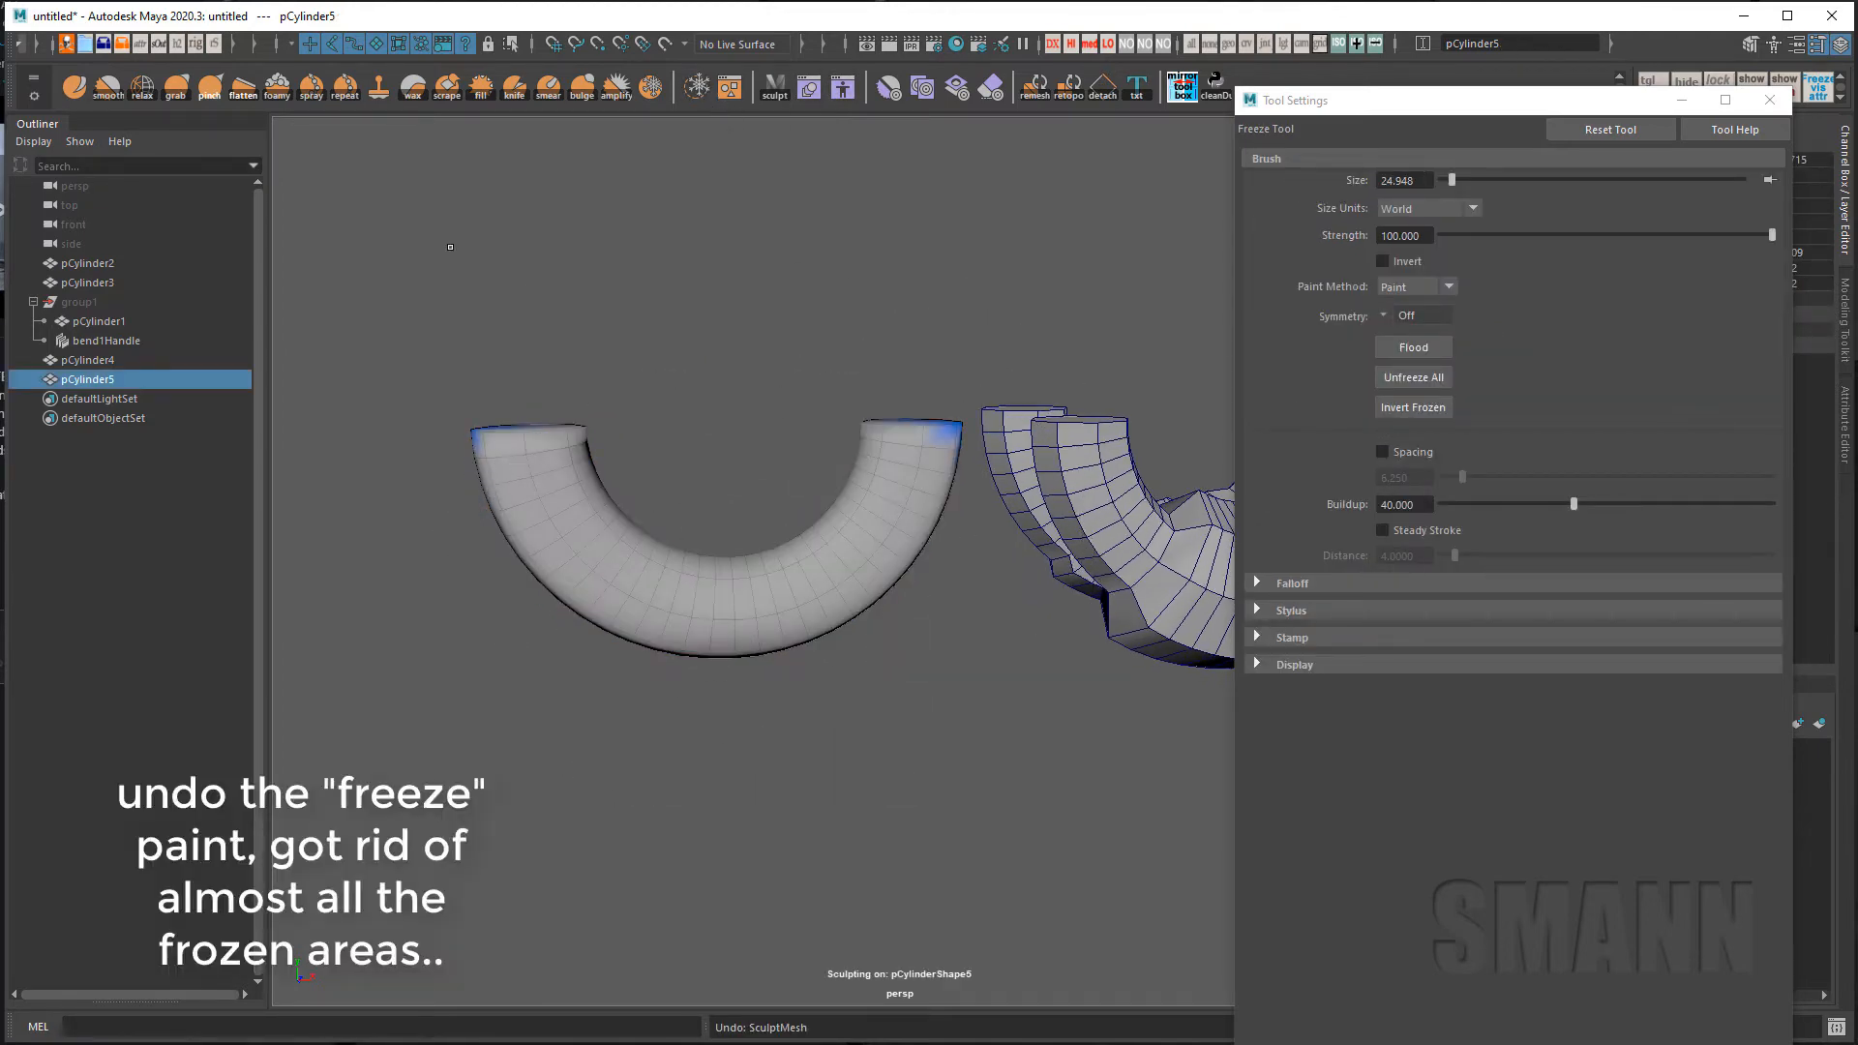
key(ctrl+z)
key(ctrl+z)
key(ctrl+z)
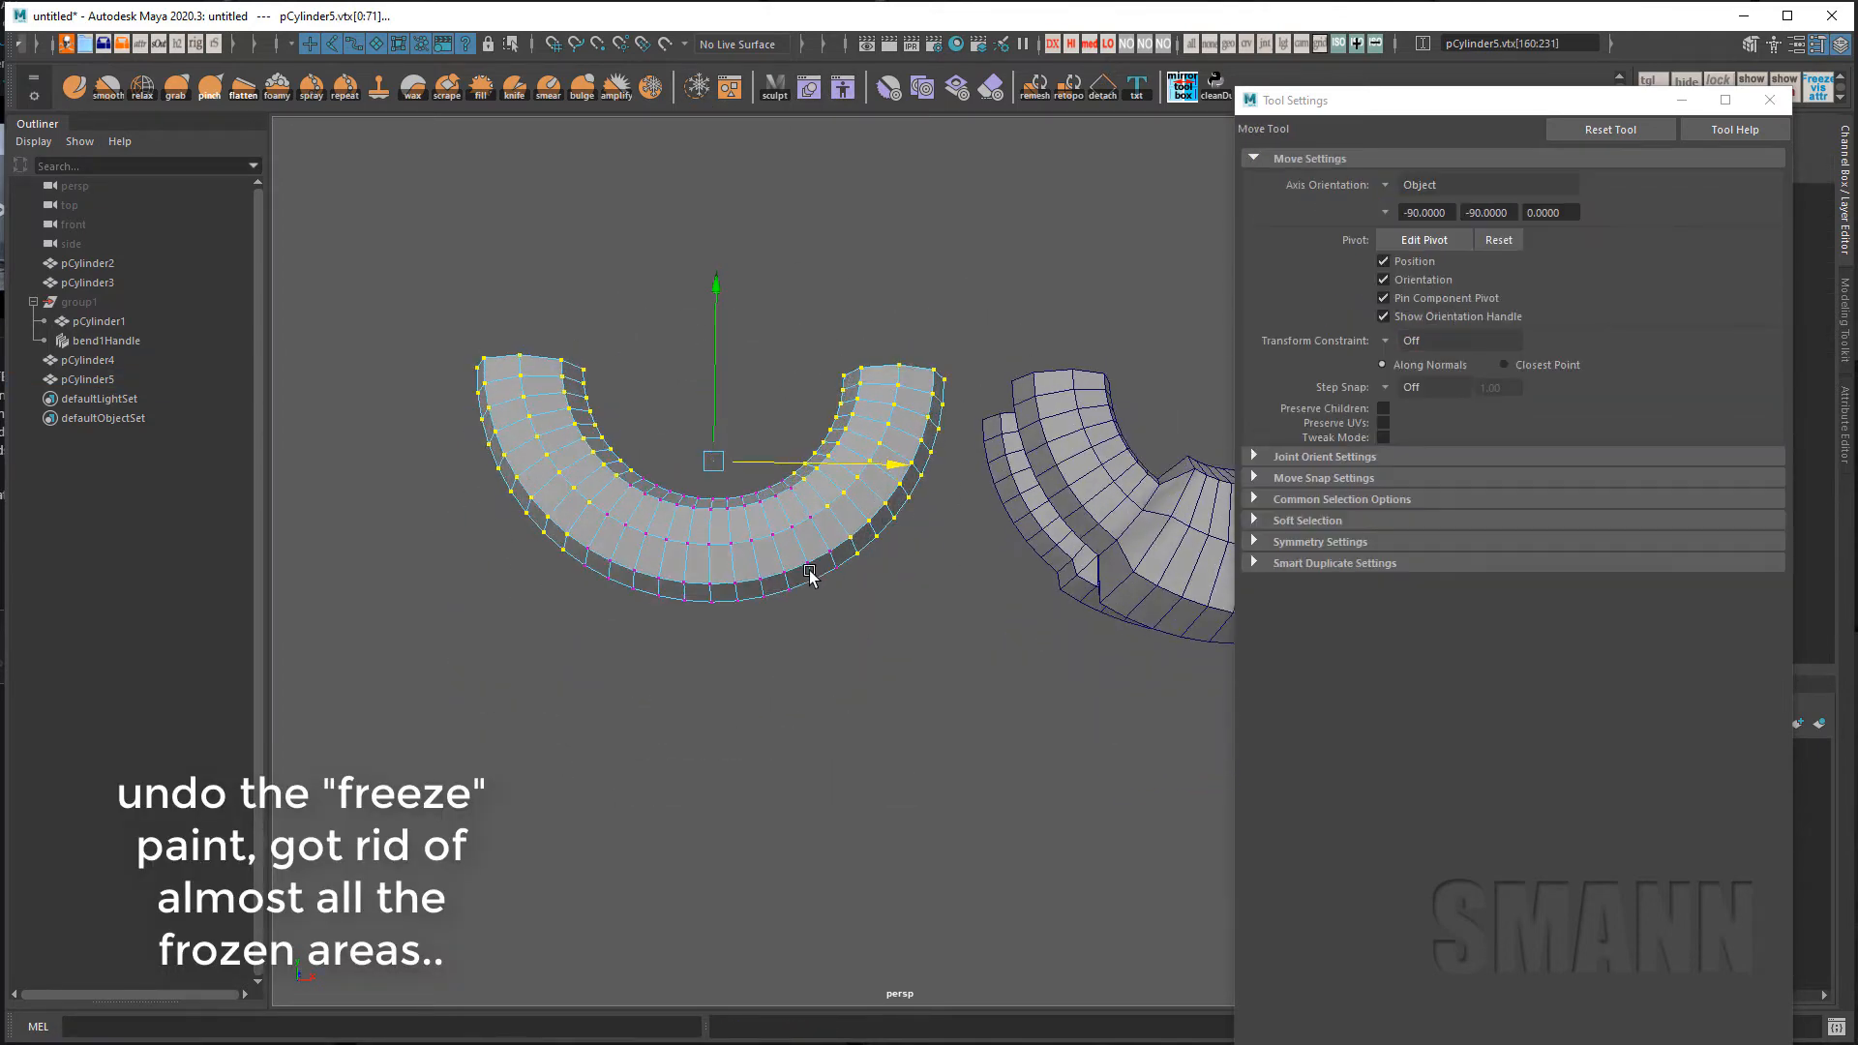
key(ctrl+z)
Freeze the selected end vertices and try flooding the unfrozen middle with the Sculpt Tool at strength 35.103, then undo the flood.
click(700, 86)
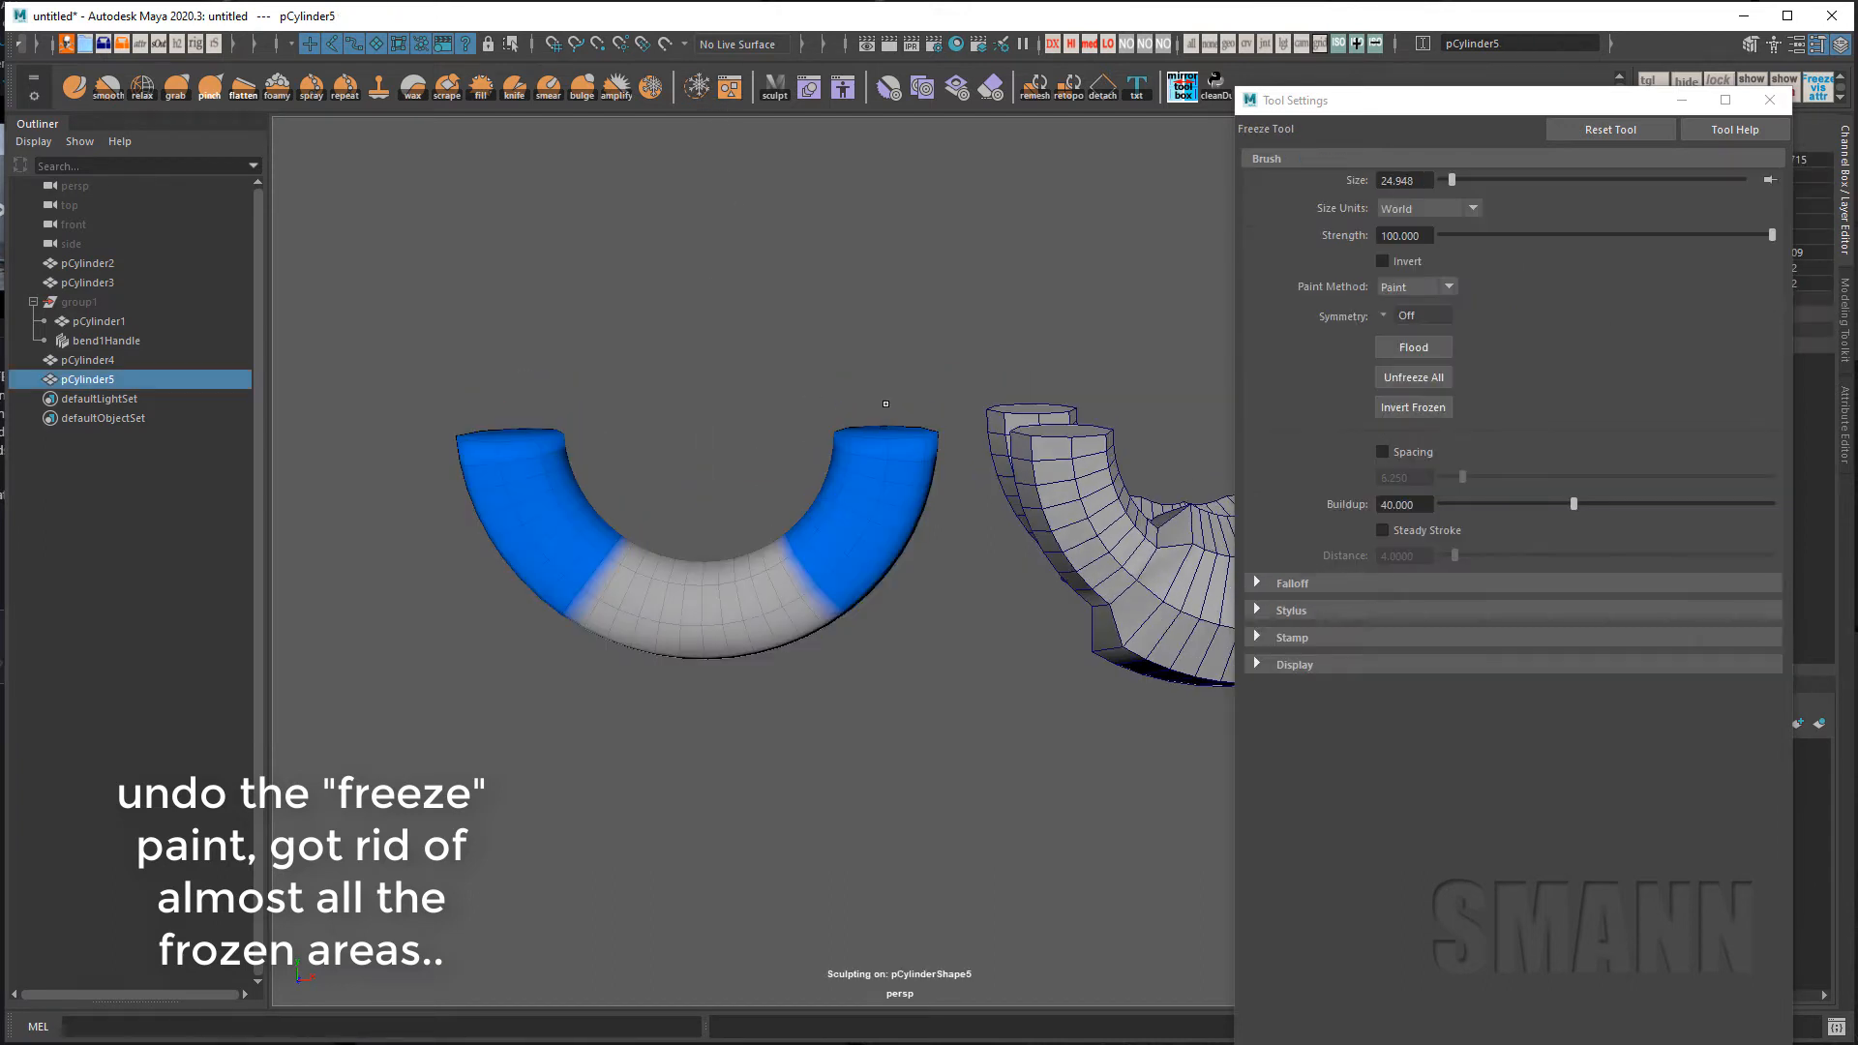
click(74, 86)
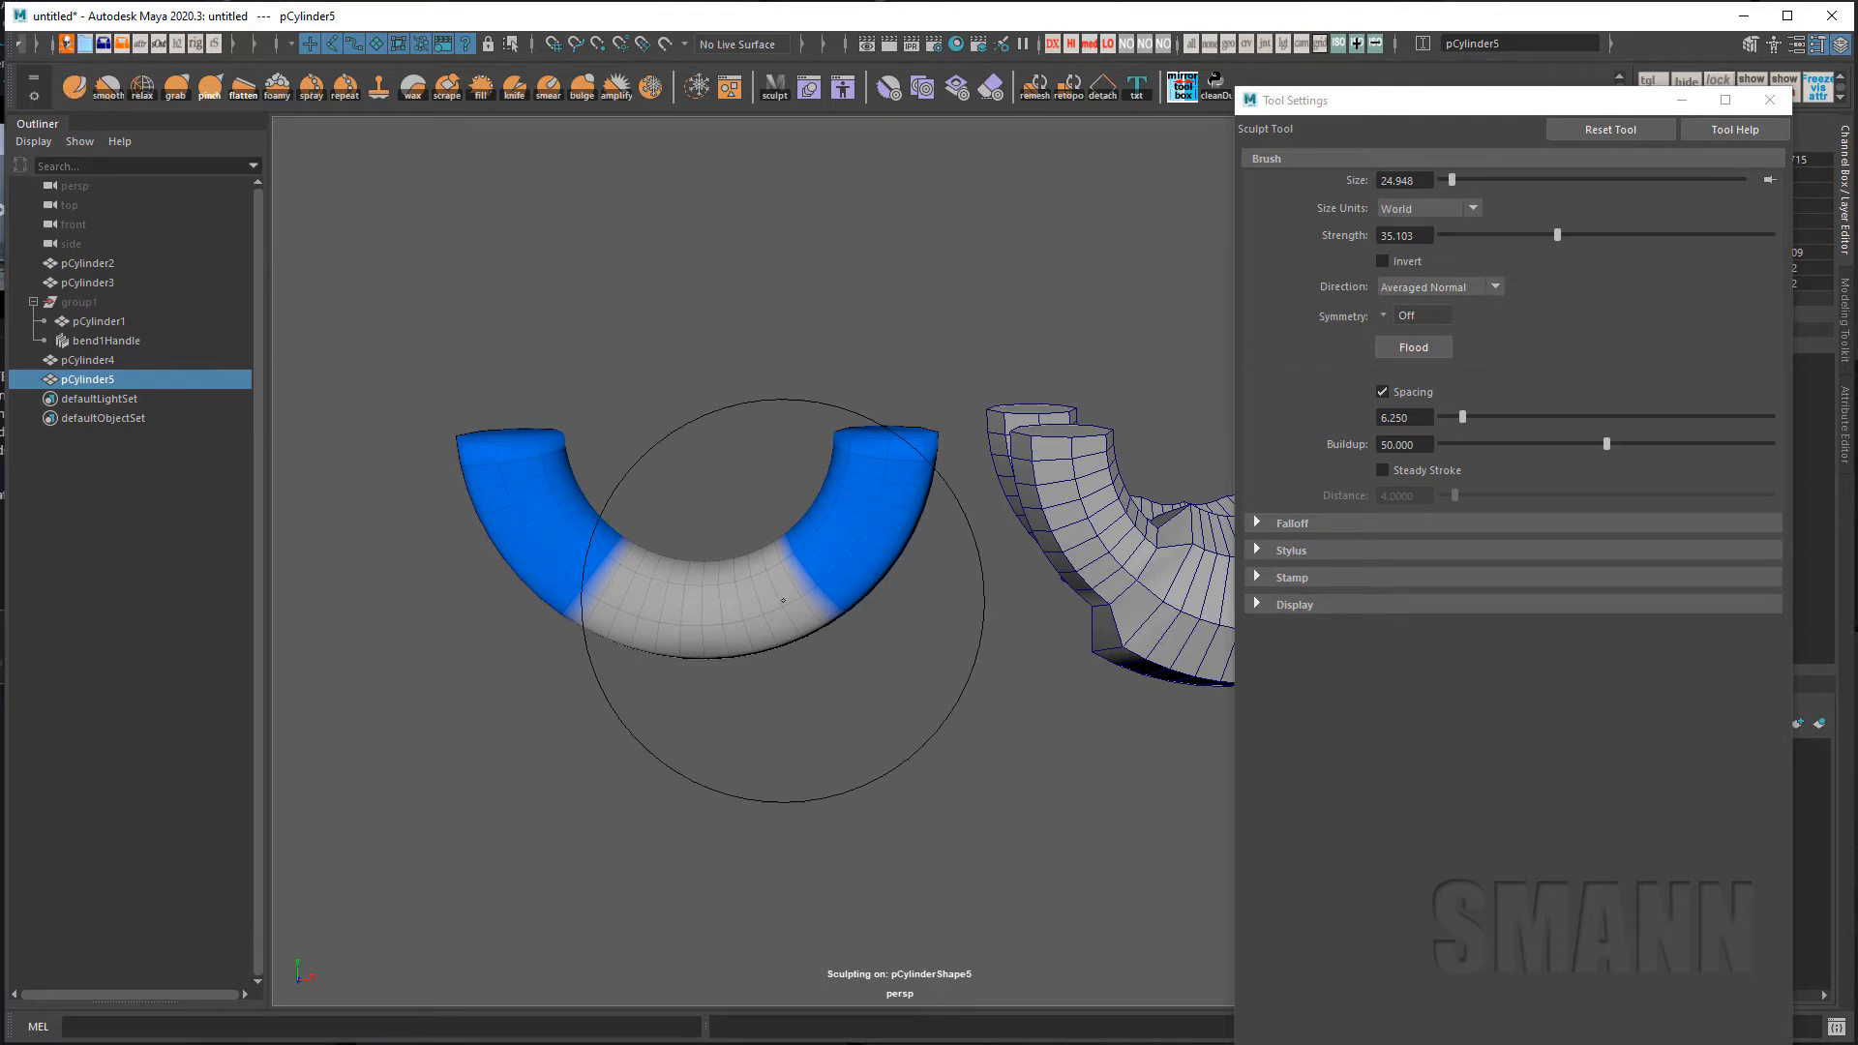
click(1422, 347)
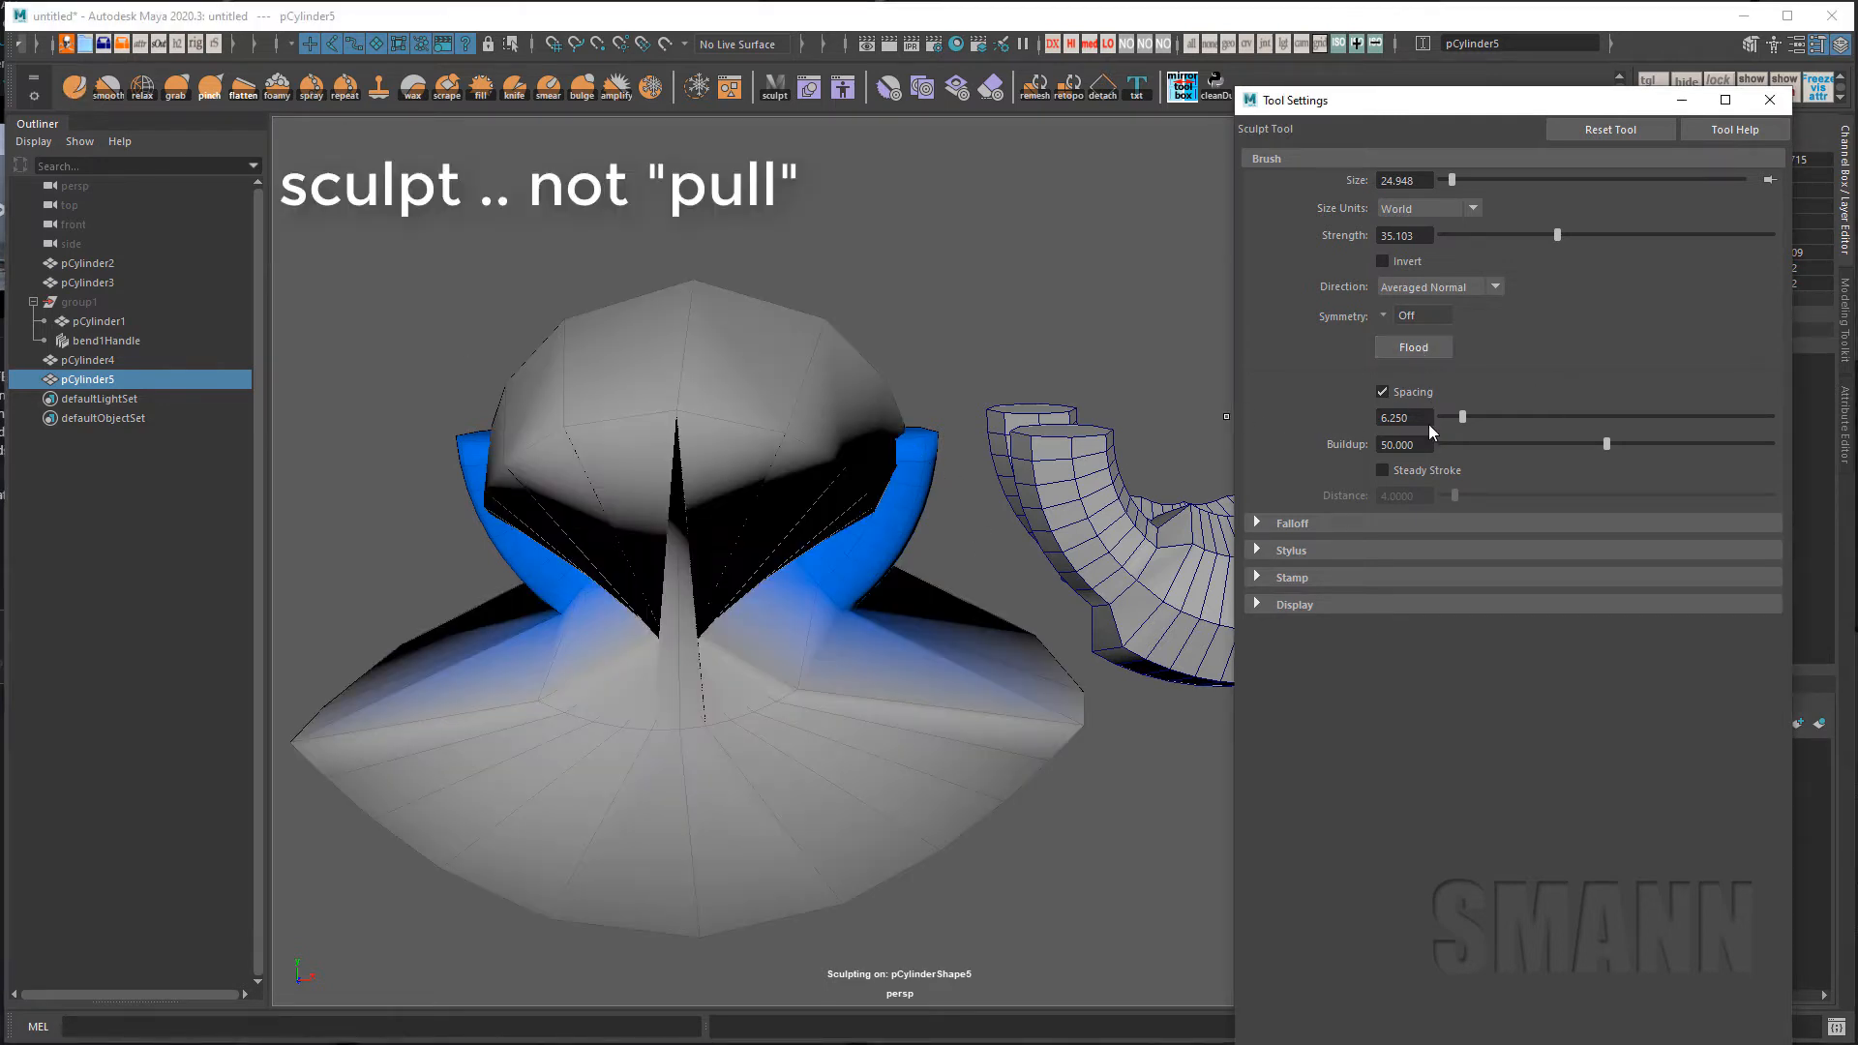
key(ctrl+z)
Set the sculpt strength to 2.655, flood the unfrozen middle along the averaged normal and undo the flooding.
drag(1560, 234, 1440, 235)
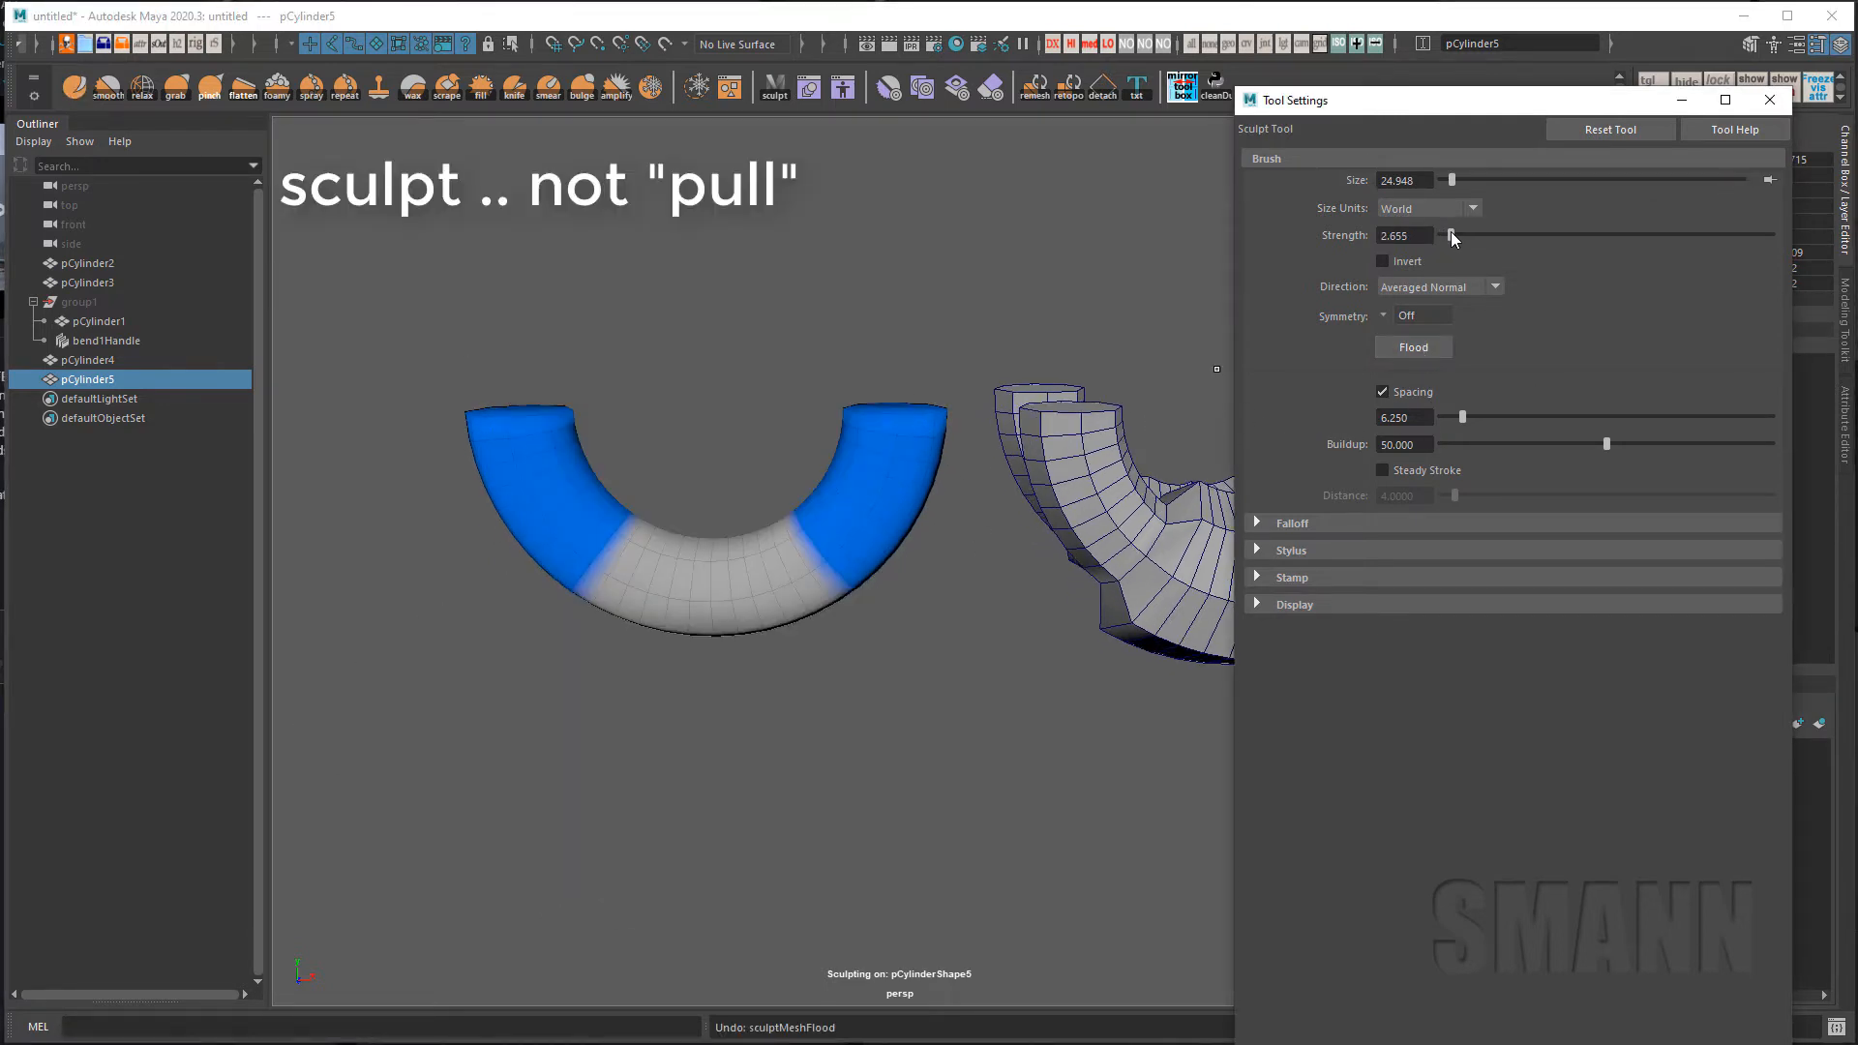
click(1424, 349)
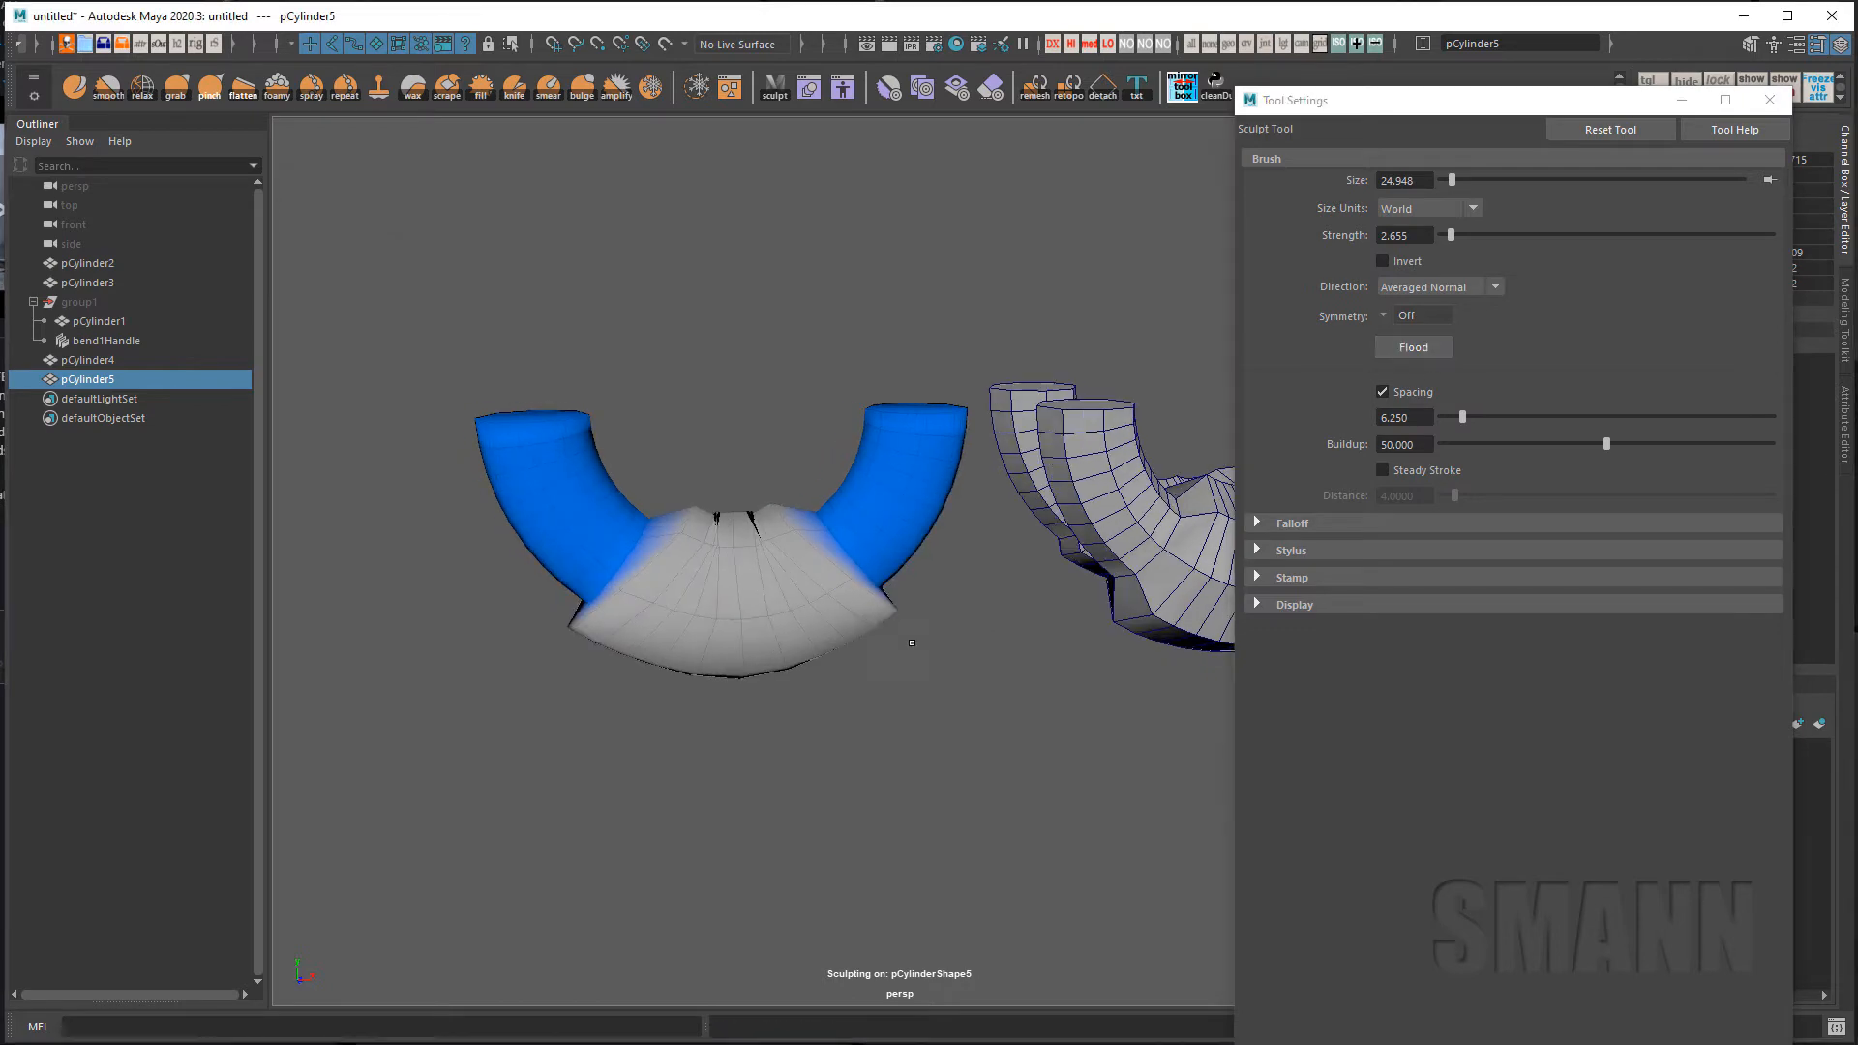
scroll(1120, 651, up, 6)
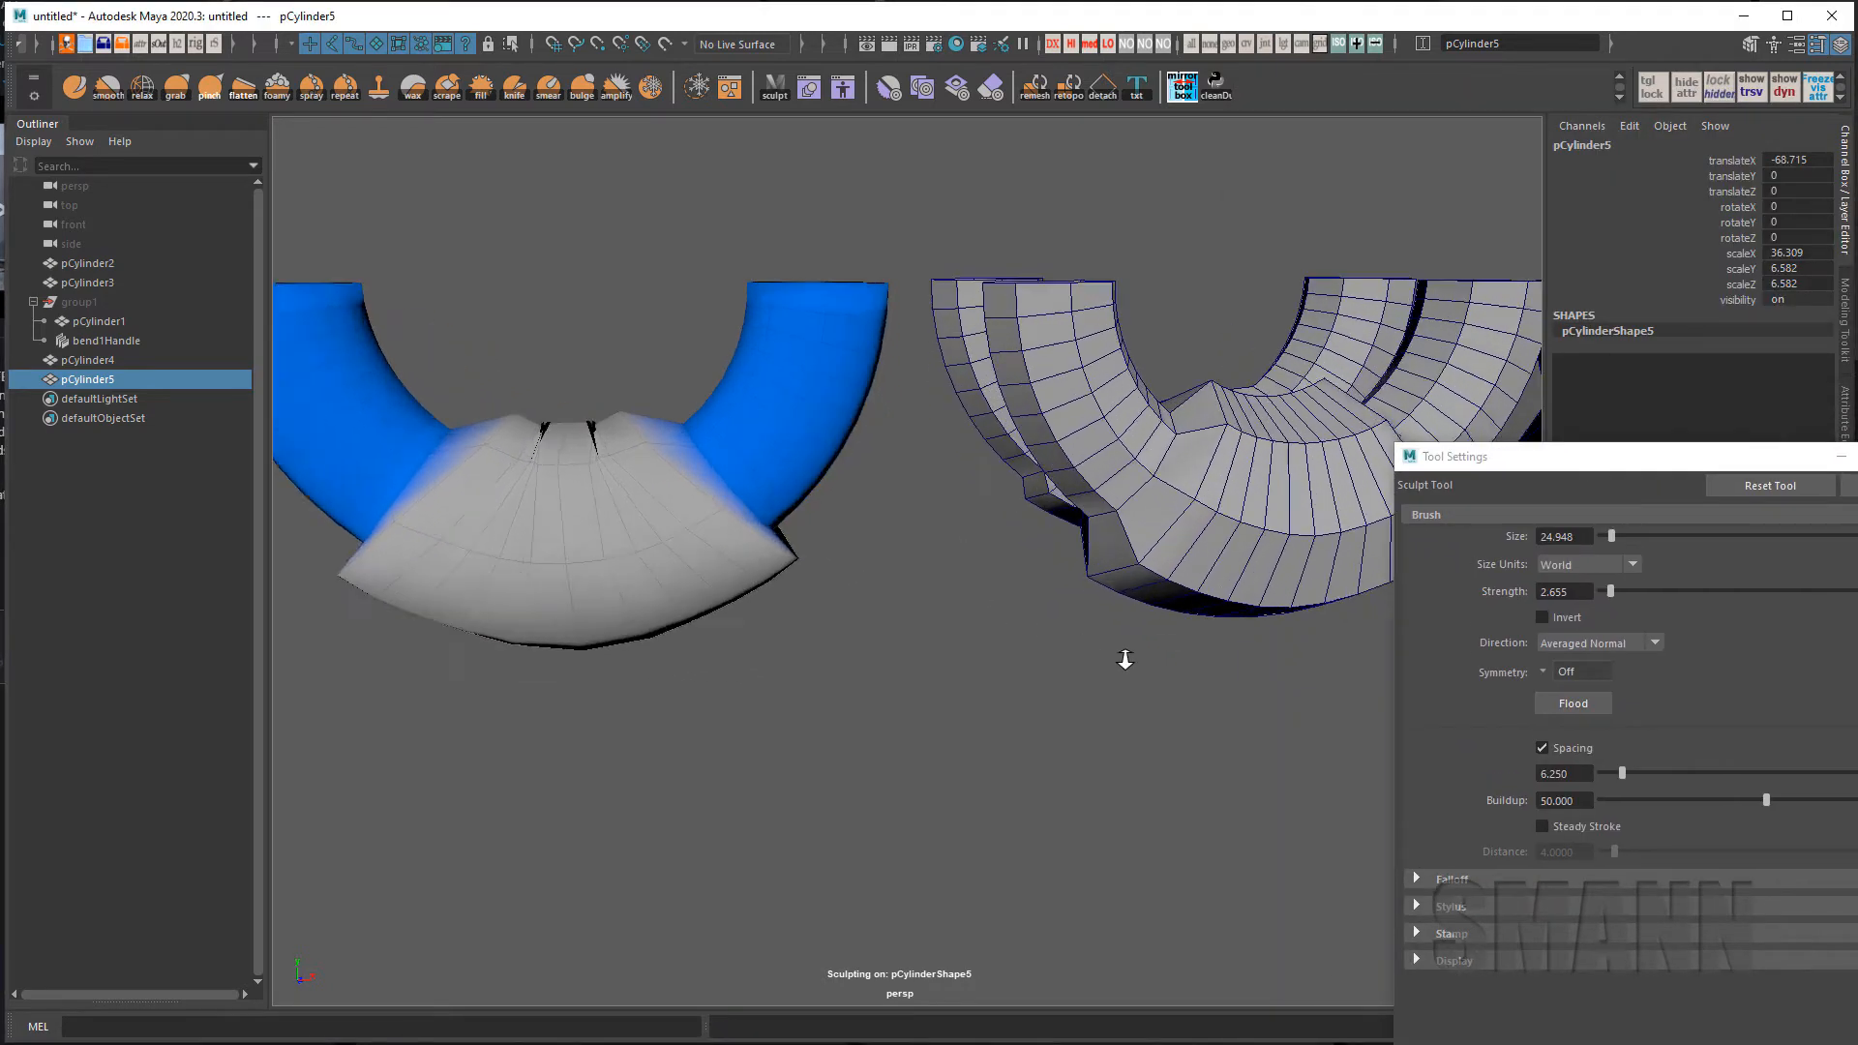
drag(1632, 466, 1594, 374)
alt+middle_drag(1070, 741, 1114, 726)
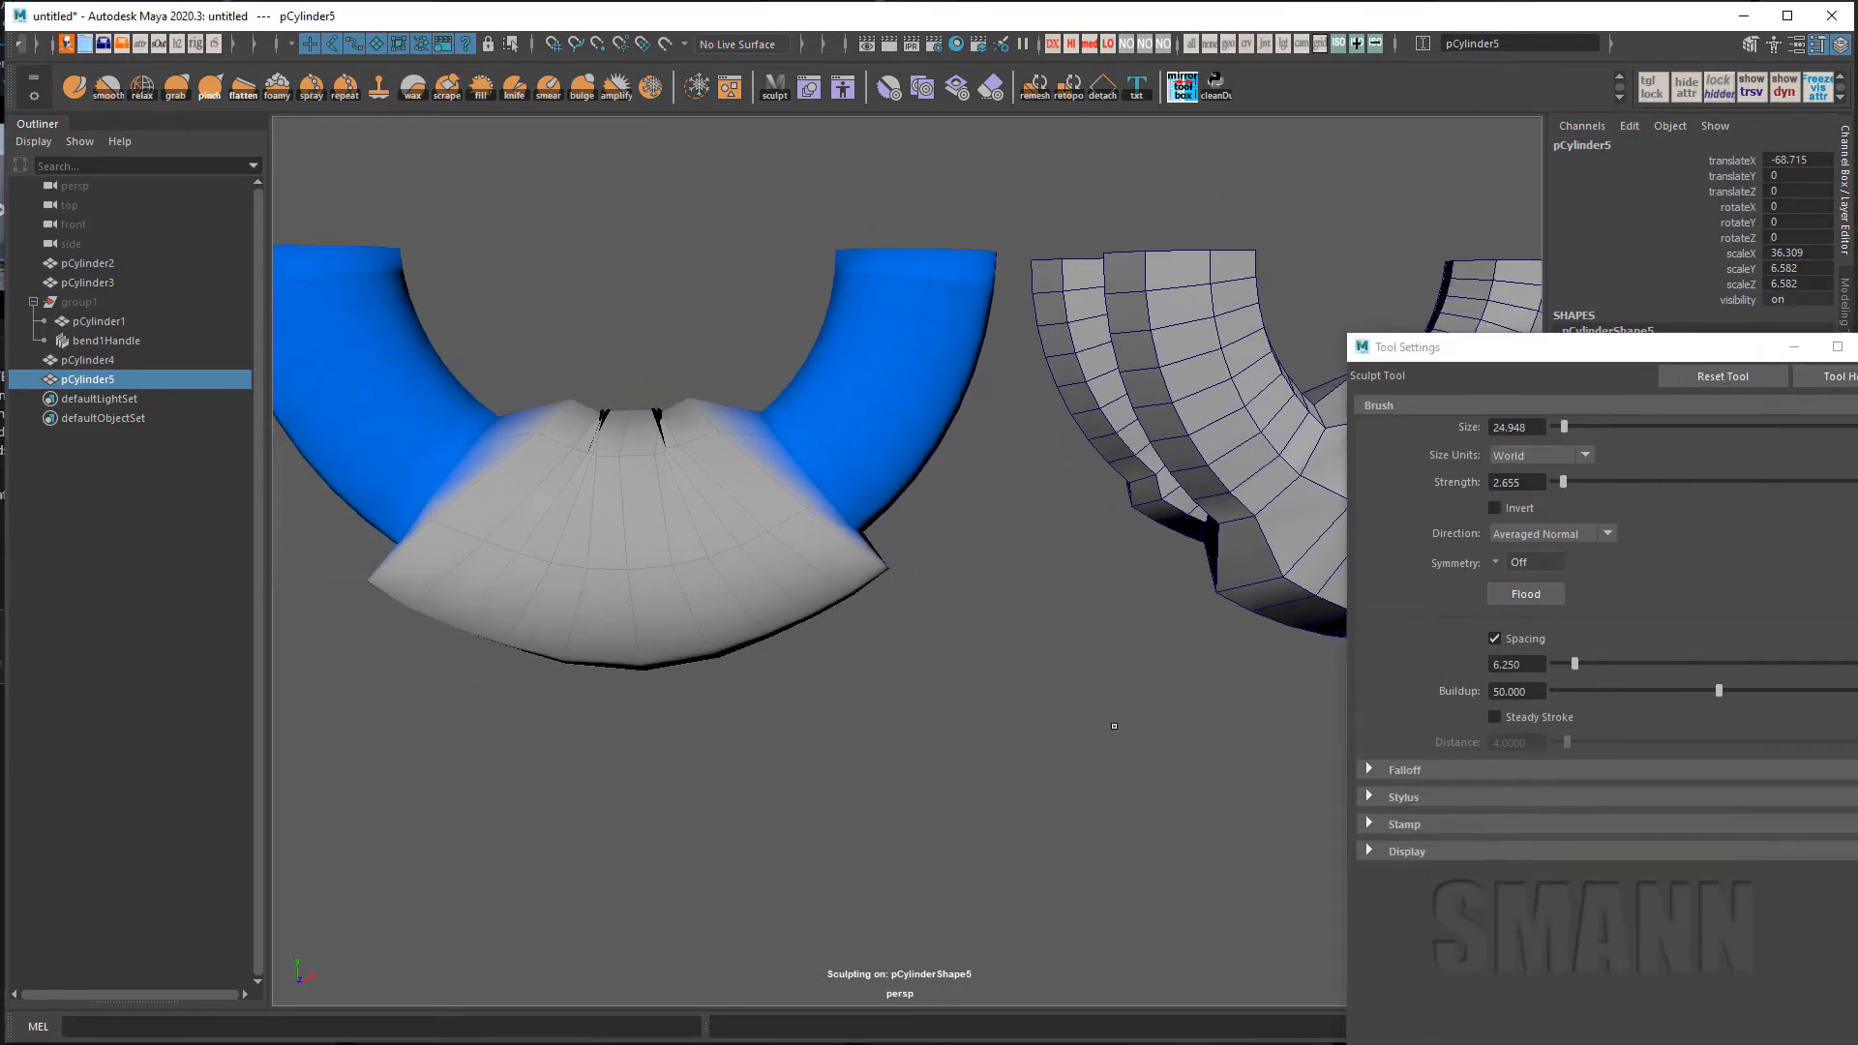
key(ctrl+z)
key(ctrl+z)
key(ctrl+z)
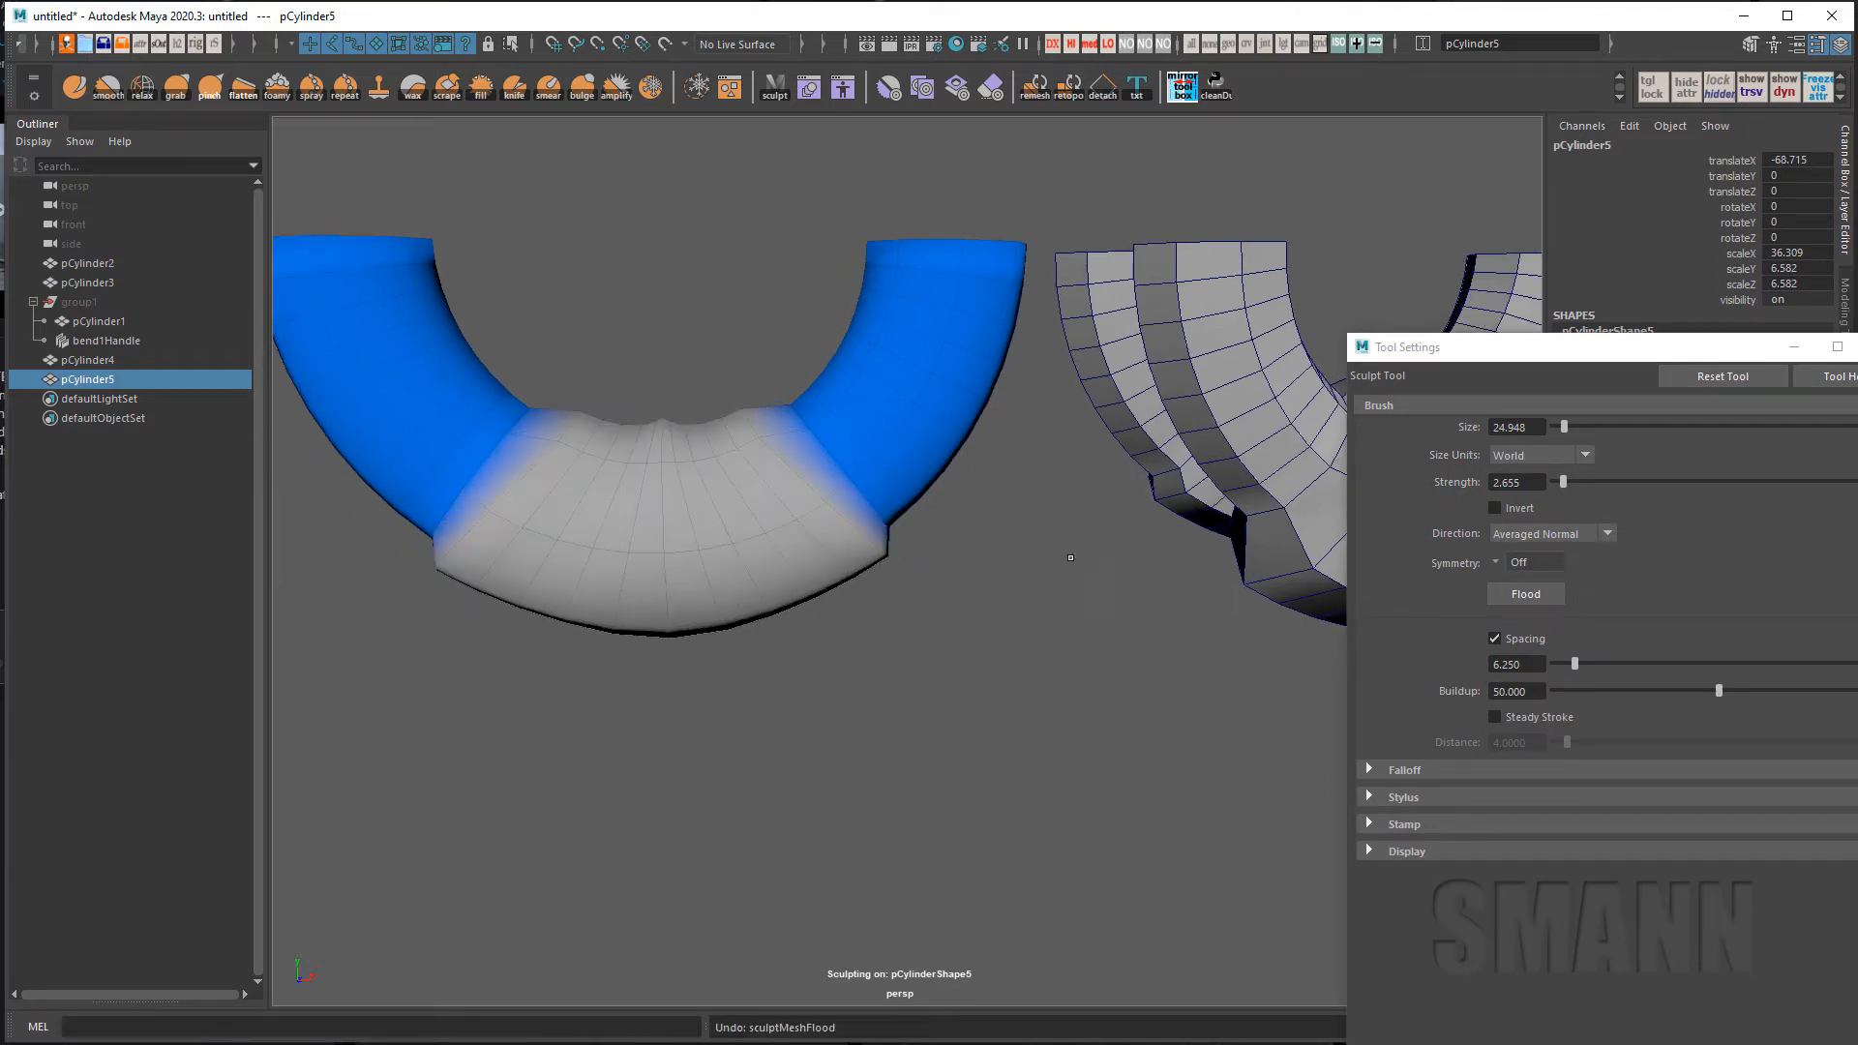
Set the sculpt direction to Center Normal, try flooding the middle section twice and undo both floods.
click(1560, 535)
click(1572, 555)
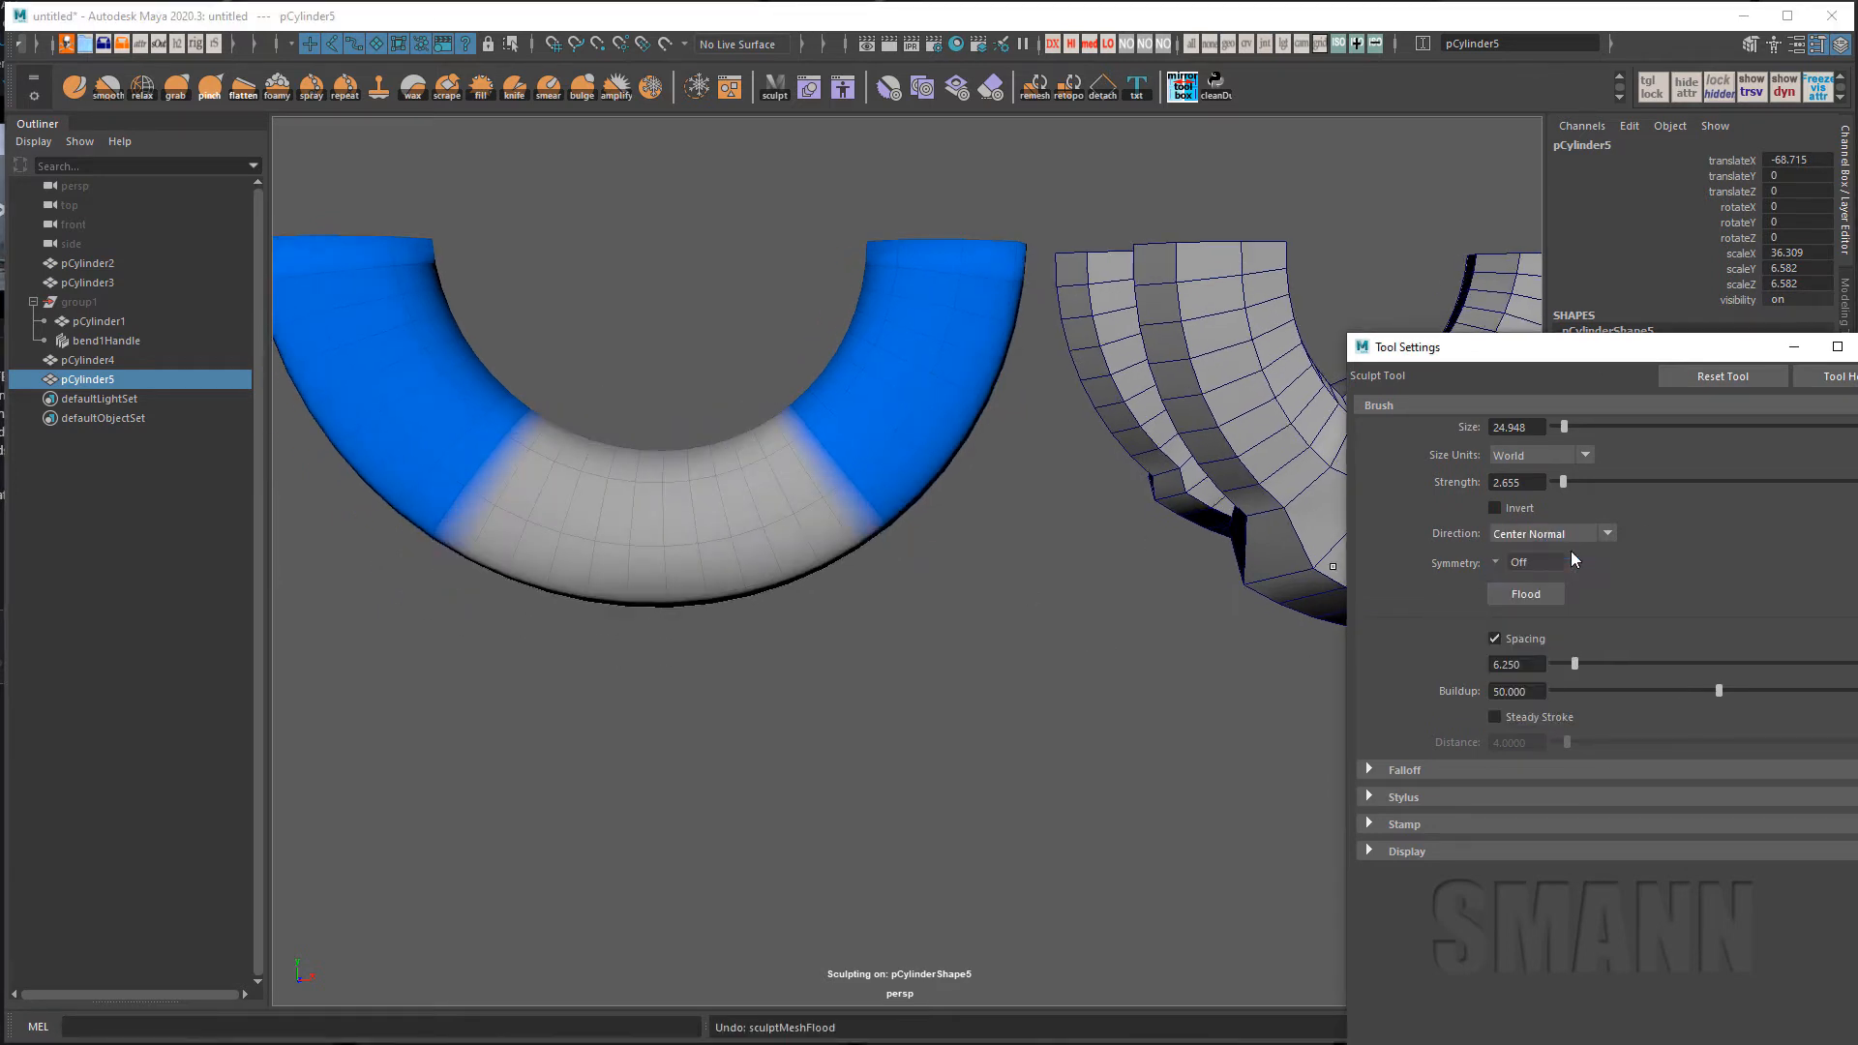
click(1538, 600)
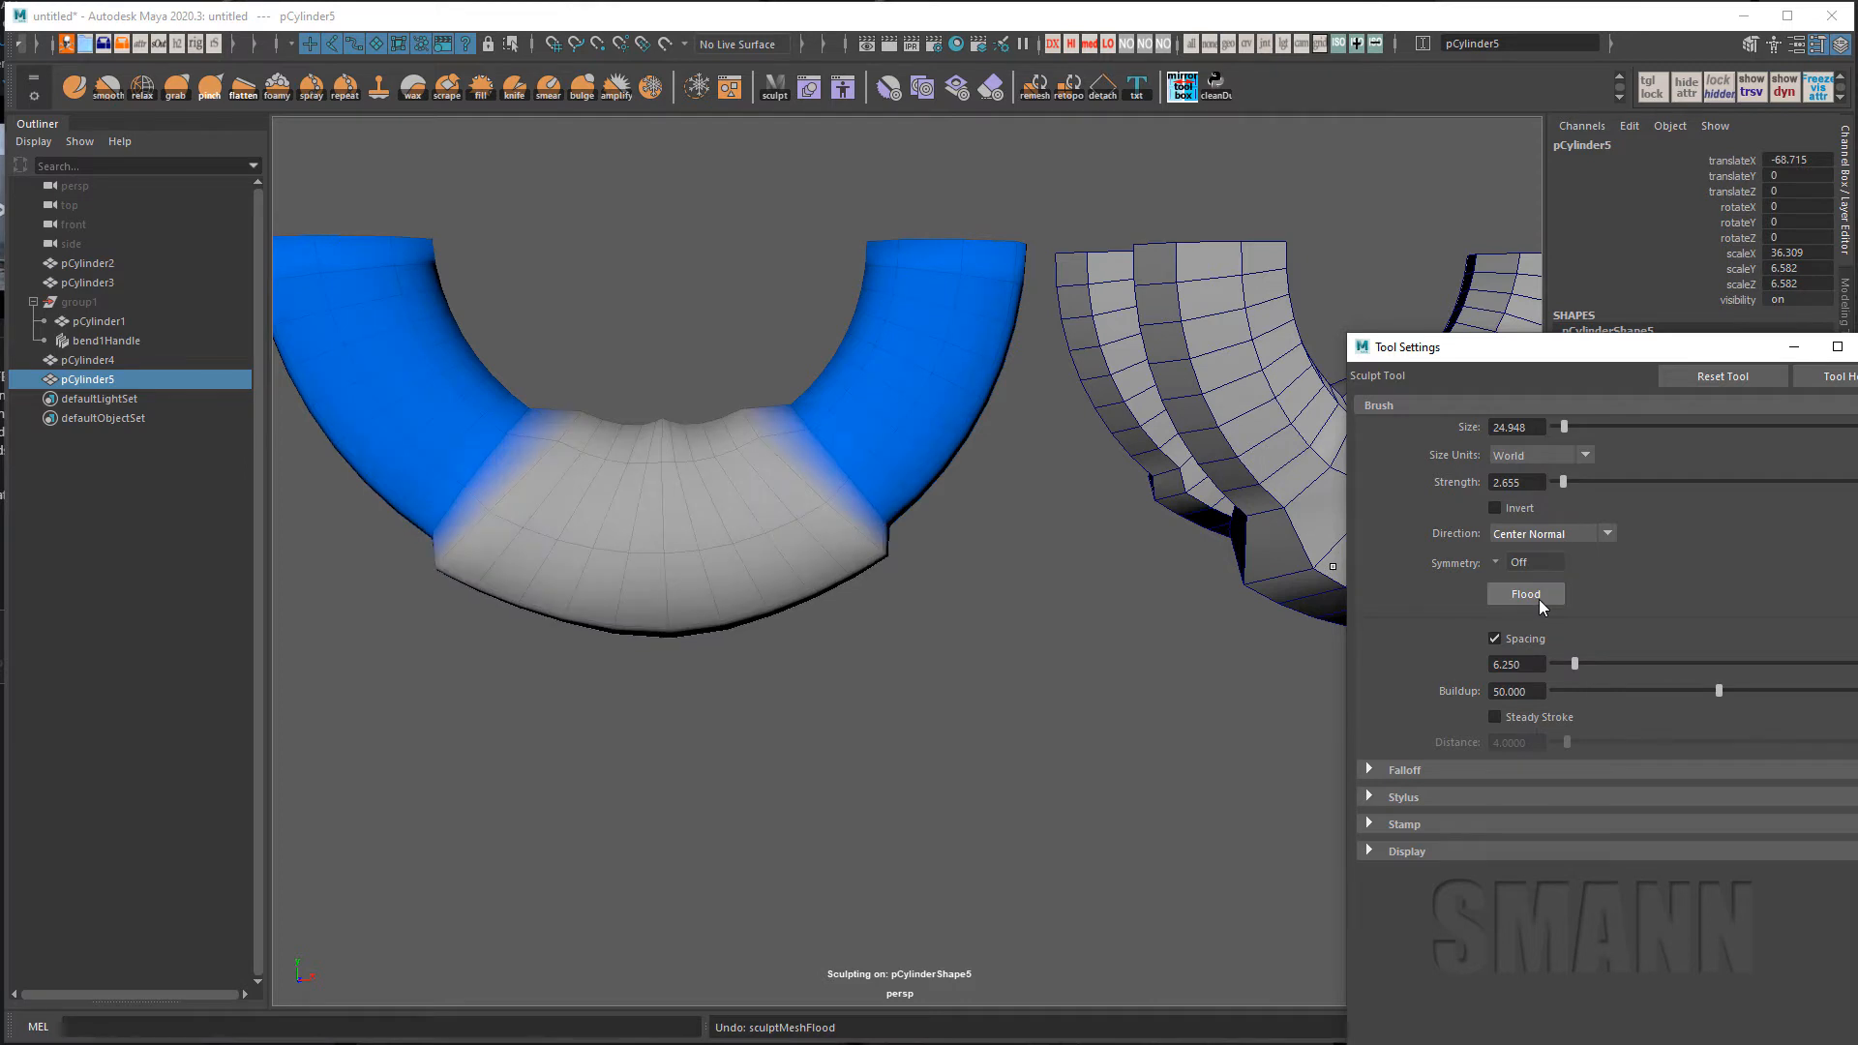
click(1538, 600)
alt+middle_drag(1190, 658, 1221, 654)
key(ctrl+z)
key(ctrl+z)
Try flooding the middle section with the direction set to Vertex Normal, then undo the flood.
click(1593, 536)
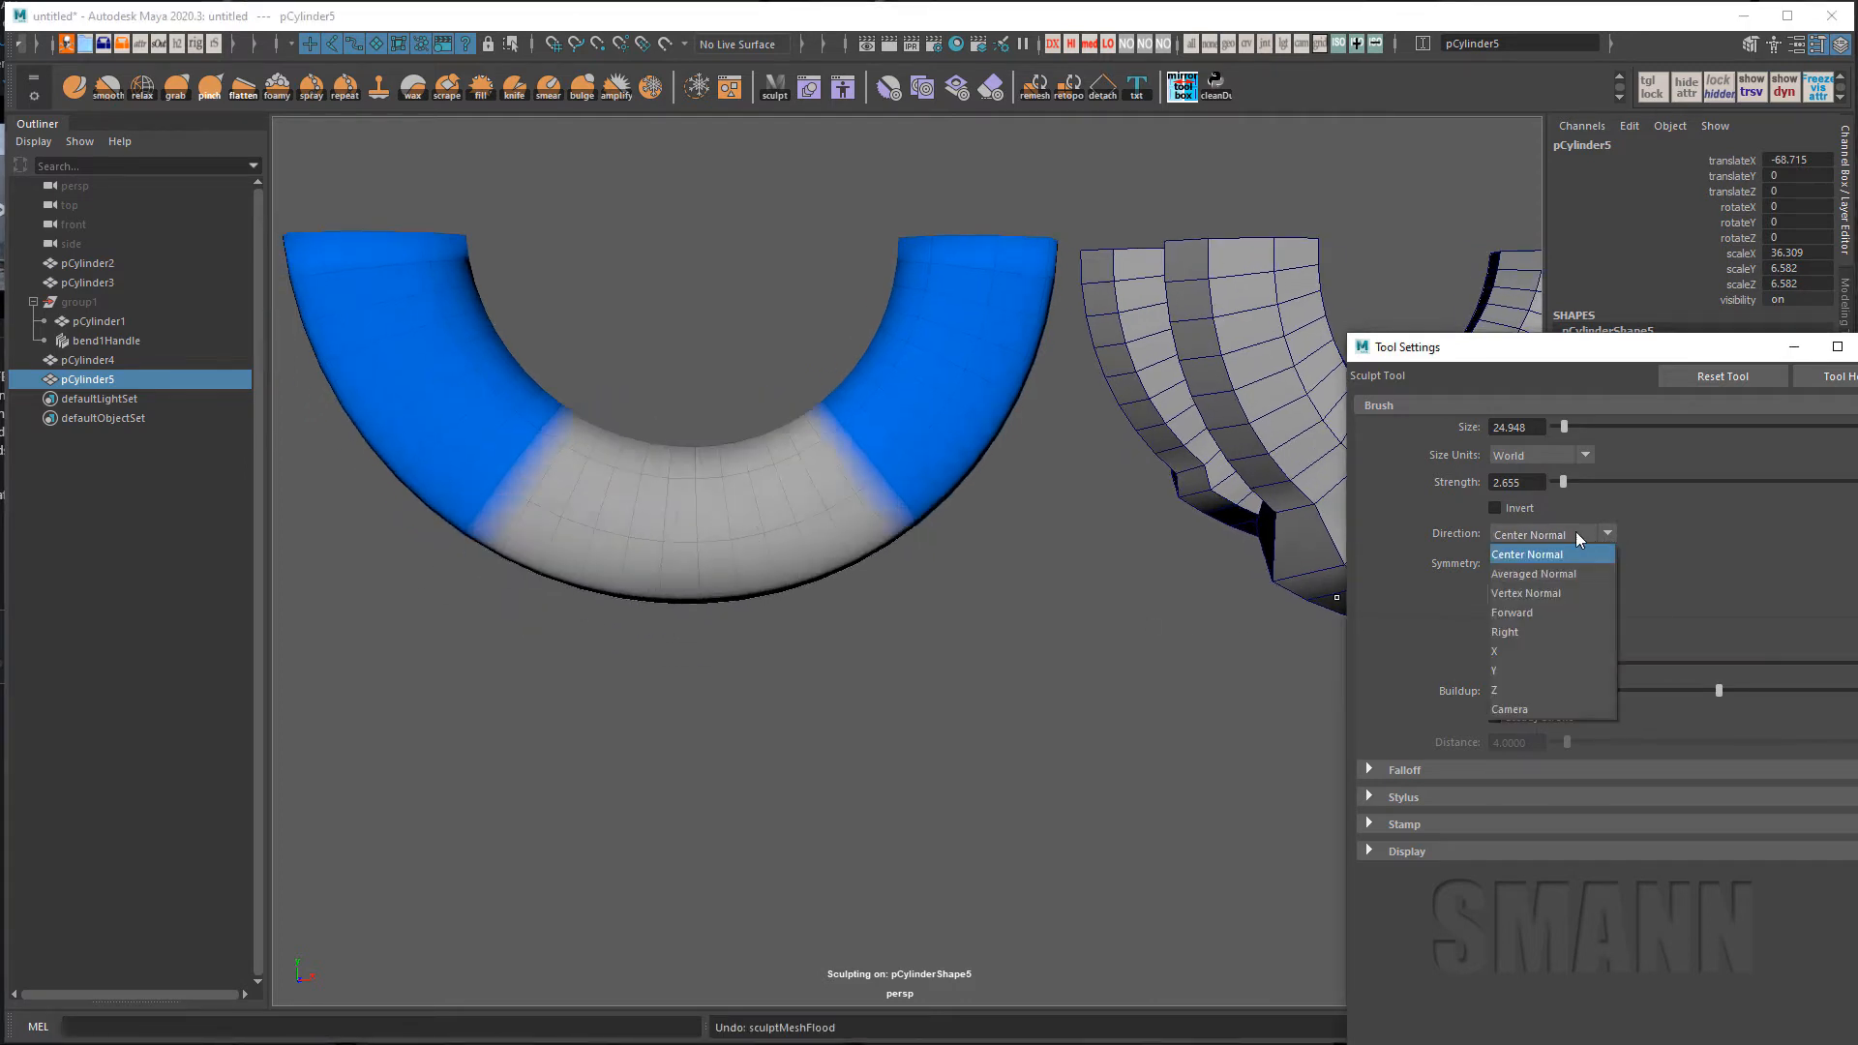
click(1570, 593)
click(1541, 594)
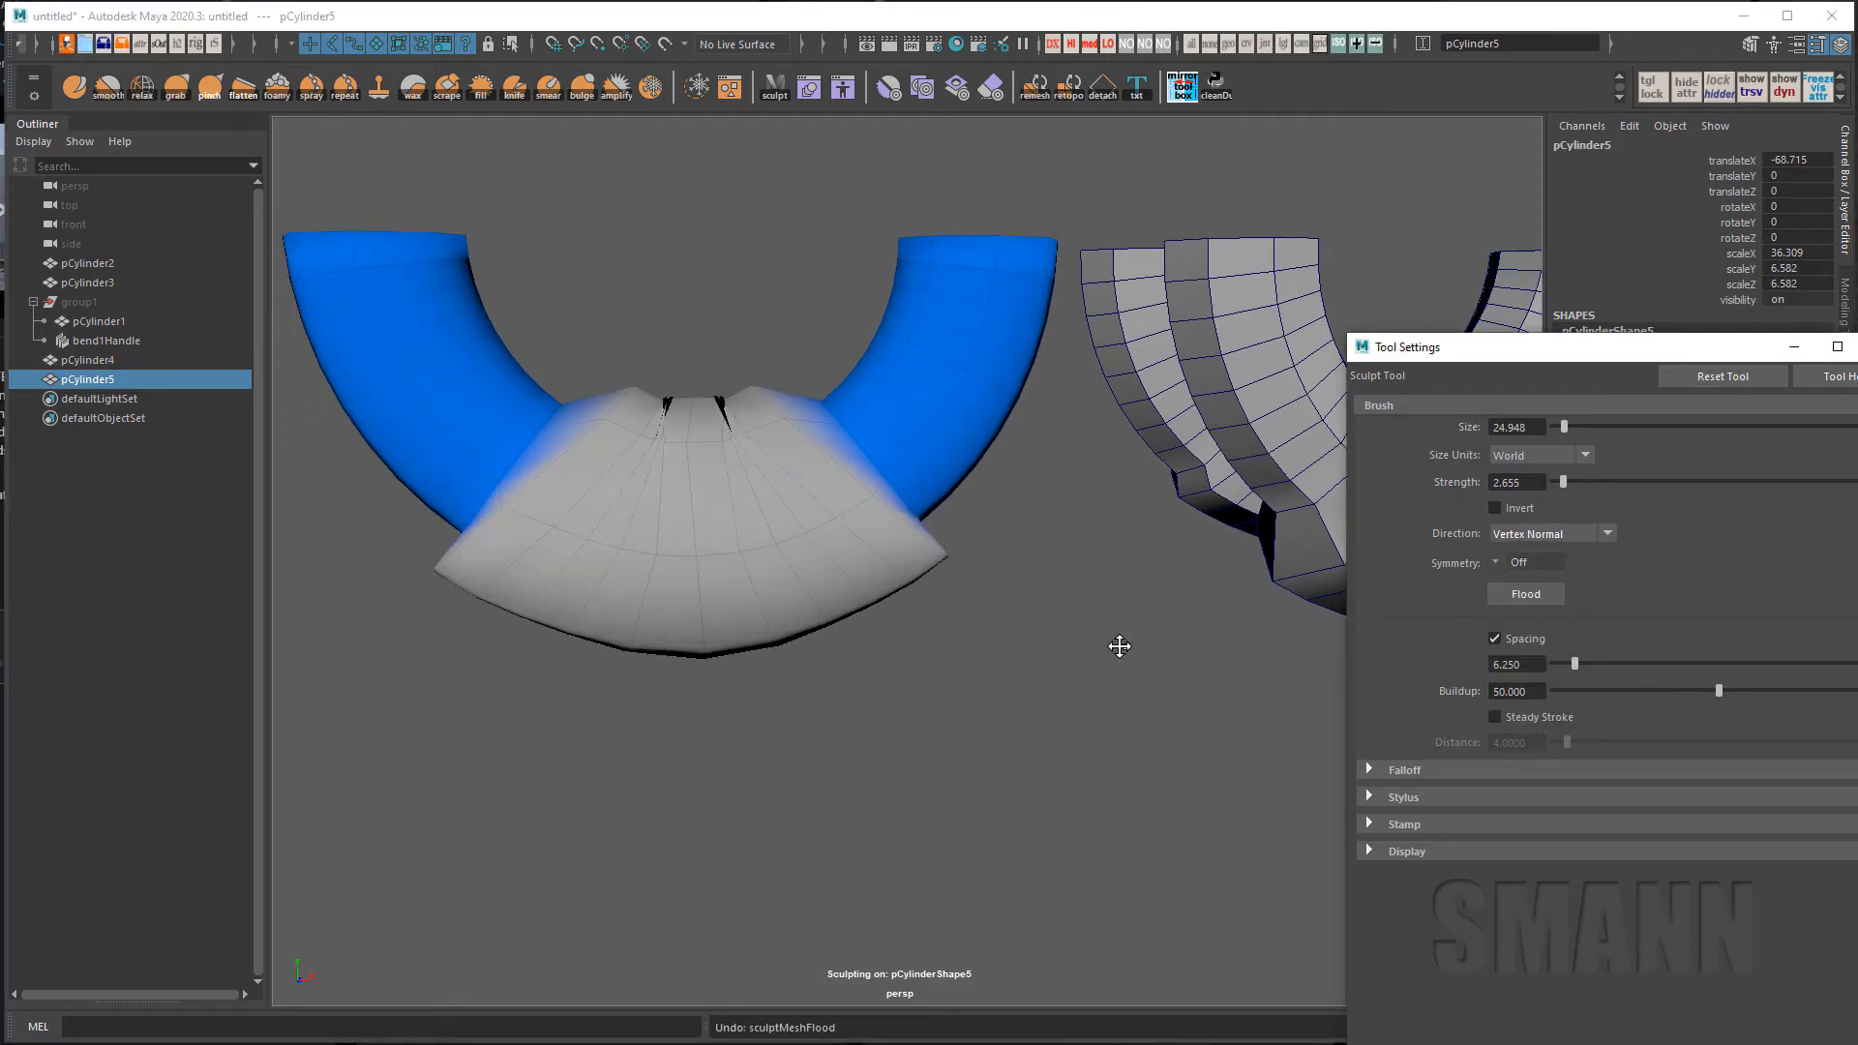
key(ctrl+z)
Switch the direction back to Center Normal, flood the middle section once for comparison and undo it.
click(1575, 535)
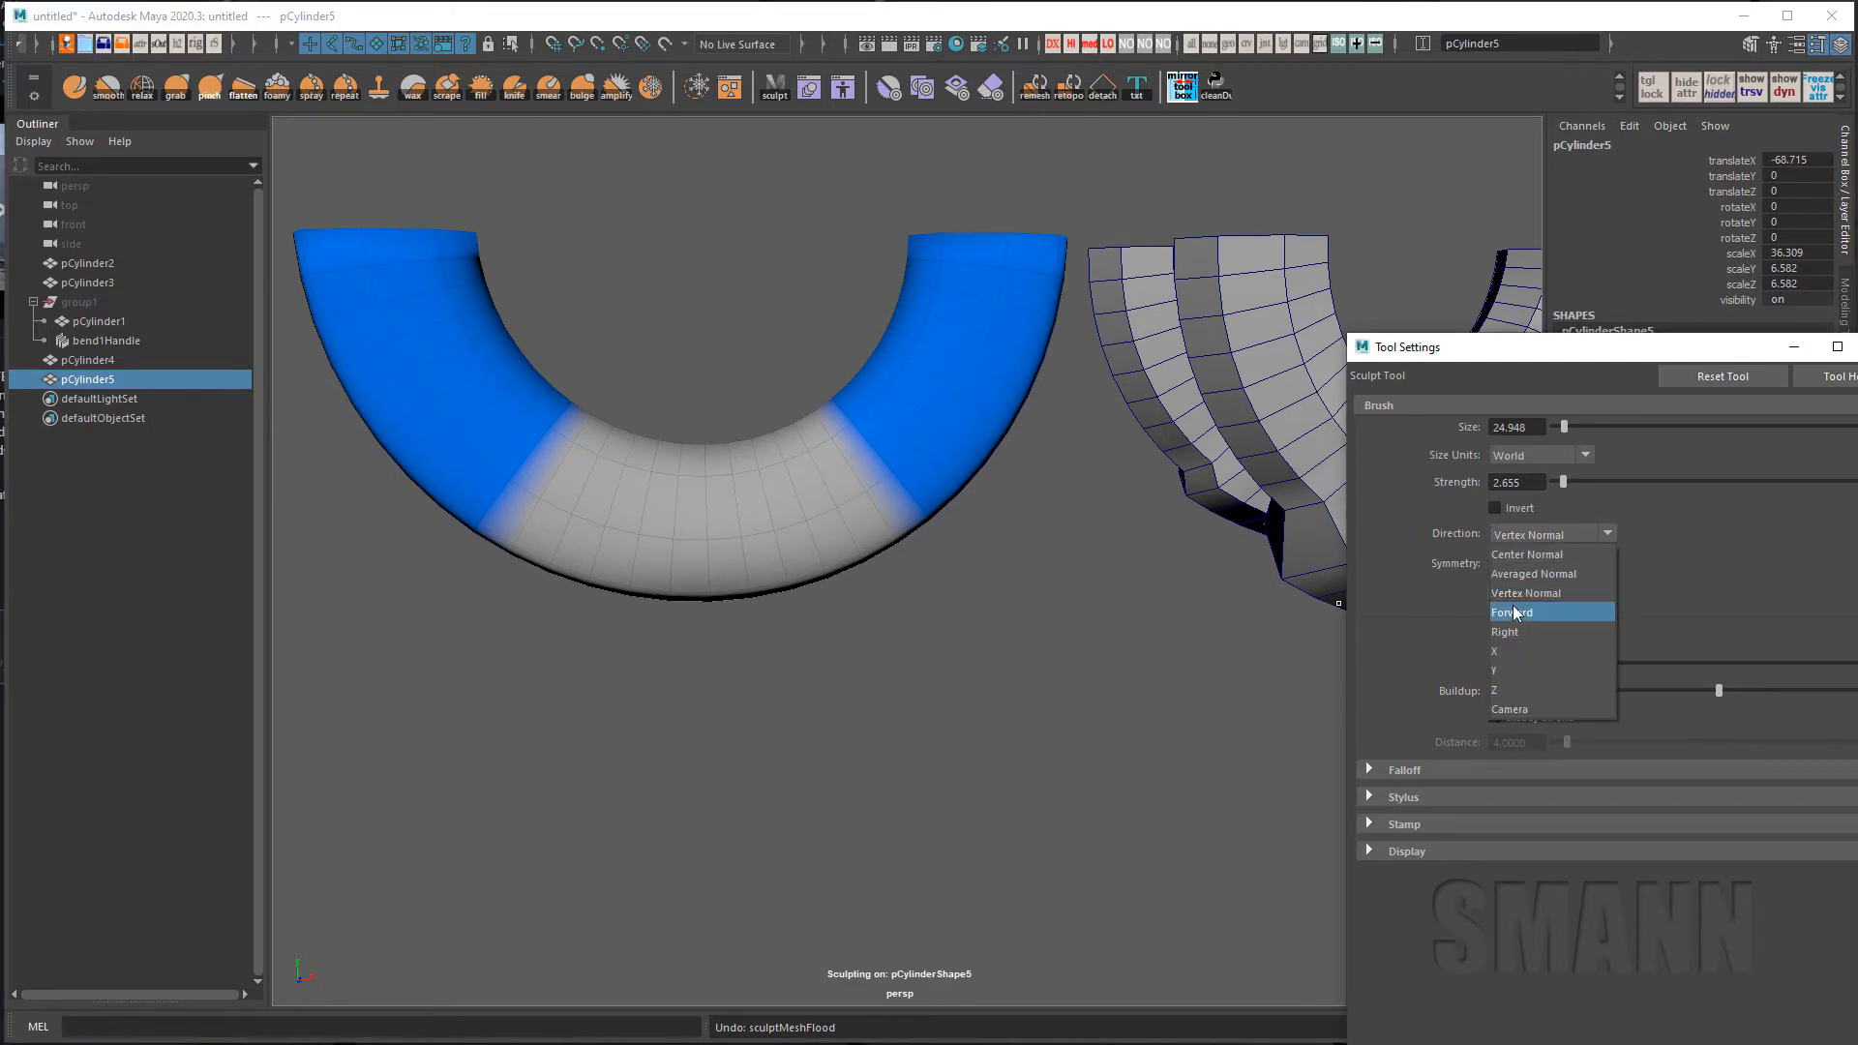
click(1548, 554)
click(1545, 597)
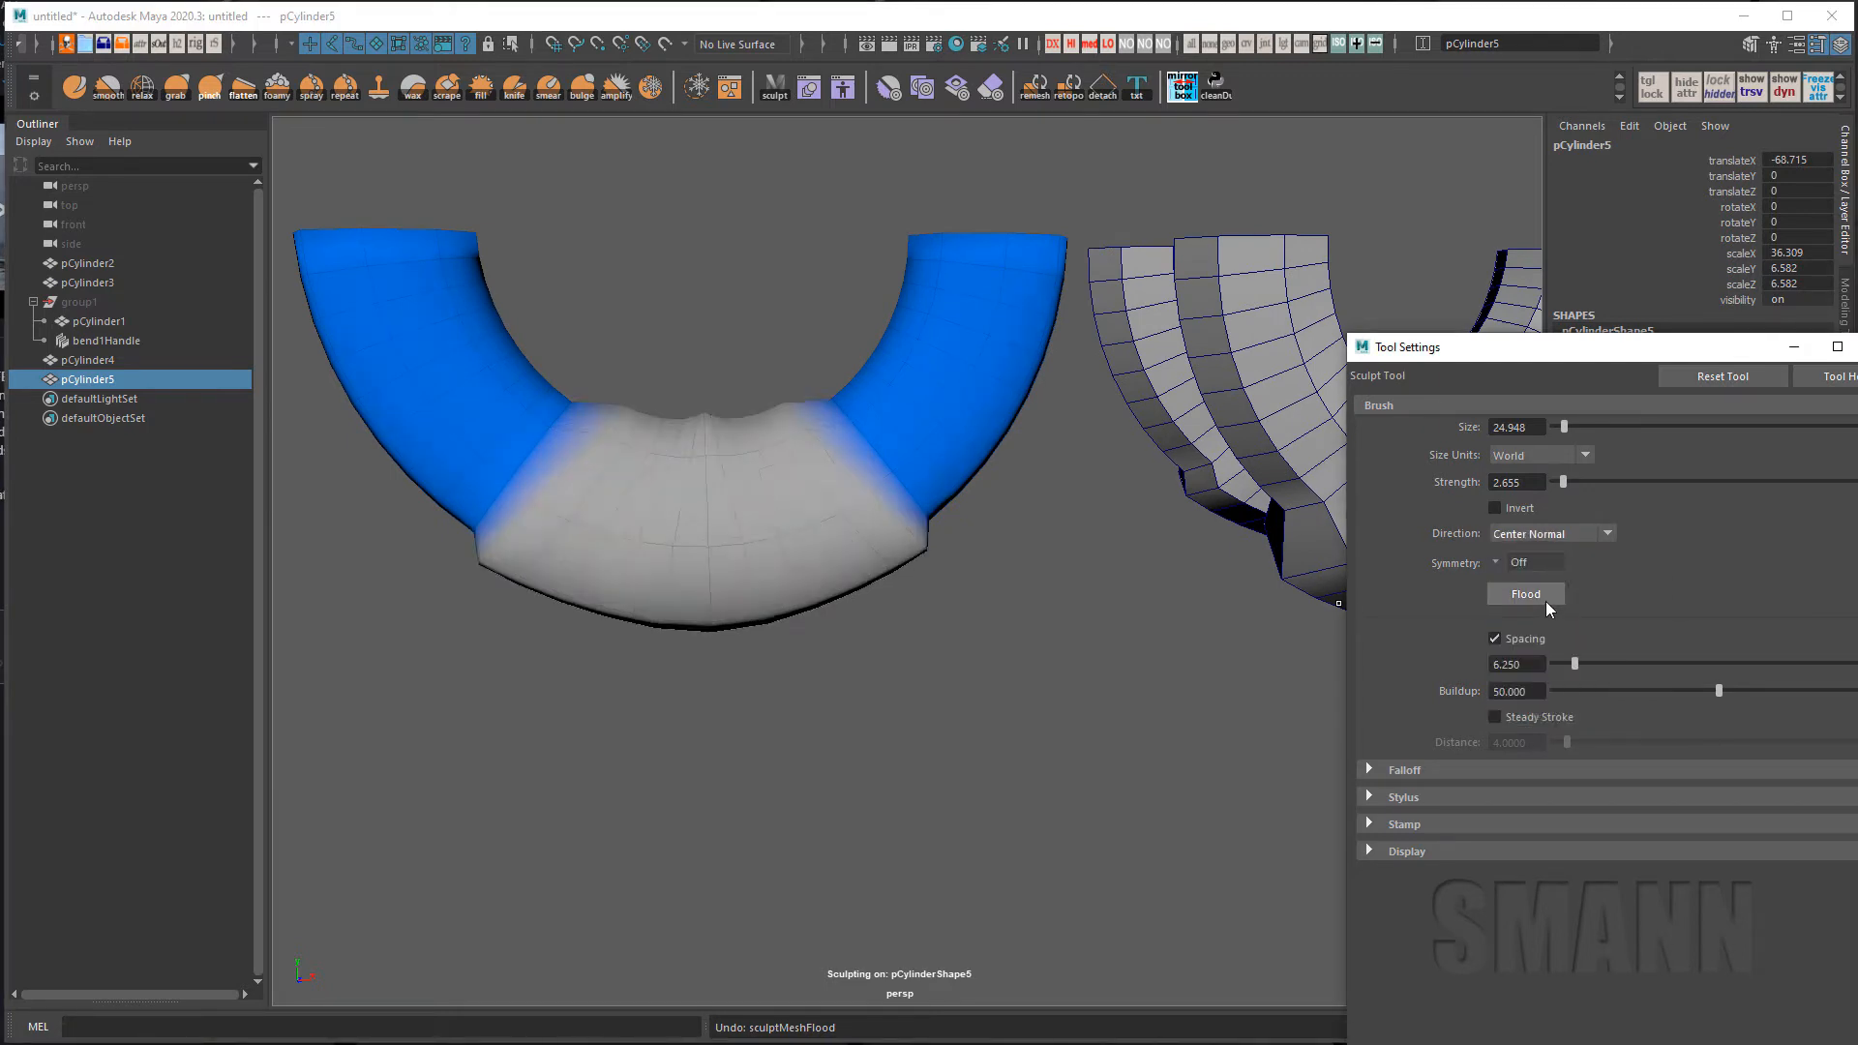
key(ctrl+z)
Try flooding the middle section once with Averaged Normal, then change the direction to Vertex Normal and undo the flood.
click(1564, 532)
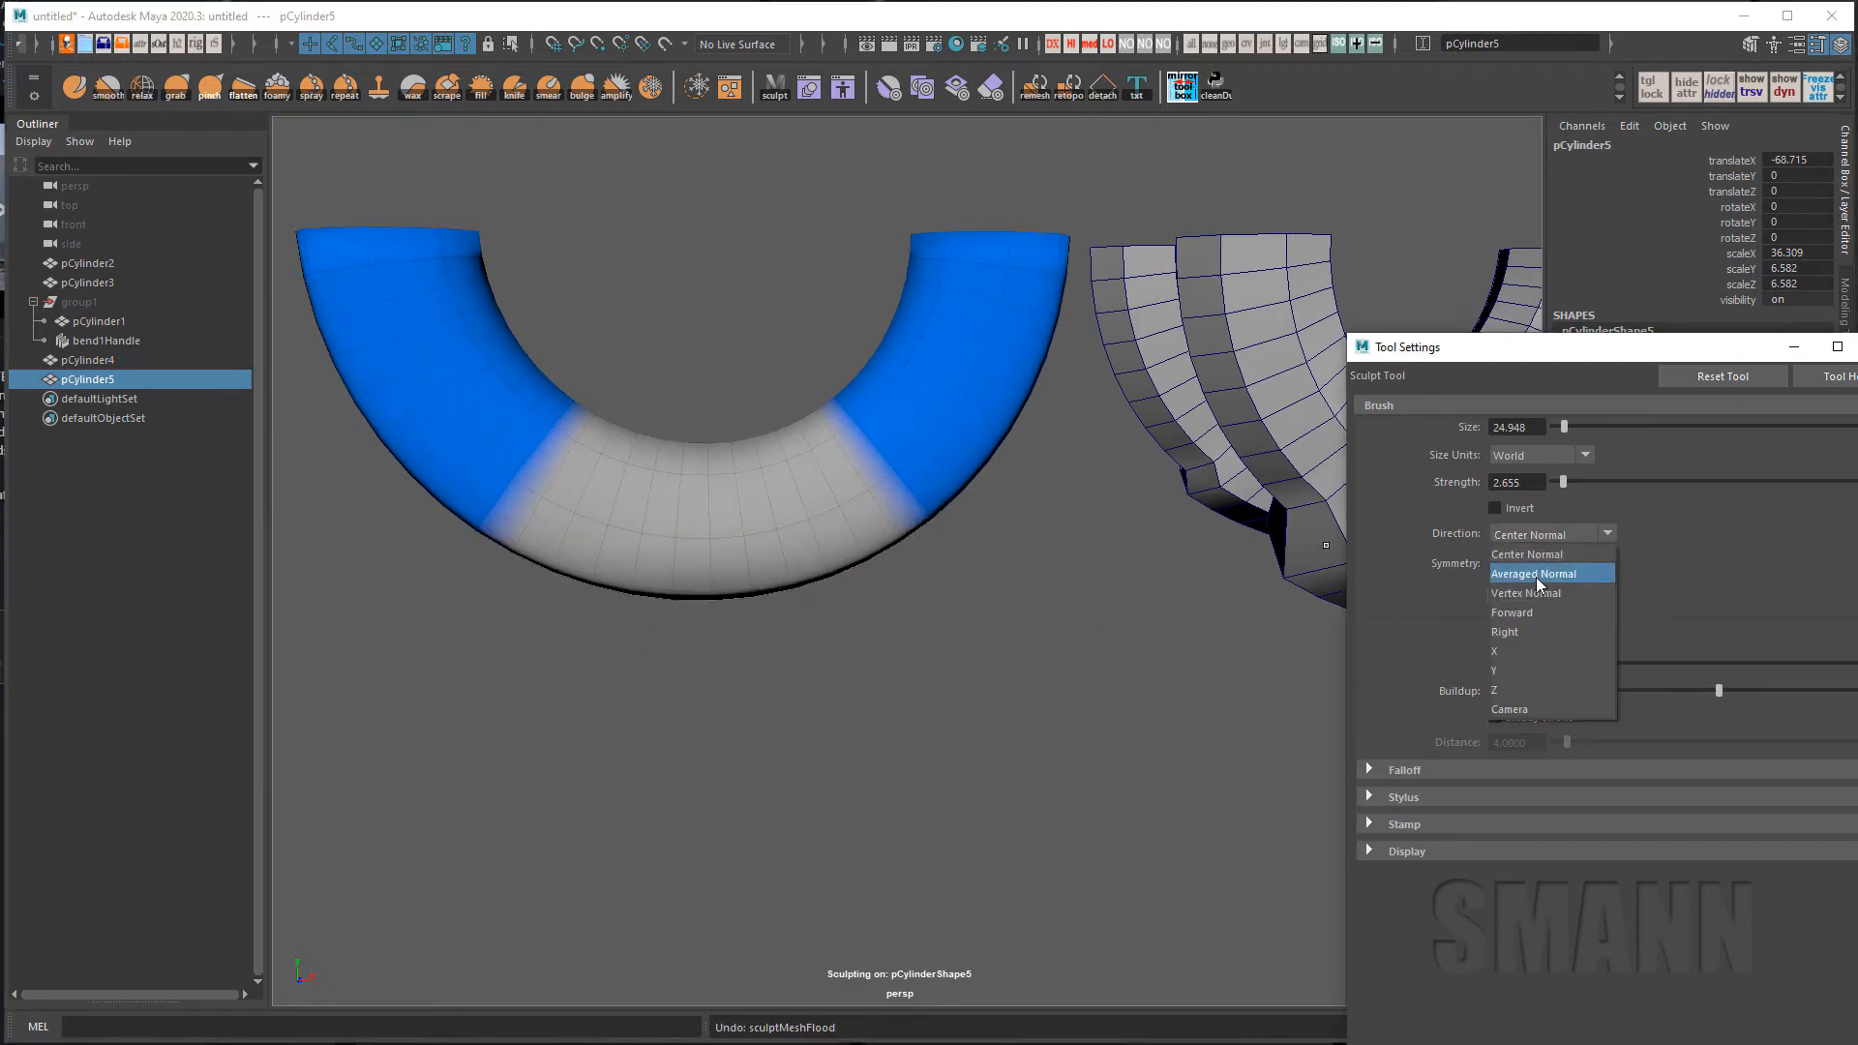
click(1548, 571)
click(1526, 594)
click(1547, 537)
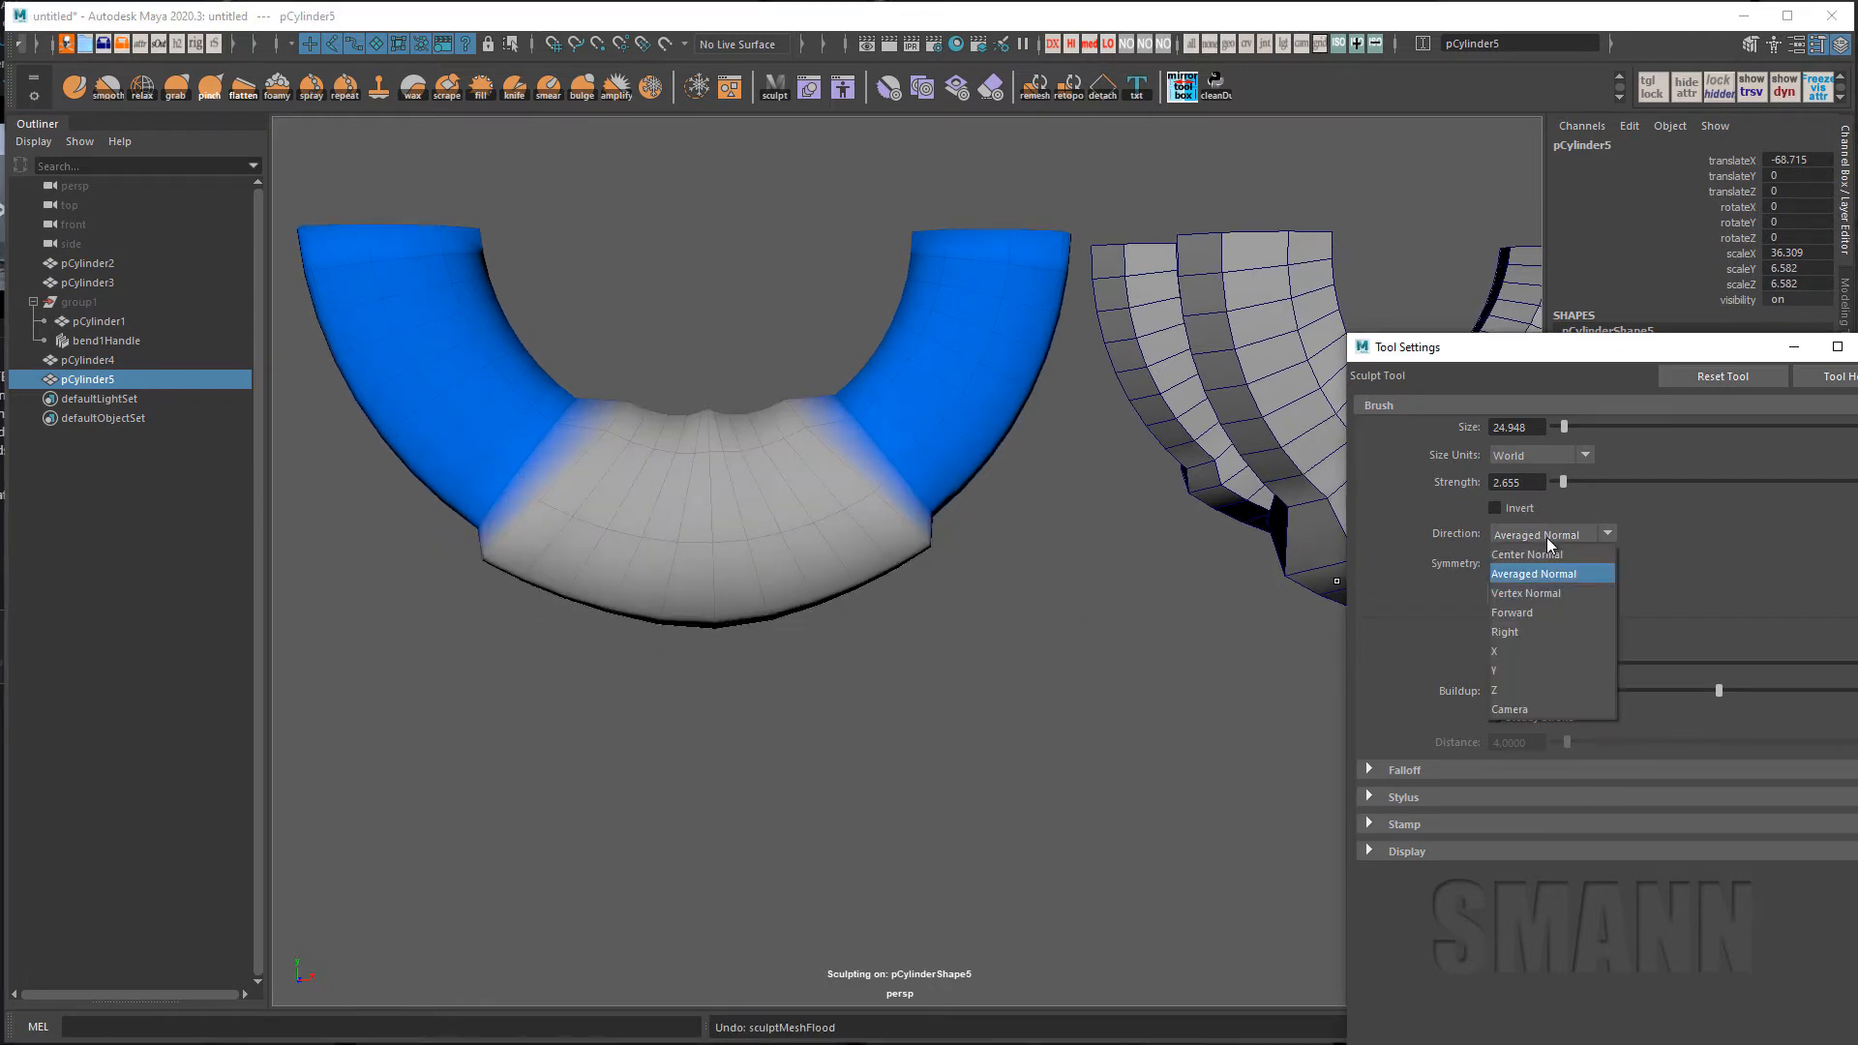
click(1548, 594)
key(ctrl+z)
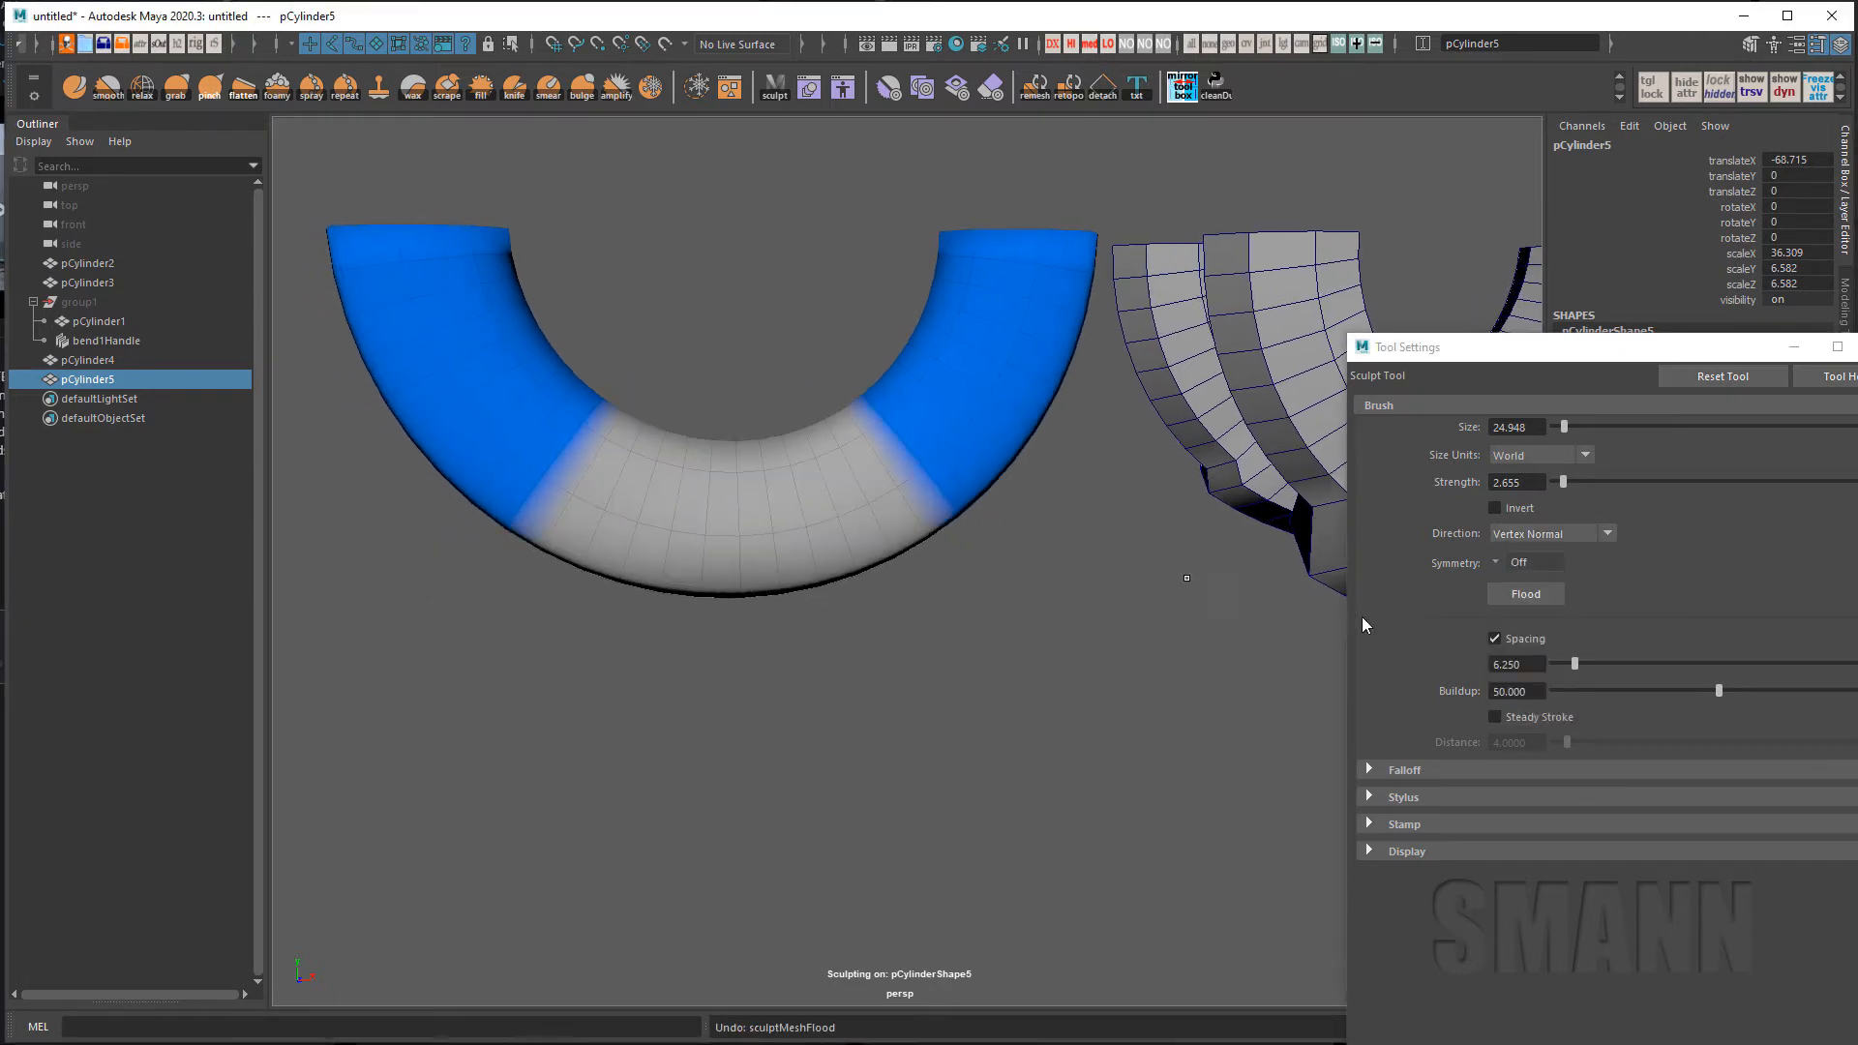
Try flooding the middle section twice with the Vertex Normal direction and undo both floods.
click(1539, 601)
click(1531, 600)
alt+middle_drag(1199, 614, 1119, 614)
key(ctrl+z)
key(ctrl+z)
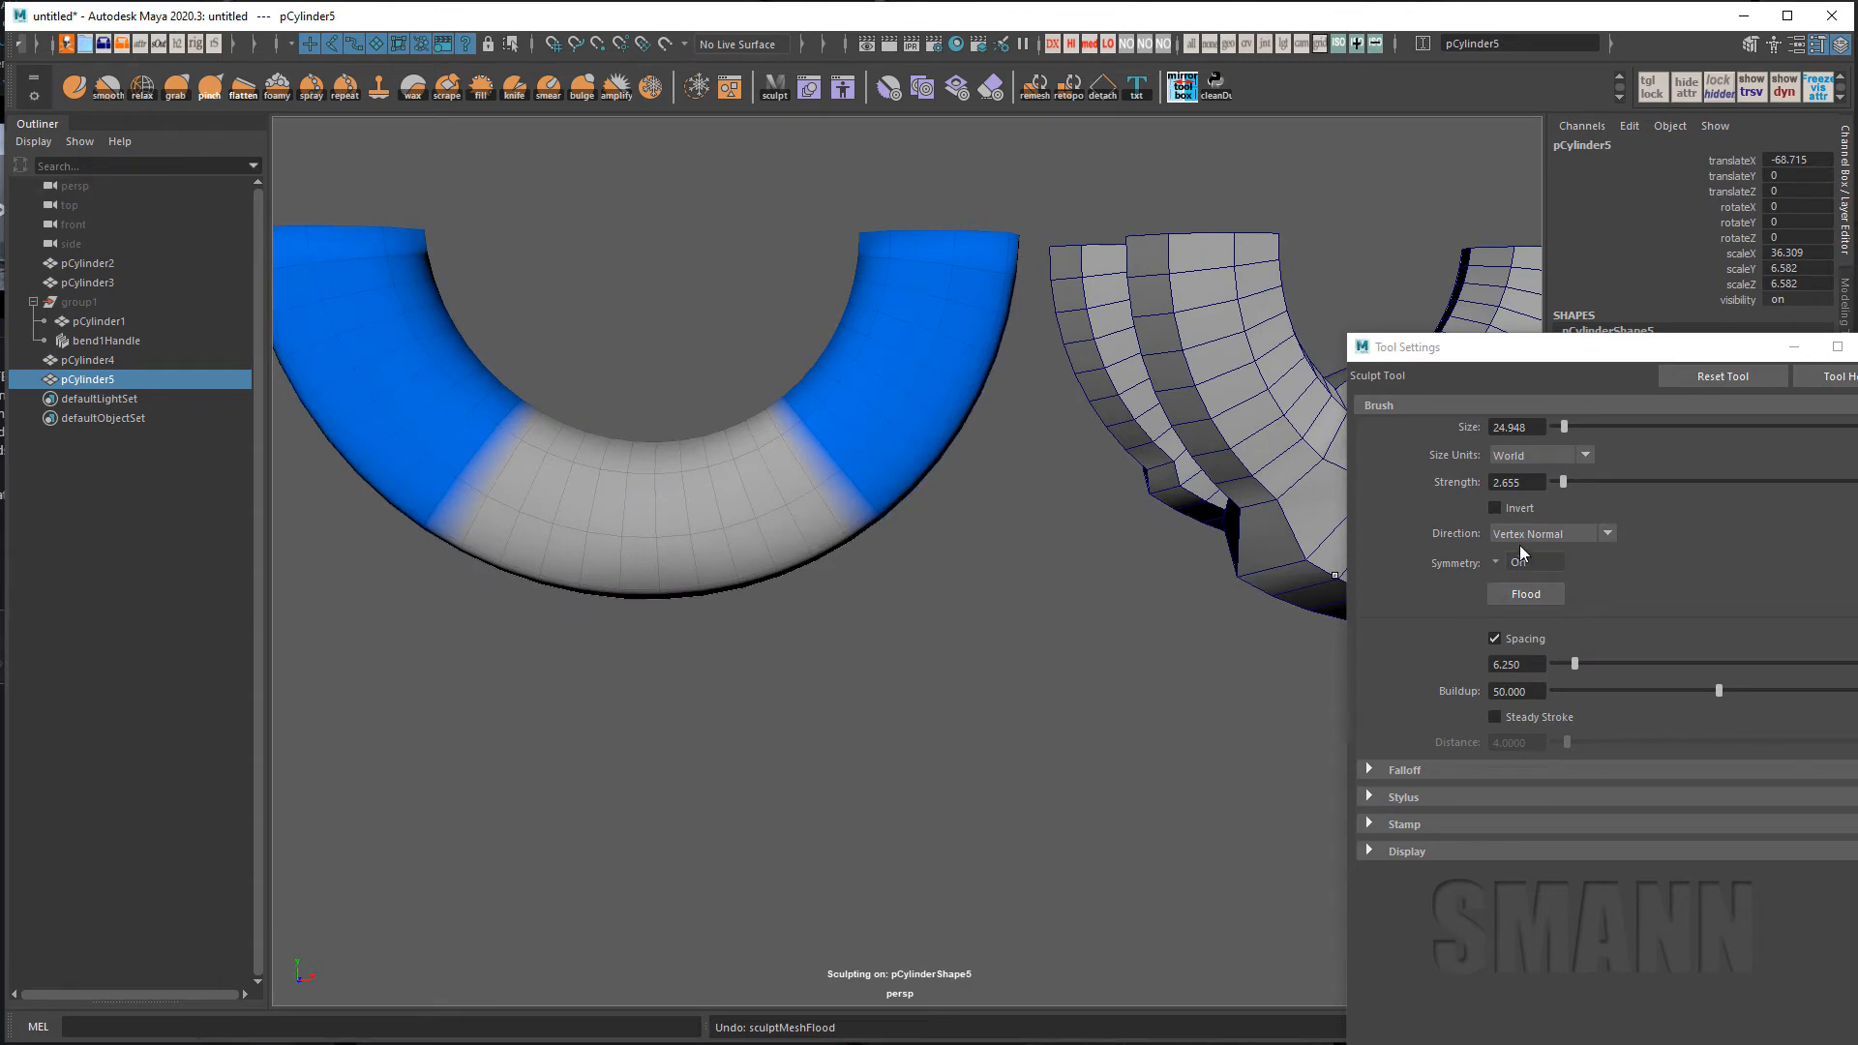
Change the sculpt direction to Forward, try flooding the middle section twice and undo both floods.
click(1520, 537)
click(1540, 617)
click(1536, 594)
click(1537, 594)
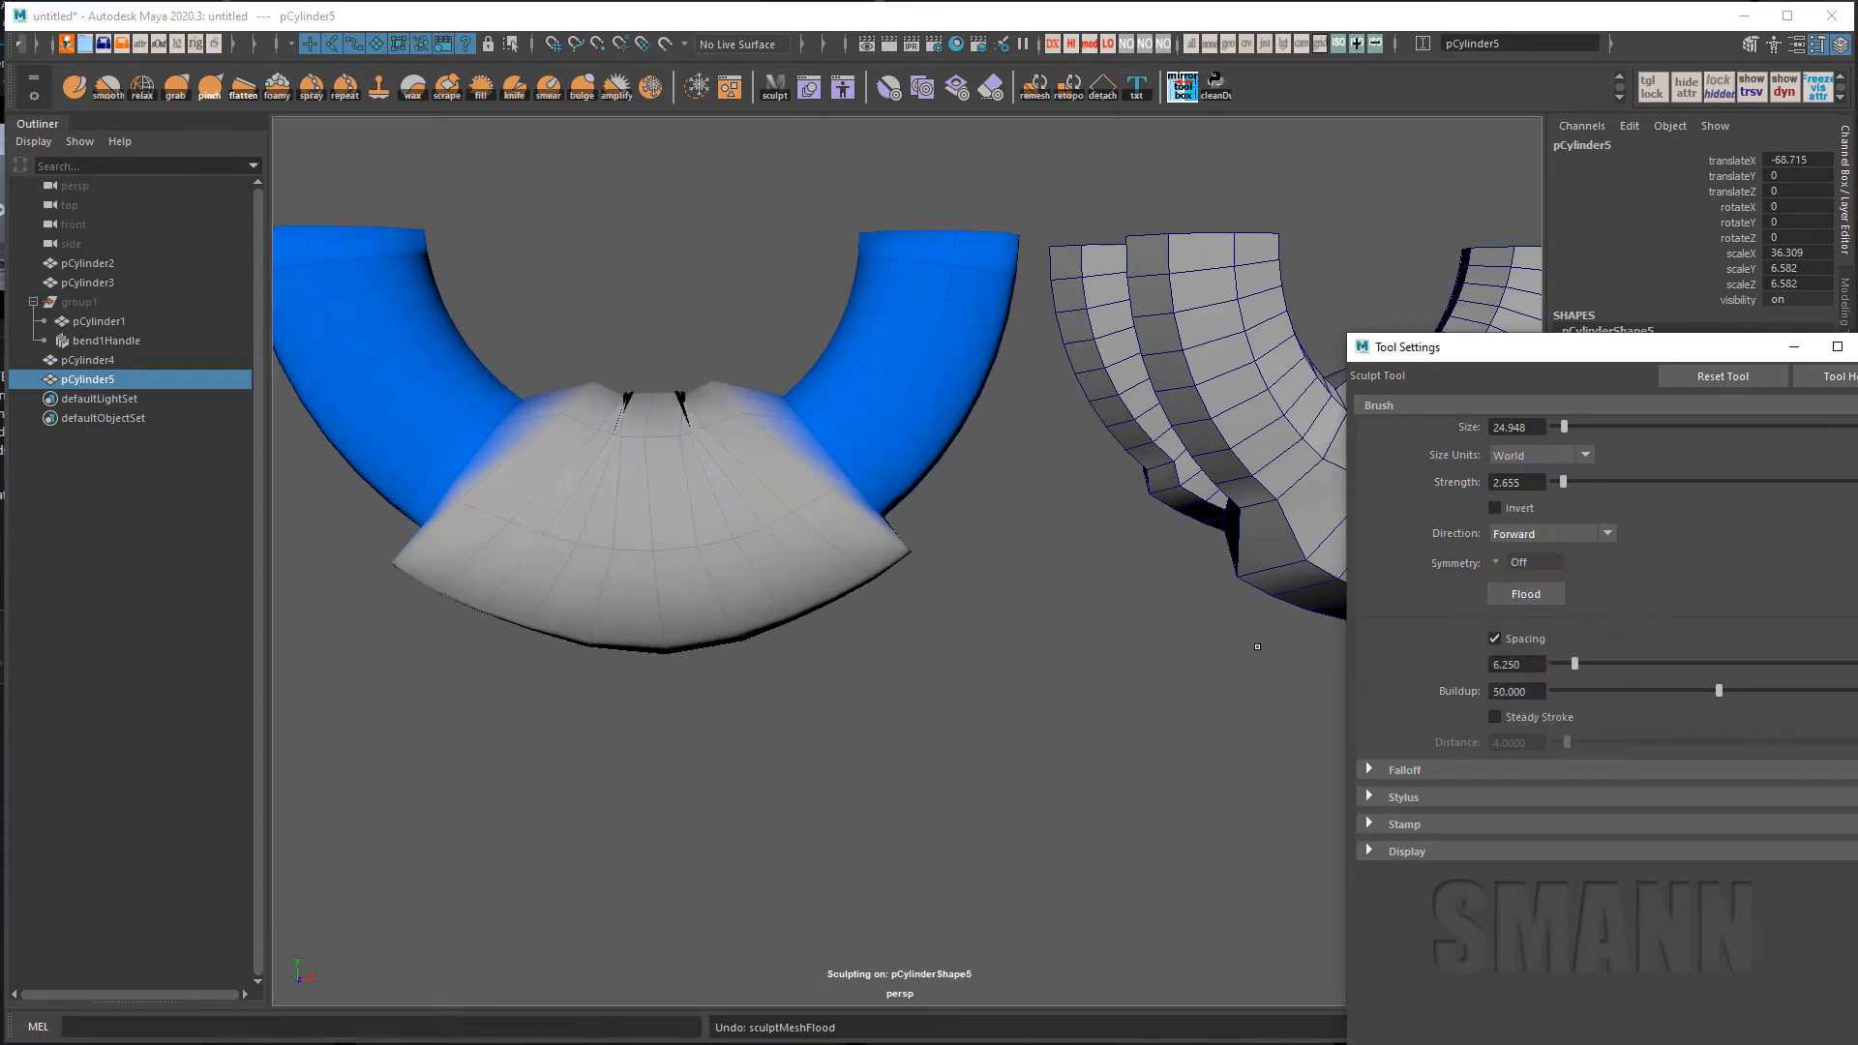
mouse_move(1252, 642)
alt+mouse_down()
mouse_move(1090, 671)
mouse_move(1234, 634)
alt+mouse_up()
key(ctrl+z)
key(ctrl+z)
Set the sculpt direction to Right, try two floods on the middle section and undo them.
click(1571, 528)
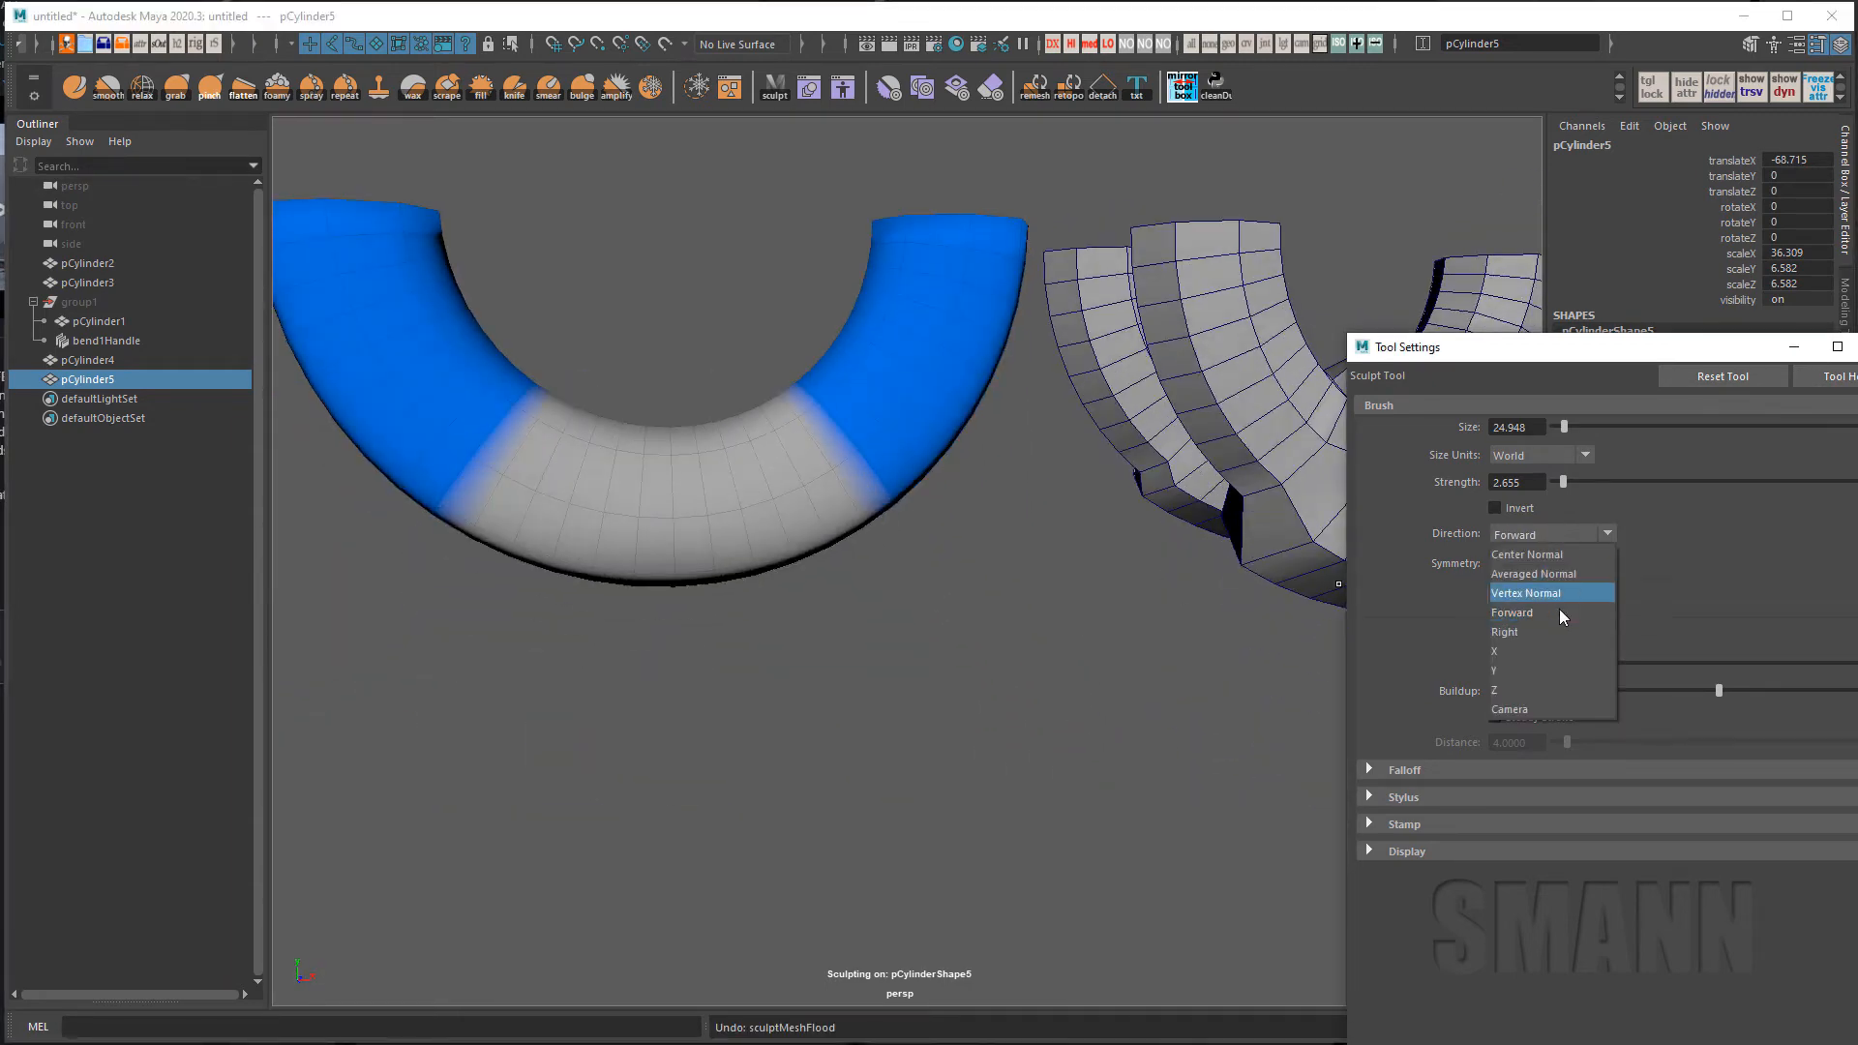
click(1558, 629)
click(1540, 595)
click(1540, 594)
alt+drag(1221, 610, 1198, 617)
key(ctrl+z)
key(ctrl+z)
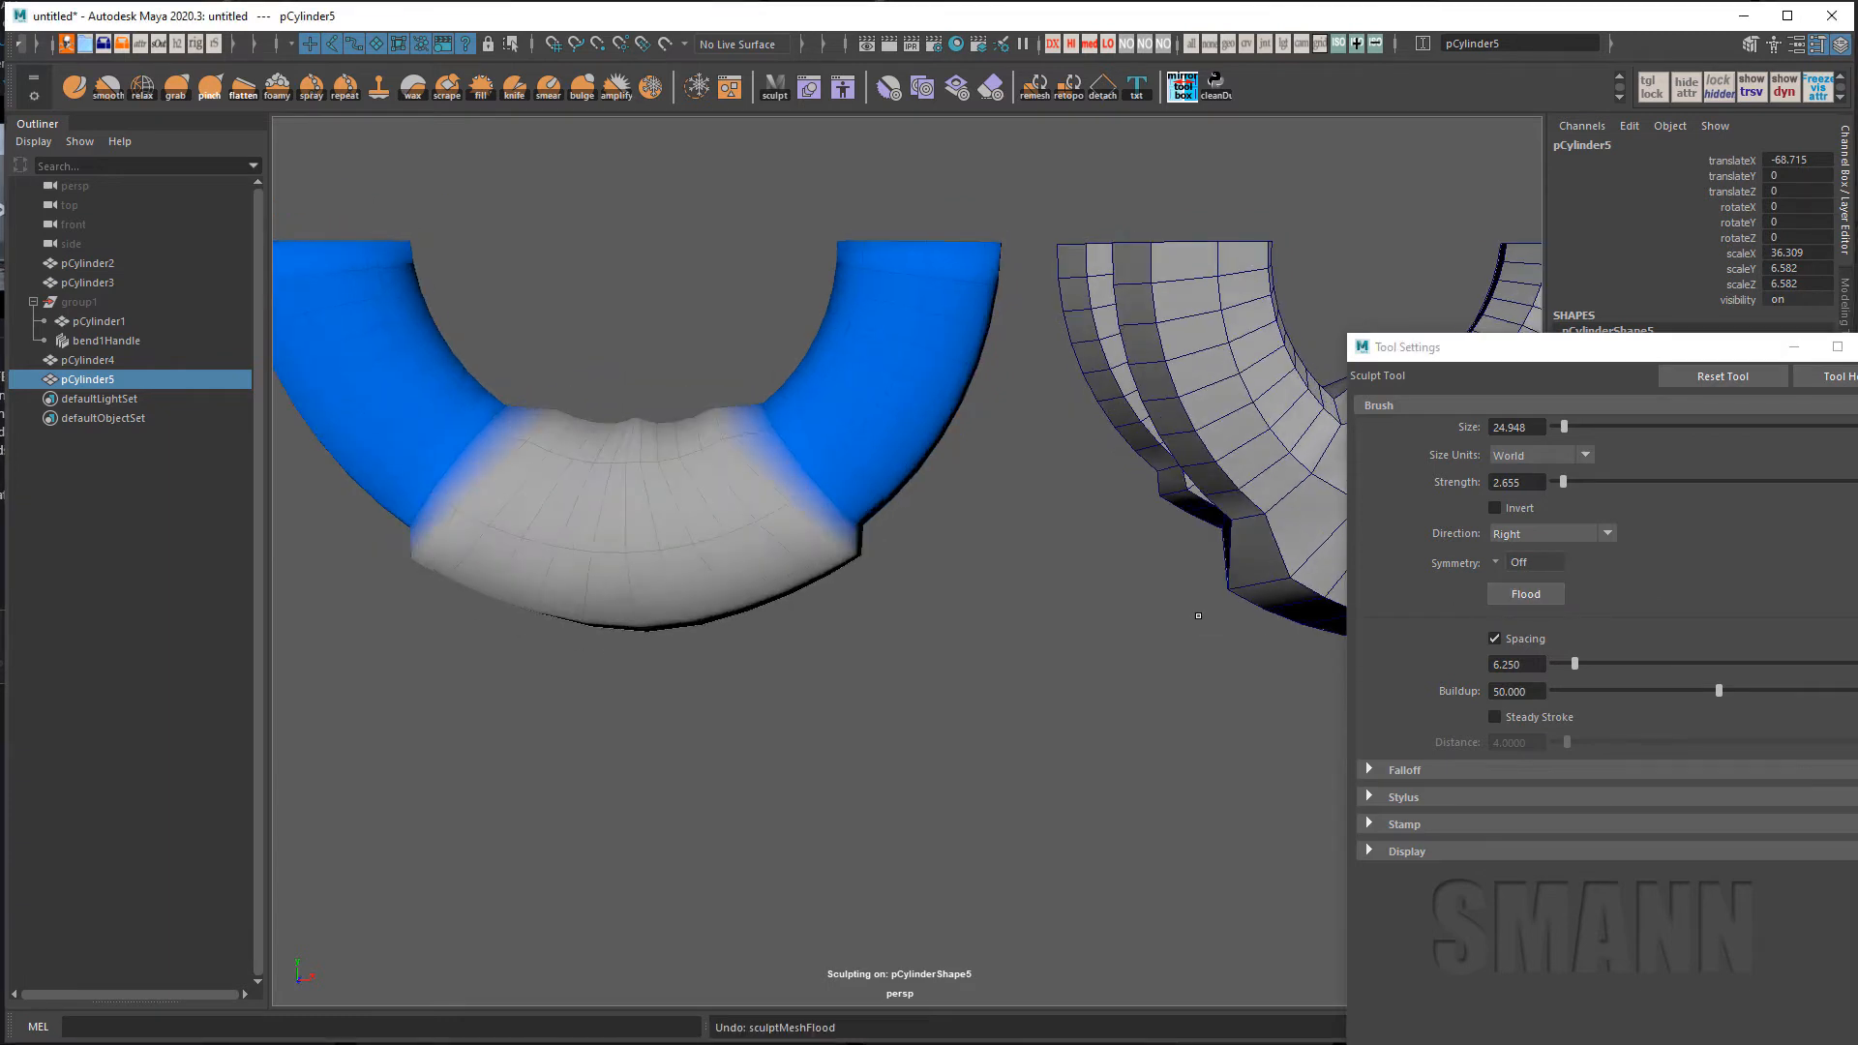
Switch the sculpt direction to Camera, try flooding the middle section three times and undo all three floods.
drag(1631, 339, 1416, 159)
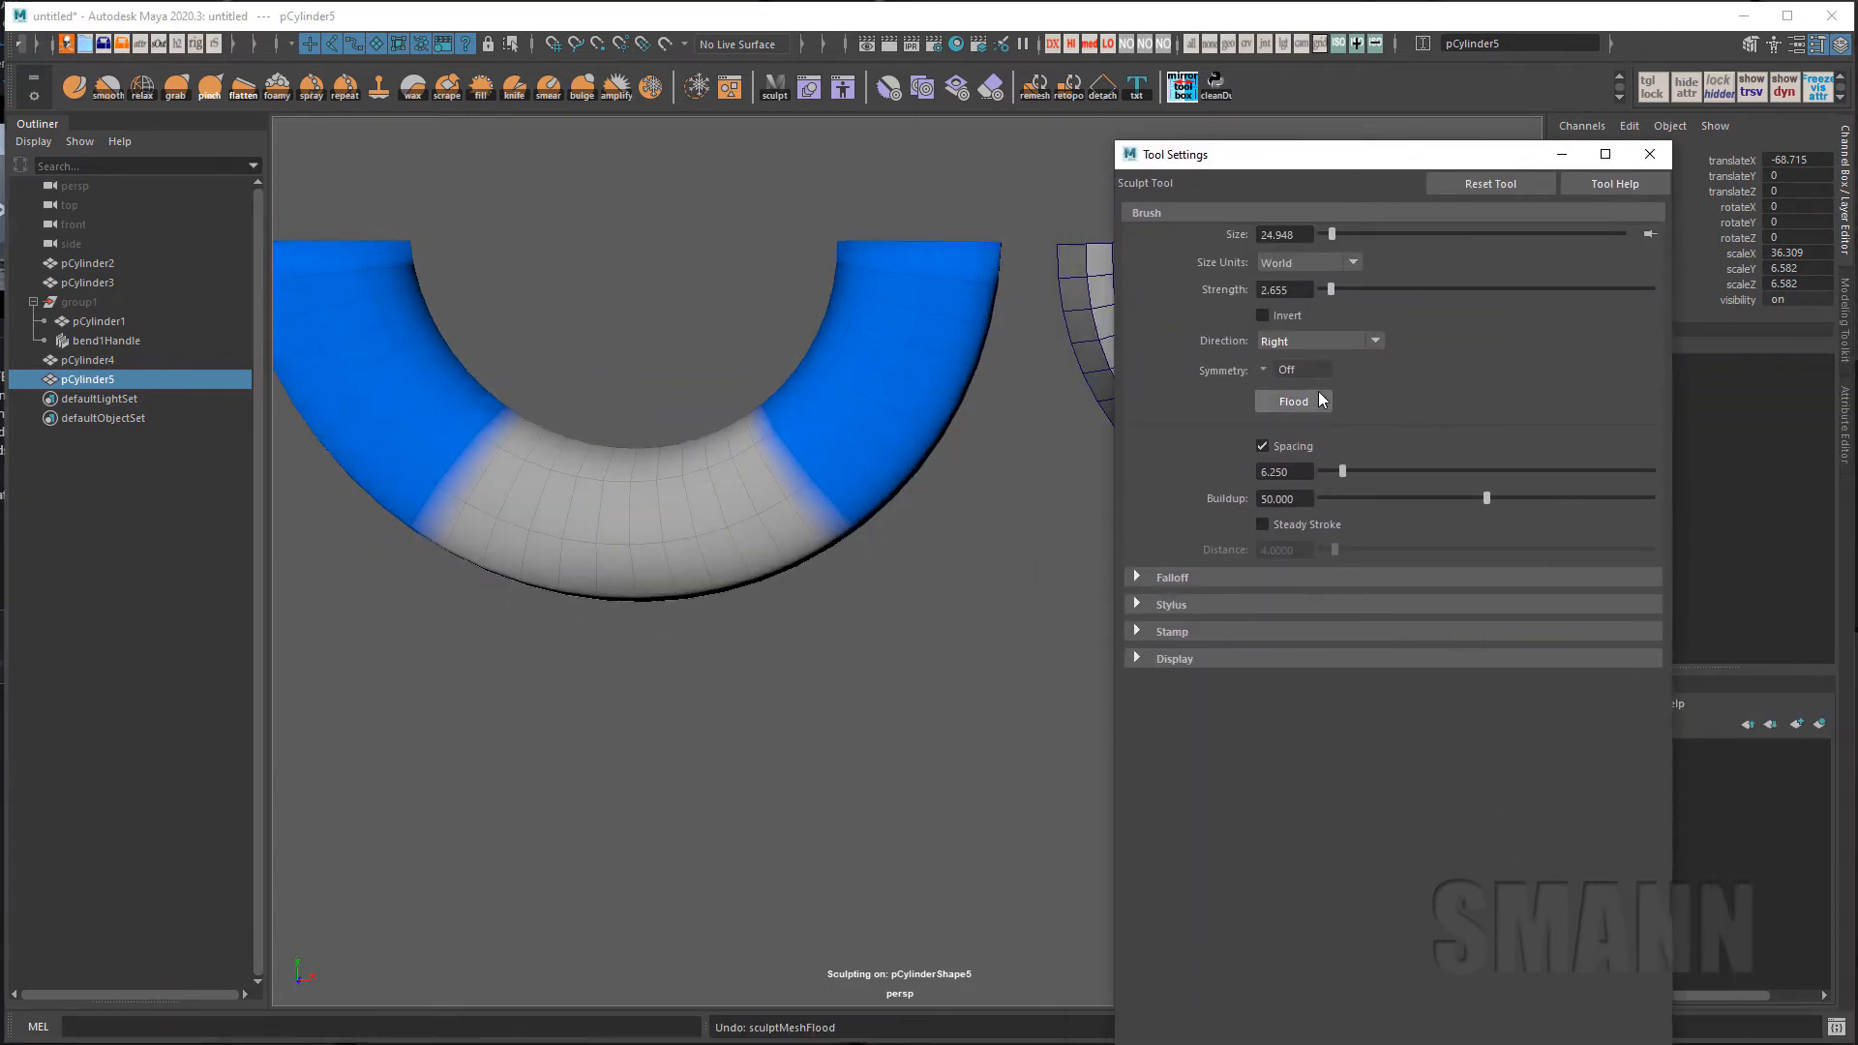
click(1316, 338)
click(1310, 493)
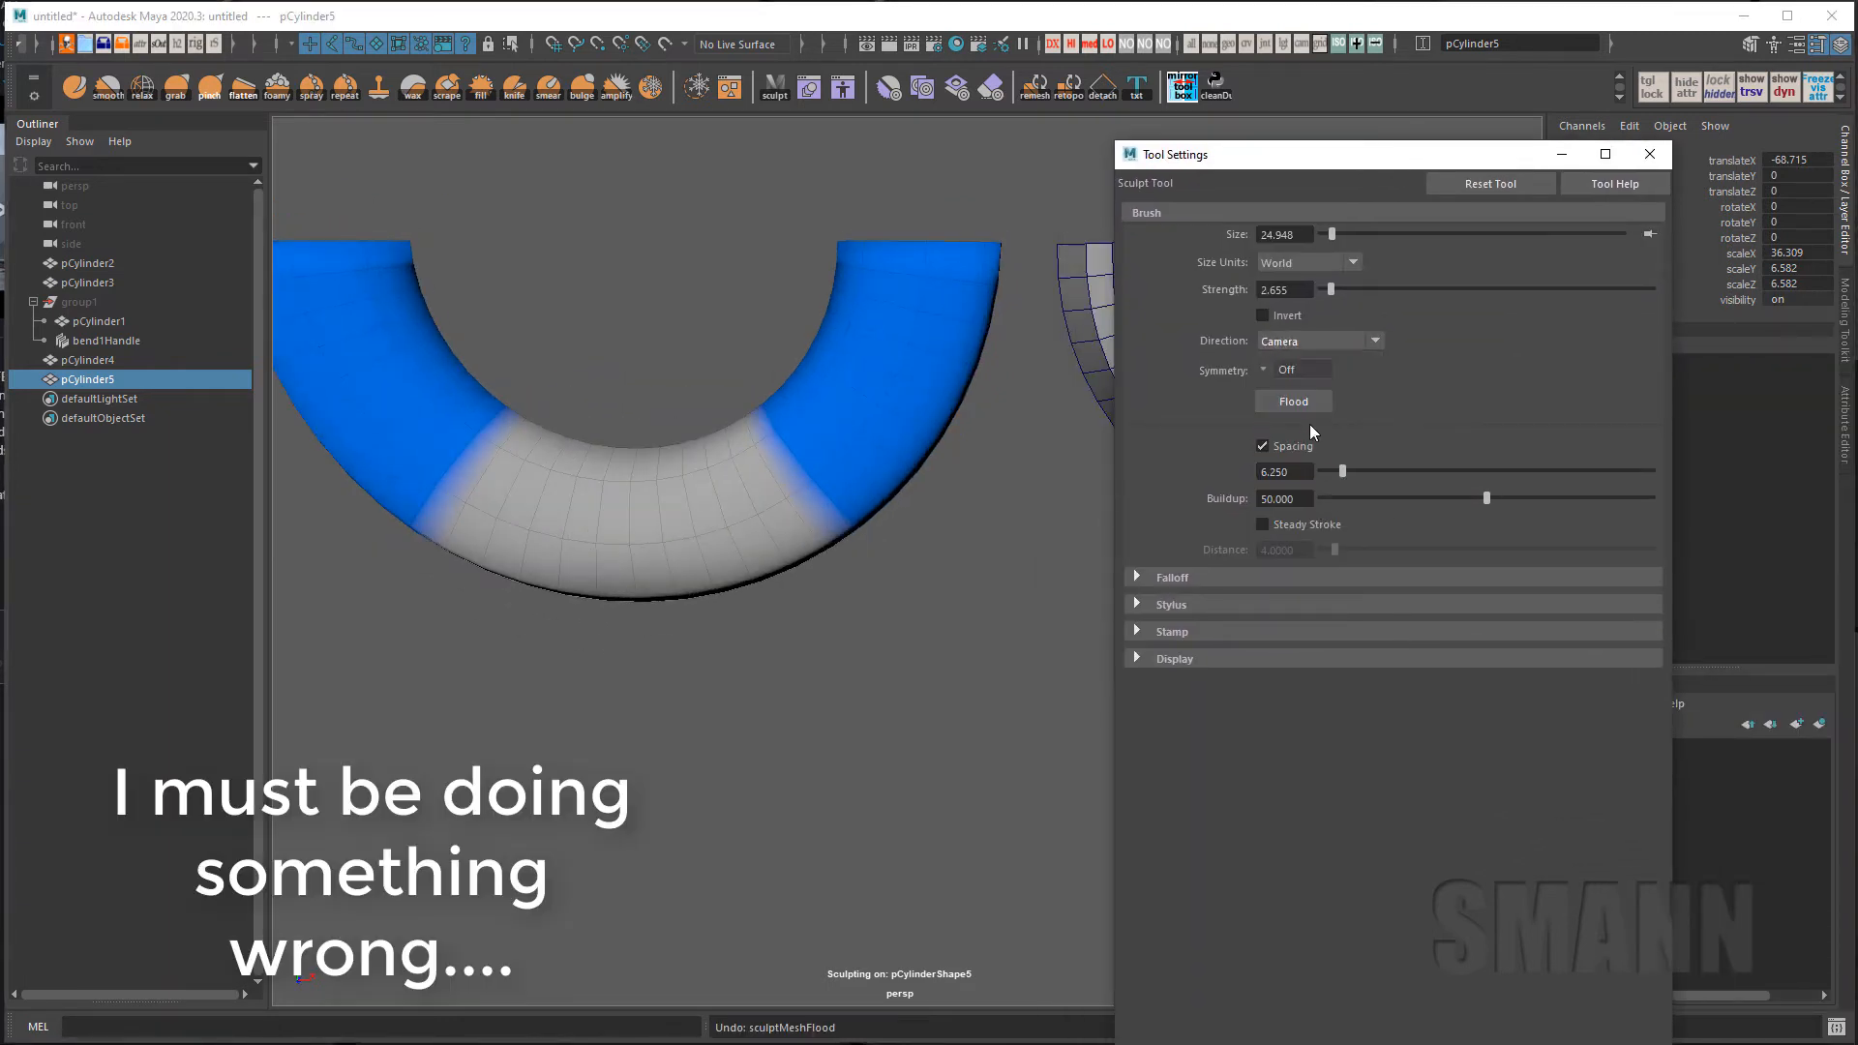
click(1304, 401)
click(1305, 399)
click(1305, 399)
alt+drag(851, 613, 920, 531)
key(ctrl+z)
key(ctrl+z)
key(ctrl+z)
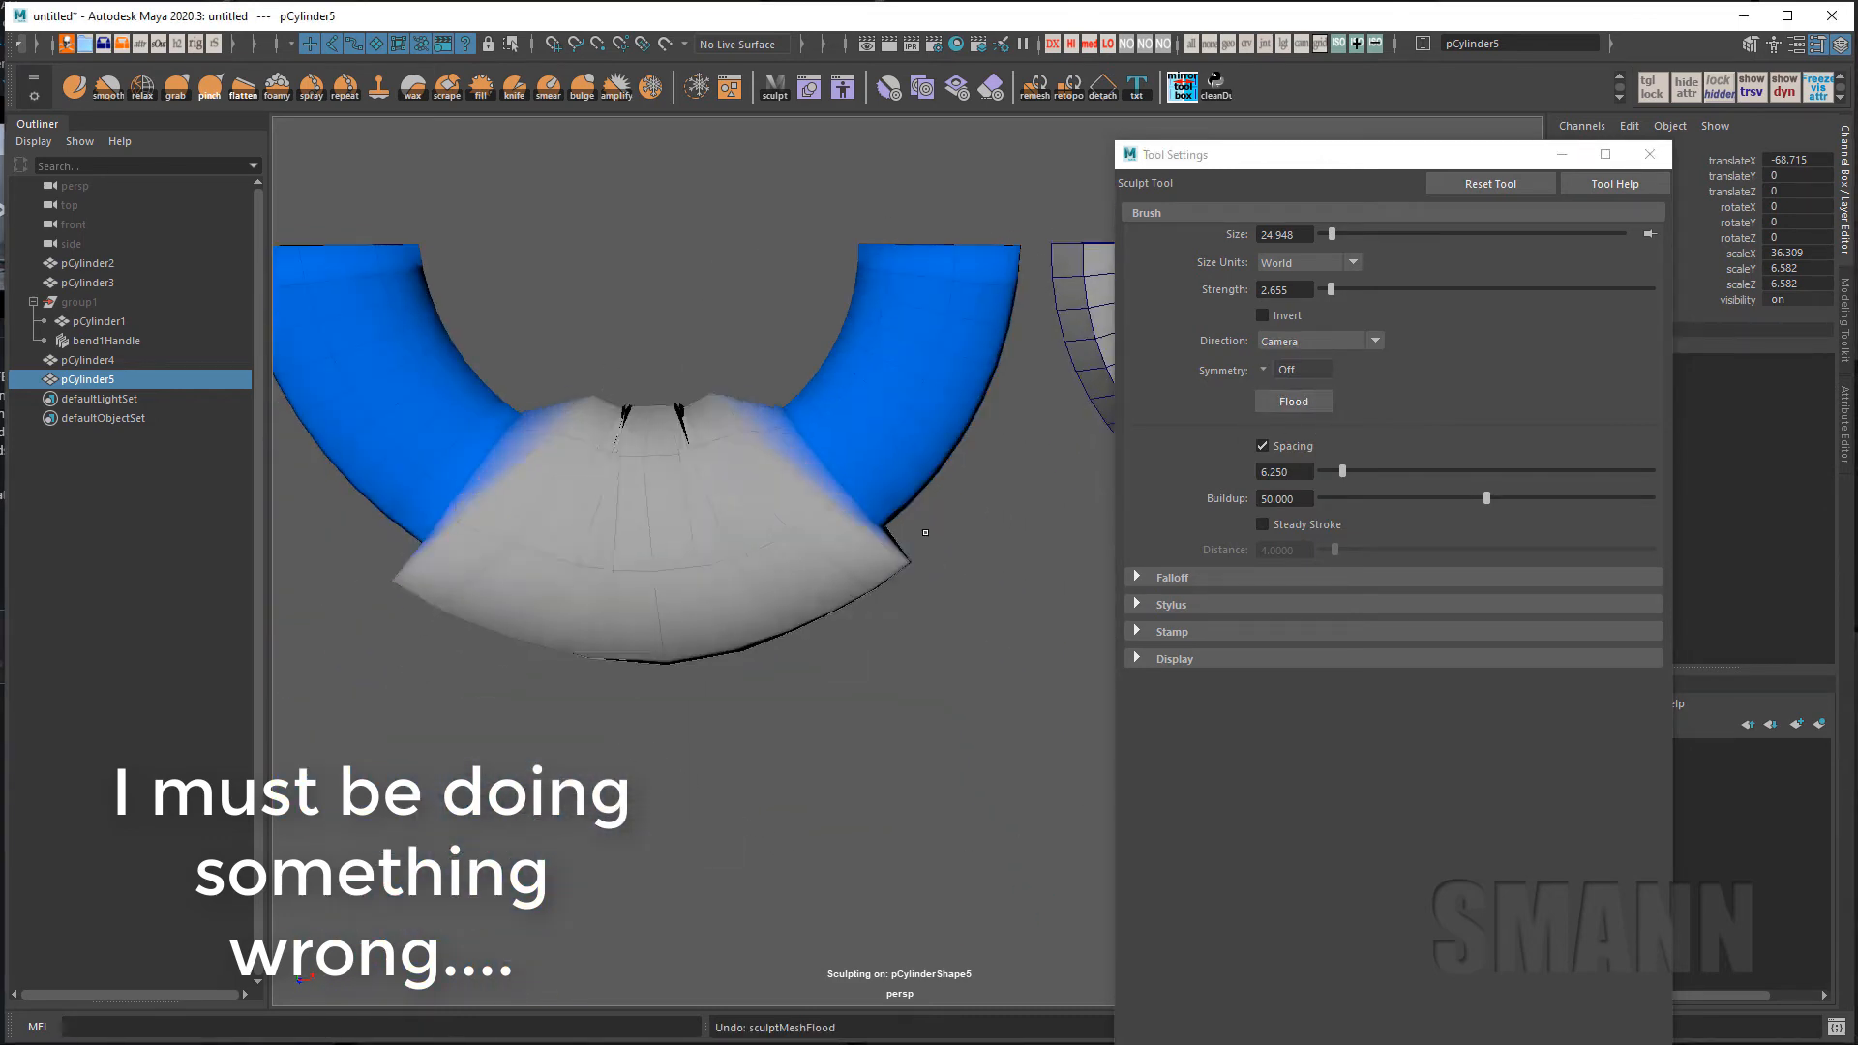
alt+middle_drag(925, 532, 936, 557)
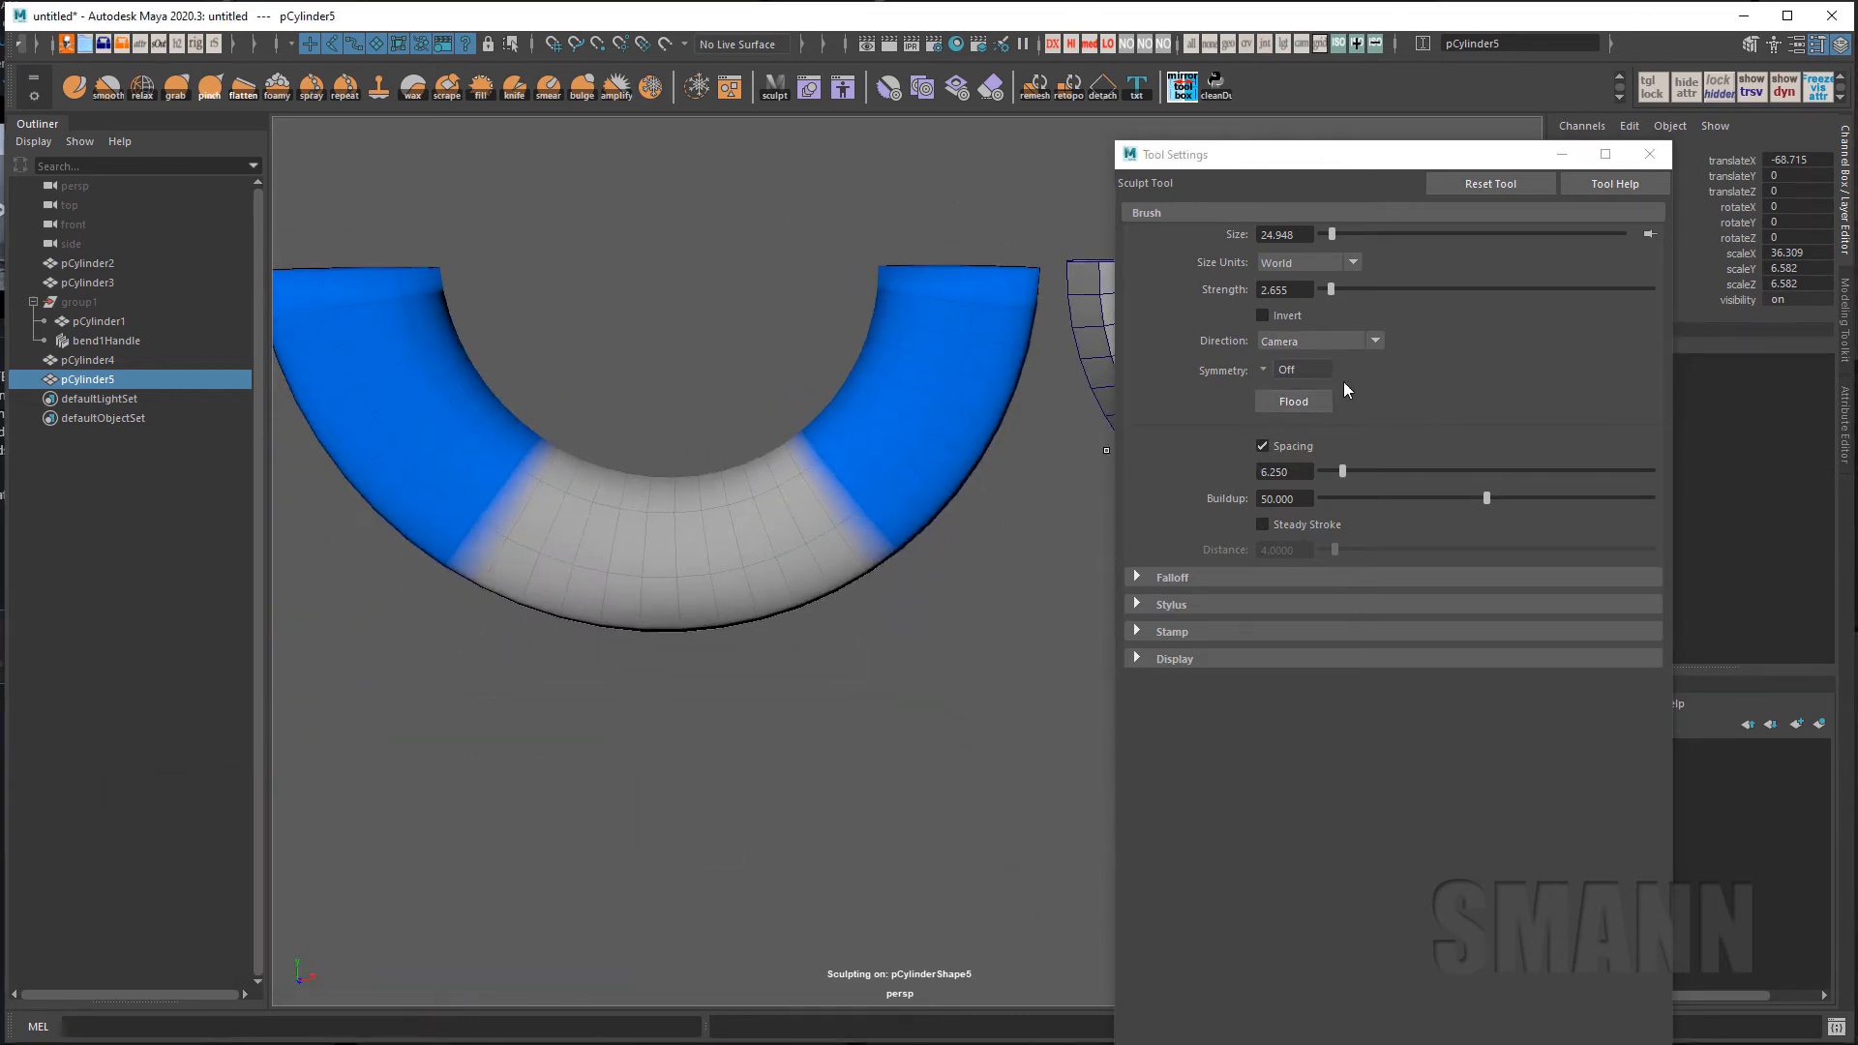
Return the sculpt direction to Center Normal, try a single flood on the middle section and undo it.
click(1345, 342)
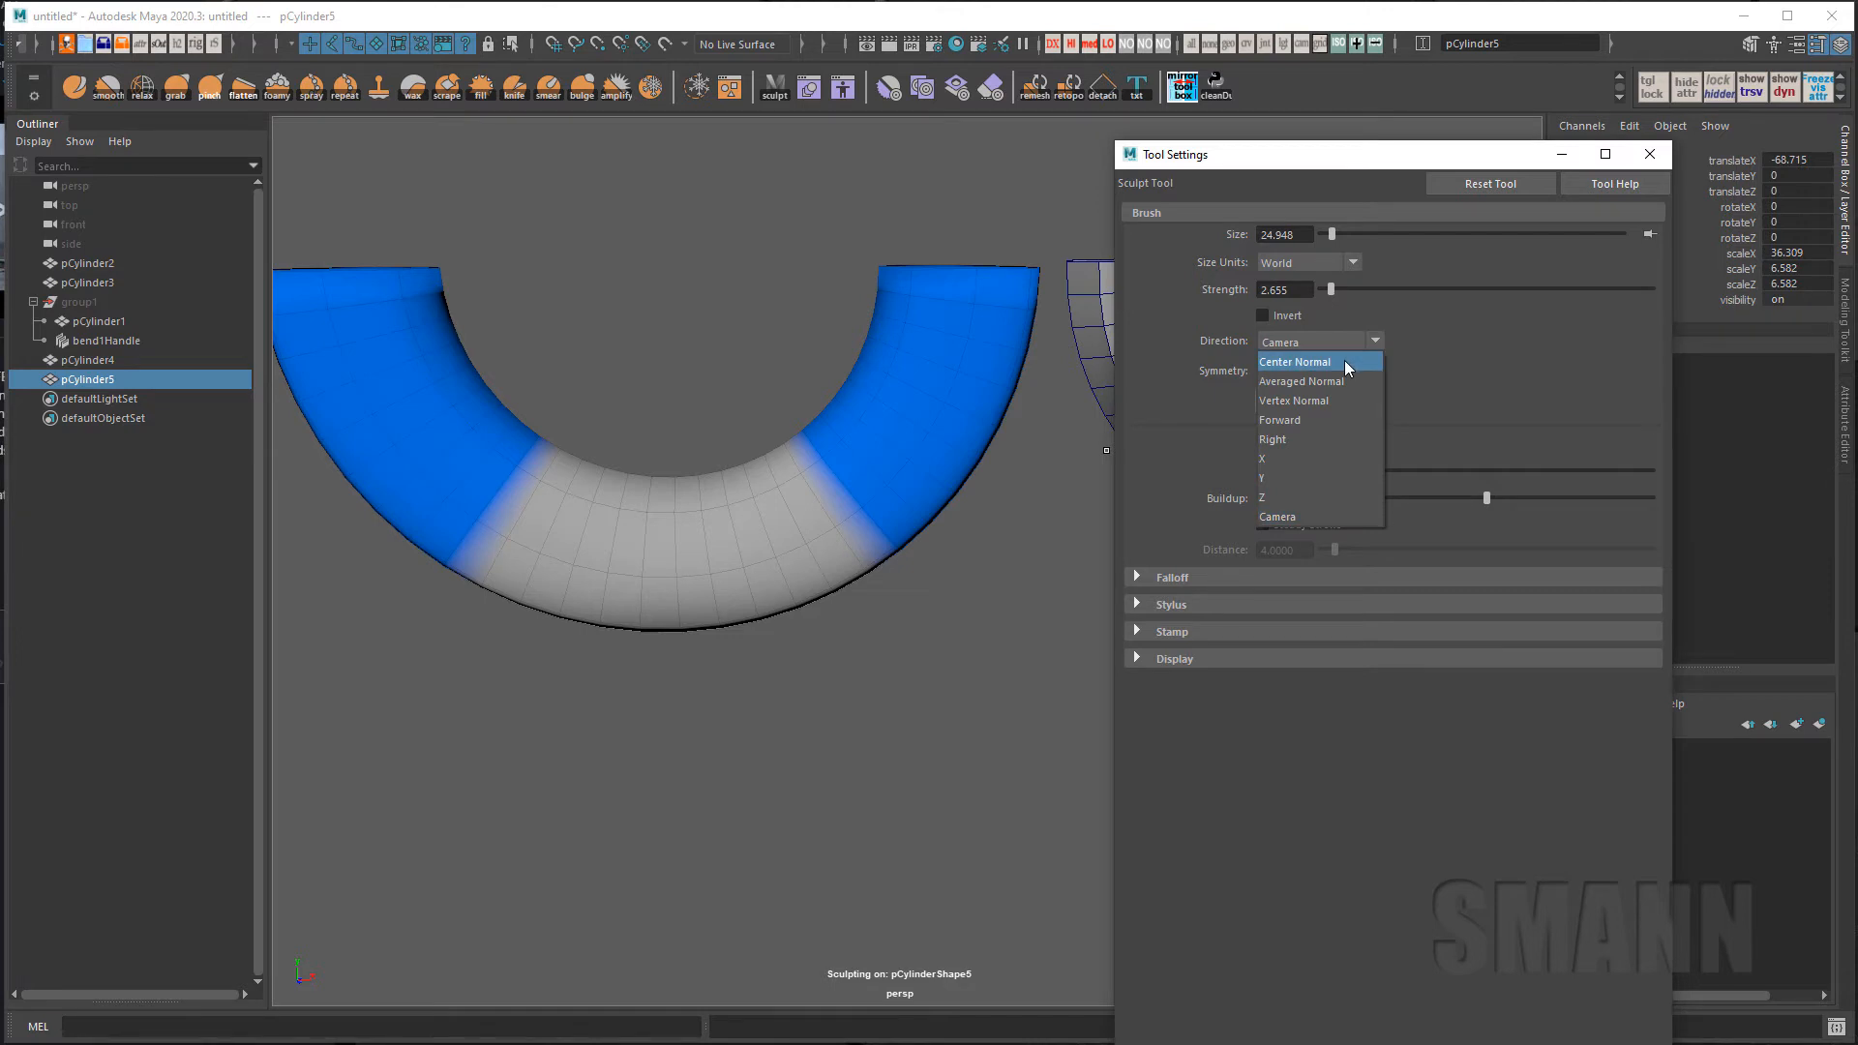
click(1344, 360)
click(1298, 405)
key(ctrl+z)
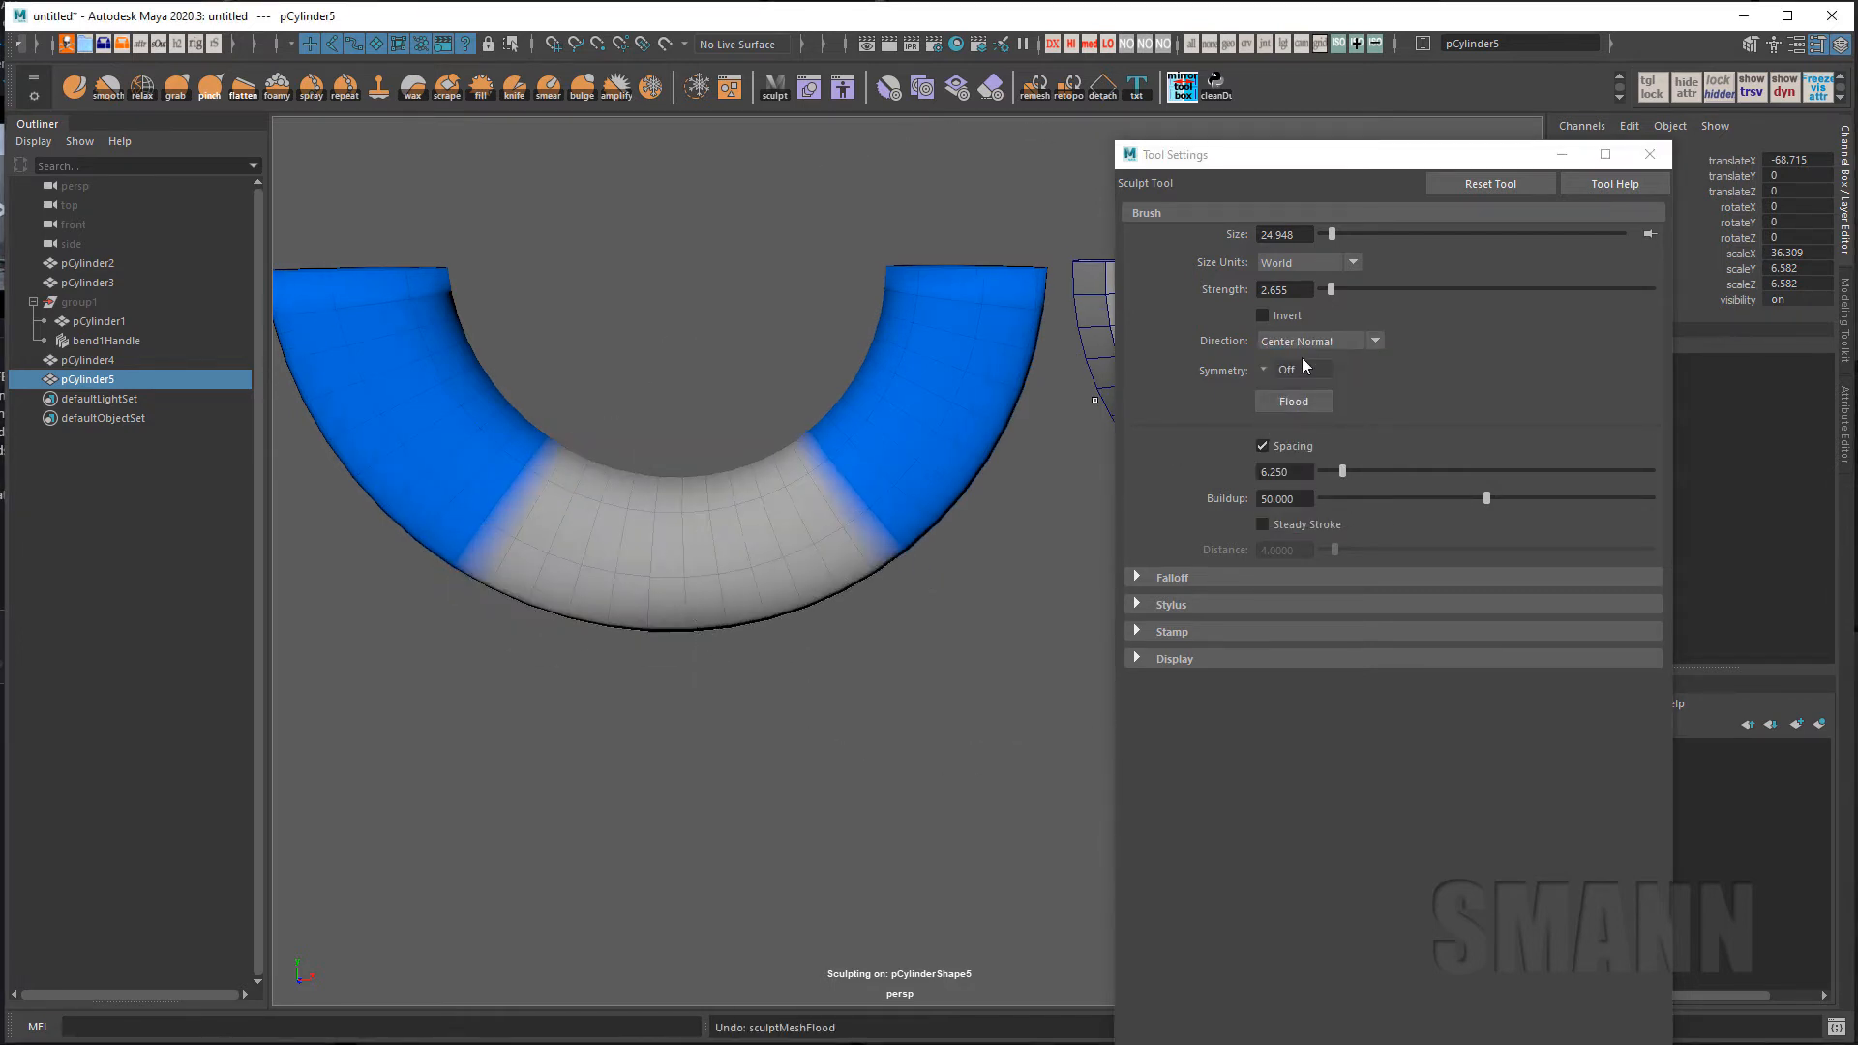
Set the direction to Vertex Normal, flood the middle section repeatedly, reactivating the Sculpt Tool between floods, and undo all of them.
click(1302, 344)
click(1314, 401)
mouse_move(876, 573)
alt+mouse_down()
mouse_move(883, 597)
mouse_move(918, 600)
alt+mouse_up()
key(w)
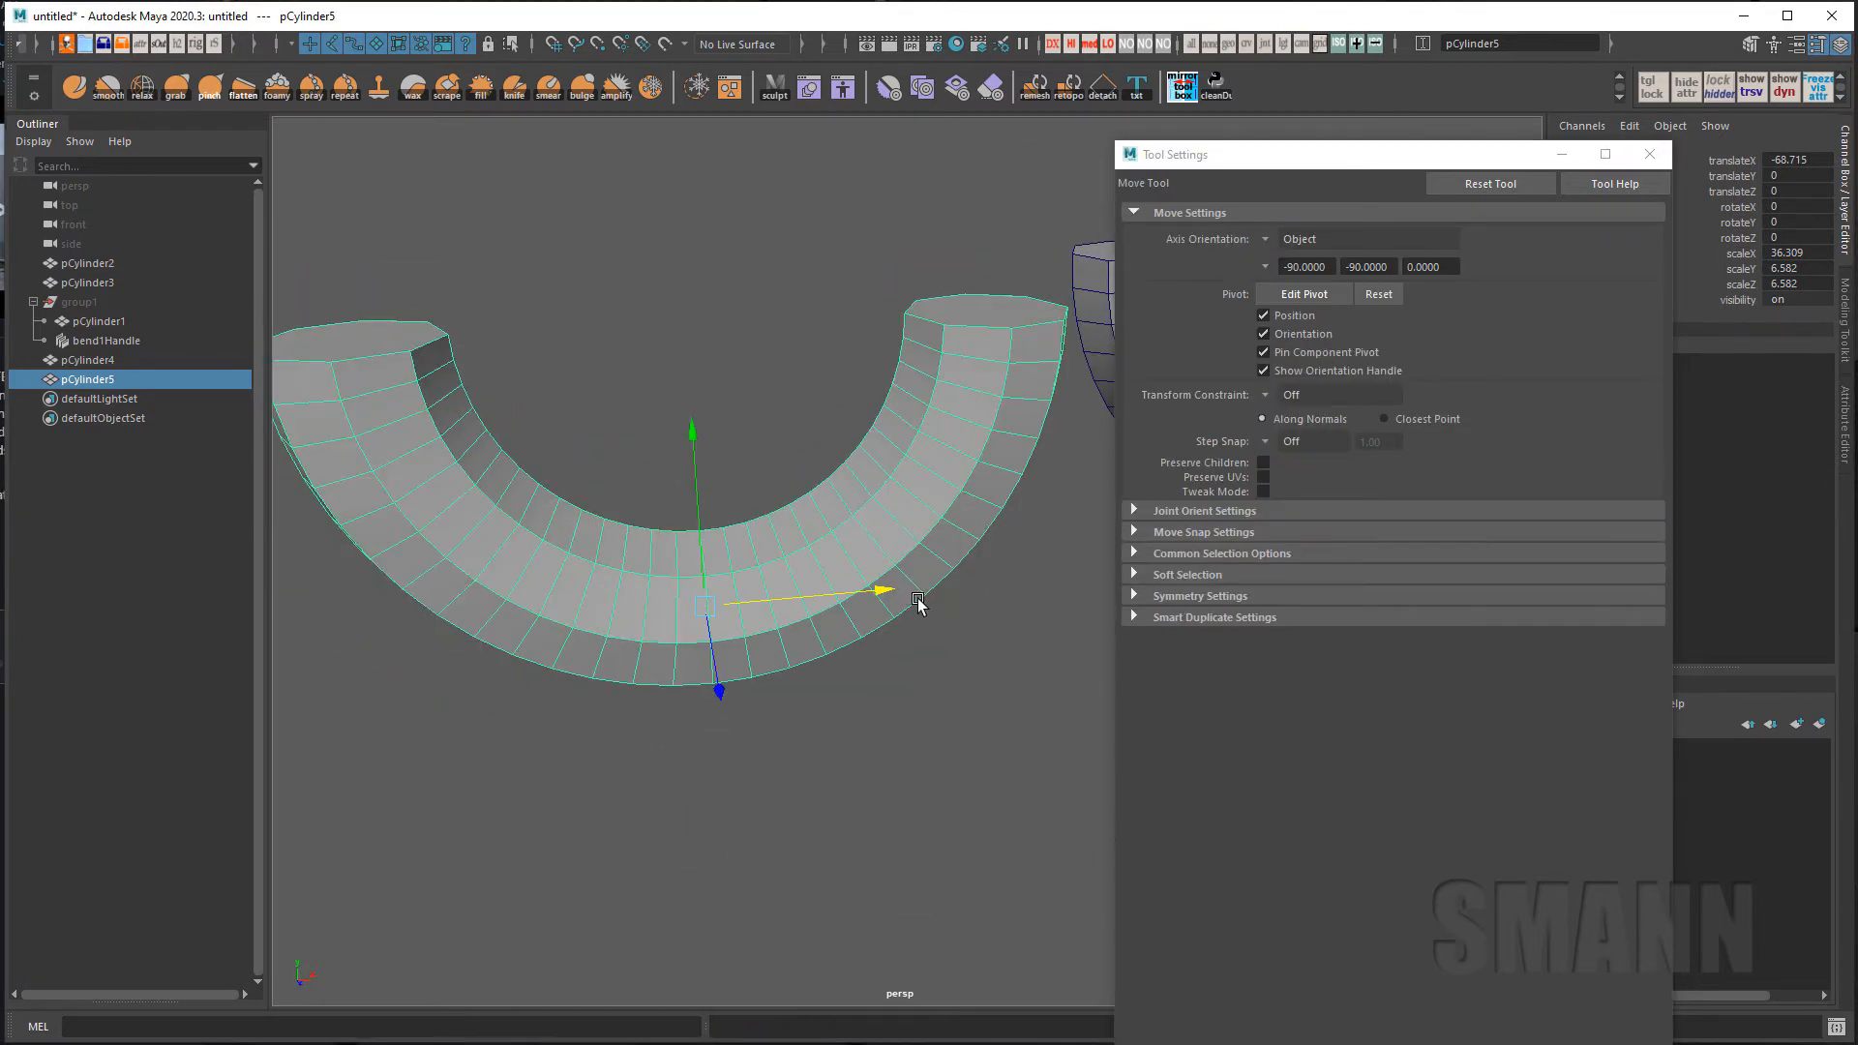
key(y)
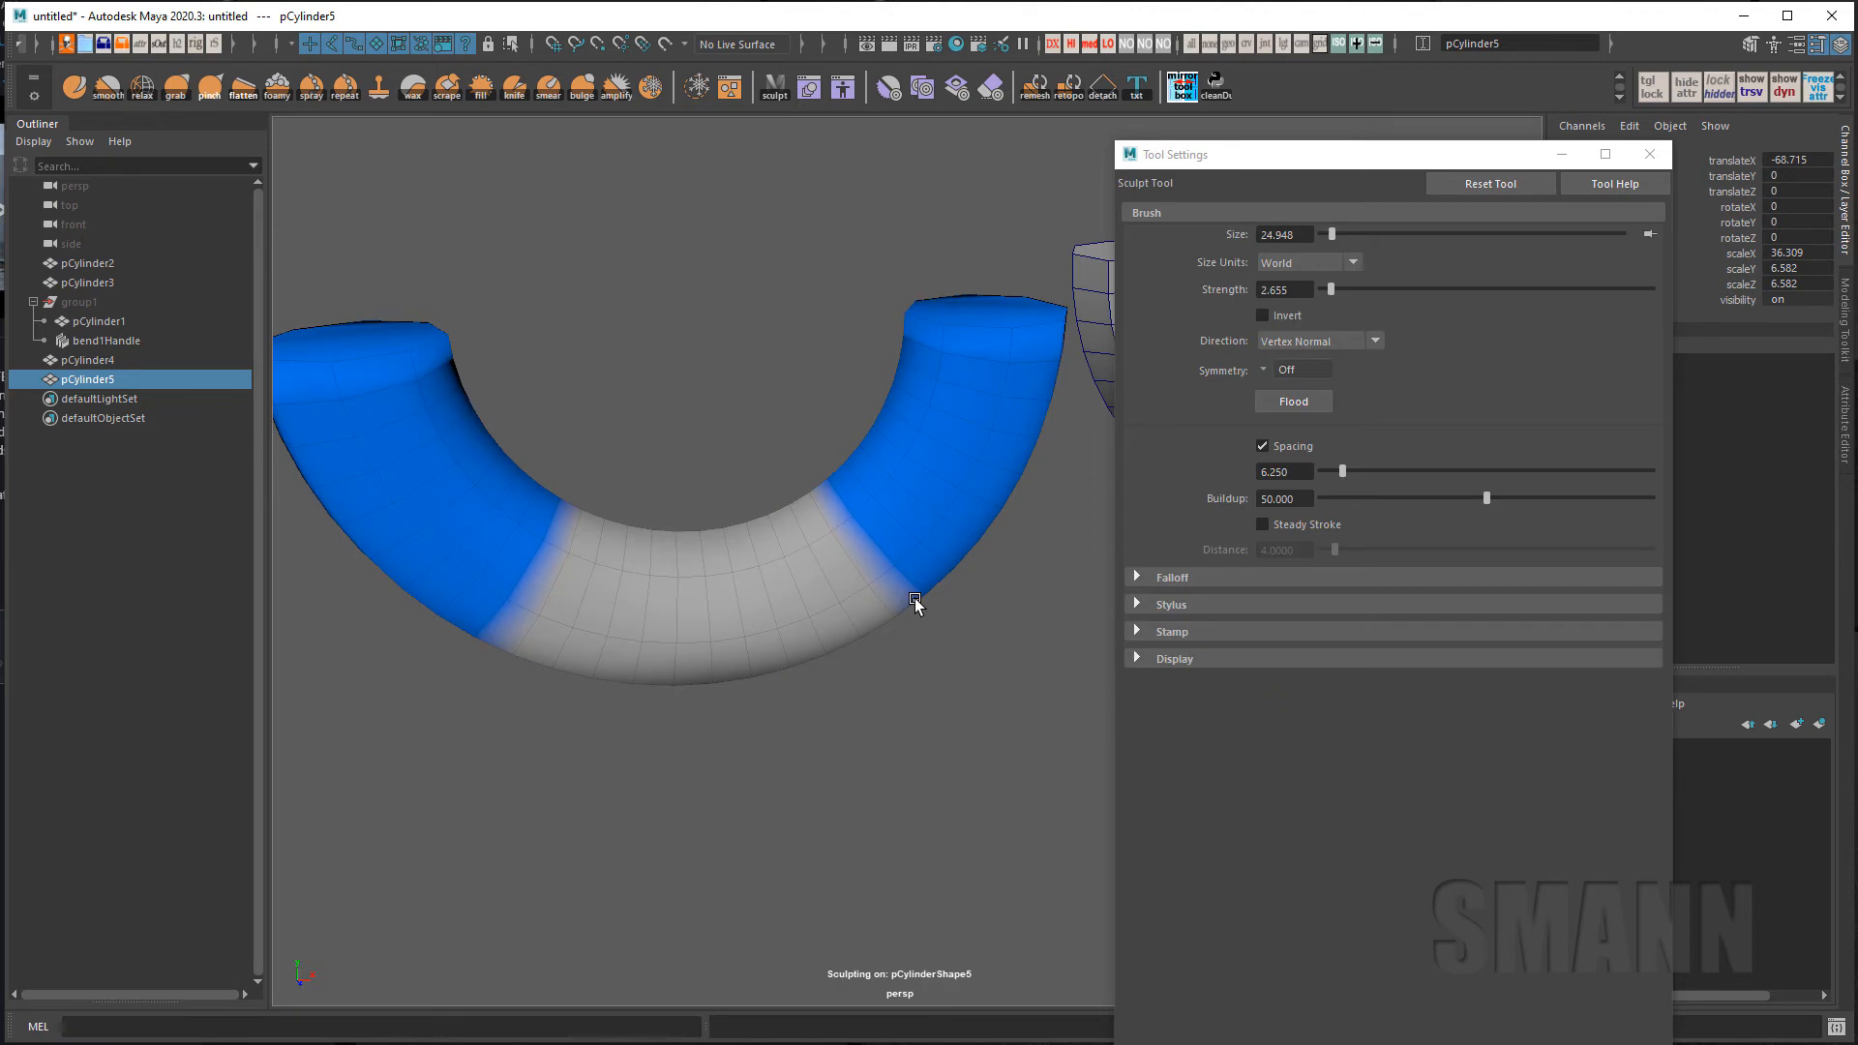
click(1292, 407)
click(1295, 407)
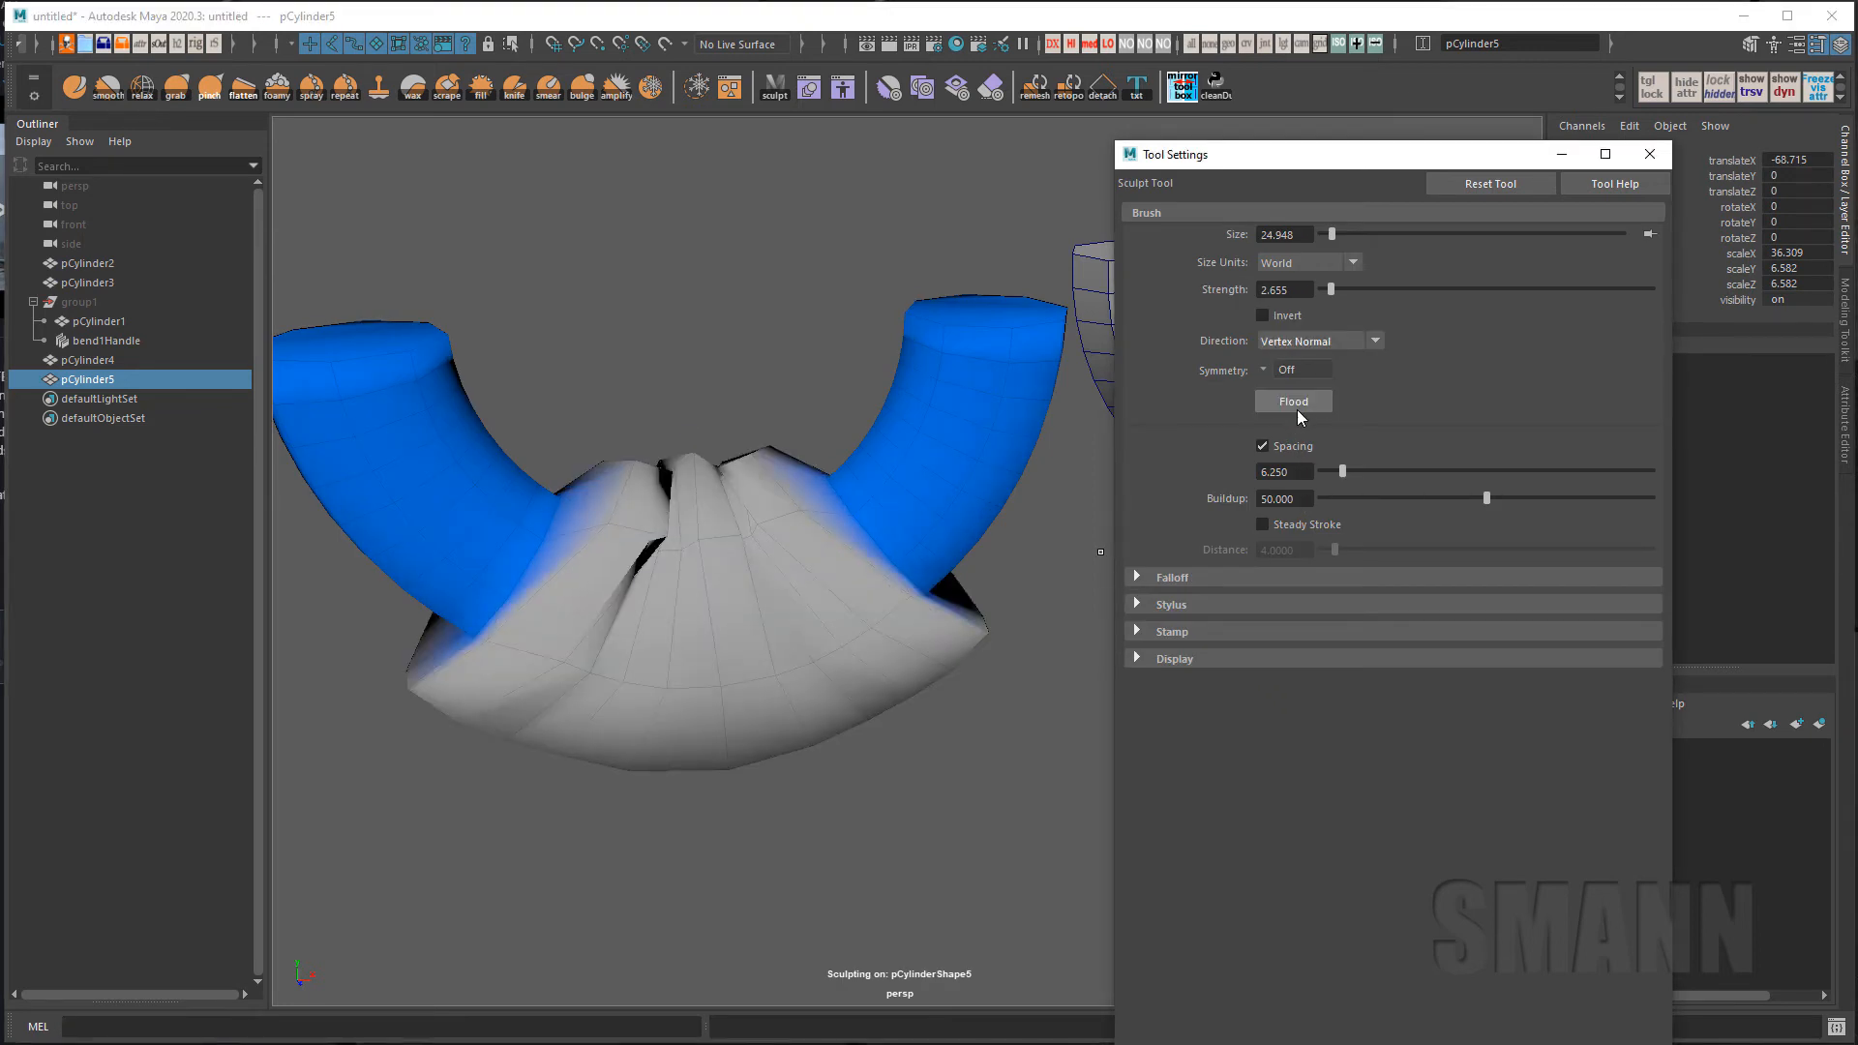
alt+drag(896, 838, 932, 793)
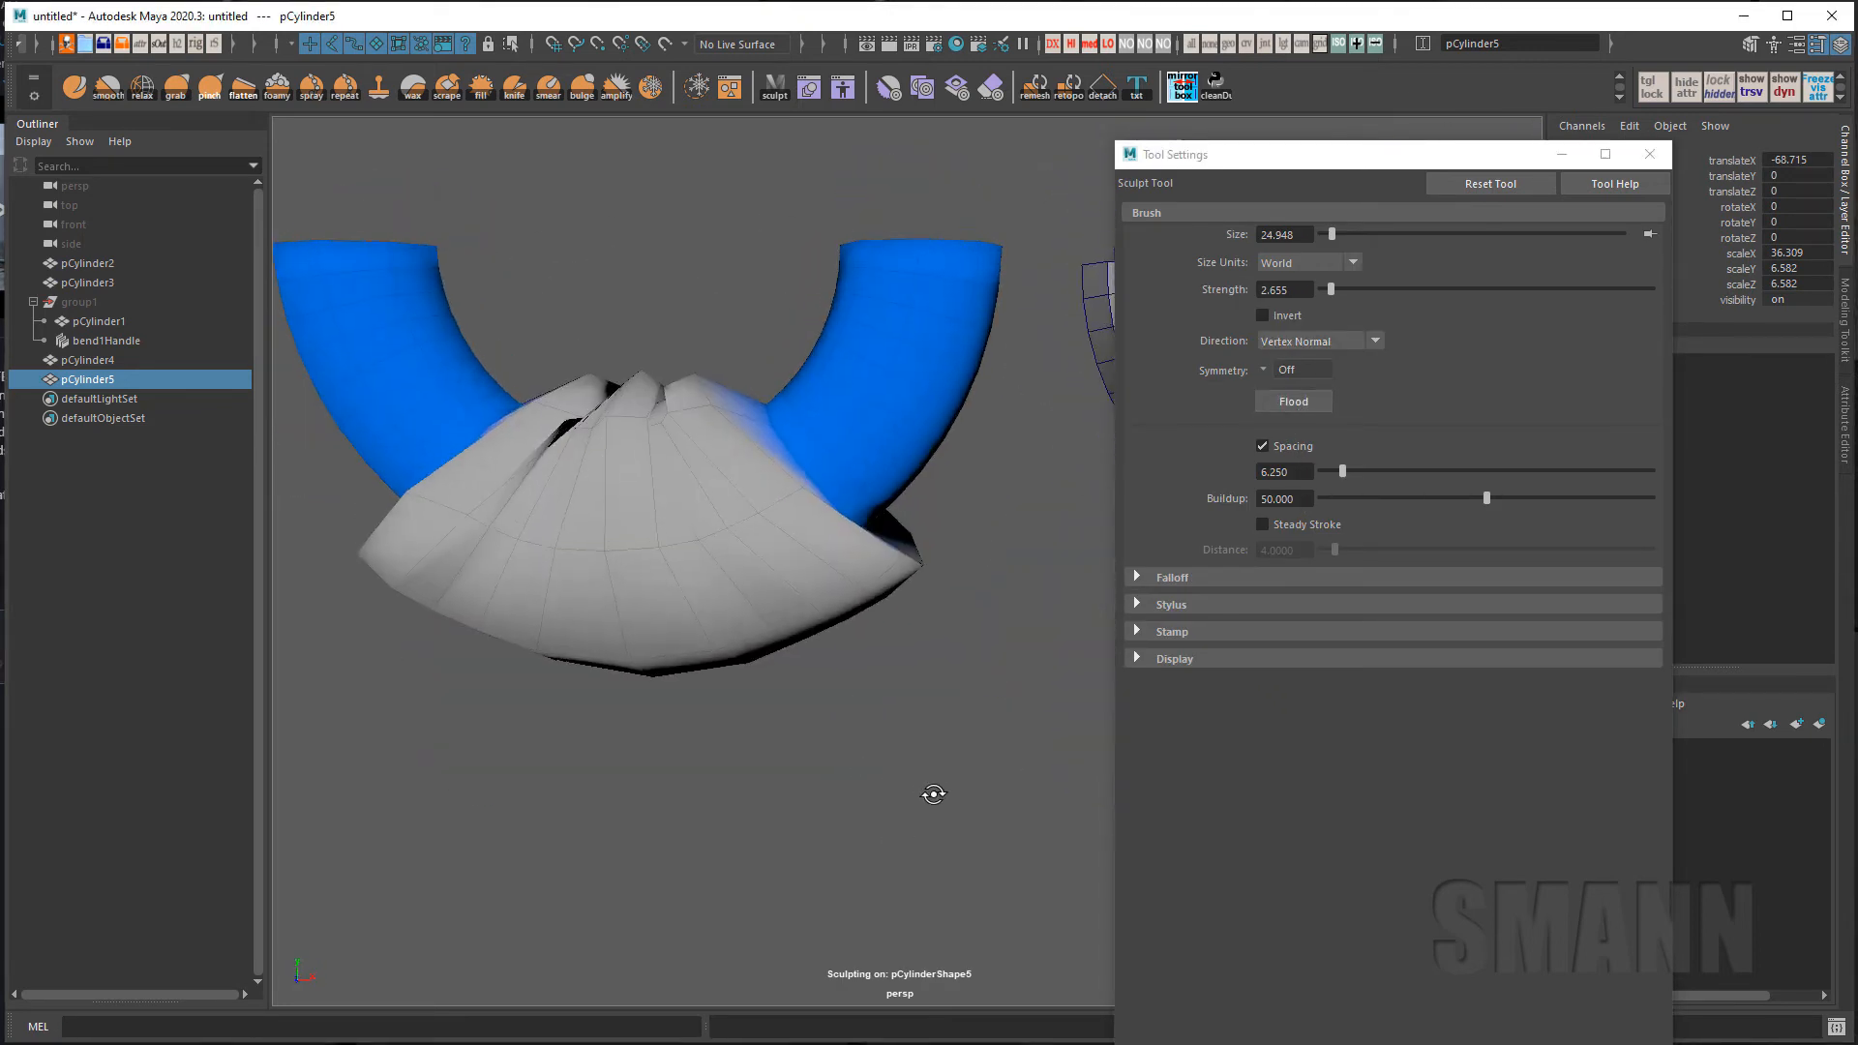
key(ctrl+z)
key(ctrl+z)
key(ctrl+z)
Switch from the Sculpt Tool to the Move tool, close the tool settings and deselect the bent cylinder.
key(w)
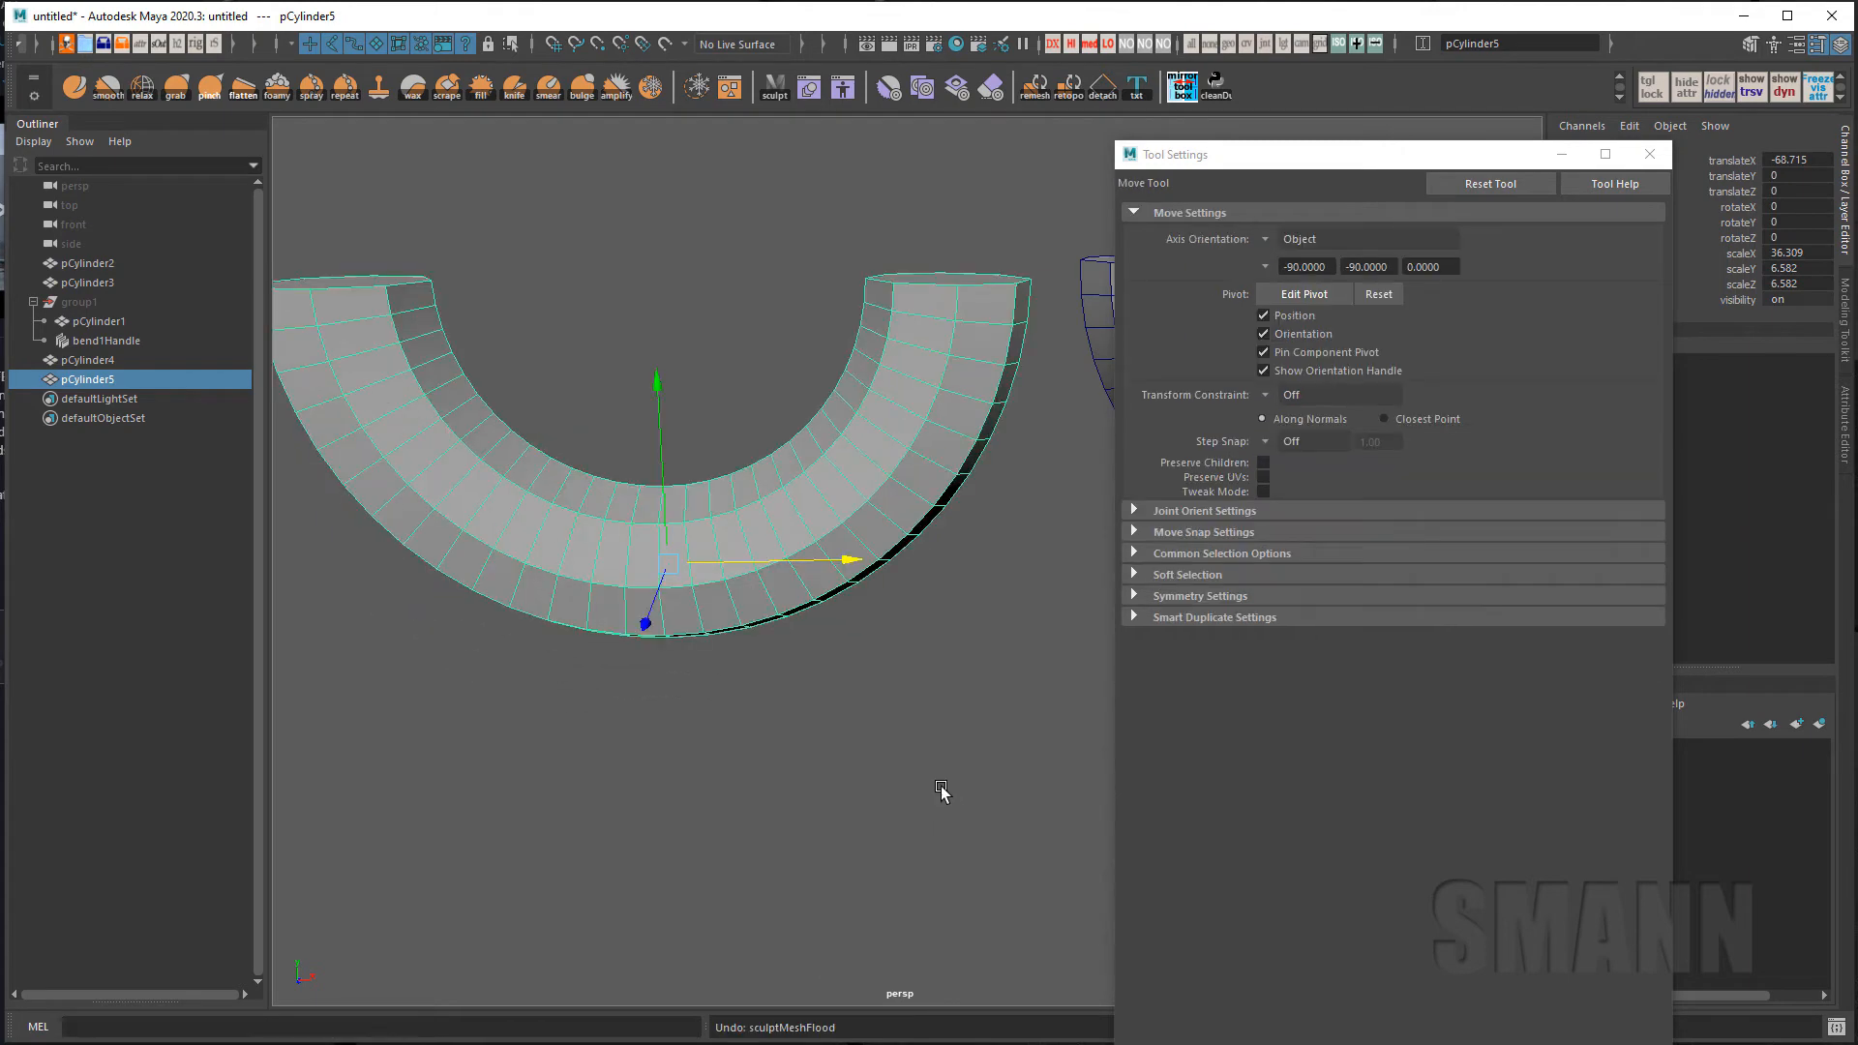
click(1649, 154)
alt+middle_drag(1133, 788, 888, 760)
click(1142, 295)
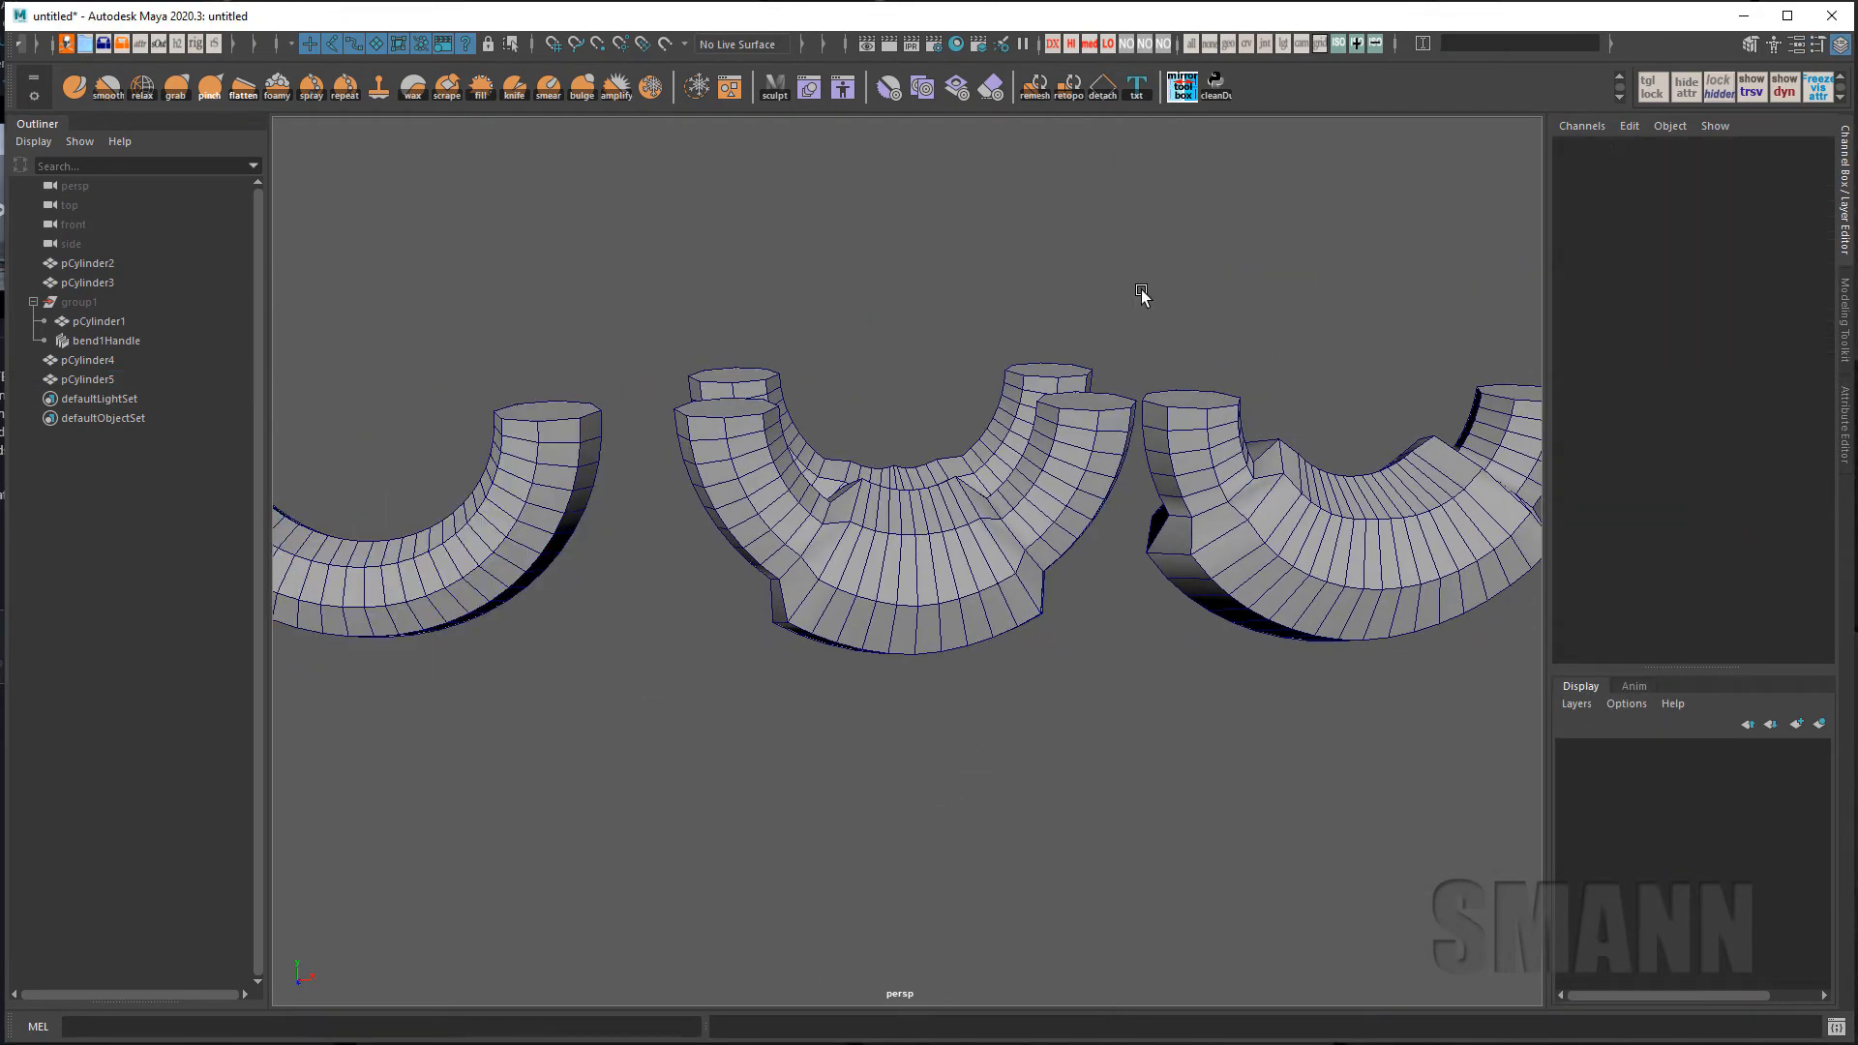
key(w)
mouse_move(1142, 290)
mouse_down()
mouse_move(959, 300)
mouse_move(1020, 300)
mouse_move(1000, 423)
mouse_move(887, 256)
mouse_move(1171, 270)
mouse_up()
alt+middle_drag(1160, 533, 1094, 543)
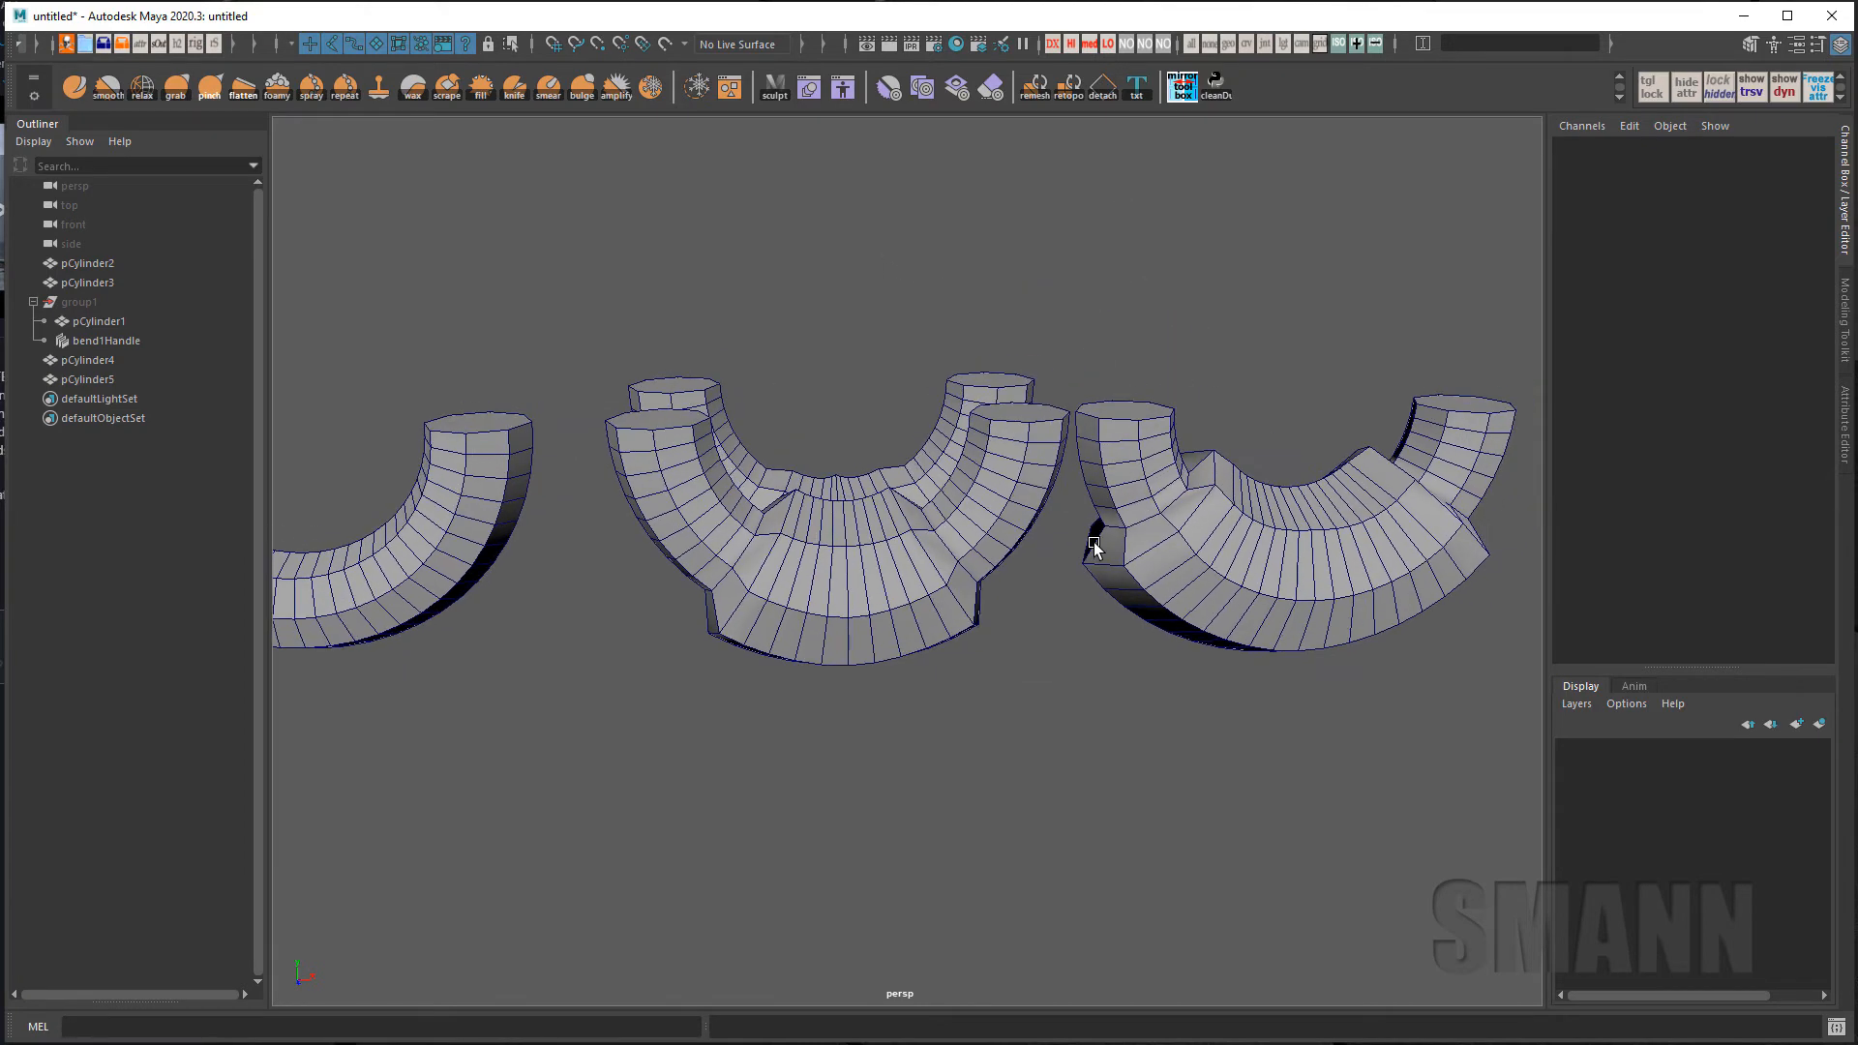
alt+drag(1188, 263, 1184, 354)
alt+middle_drag(1294, 711, 1340, 672)
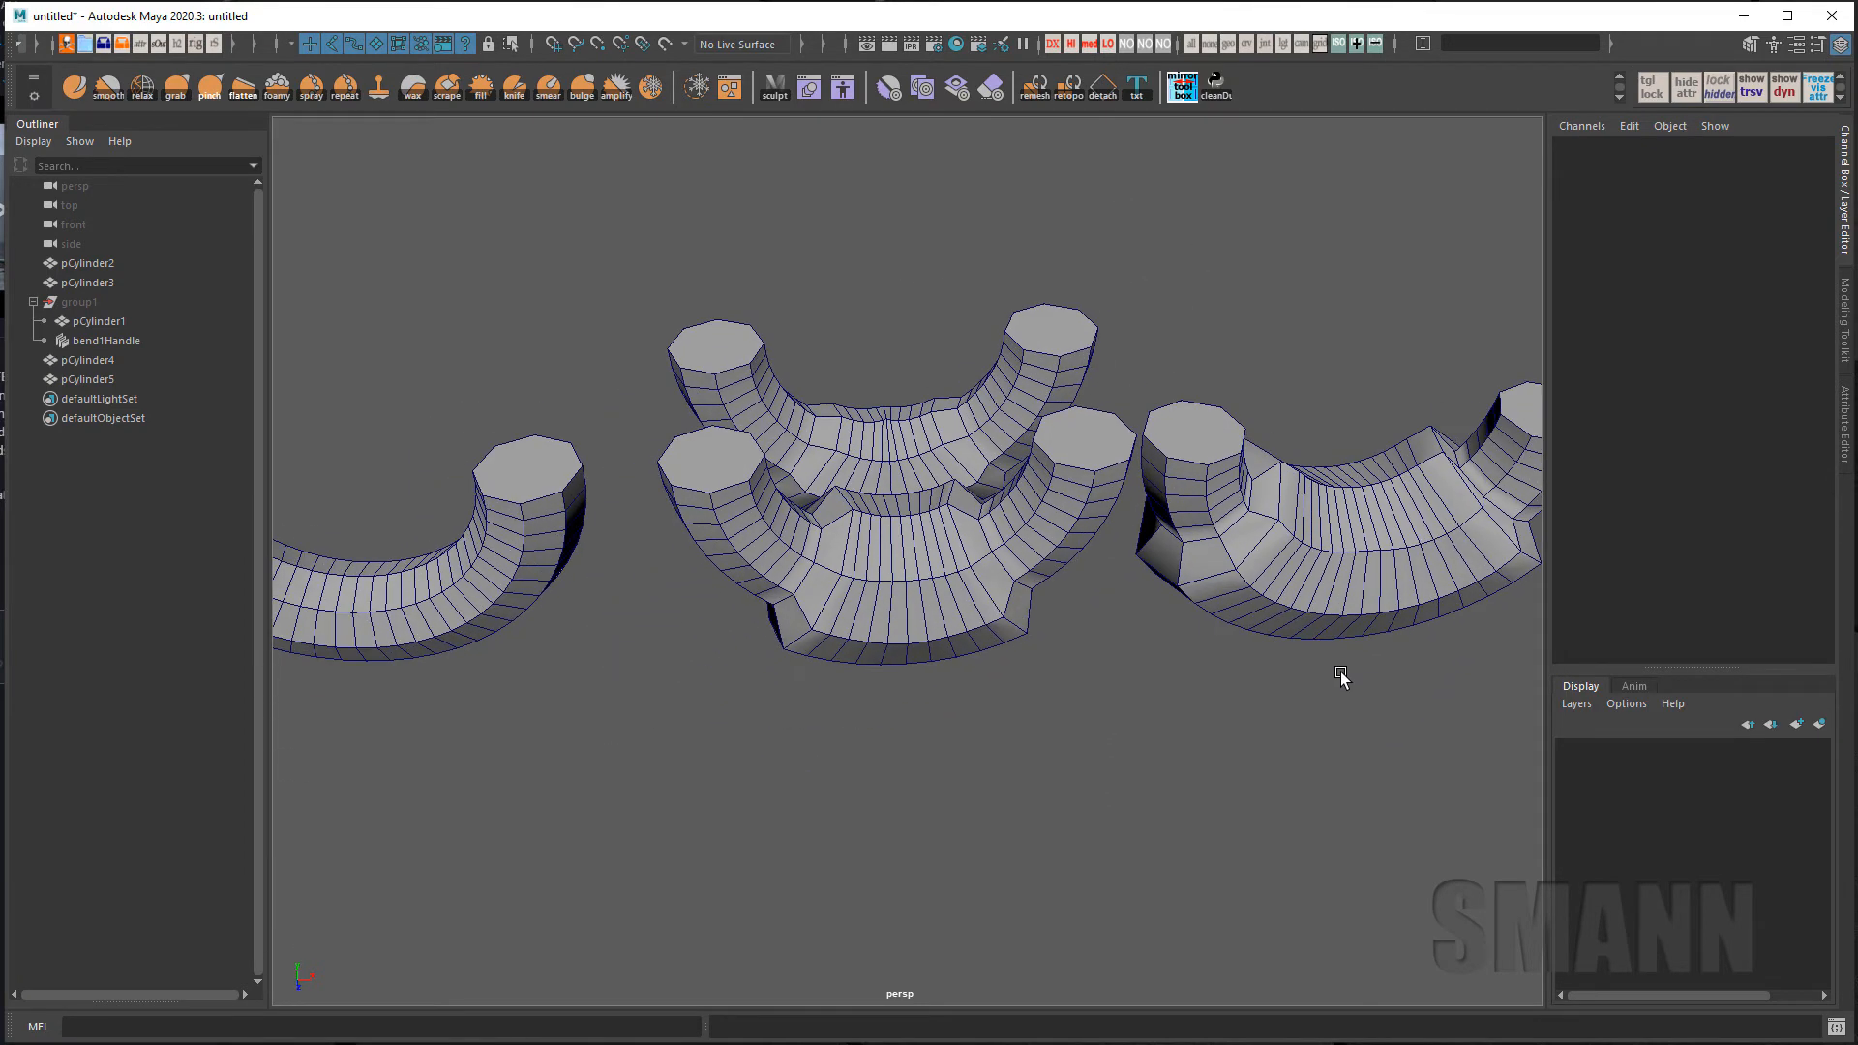
alt+drag(1339, 677, 1240, 741)
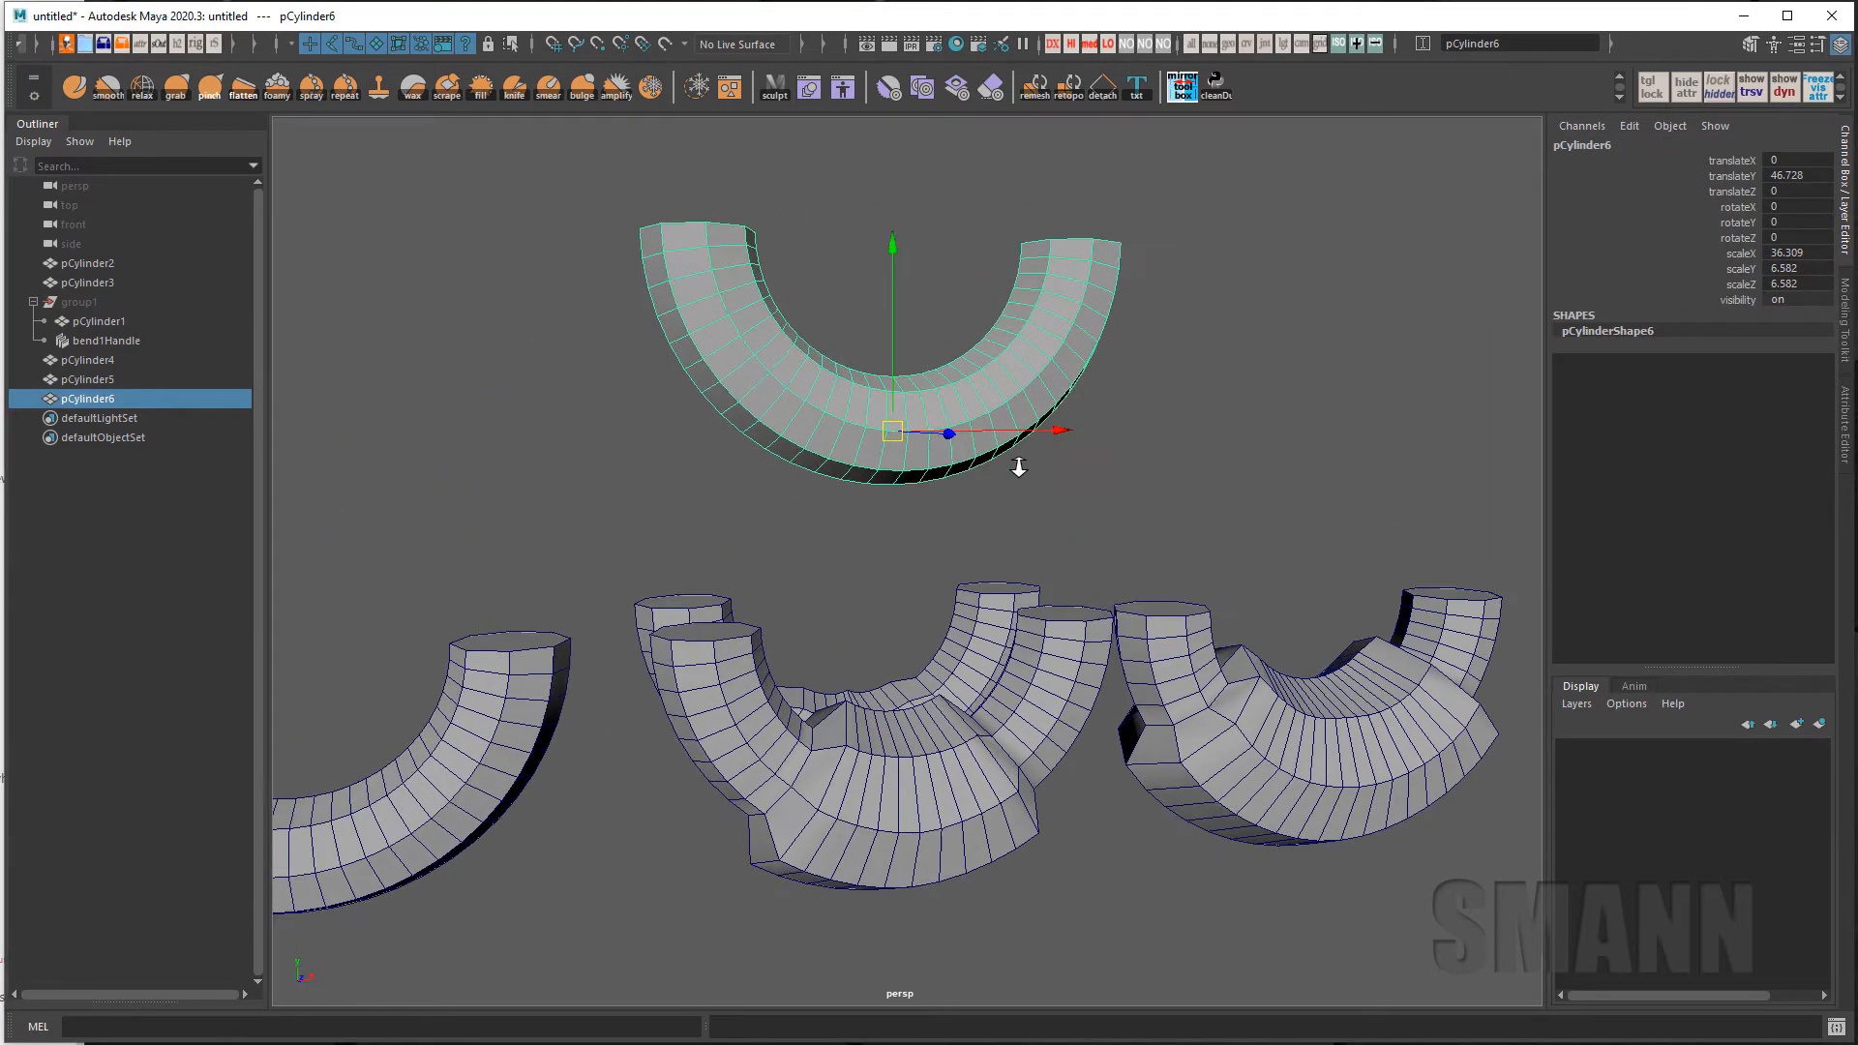
Select an edge loop at the middle of the new bent cylinder and grow the selection across its middle section.
alt+right_drag(1019, 468, 1151, 494)
alt+drag(1152, 493, 1168, 542)
right_drag(1169, 480, 1162, 262)
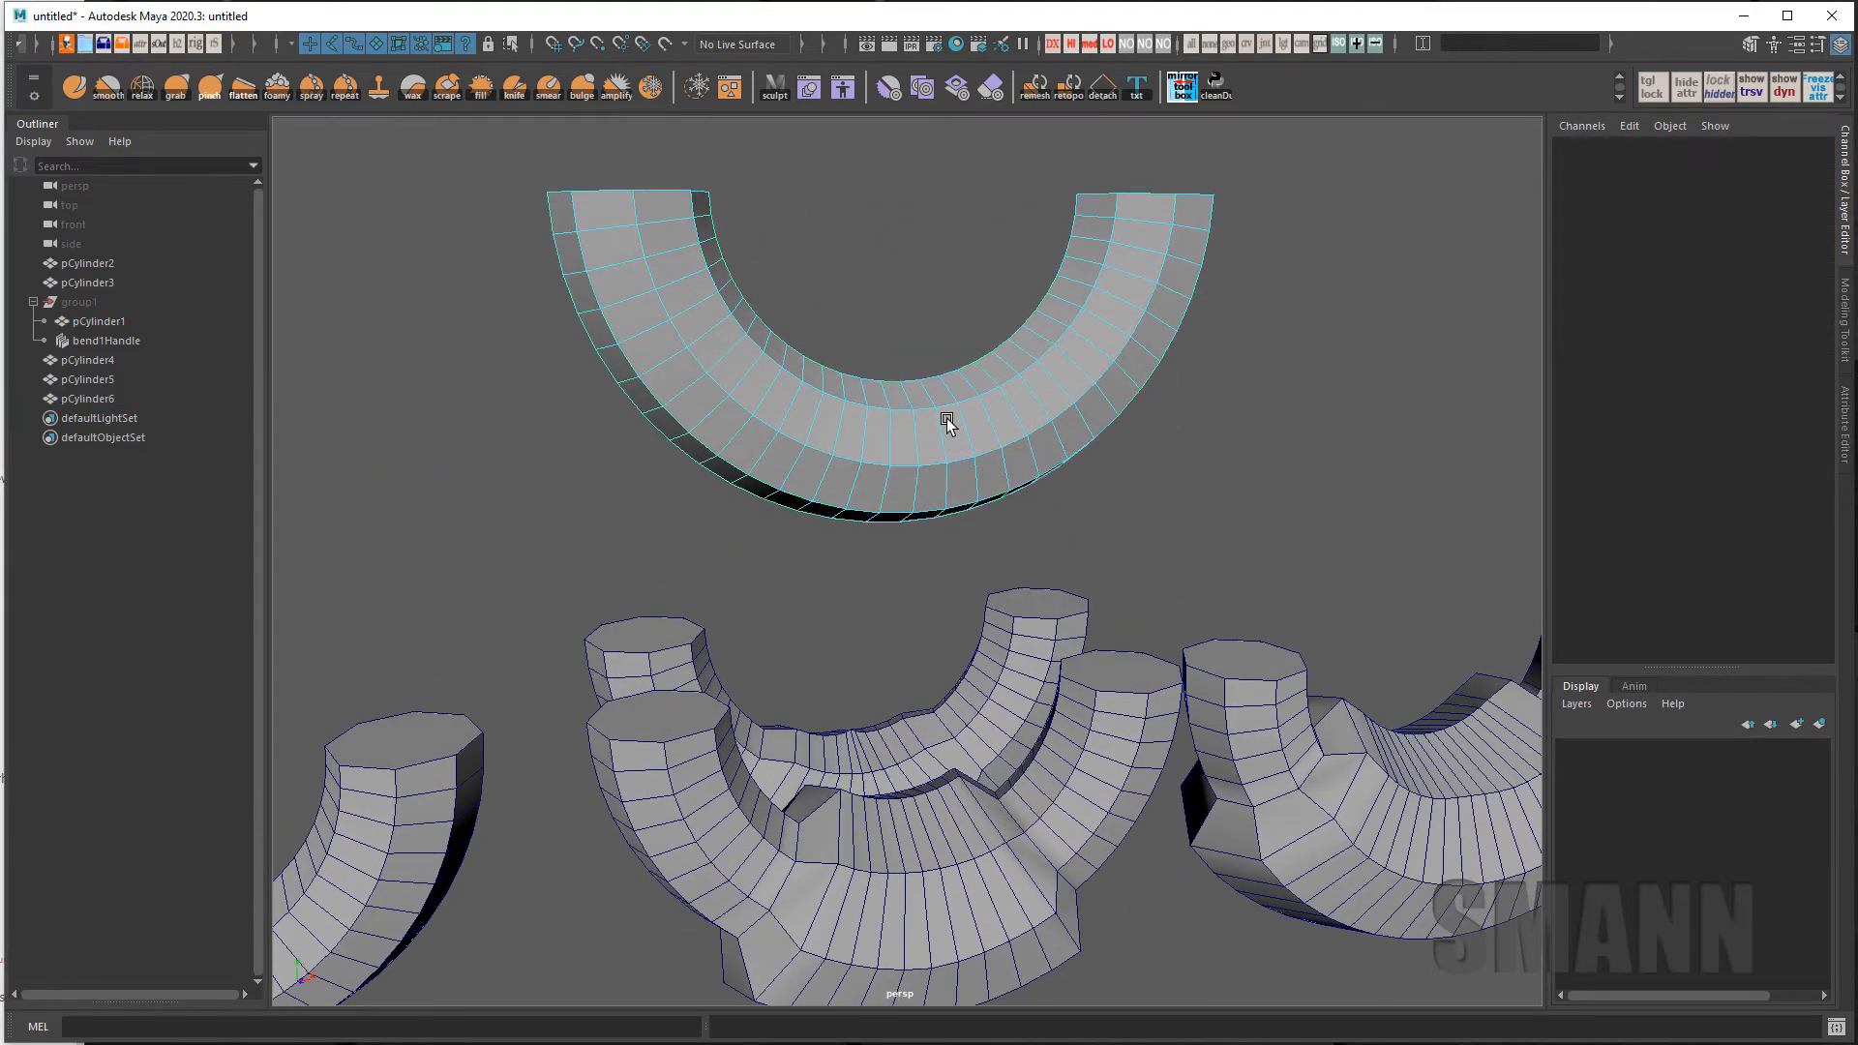
double_click(914, 427)
key(shift+period)
alt+drag(1256, 484, 1161, 515)
key(shift+period)
key(shift+period)
key(shift+period)
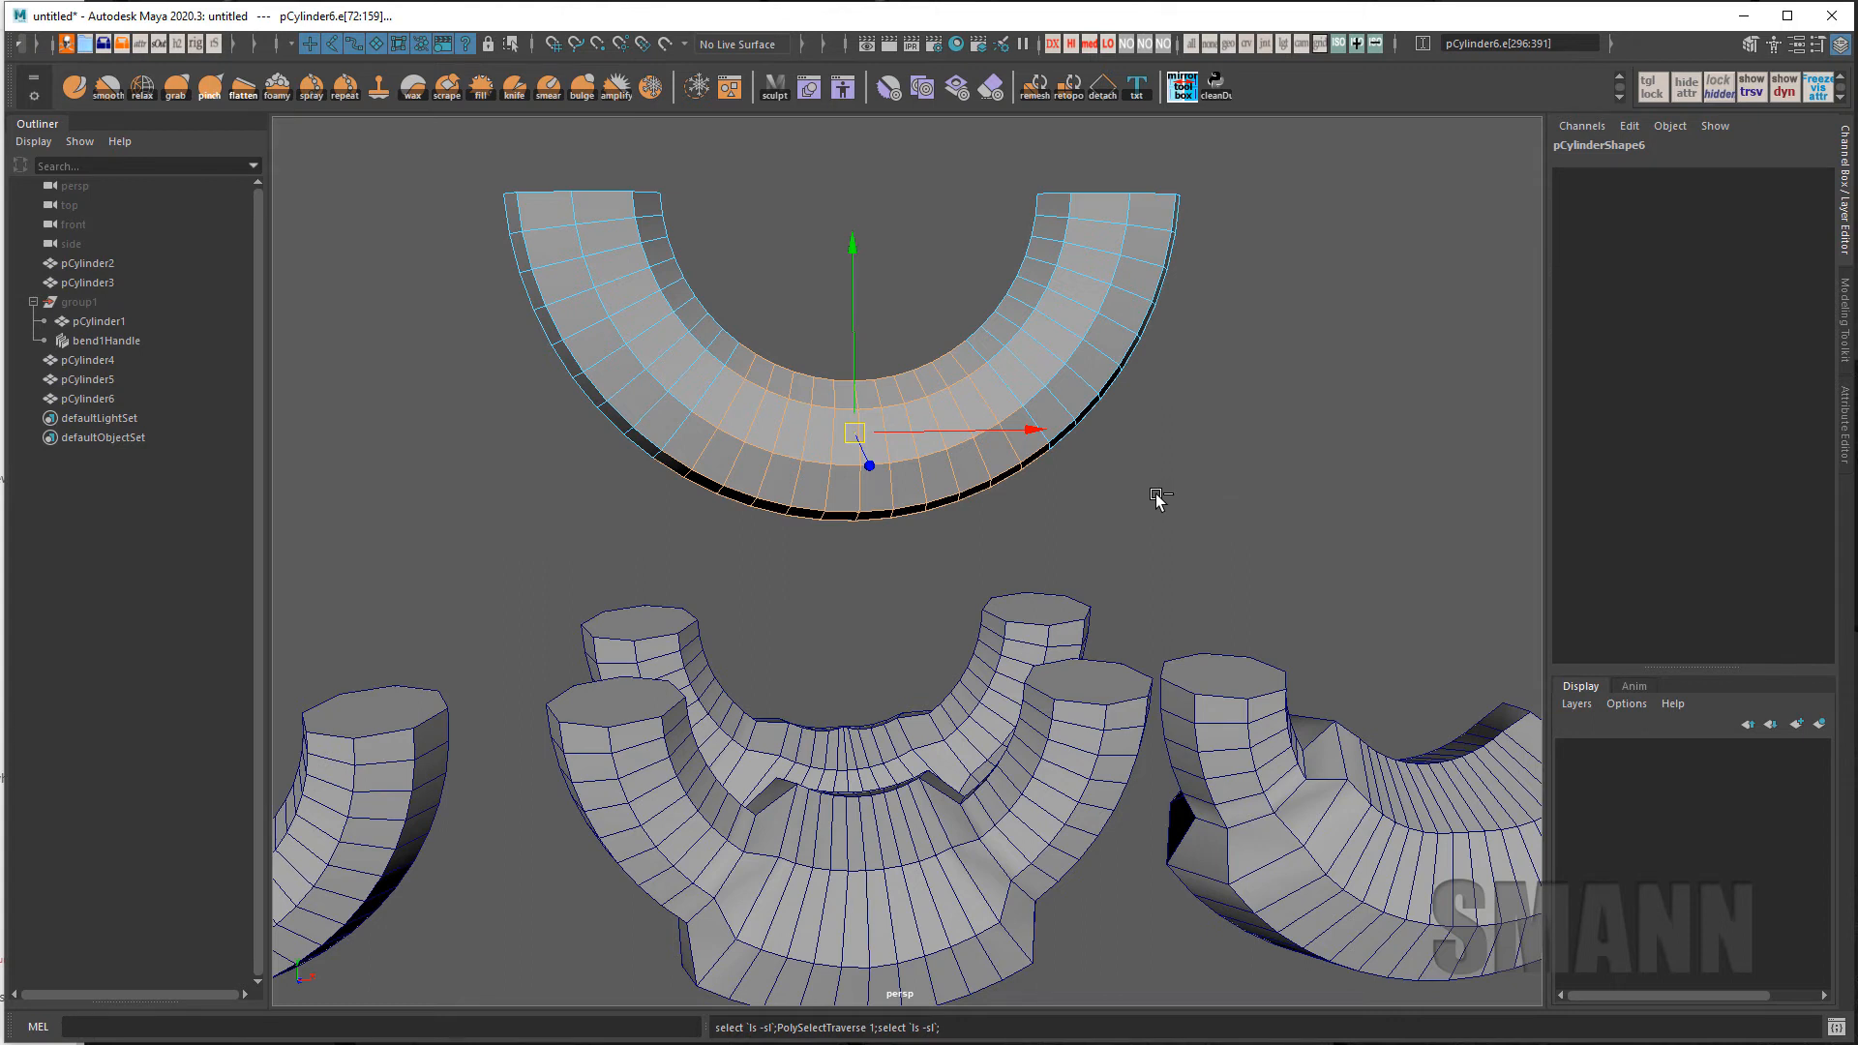
Try moving the selected middle edges outward, convert them to faces, try the same move and undo both moves.
mouse_move(1155, 493)
ctrl+middle_down()
mouse_move(1191, 499)
mouse_move(1145, 507)
mouse_move(1188, 506)
ctrl+middle_up()
key(ctrl+z)
ctrl+right_drag(1221, 392, 1229, 509)
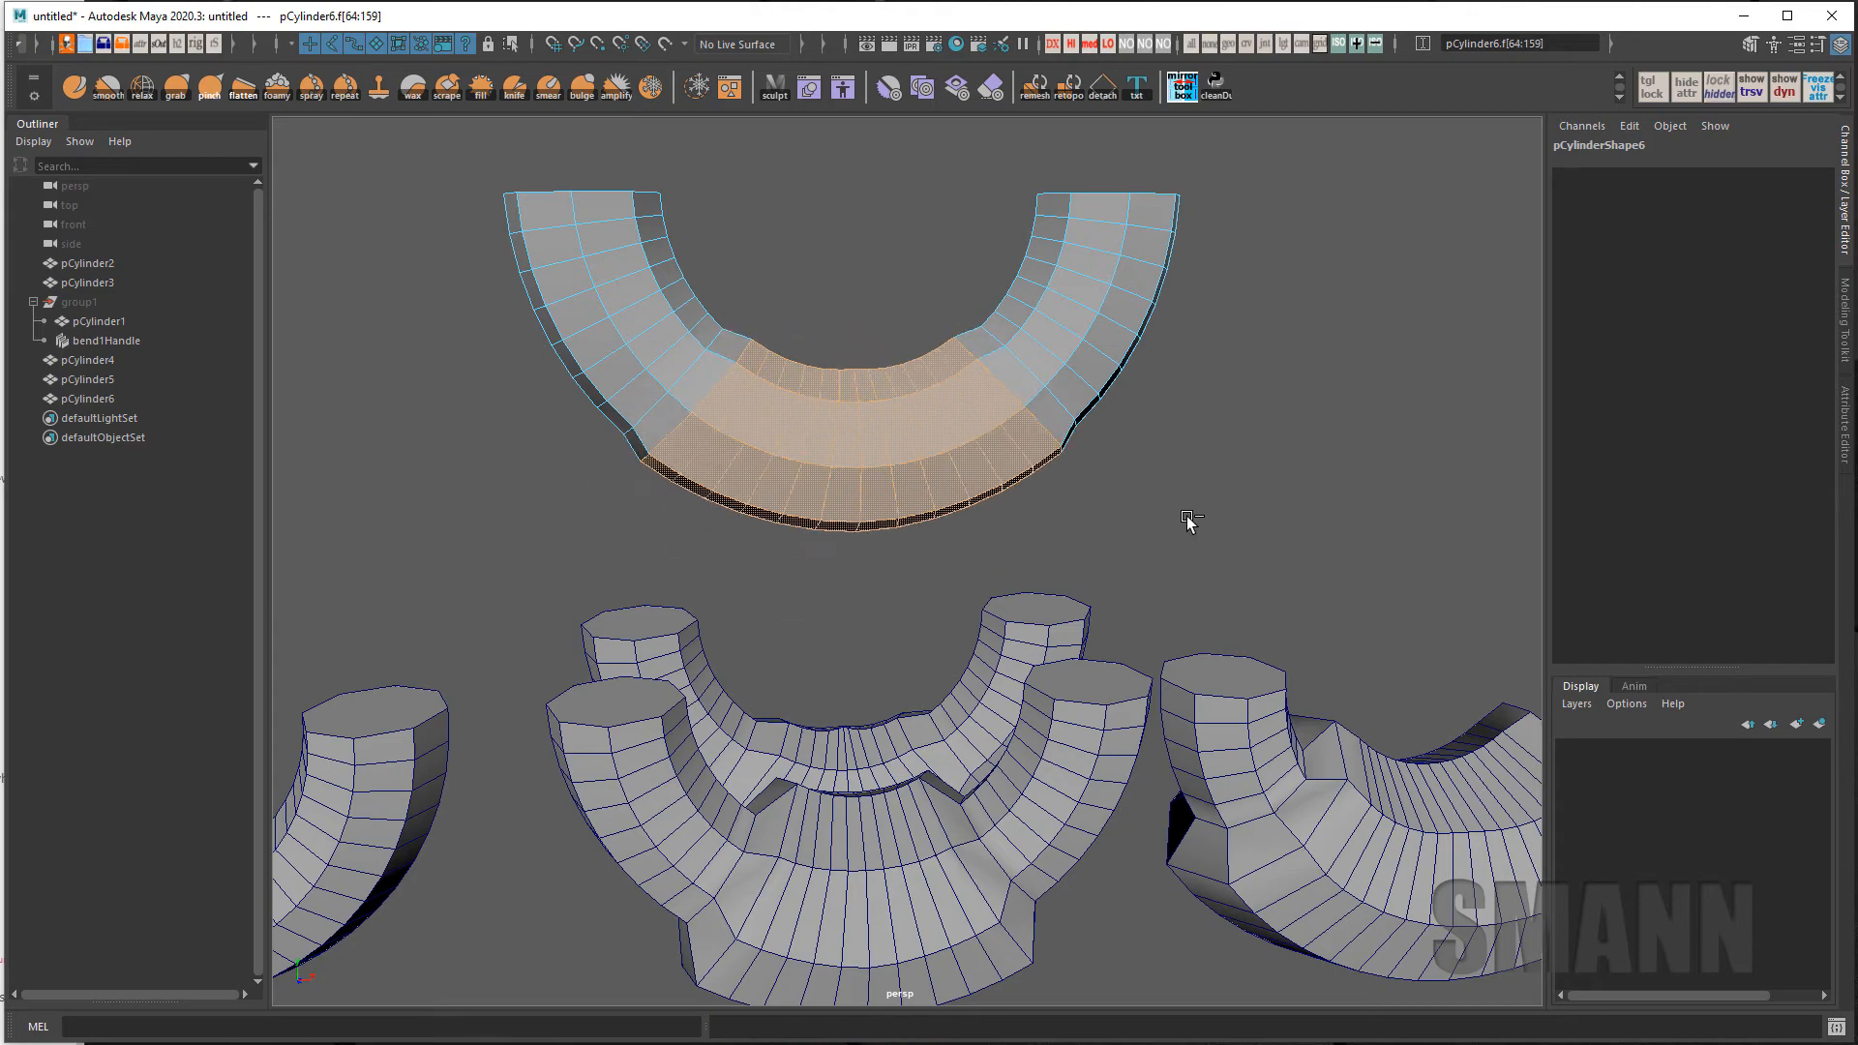
ctrl+middle_drag(1186, 515, 1221, 508)
key(ctrl+z)
Select a single face on the bent cylinder's side, try moving it with two move settings and undo both moves.
alt+drag(1215, 504, 1397, 587)
click(1176, 494)
click(1013, 426)
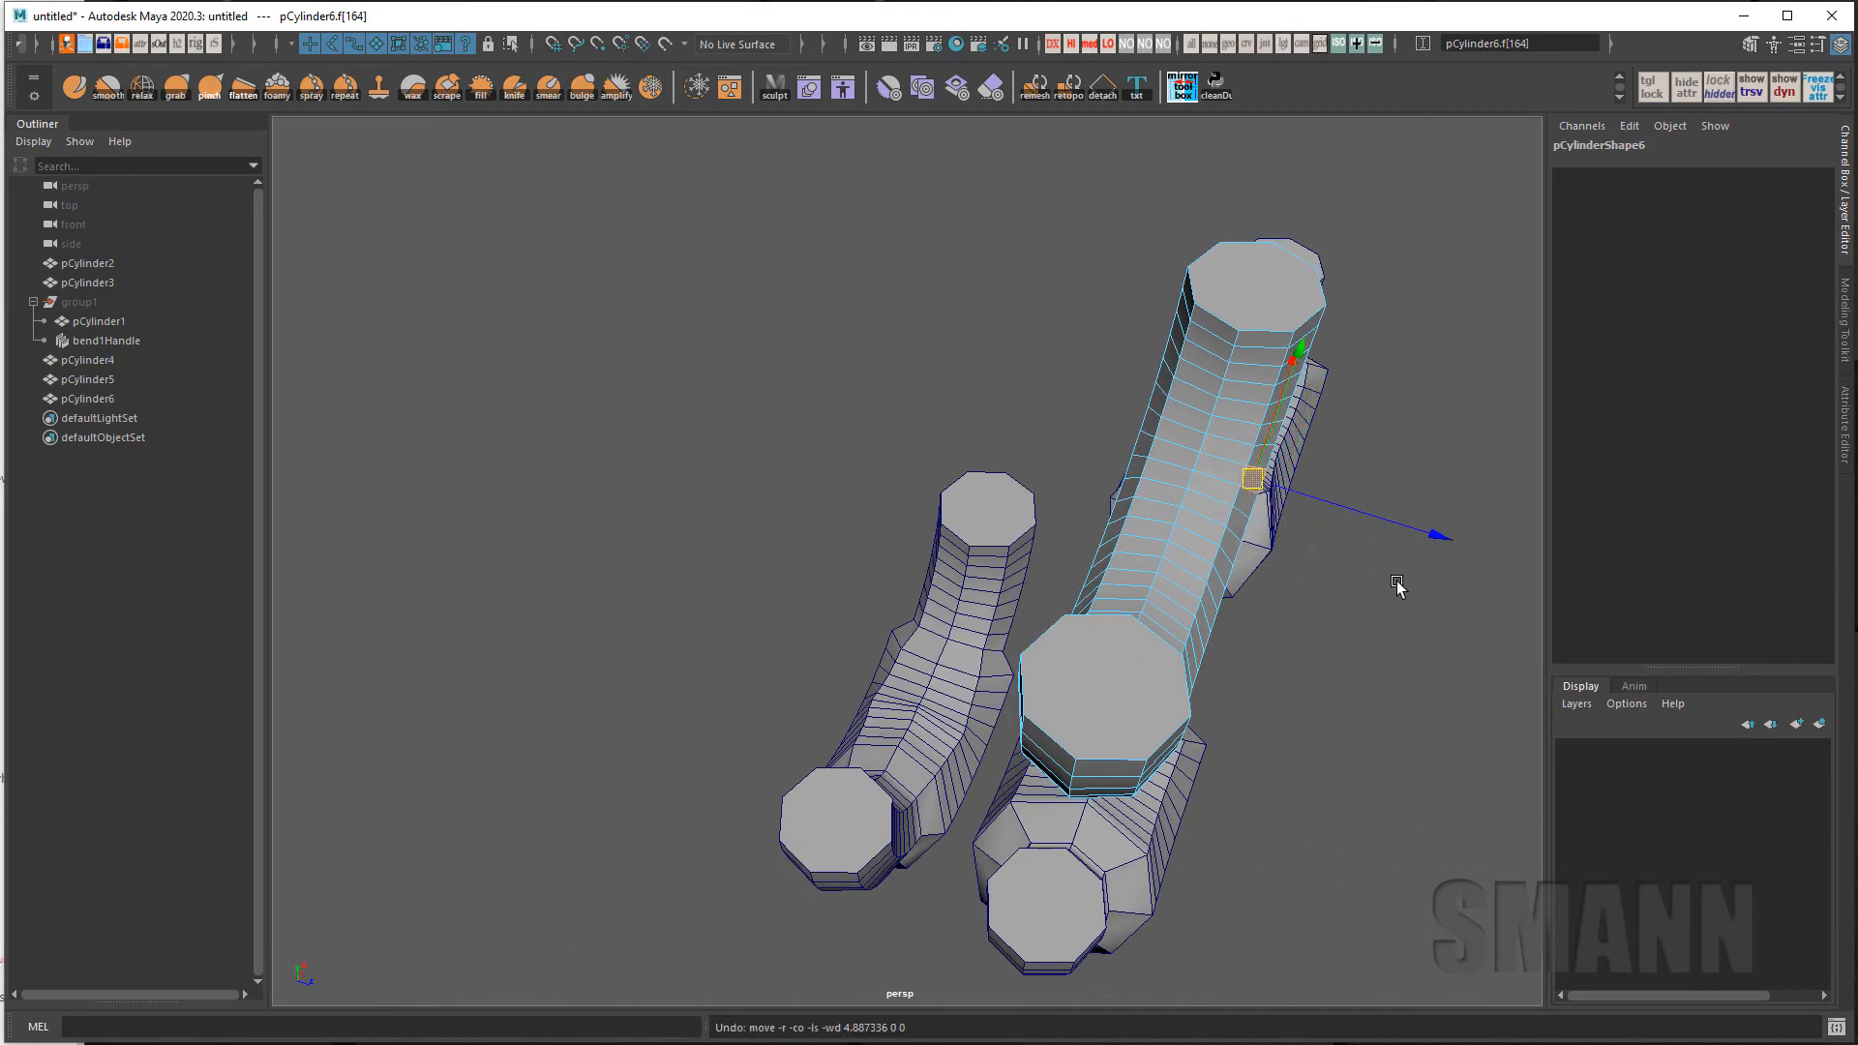
middle_drag(1396, 581, 1353, 584)
key(ctrl+z)
ctrl+shift+right_drag(1385, 612, 1292, 610)
middle_drag(1385, 606, 1382, 608)
key(ctrl+z)
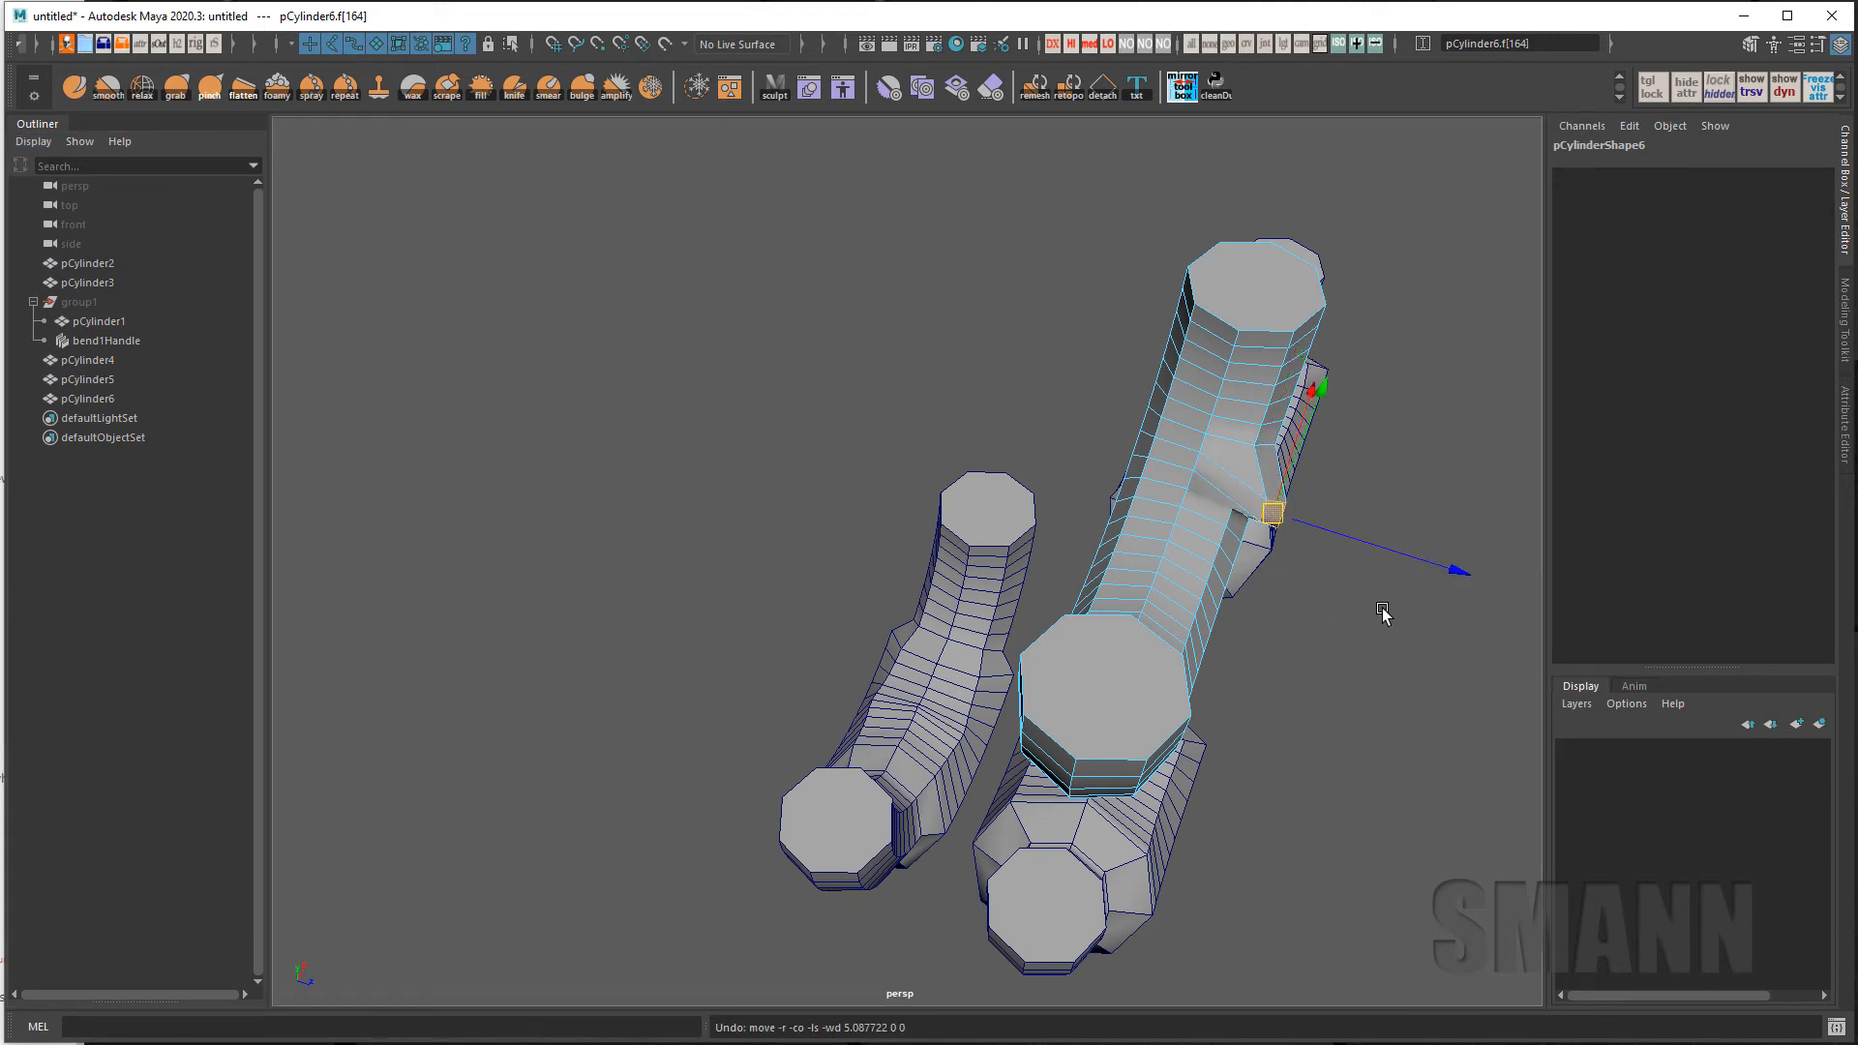
Convert the selected face to its vertices and examine them with the U, V, N normal manipulator.
ctrl+shift+right_drag(1377, 606, 1242, 614)
ctrl+right_drag(1408, 601, 1212, 511)
alt+drag(1393, 512, 1245, 329)
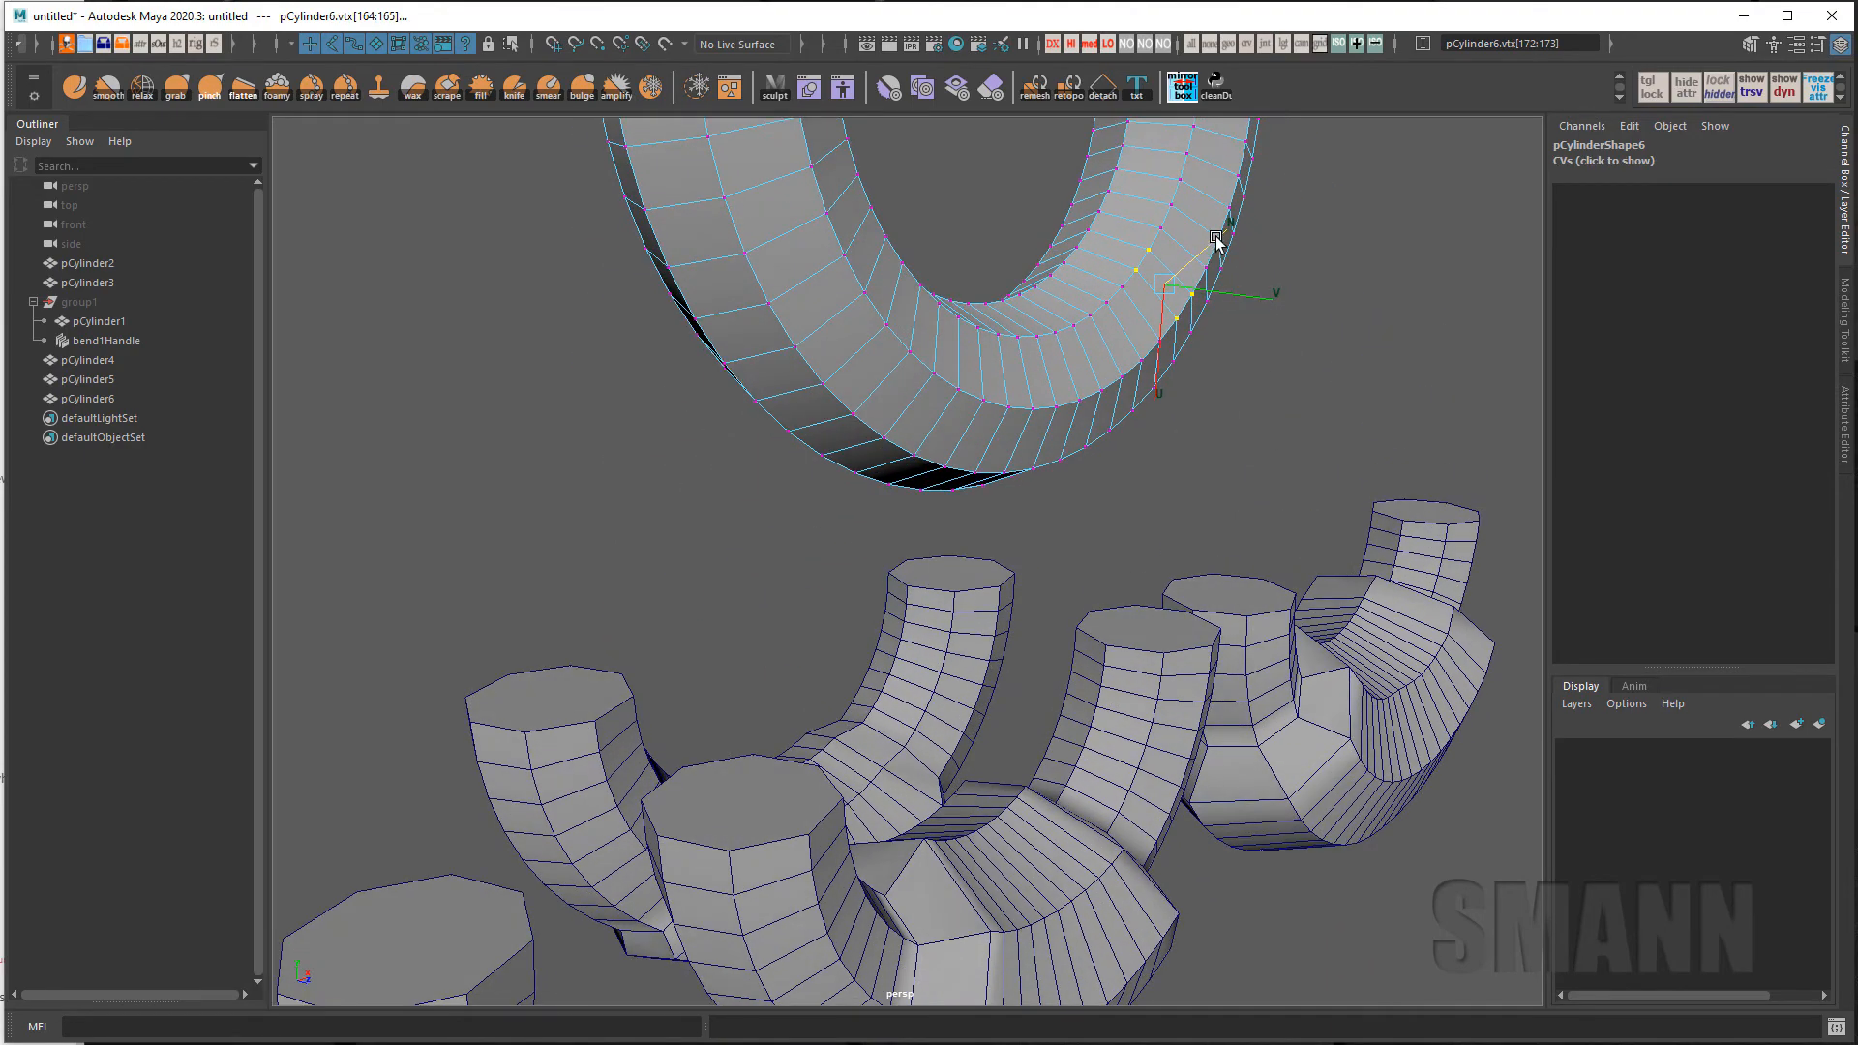
drag(1215, 238, 1261, 403)
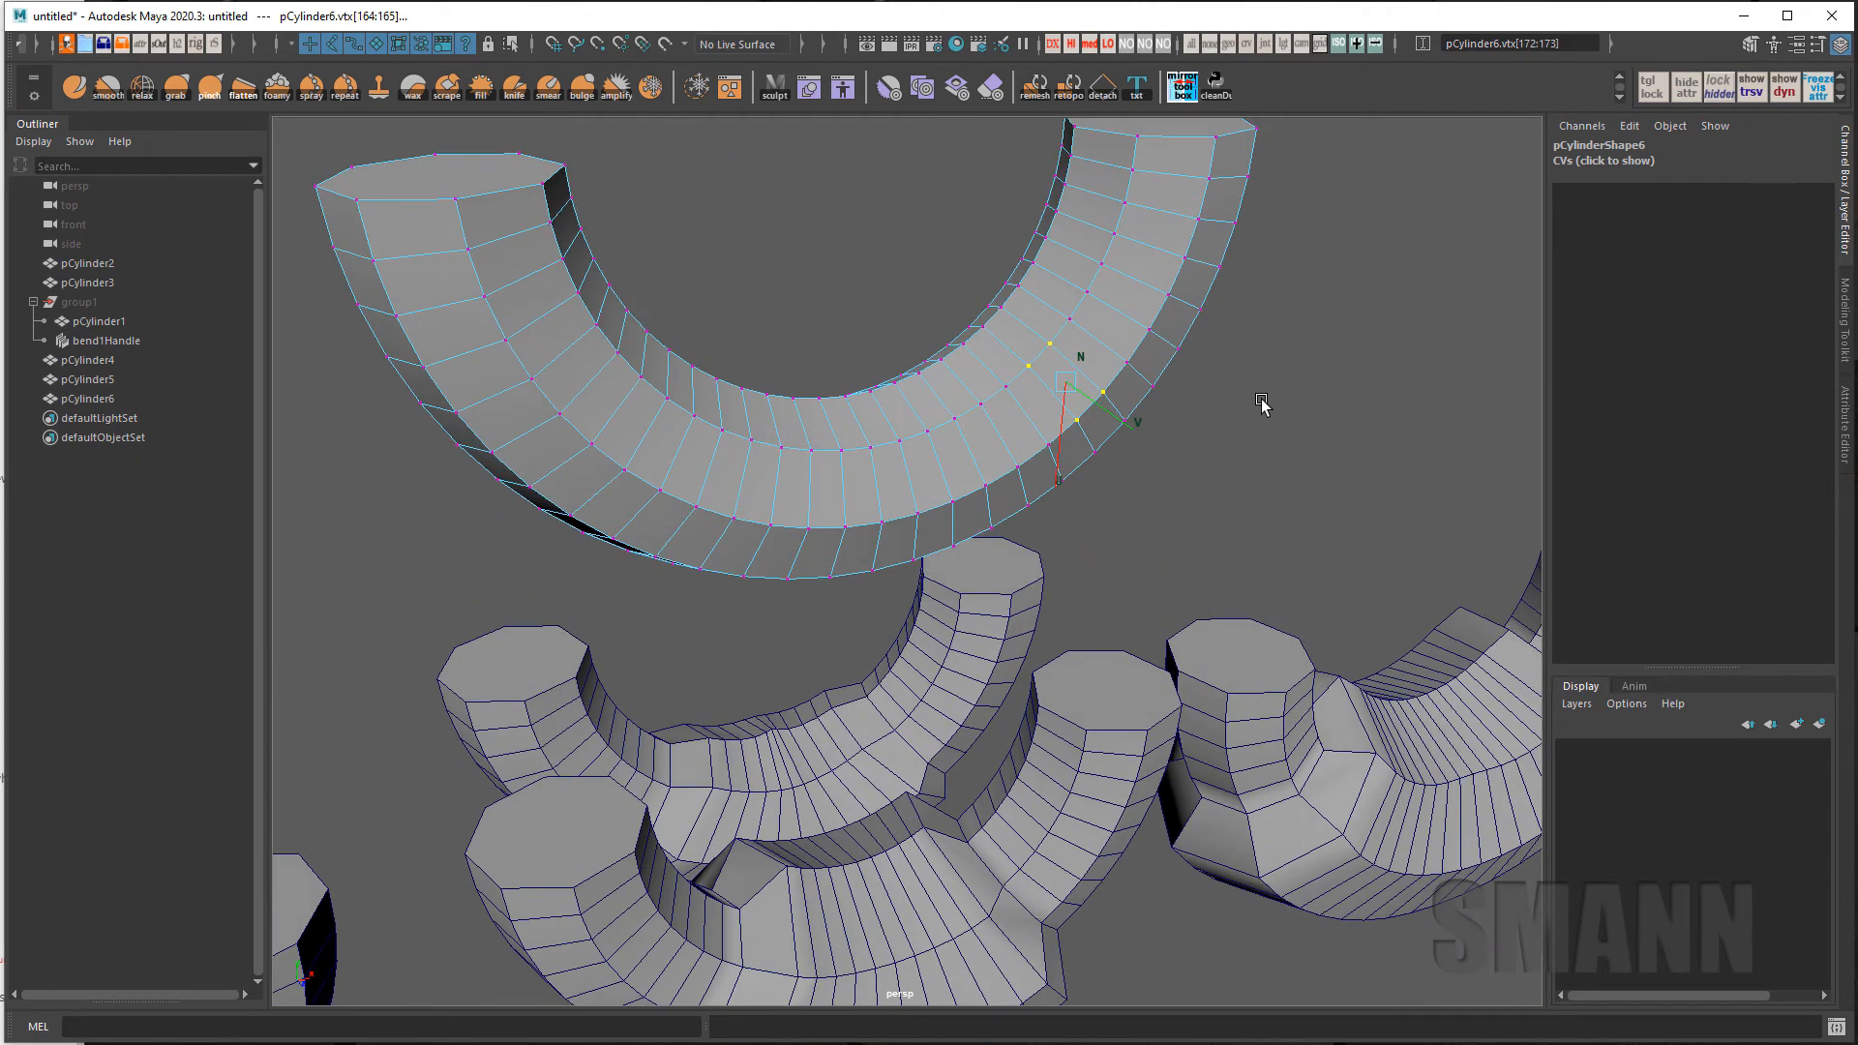
Return to the Move tool, reselect the single side face and align a custom pivot to it.
key(w)
ctrl+right_drag(1291, 438, 1313, 526)
click(1054, 394)
alt+middle_drag(1270, 472, 1230, 467)
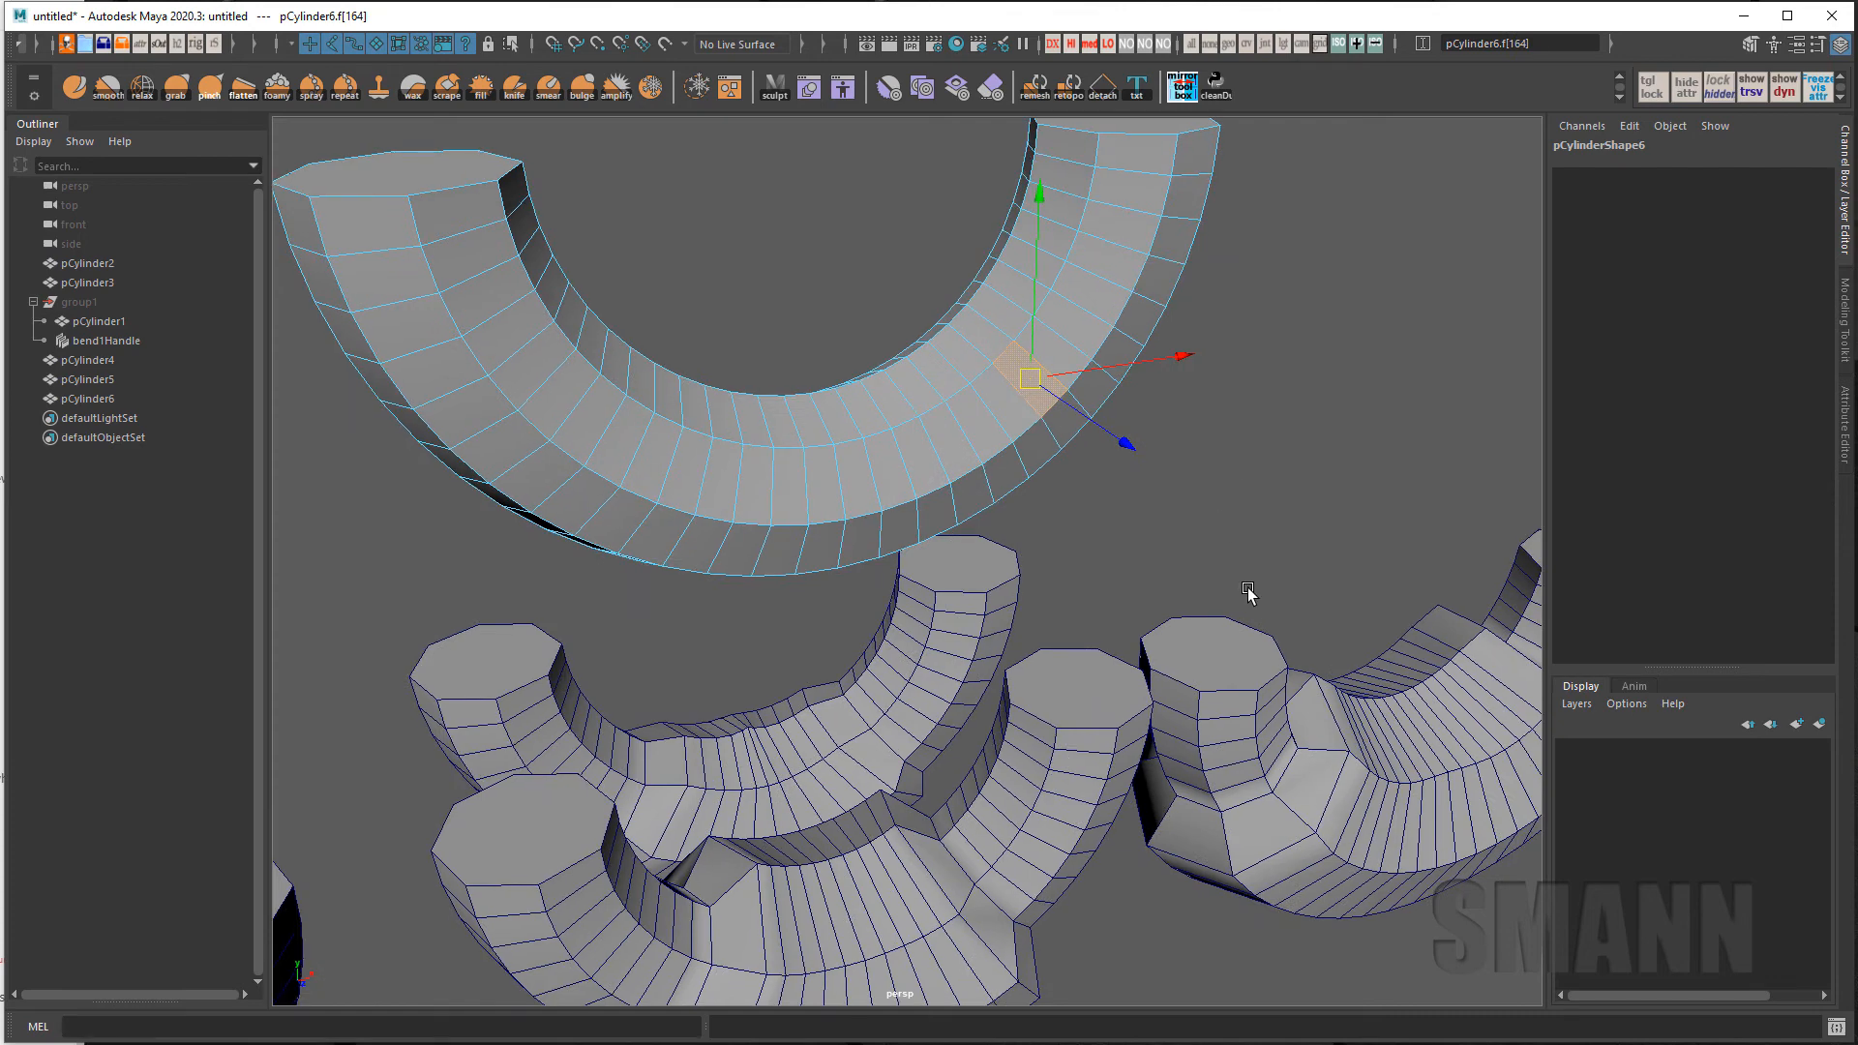
key(d)
scroll(1302, 474, up, 4)
click(1243, 379)
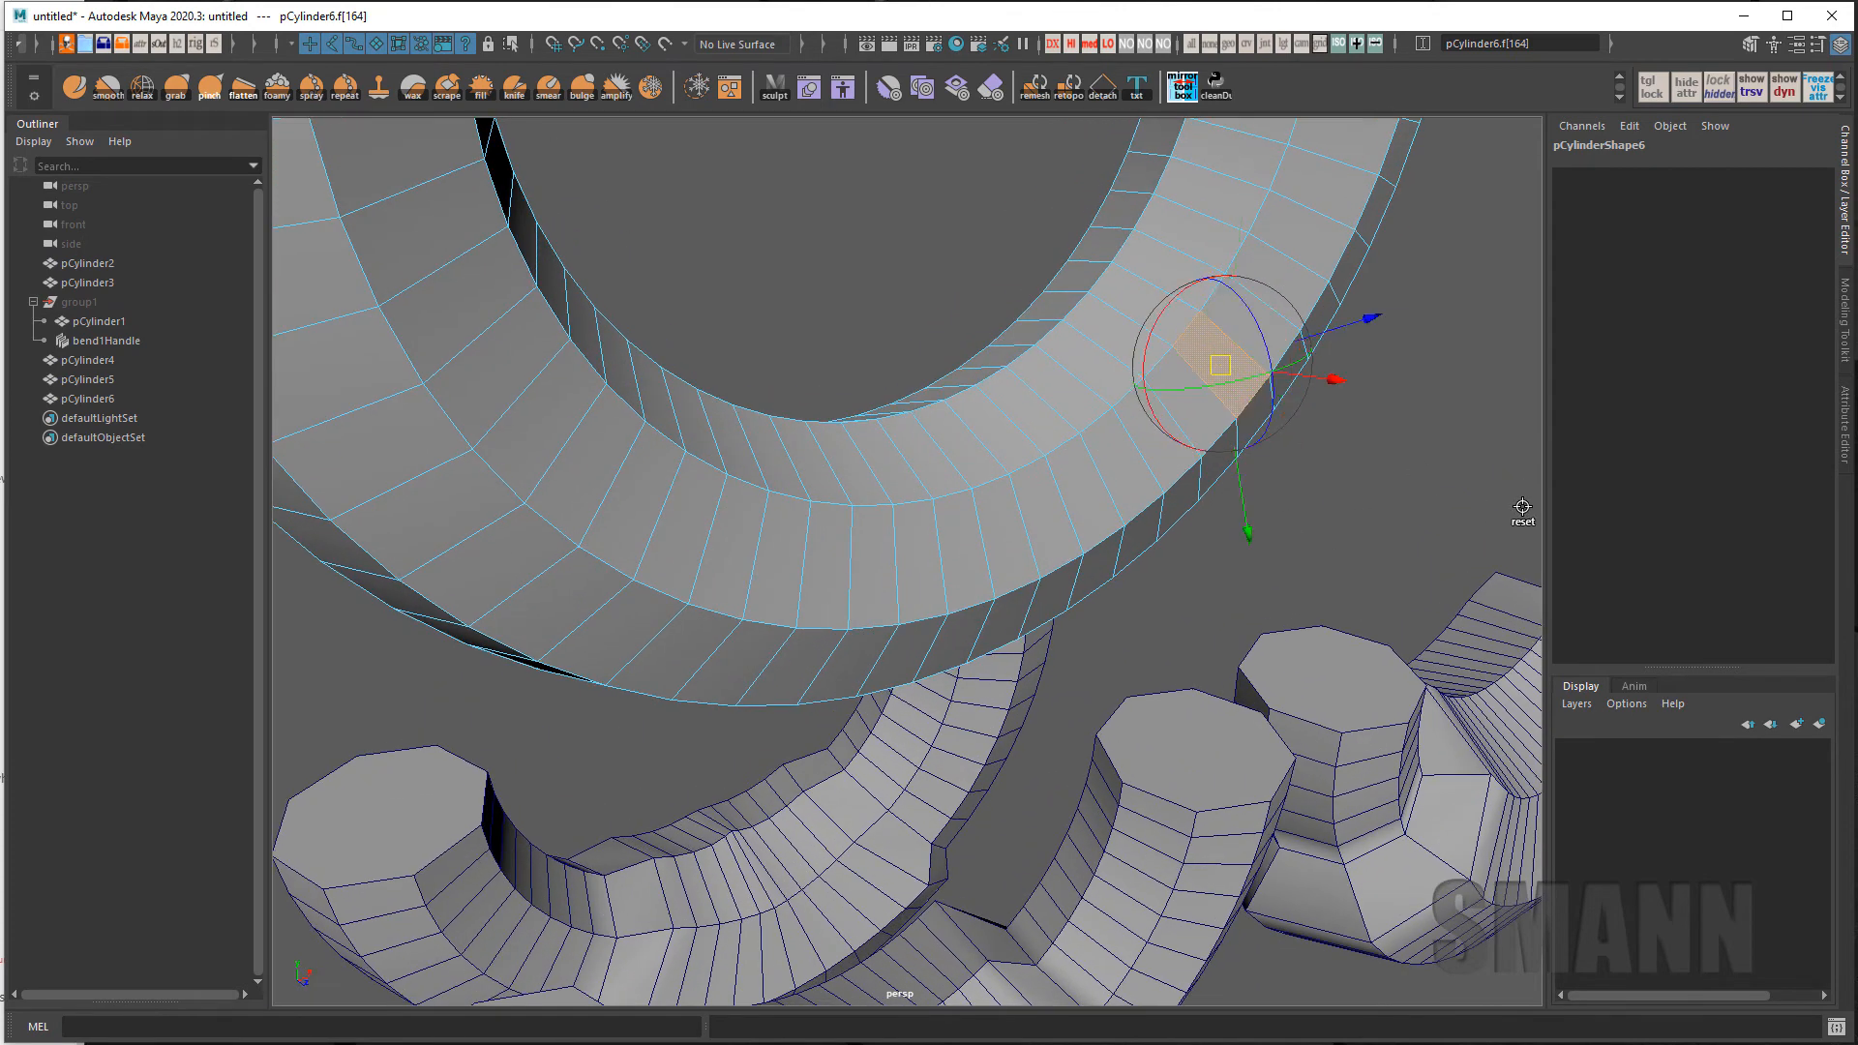
key(d)
alt+drag(1351, 381, 1262, 666)
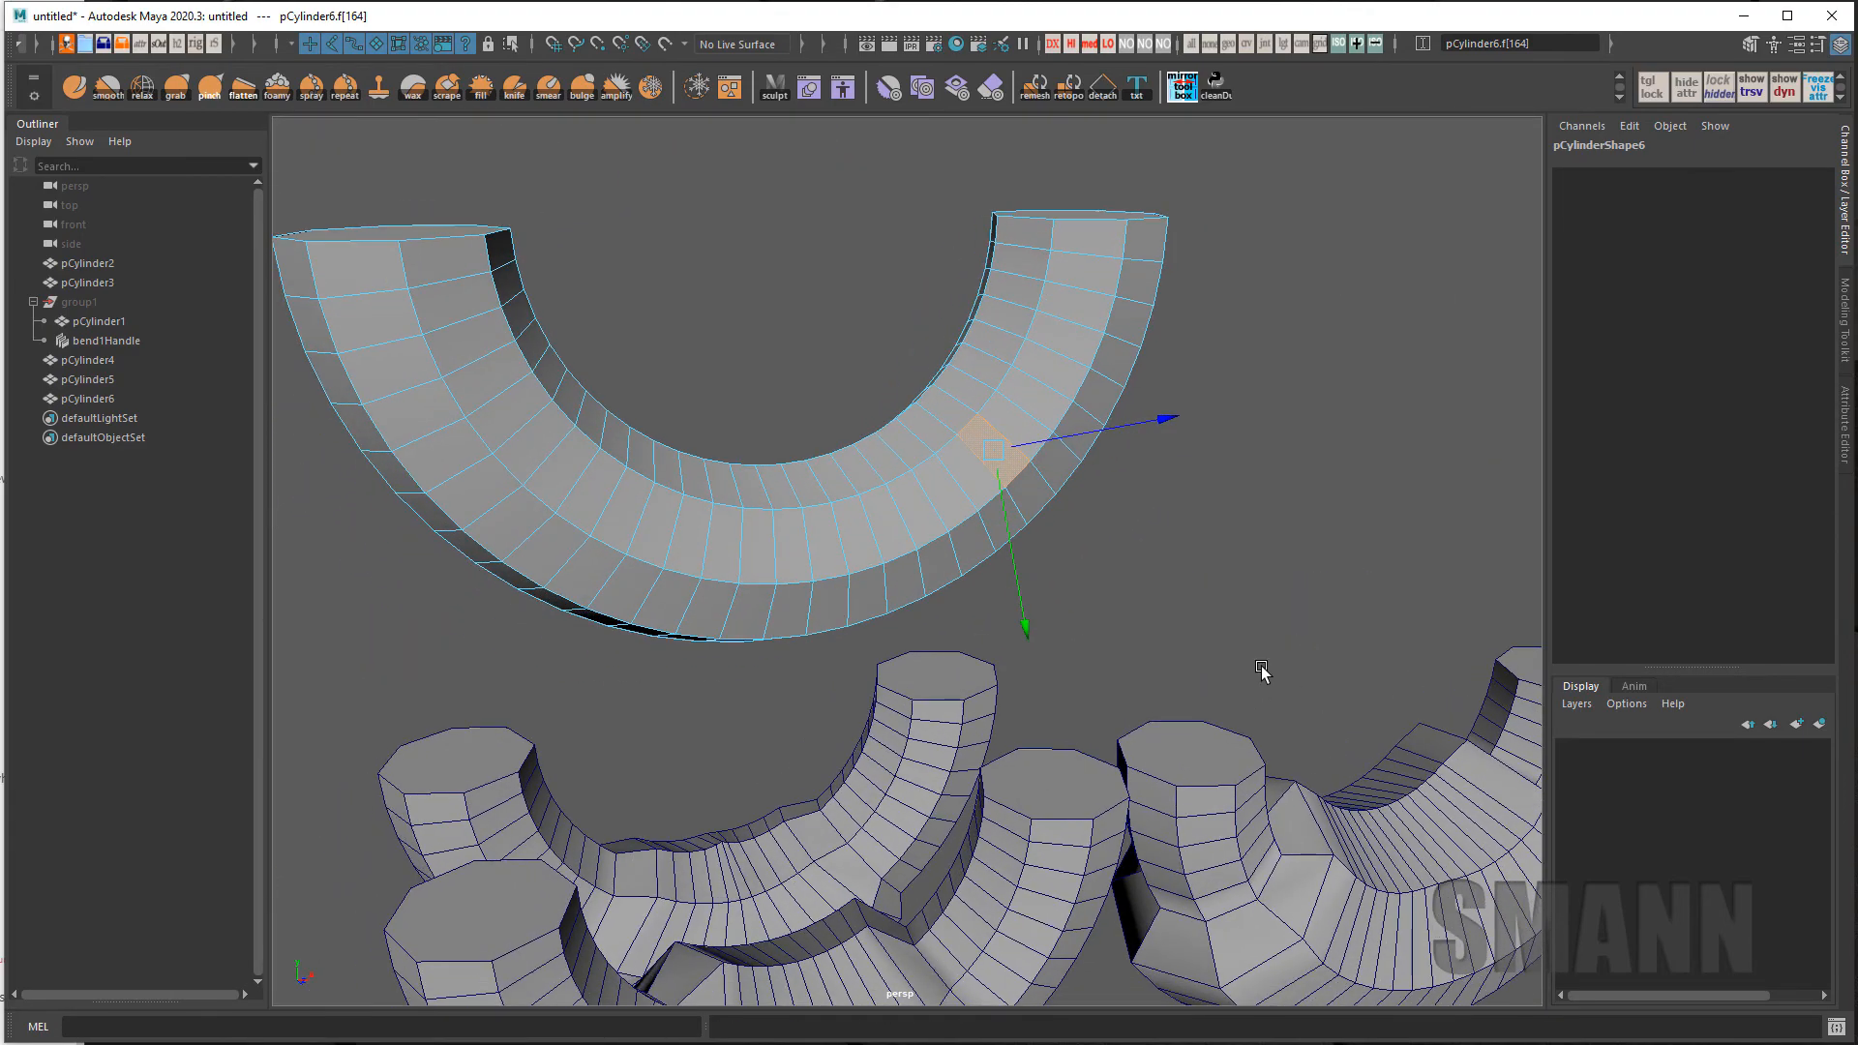
Select the full ring of faces around the cylinder, try expanding it outward and undo the change.
shift+double_click(1033, 500)
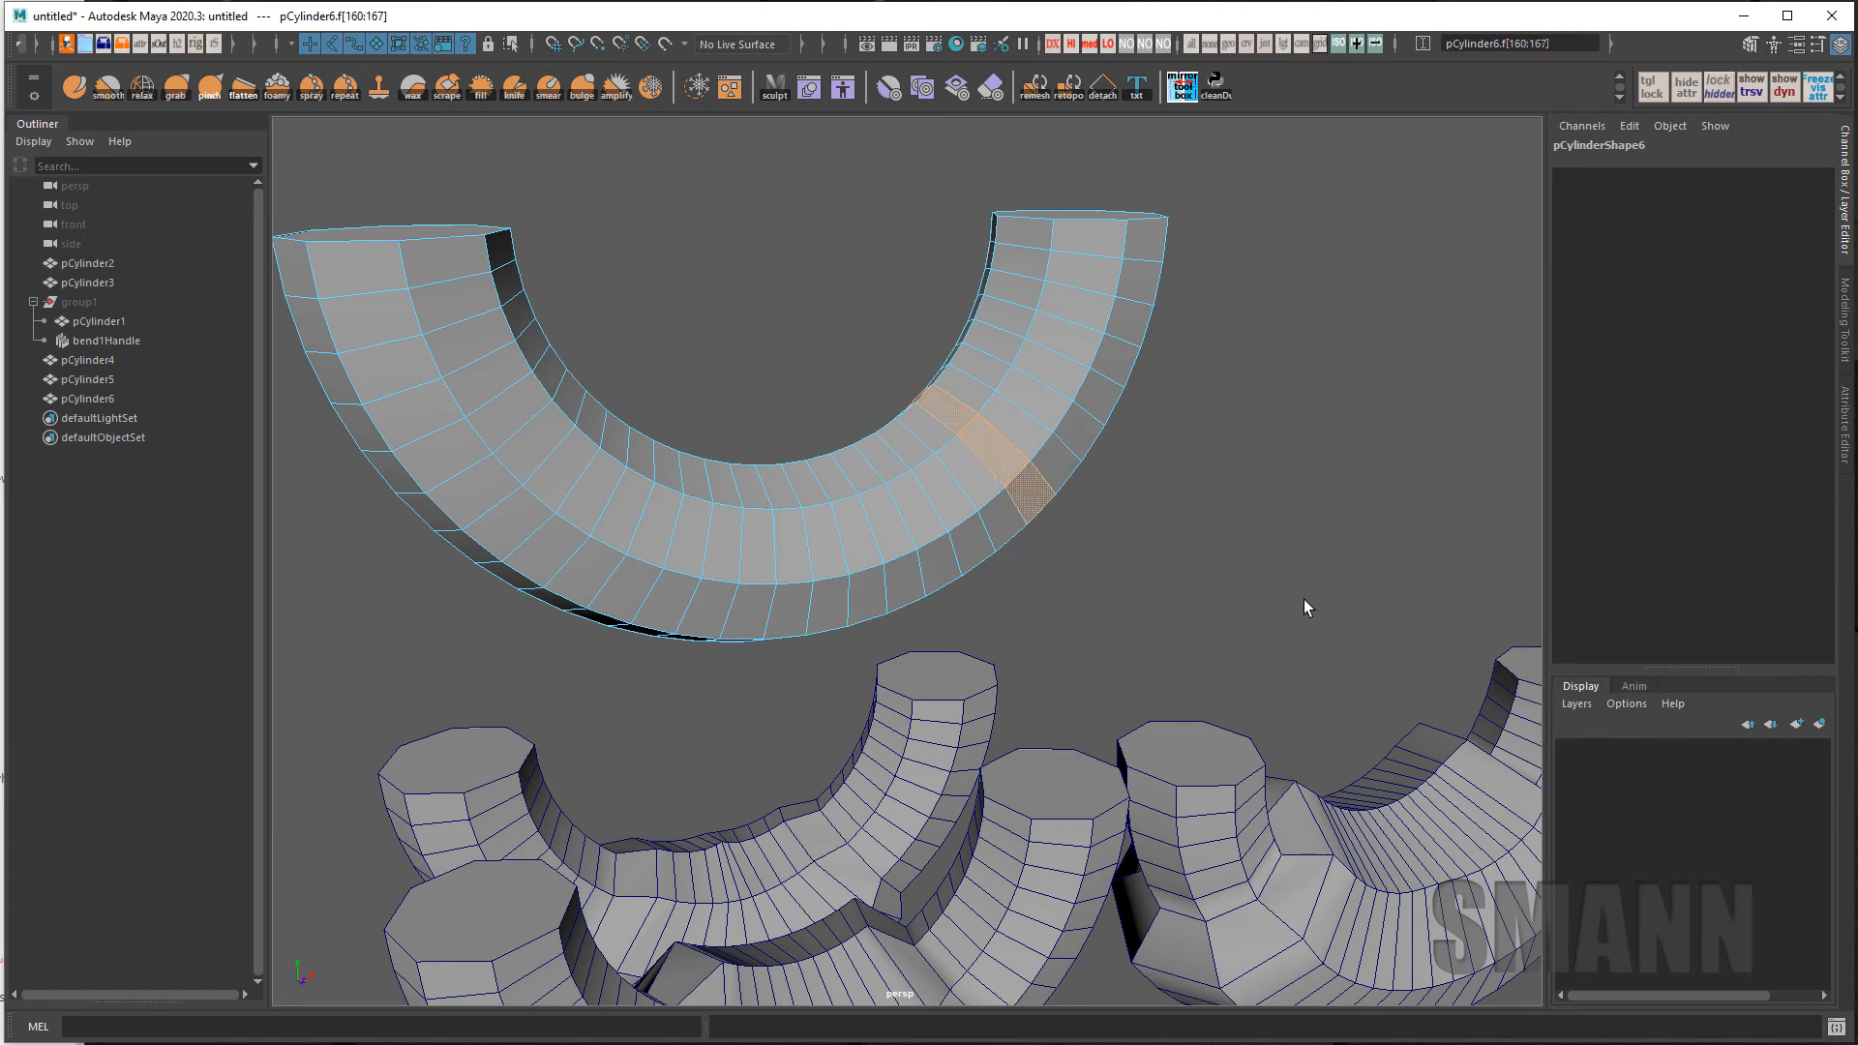
ctrl+right_click(1298, 476)
key(r)
middle_drag(1356, 636, 1173, 620)
key(ctrl+z)
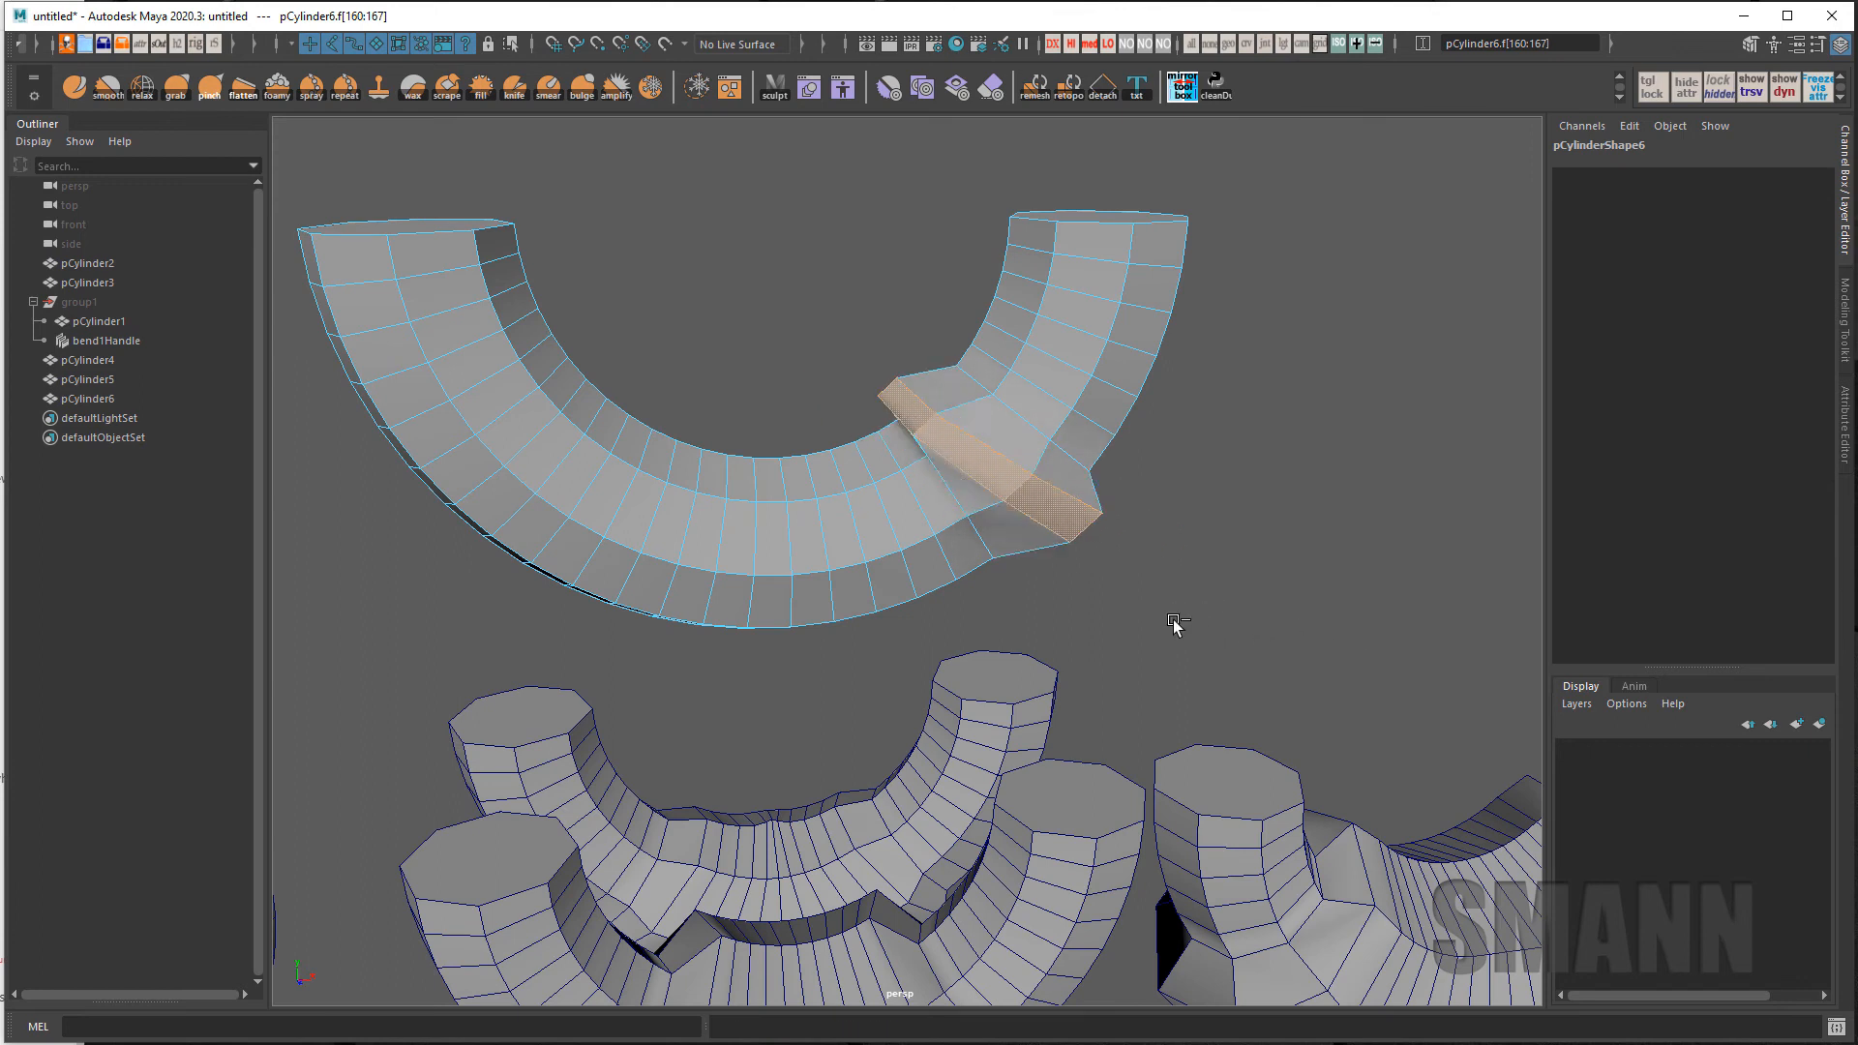
key(ctrl+z)
Convert the selected face ring to vertices and try moving them outward with the U, V, N normal manipulator.
key(w)
drag(1293, 640, 1104, 532)
ctrl+right_click(1350, 506)
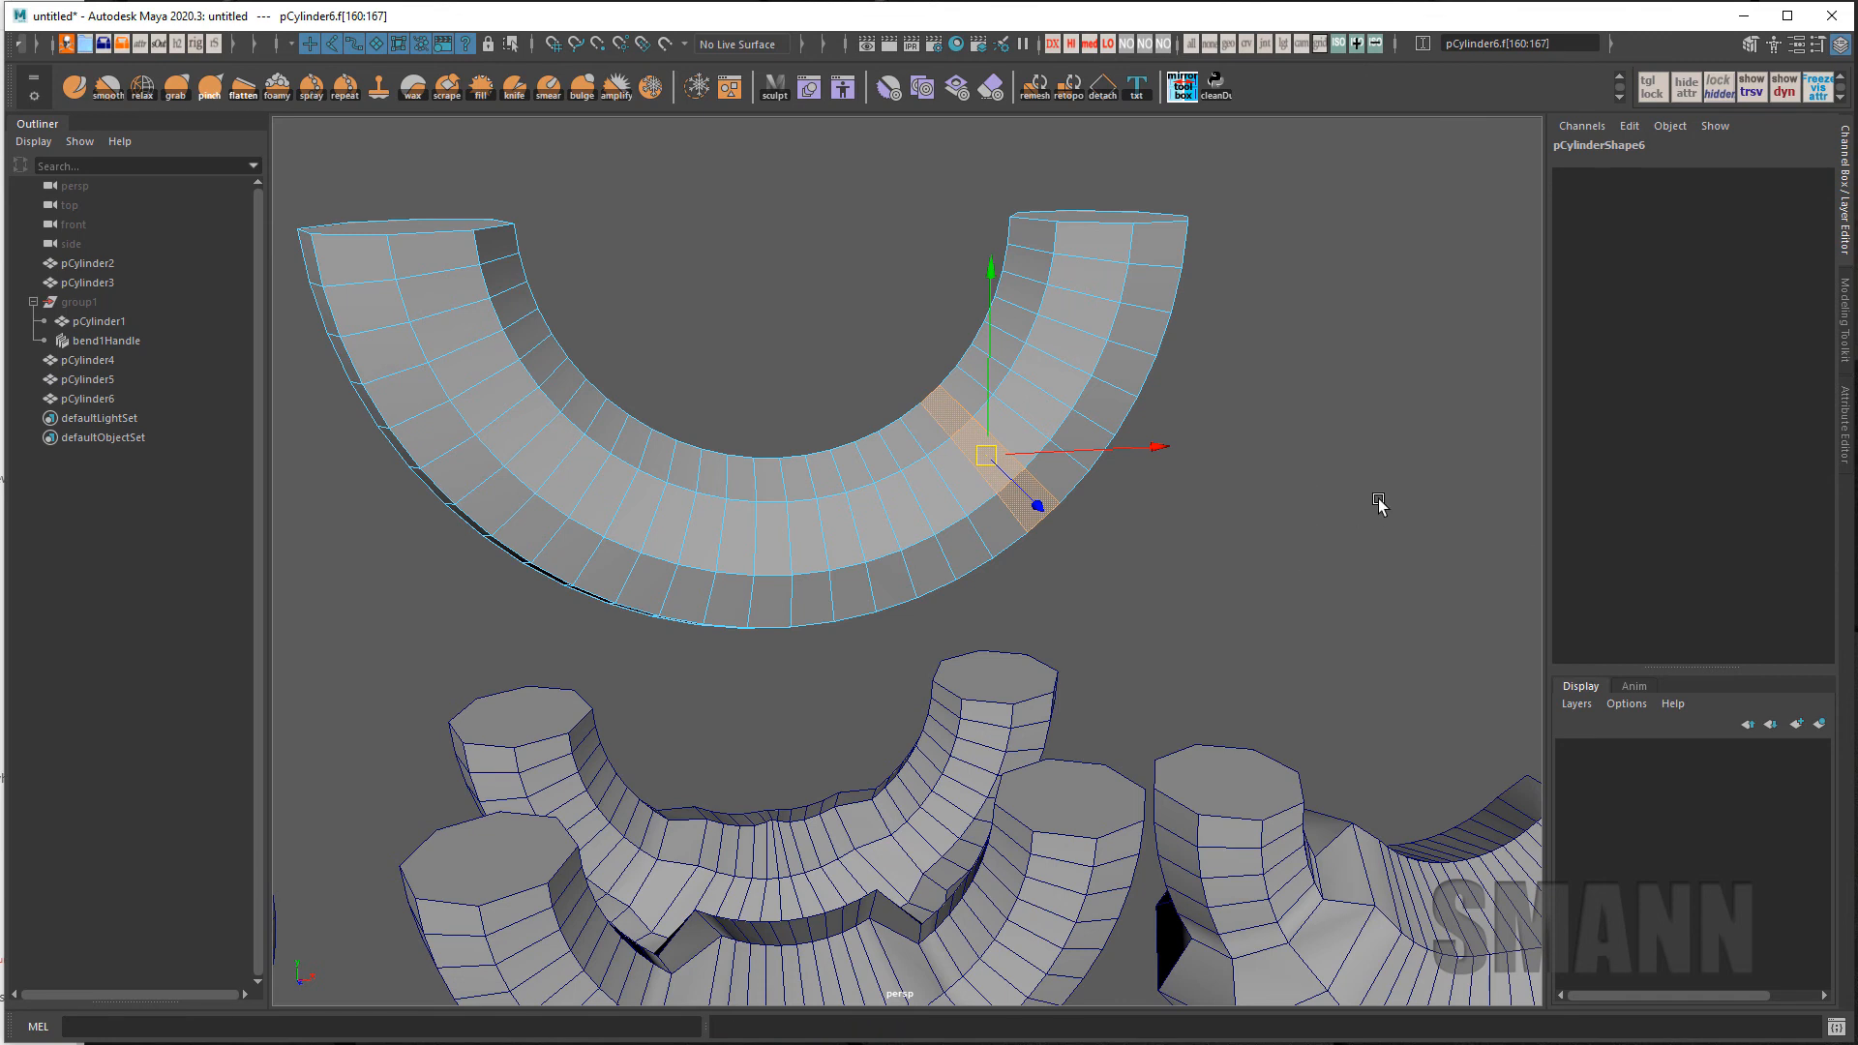
drag(1377, 494, 1067, 582)
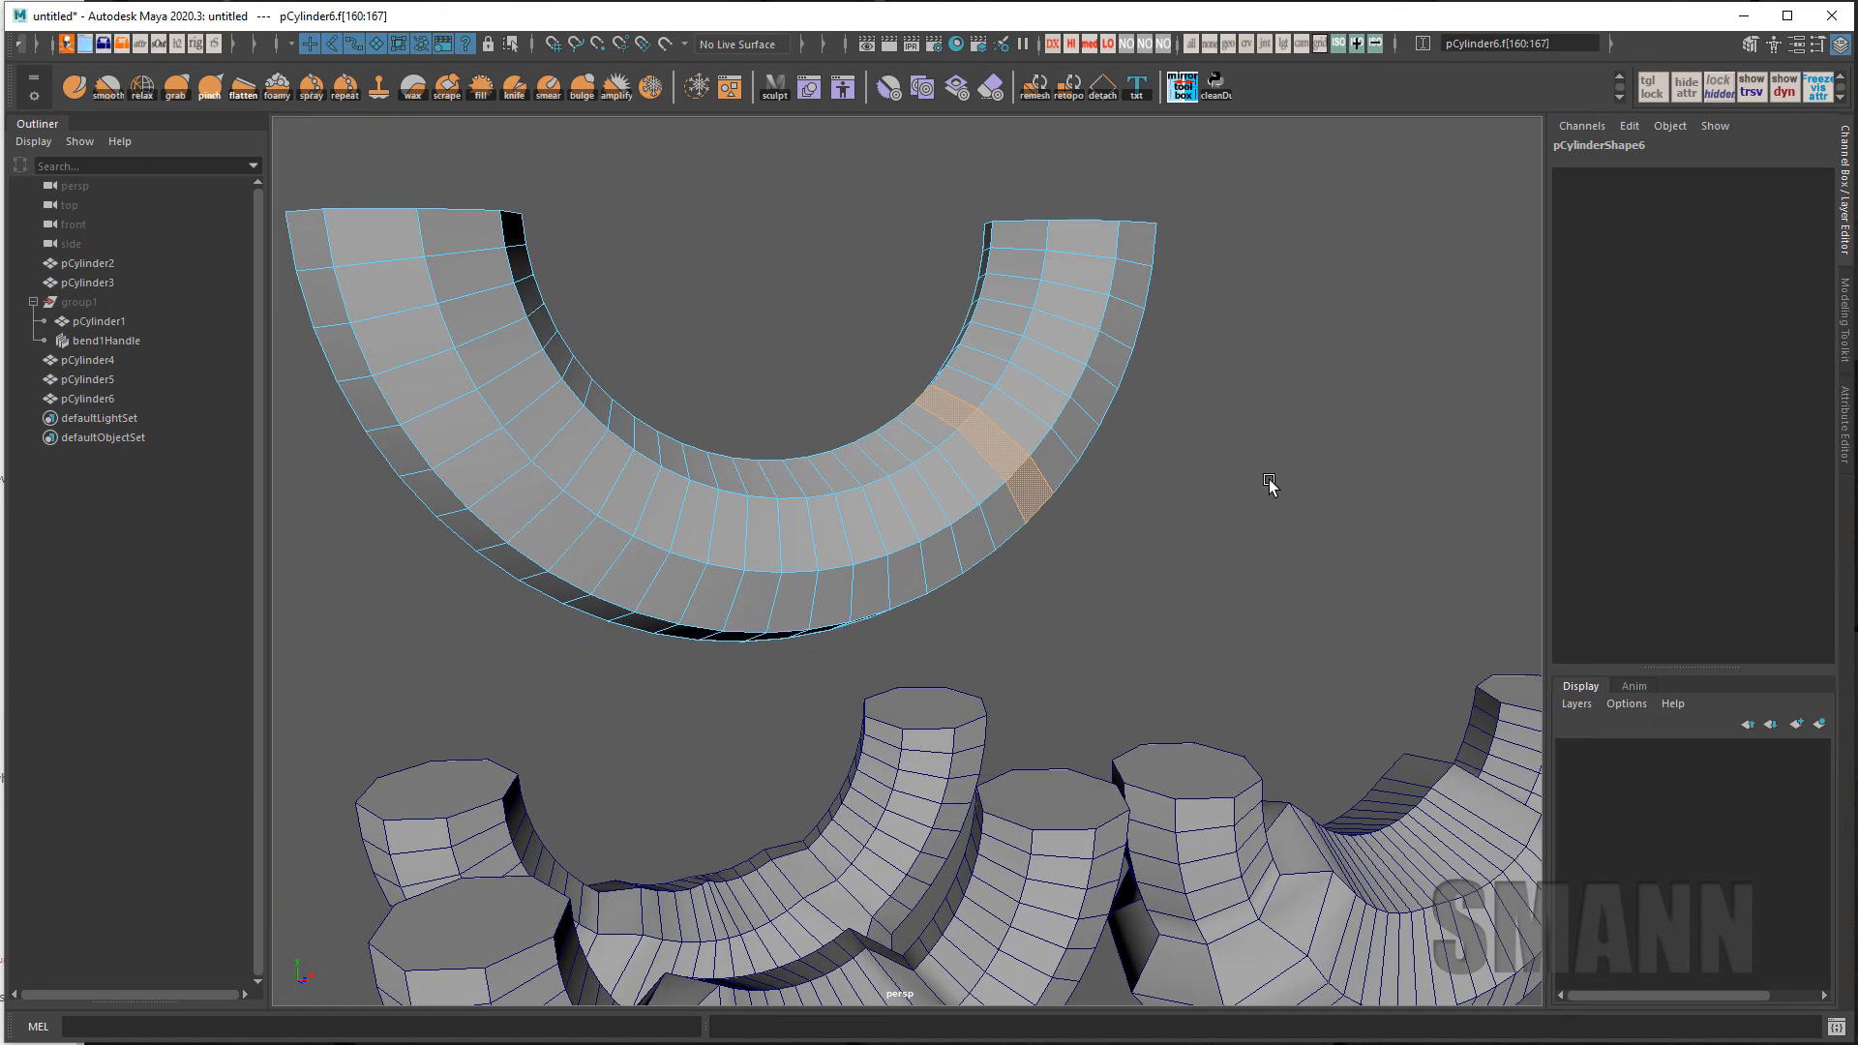
right_click(1269, 481)
ctrl+right_drag(1277, 474, 989, 472)
alt+drag(1282, 513, 1242, 554)
alt+drag(1015, 492, 1048, 436)
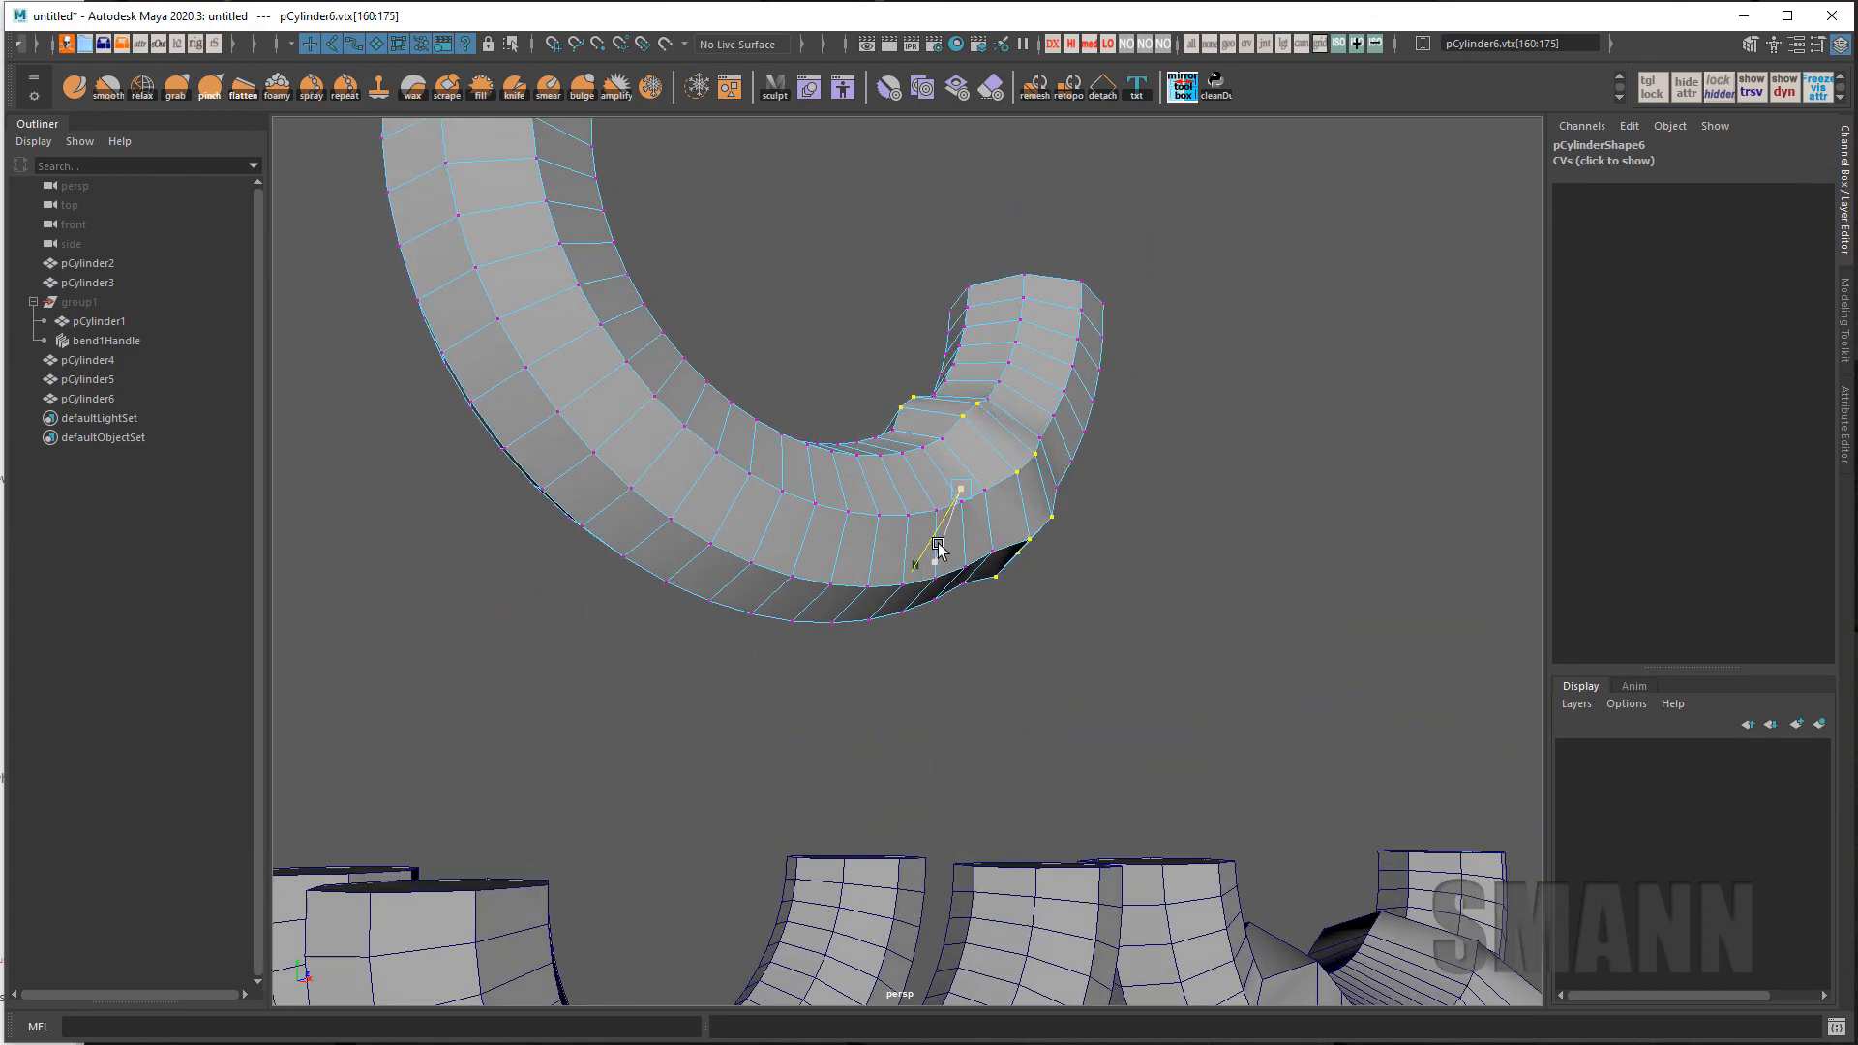
Compare the vertex ring before and after its normal move using undo and redo, and finish with the move undone.
alt+drag(937, 539, 1038, 550)
key(ctrl+z)
key(shift+z)
key(ctrl+z)
key(shift+z)
alt+drag(946, 421, 1266, 455)
key(ctrl+z)
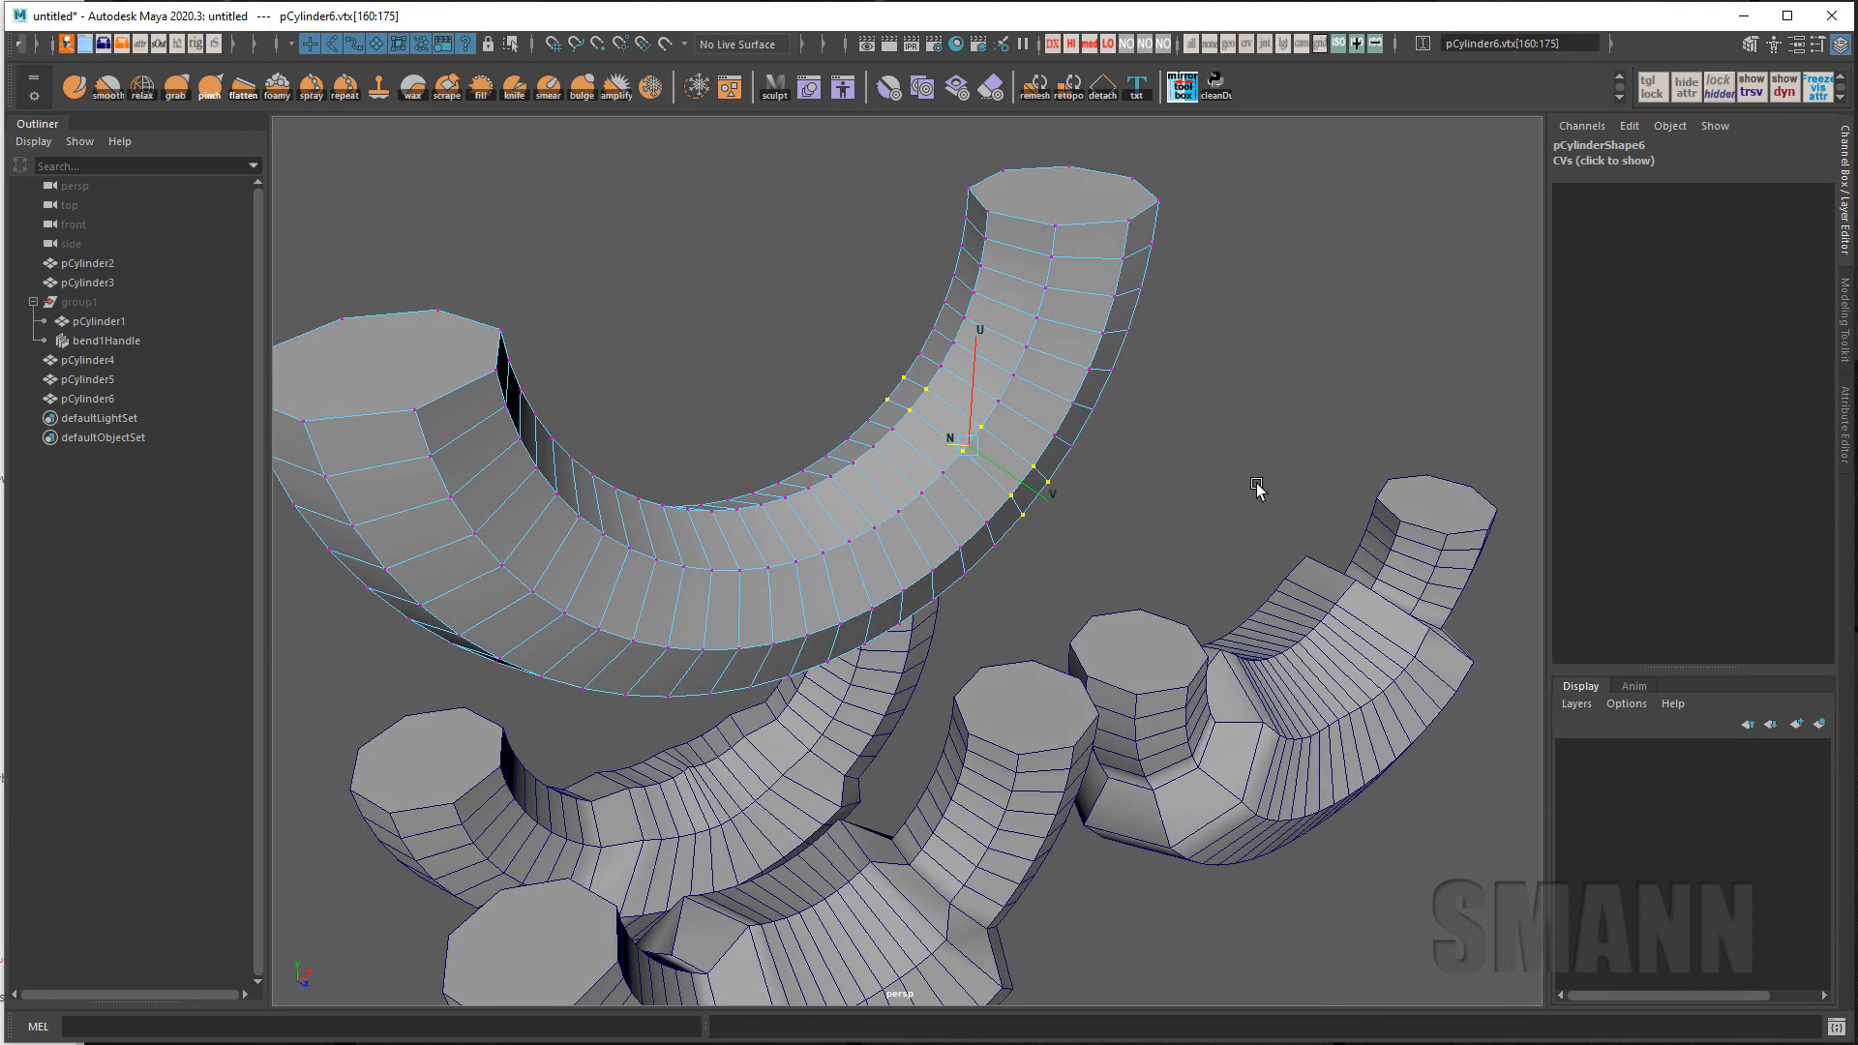
right_click(1283, 423)
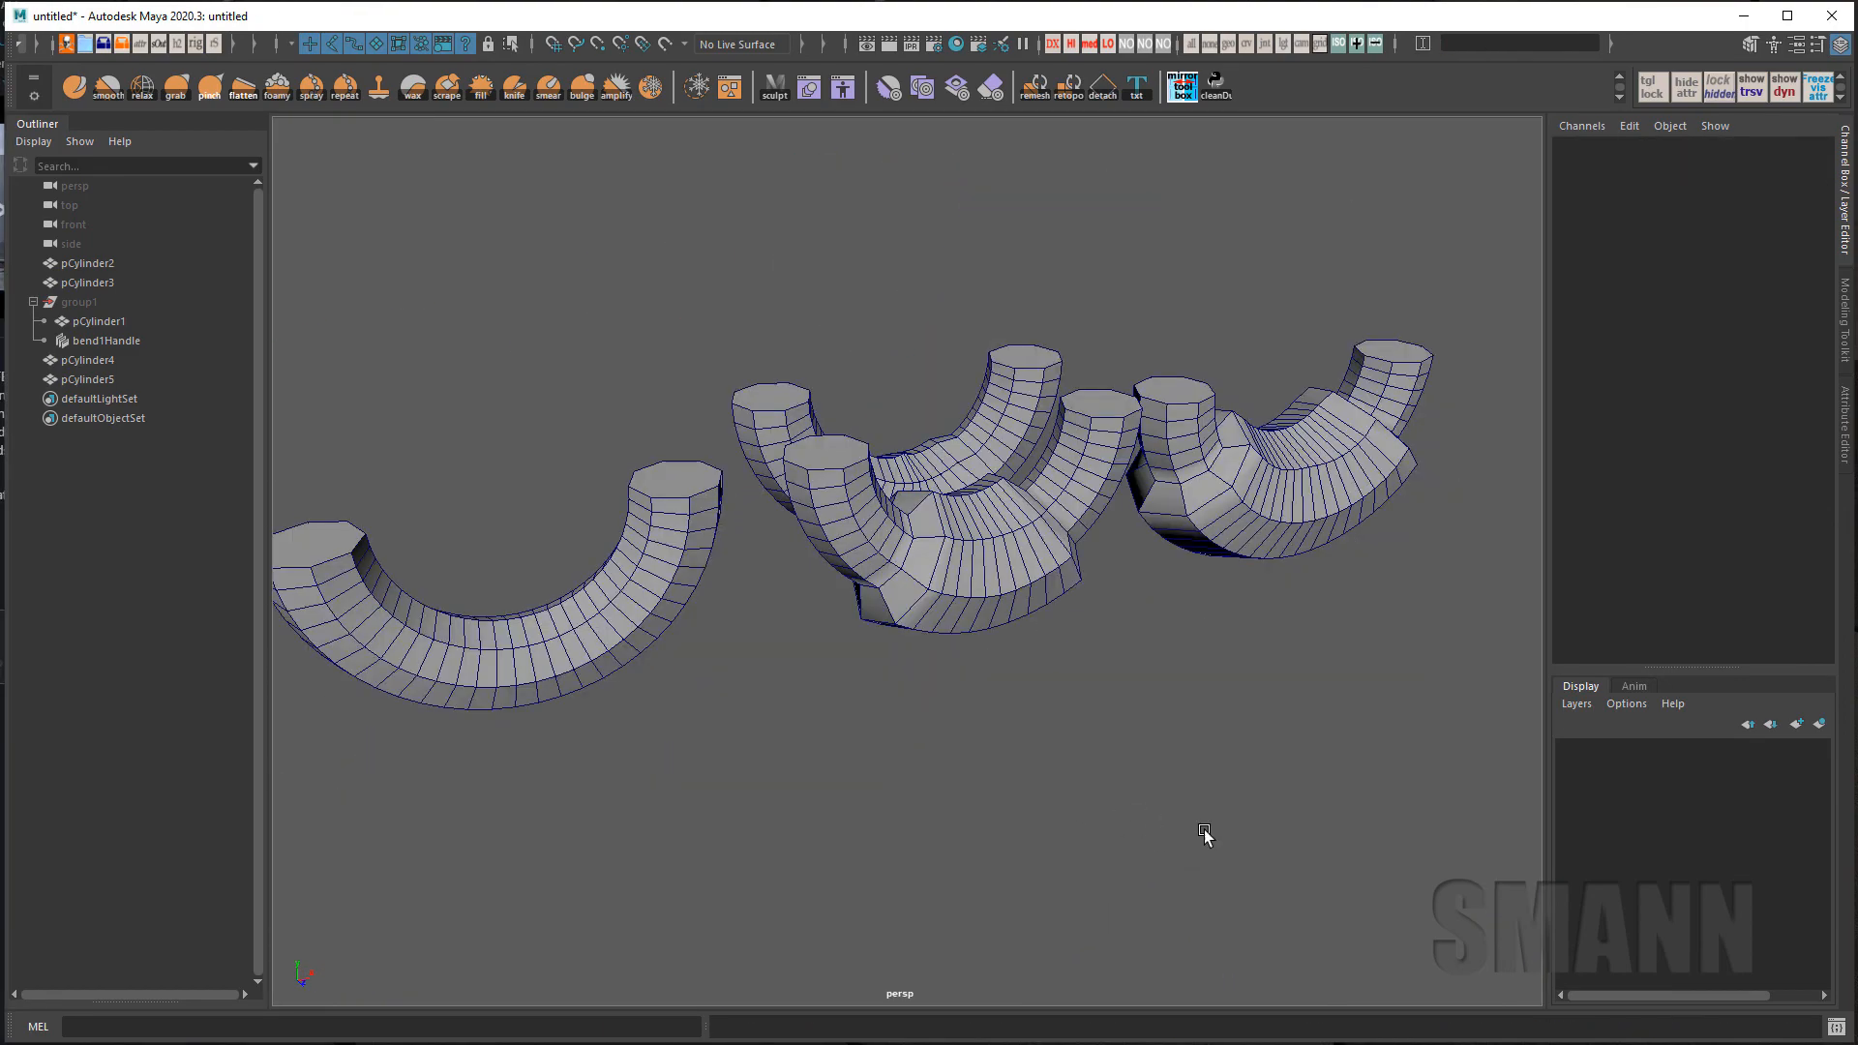
mouse_move(1204, 834)
alt+mouse_down()
mouse_move(1045, 688)
mouse_move(1141, 862)
mouse_move(1356, 838)
mouse_move(1192, 735)
mouse_move(1094, 803)
alt+mouse_up()
key(alt+x)
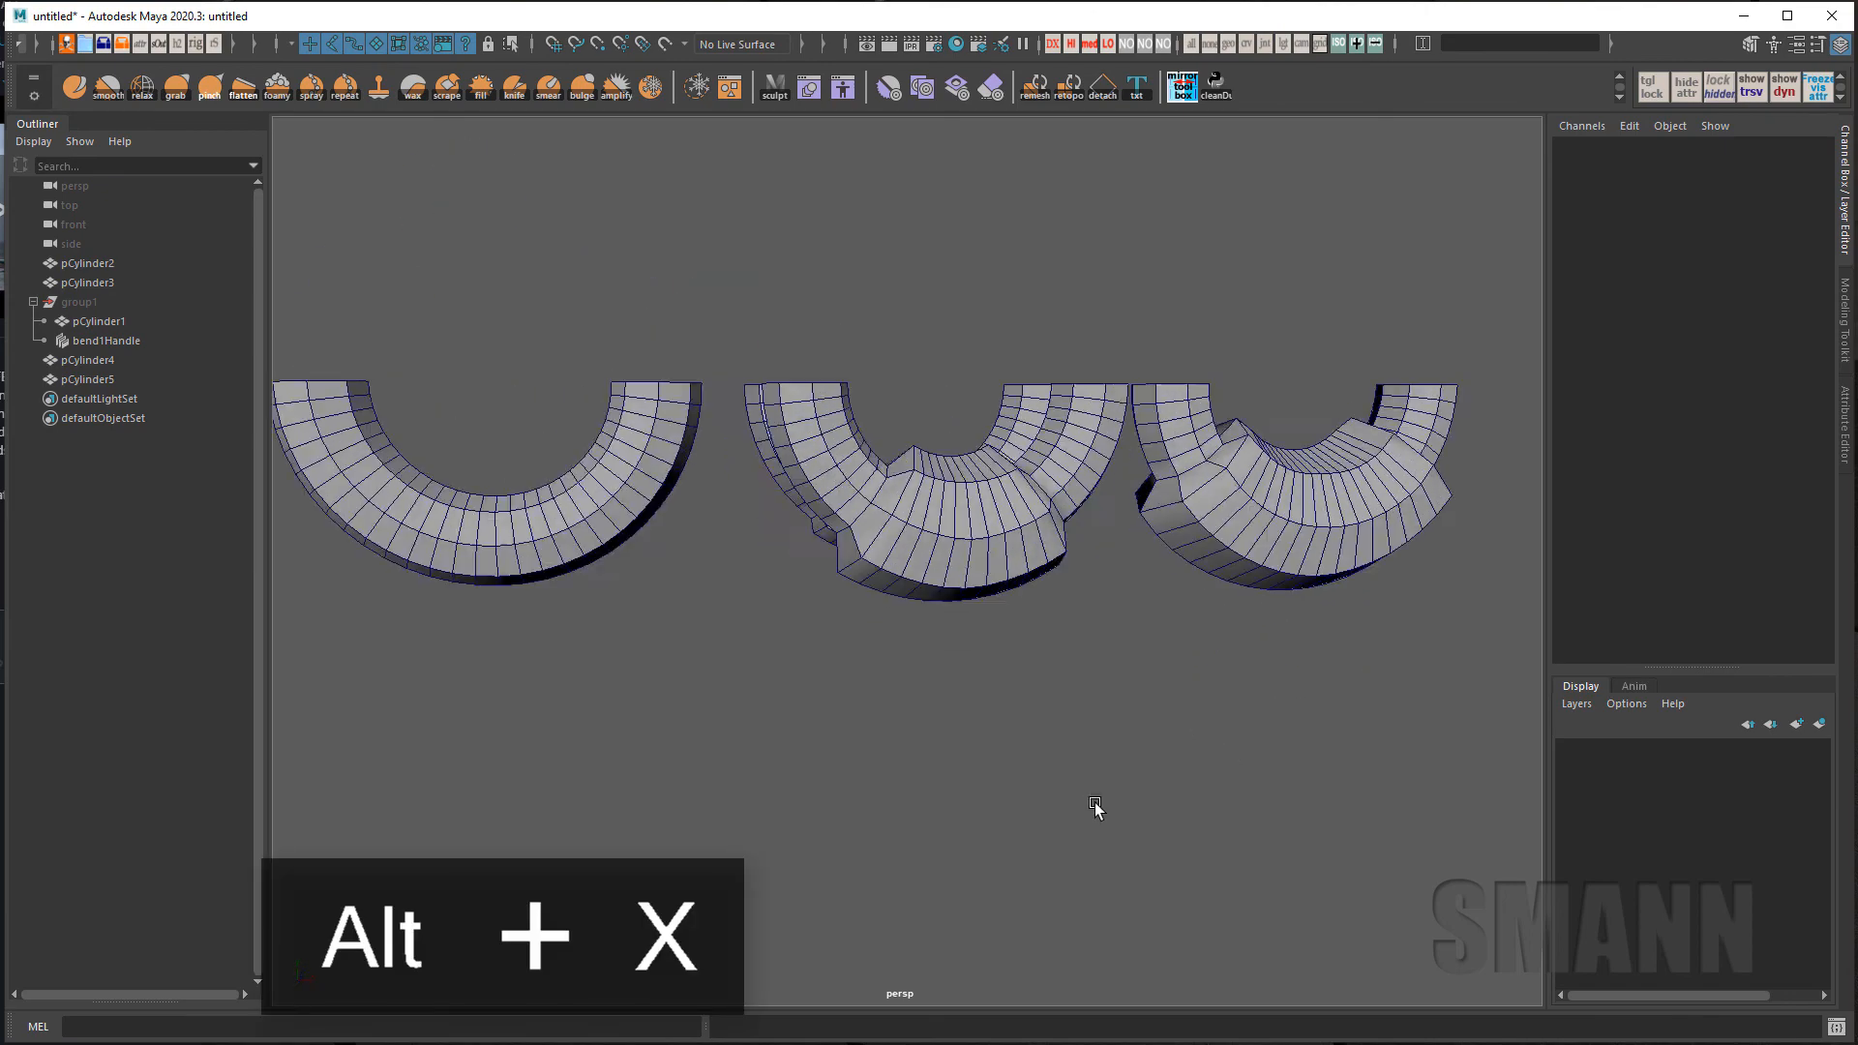
key(alt+w)
key(alt+w)
mouse_move(1208, 804)
alt+mouse_down()
mouse_move(1216, 816)
mouse_move(1169, 829)
alt+mouse_up()
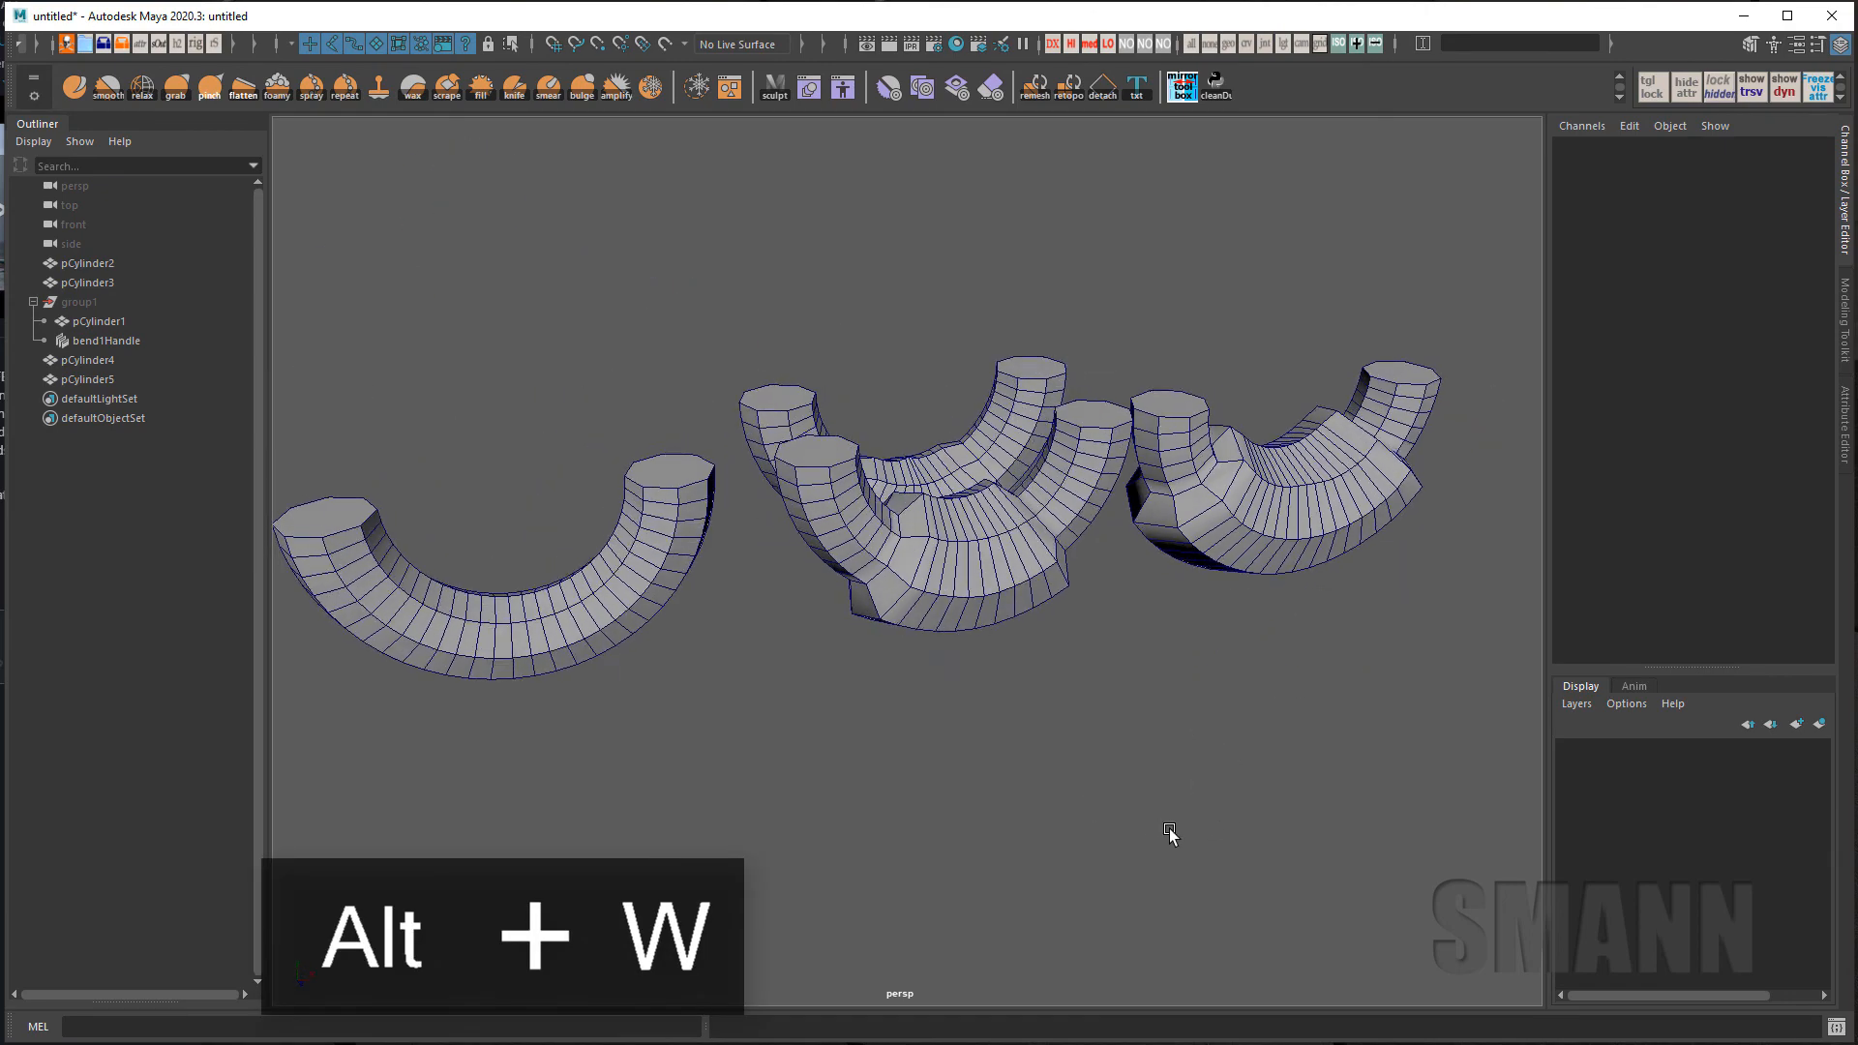